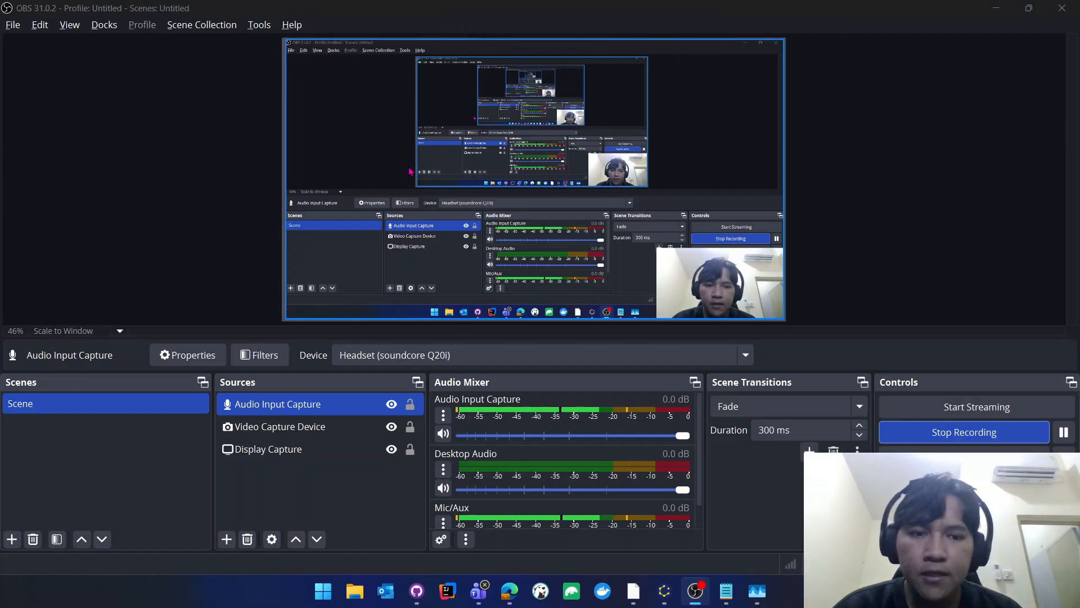
Review the Tugas 1 assignment PDF and the yEd graph editor product page, and switch to the yEd editor.
{"action": "key", "text": "alt+Tab"}
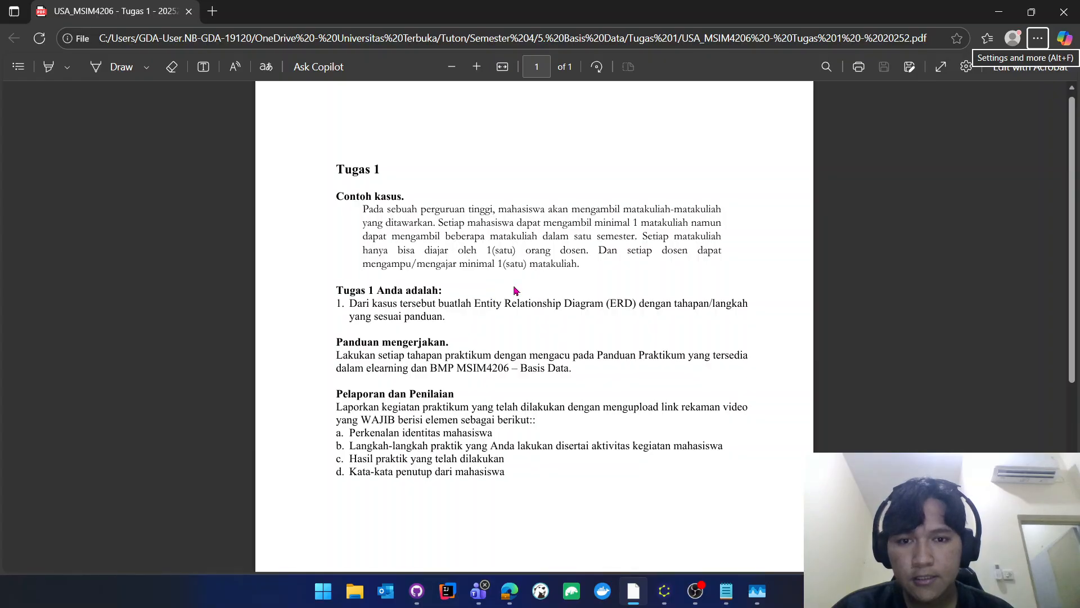
{"action": "key", "text": "alt+Tab"}
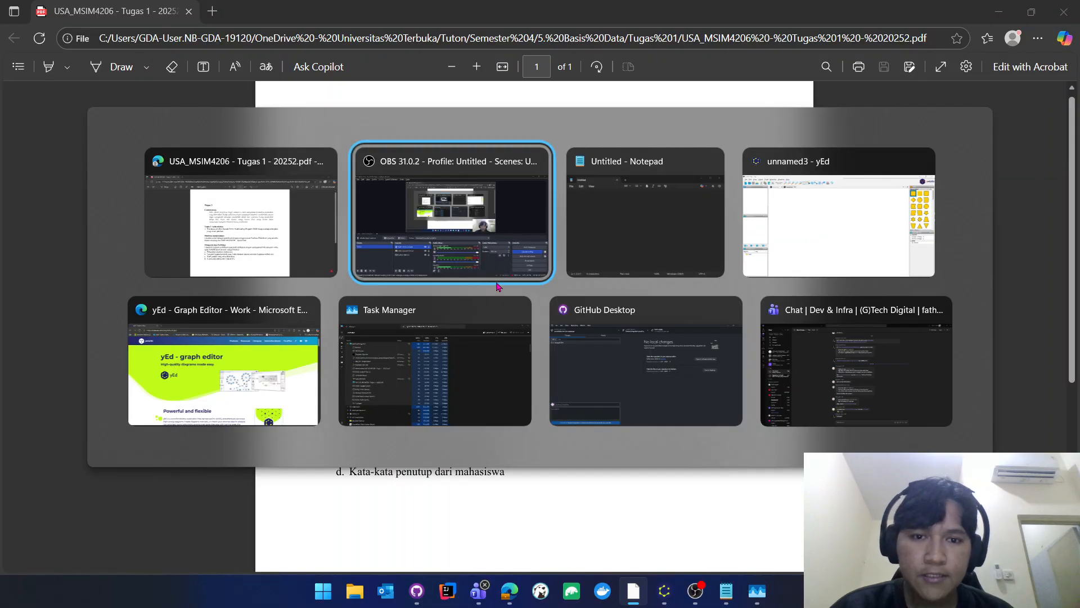
{"action": "left_click", "coordinate": [222, 371]}
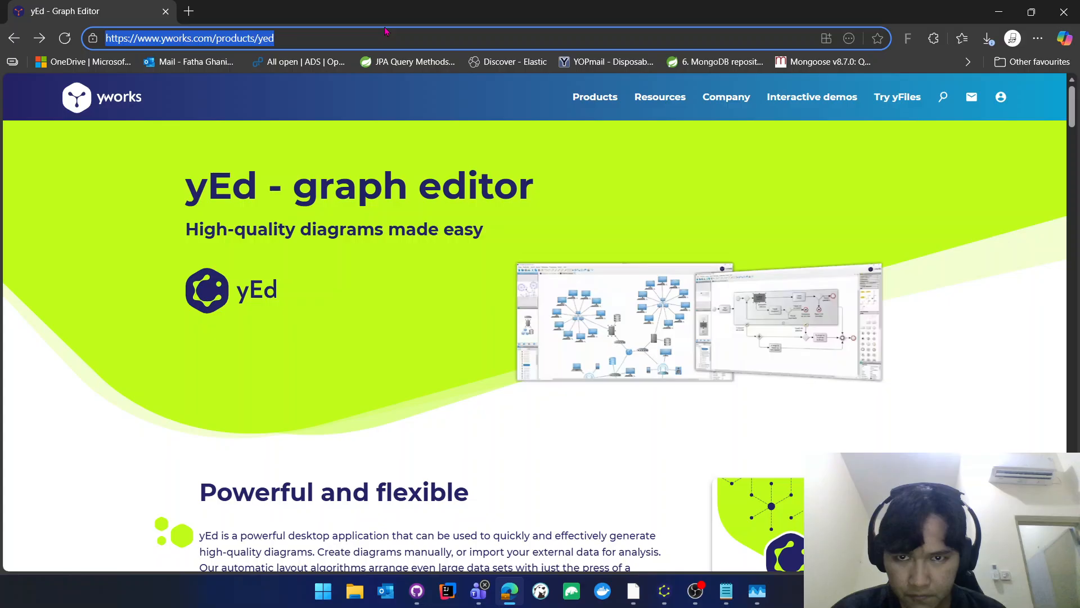
{"action": "left_click", "coordinate": [503, 218]}
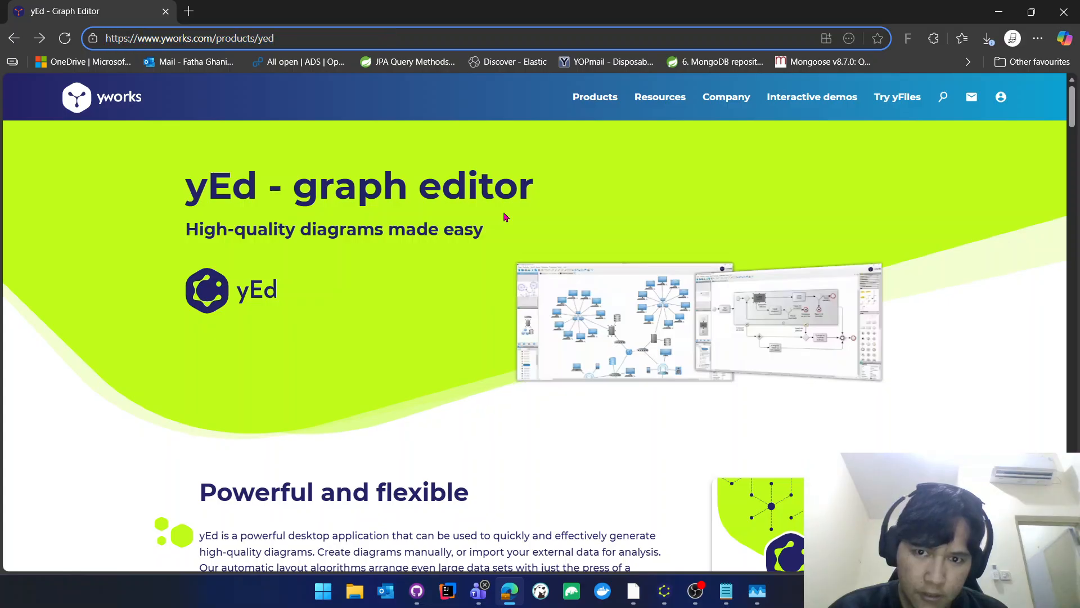
{"action": "scroll", "coordinate": [505, 217], "scroll_direction": "down", "scroll_amount": 2}
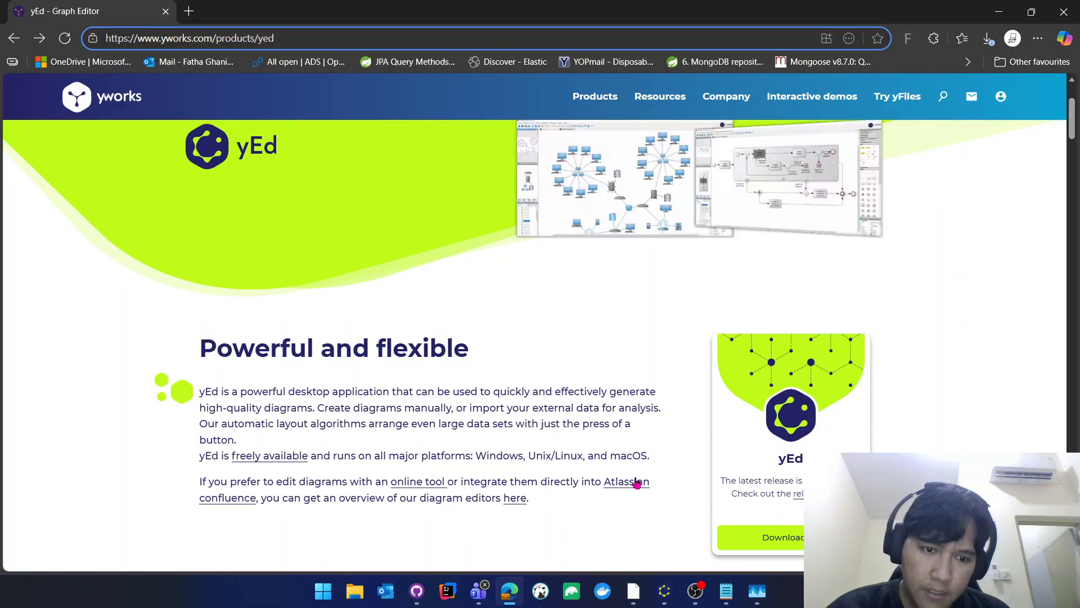
{"action": "key", "text": "alt+Tab"}
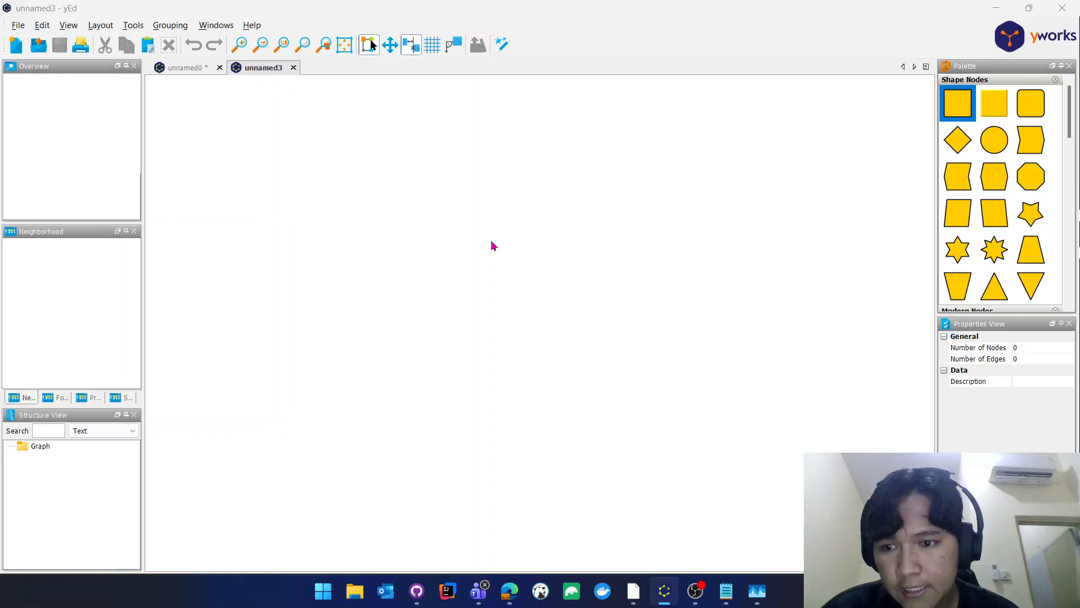
Switch to the empty Notepad document and enter the heading "Tahapan Pembuatan ERD".
{"action": "key", "text": "alt+Tab"}
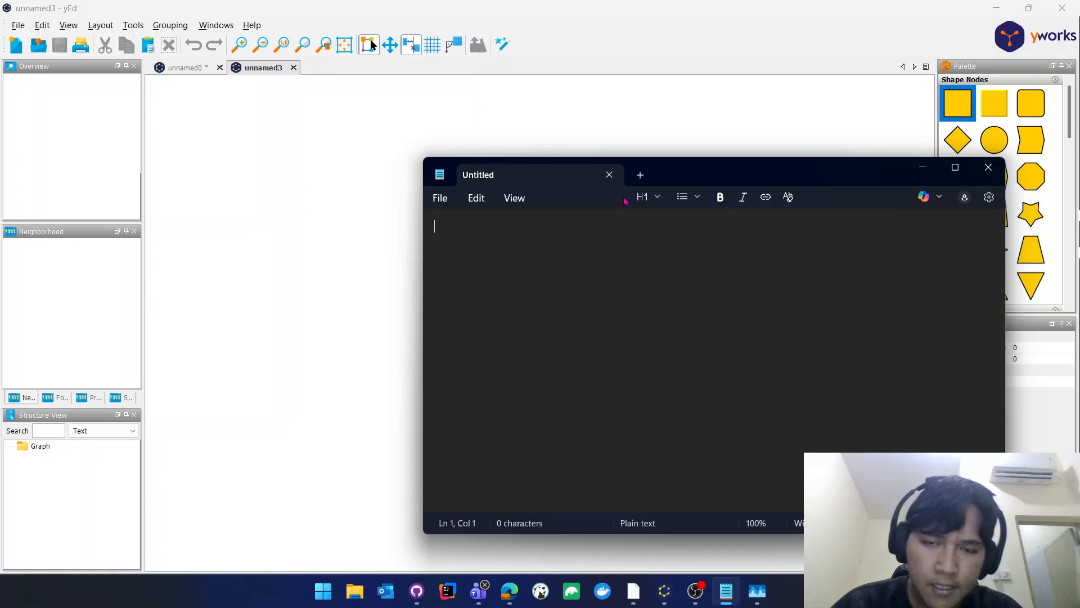
{"action": "type", "text": "Tahapan"}
{"action": "key", "text": "Return"}
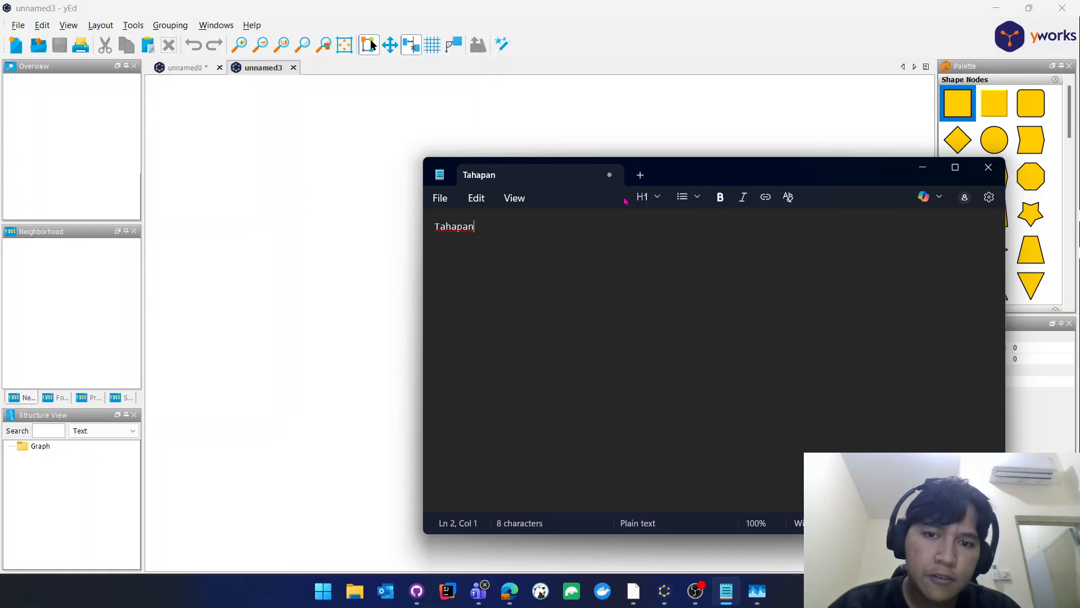
{"action": "key", "text": "BackSpace"}
{"action": "type", "text": "Pembu"}
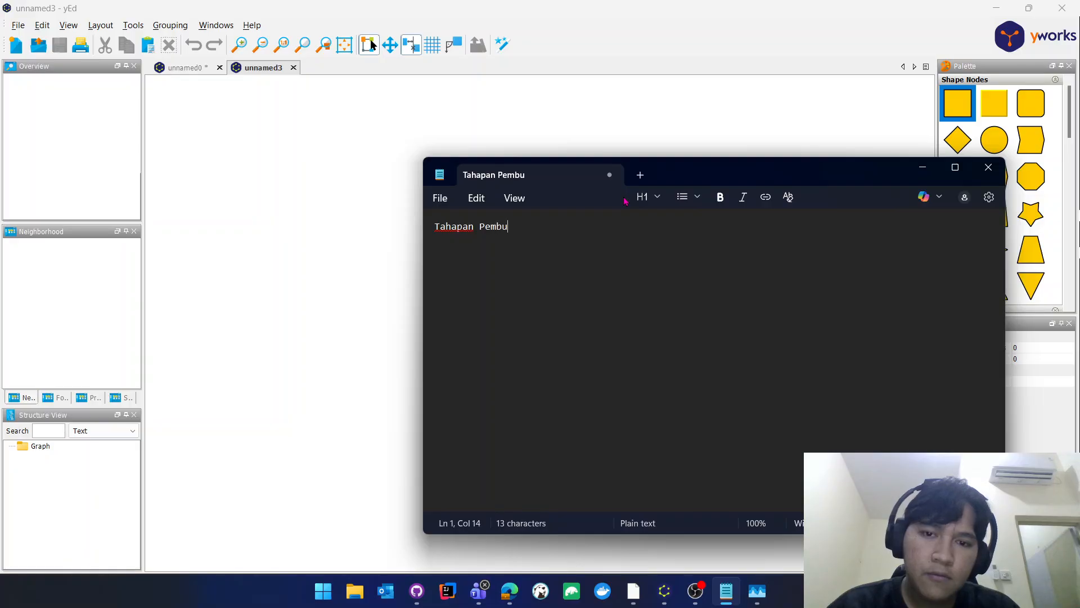
{"action": "type", "text": "atan ERD"}
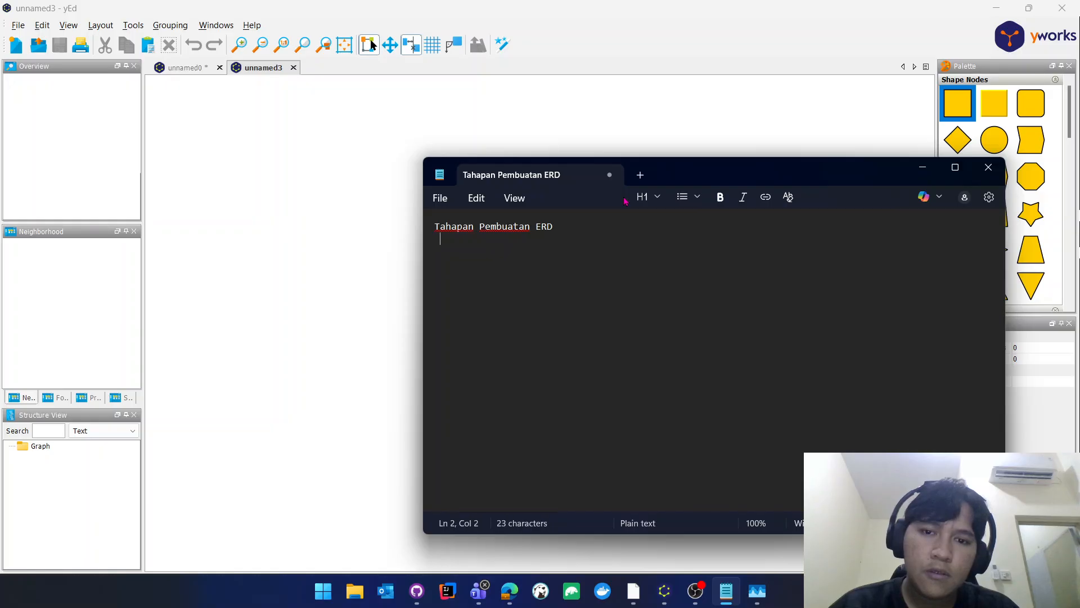
Add the first numbered line under the heading: "1. Mengidentifikasi Entity".
{"action": "type", "text": " 1. "}
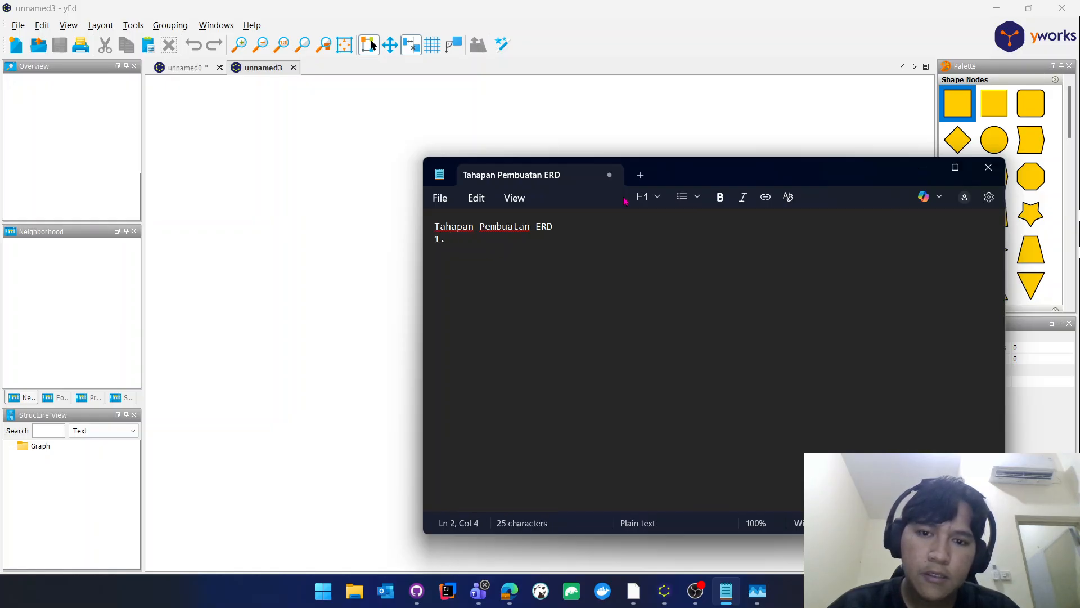
{"action": "type", "text": "Mengiden"}
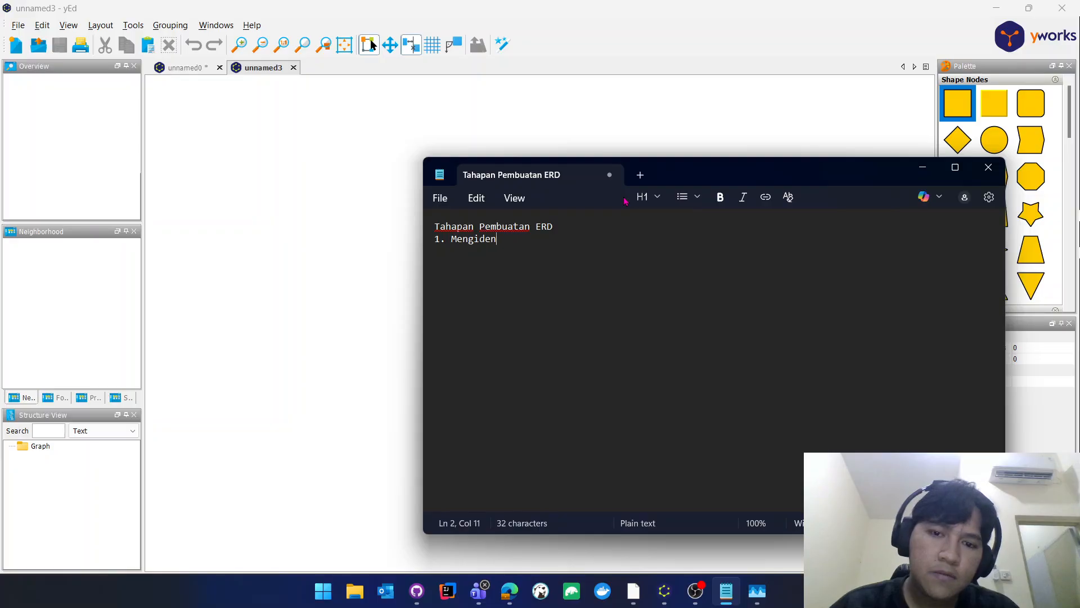
{"action": "type", "text": "tifikas"}
{"action": "key", "text": "BackSpace"}
{"action": "type", "text": "as"}
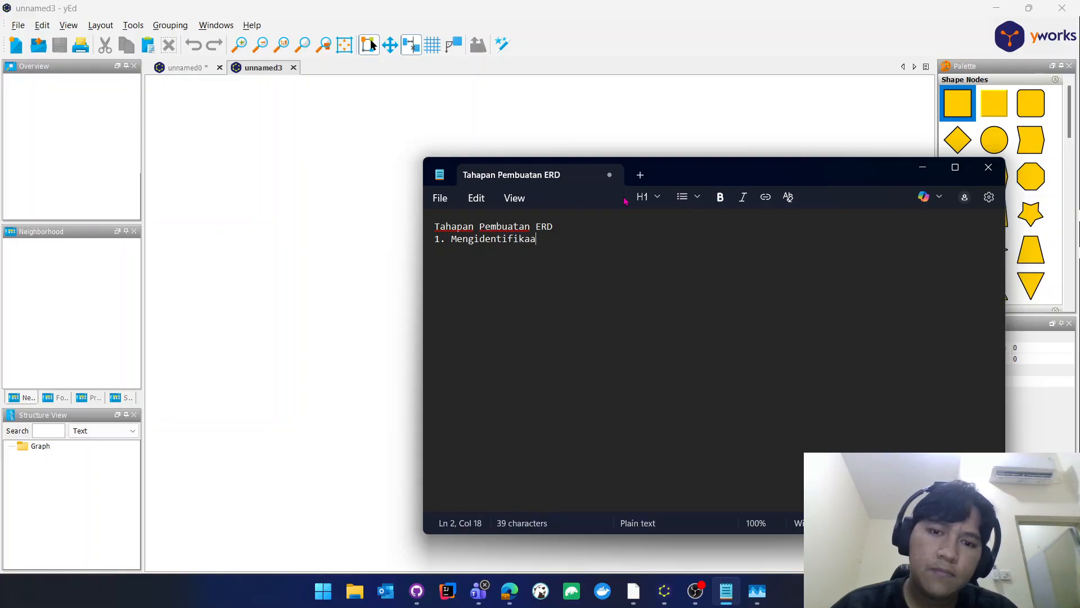
{"action": "key", "text": "BackSpace"}
{"action": "key", "text": "BackSpace"}
{"action": "type", "text": "si n"}
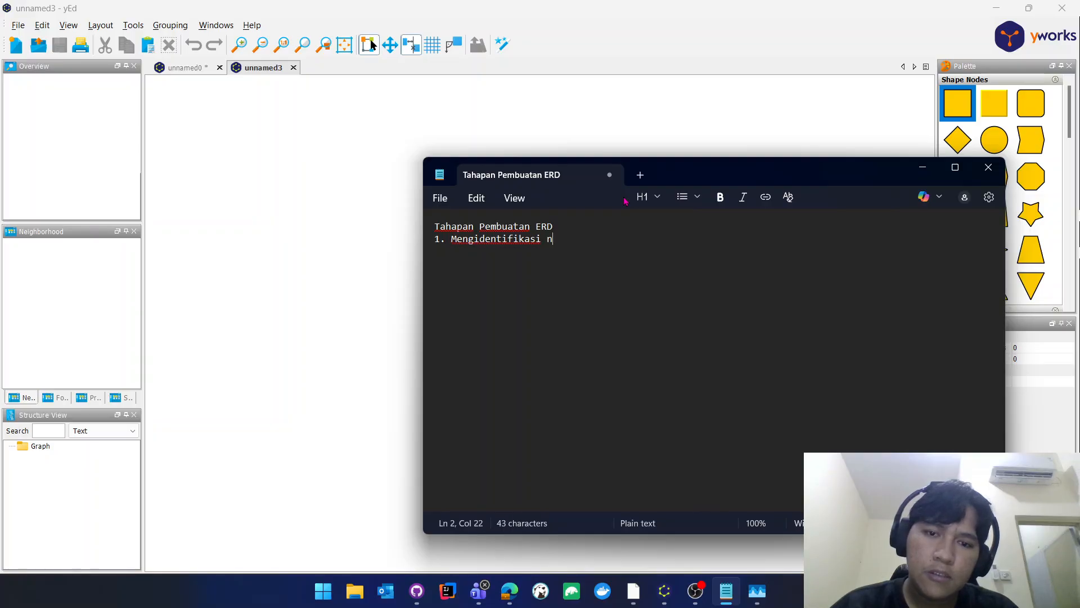
{"action": "key", "text": "BackSpace"}
{"action": "type", "text": "Entity"}
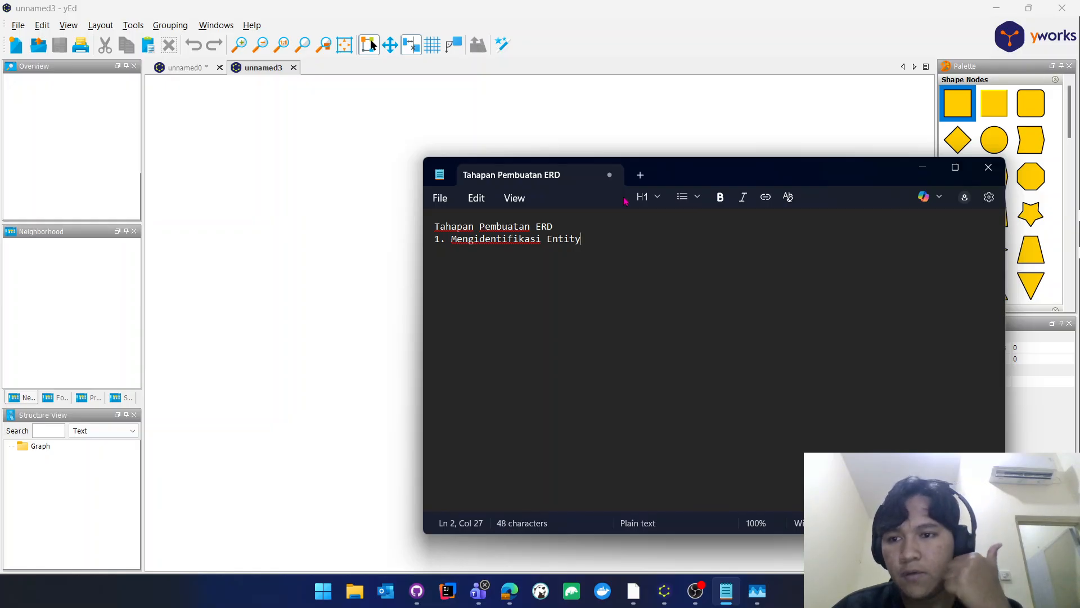
{"action": "key", "text": "Return"}
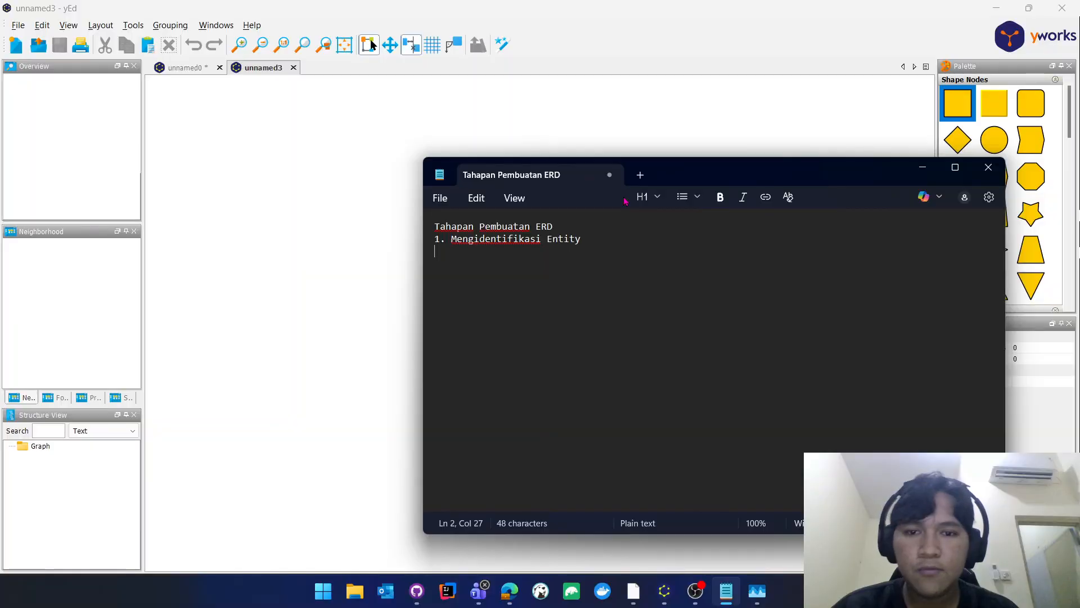
Add the second numbered line: "2. Menentukan attribute dari setiap entitas".
{"action": "type", "text": "."}
{"action": "key", "text": "BackSpace"}
{"action": "type", "text": "2. "}
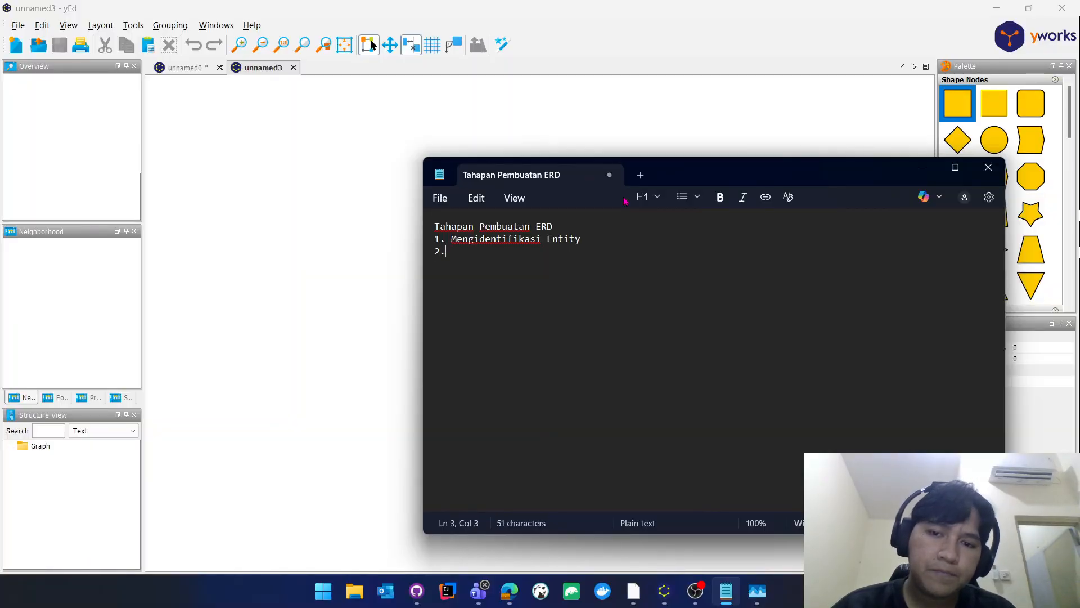
{"action": "type", "text": "Menentukan"}
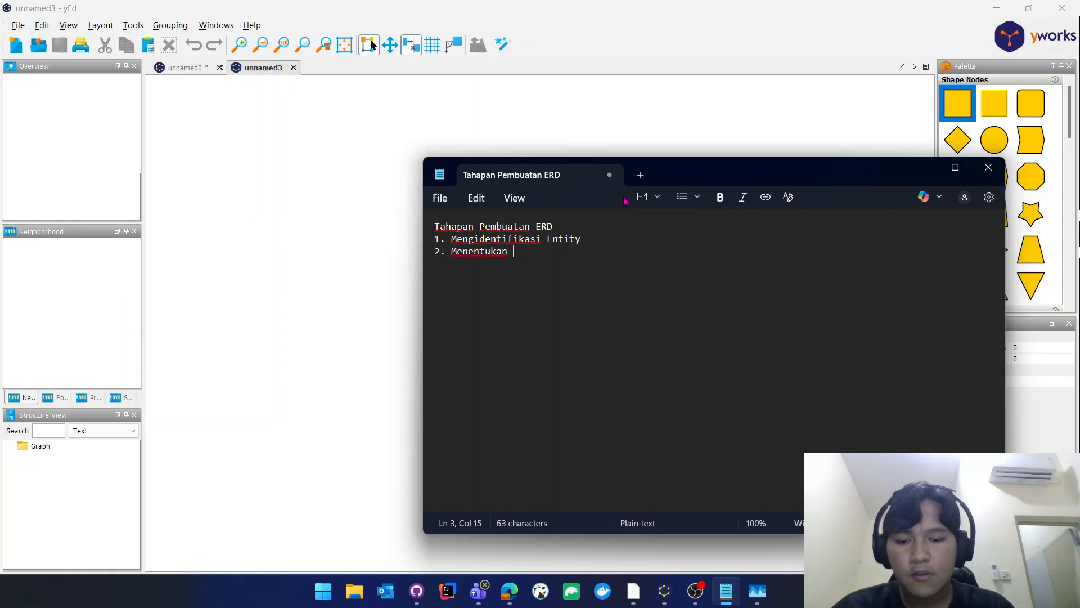
{"action": "type", "text": " ta"}
{"action": "key", "text": "BackSpace"}
{"action": "key", "text": "BackSpace"}
{"action": "type", "text": "att"}
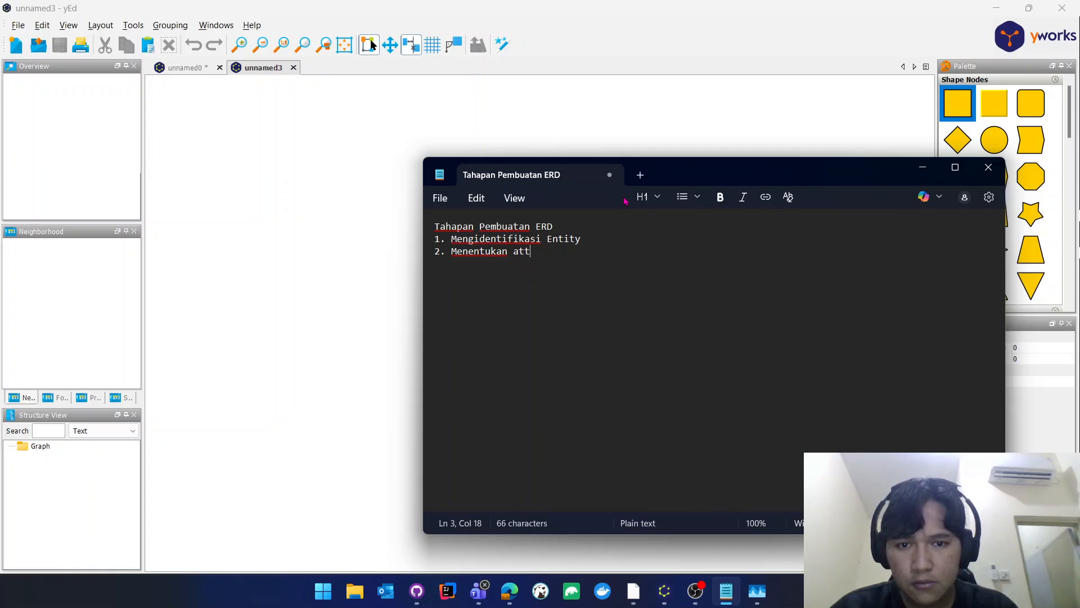
{"action": "type", "text": "ribute "}
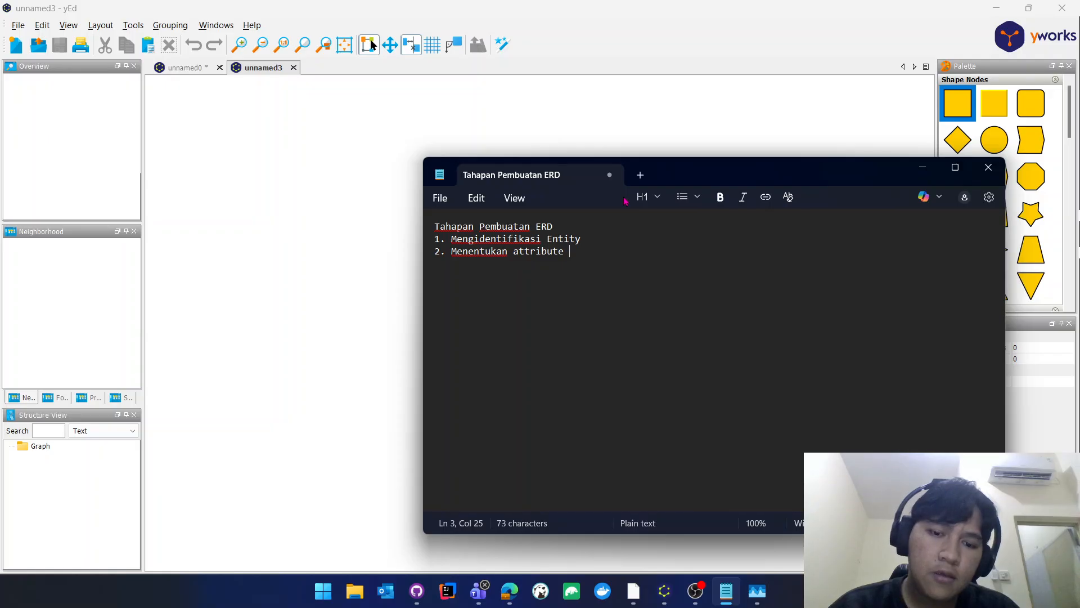
{"action": "type", "text": "da"}
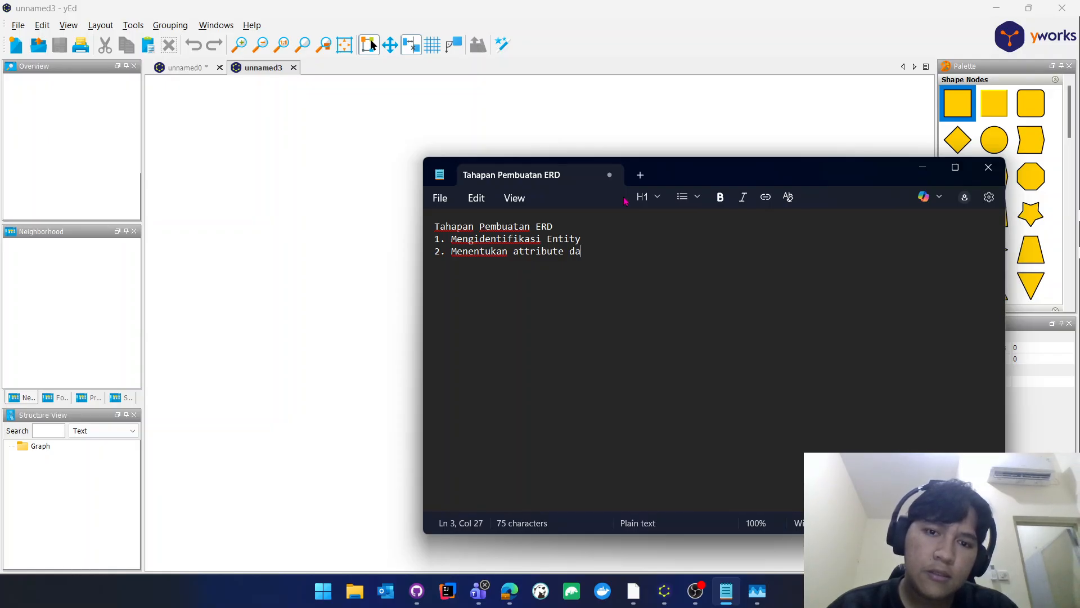
{"action": "type", "text": "ri setiap i"}
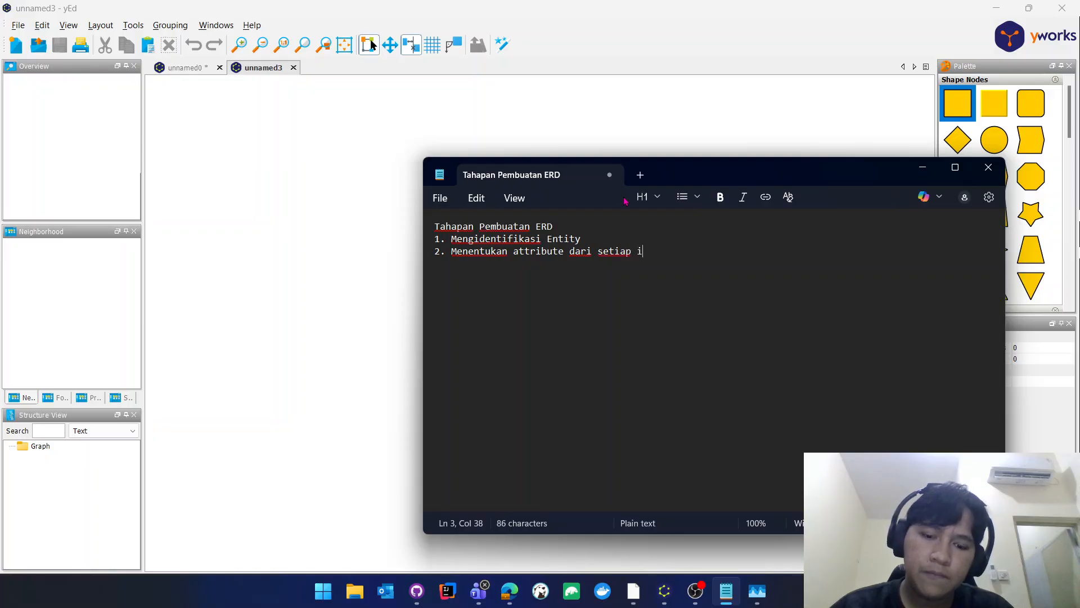
{"action": "key", "text": "BackSpace"}
{"action": "type", "text": "e"}
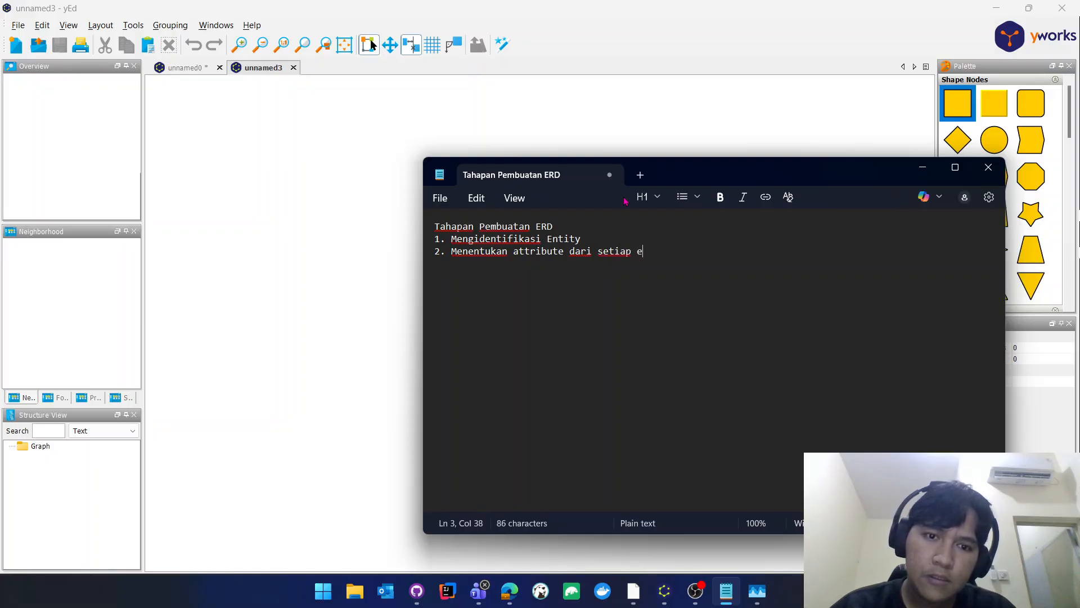
{"action": "type", "text": "ntitas"}
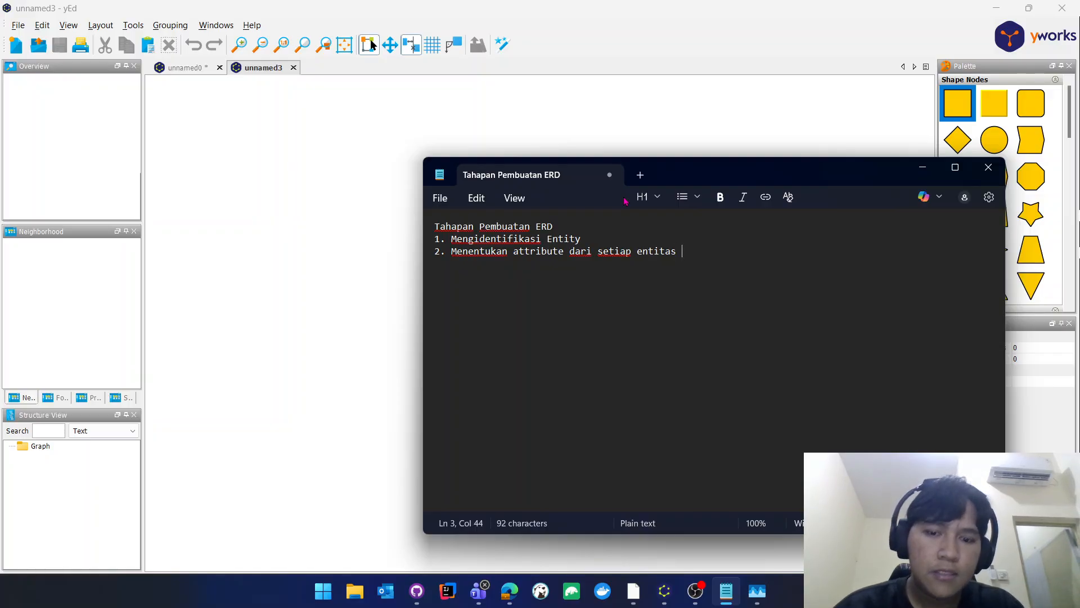
Extend the second numbered line with "serta menentukan Primary Key" and end the line.
{"action": "type", "text": " rtq"}
{"action": "key", "text": "BackSpace"}
{"action": "key", "text": "BackSpace"}
{"action": "key", "text": "BackSpace"}
{"action": "type", "text": "ser"}
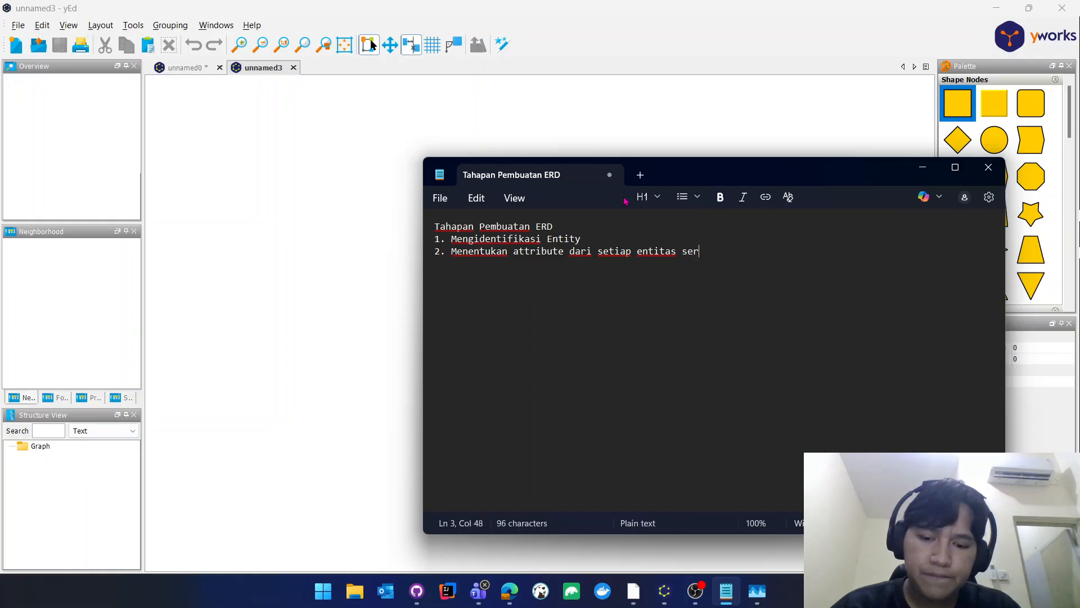
{"action": "type", "text": "ta me"}
{"action": "key", "text": "BackSpace"}
{"action": "key", "text": "BackSpace"}
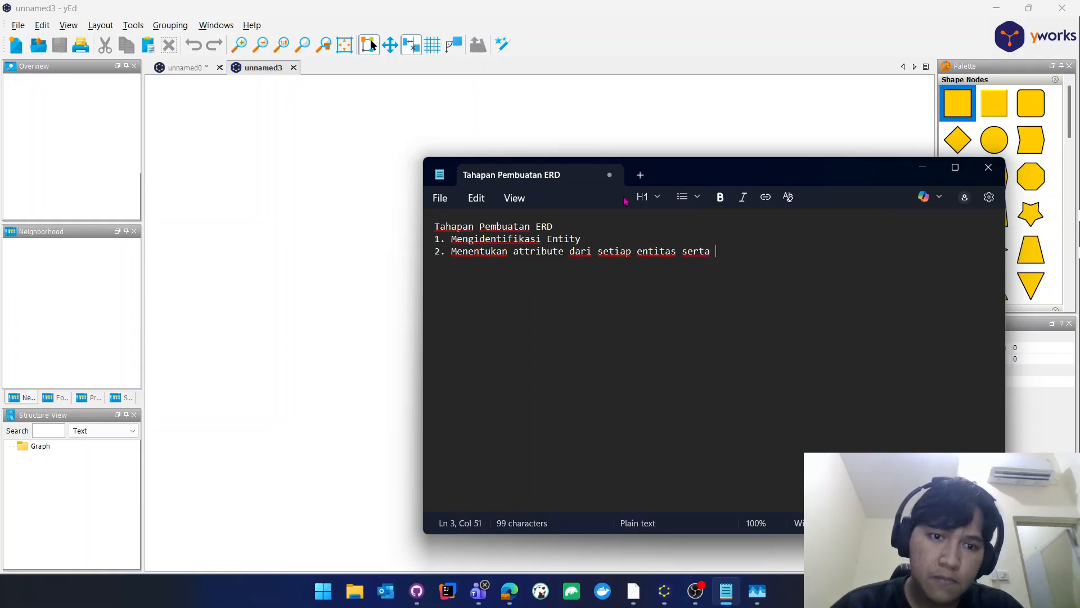
{"action": "type", "text": "menentu"}
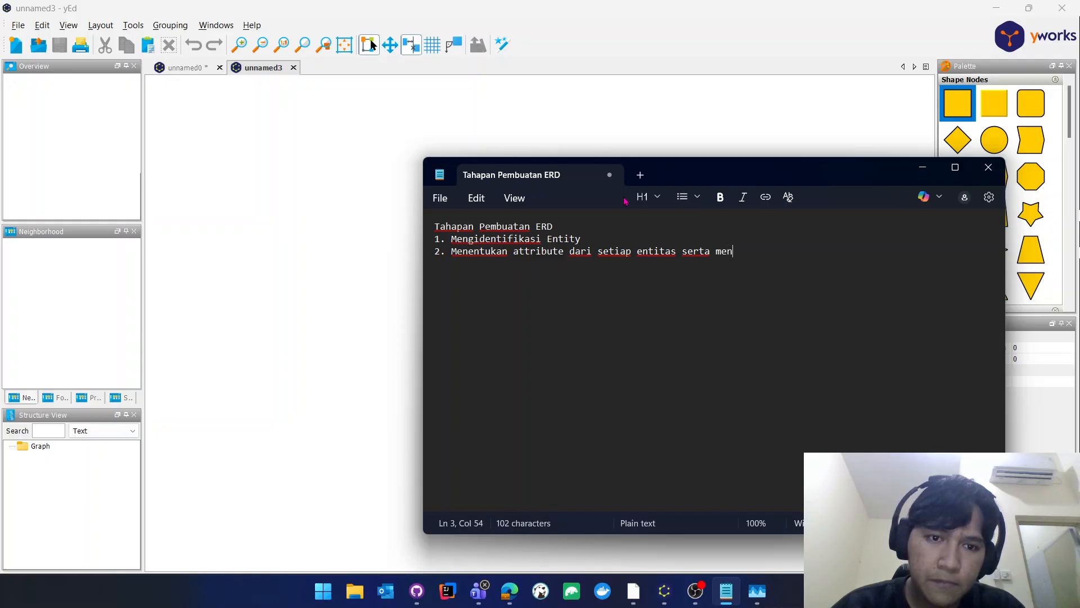
{"action": "type", "text": "kan"}
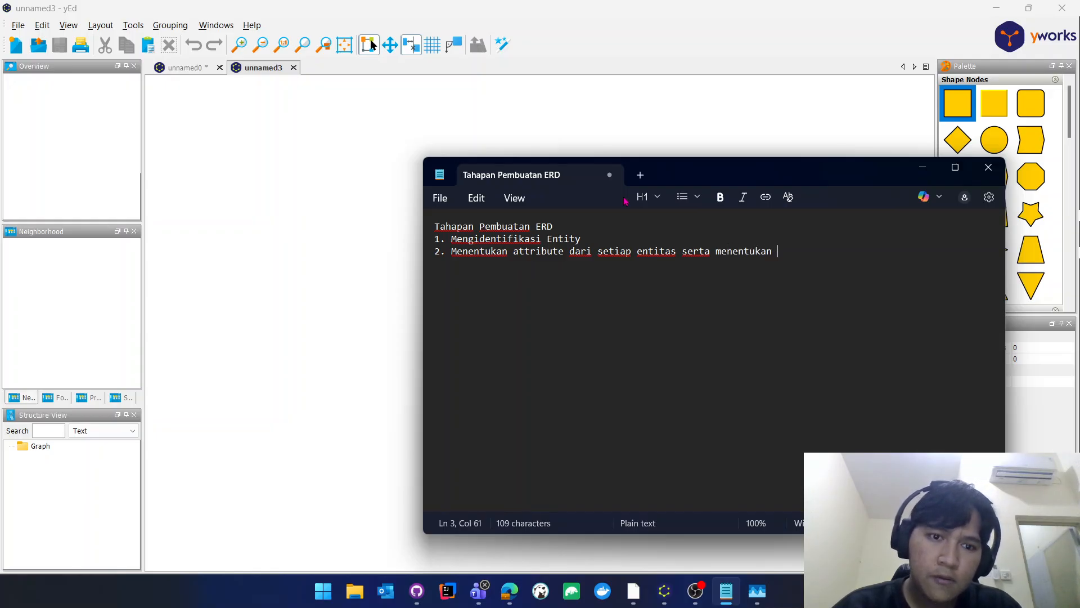
{"action": "type", "text": " P"}
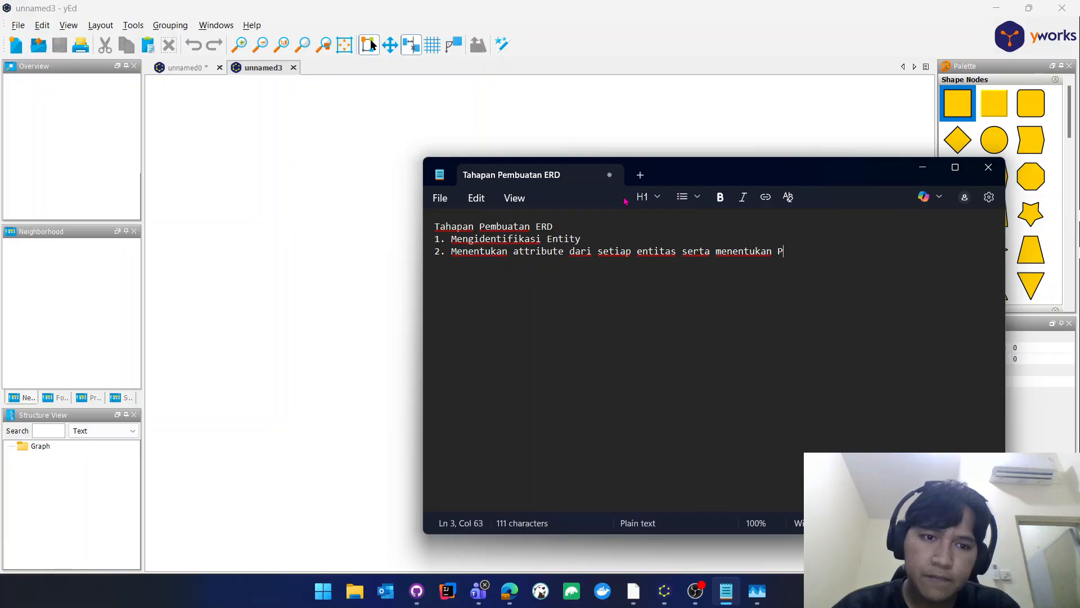
{"action": "type", "text": "rimary y"}
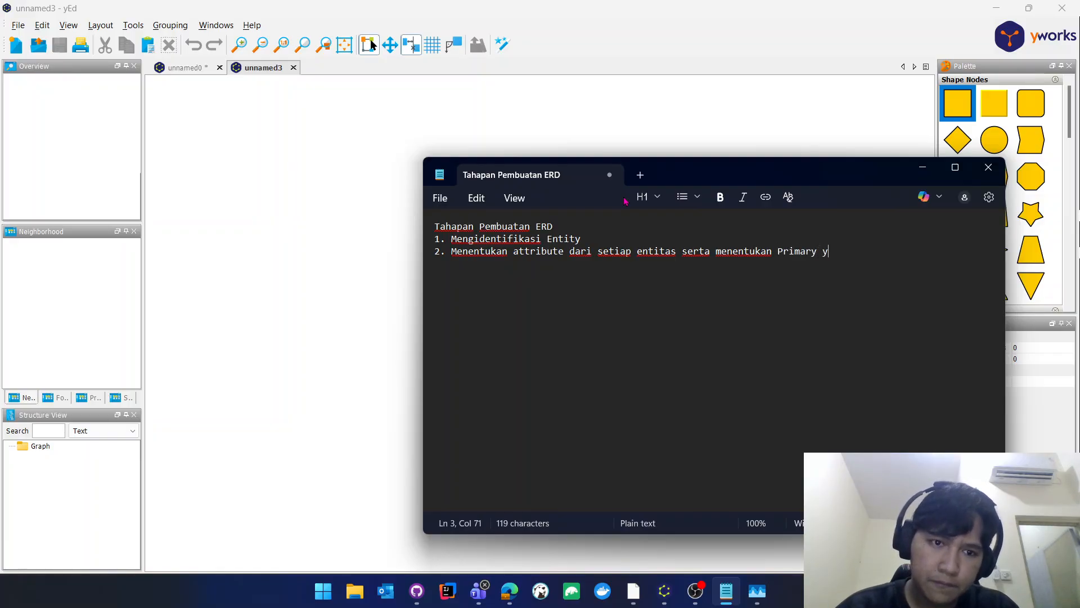
{"action": "key", "text": "BackSpace"}
{"action": "type", "text": "Key"}
{"action": "key", "text": "BackSpace"}
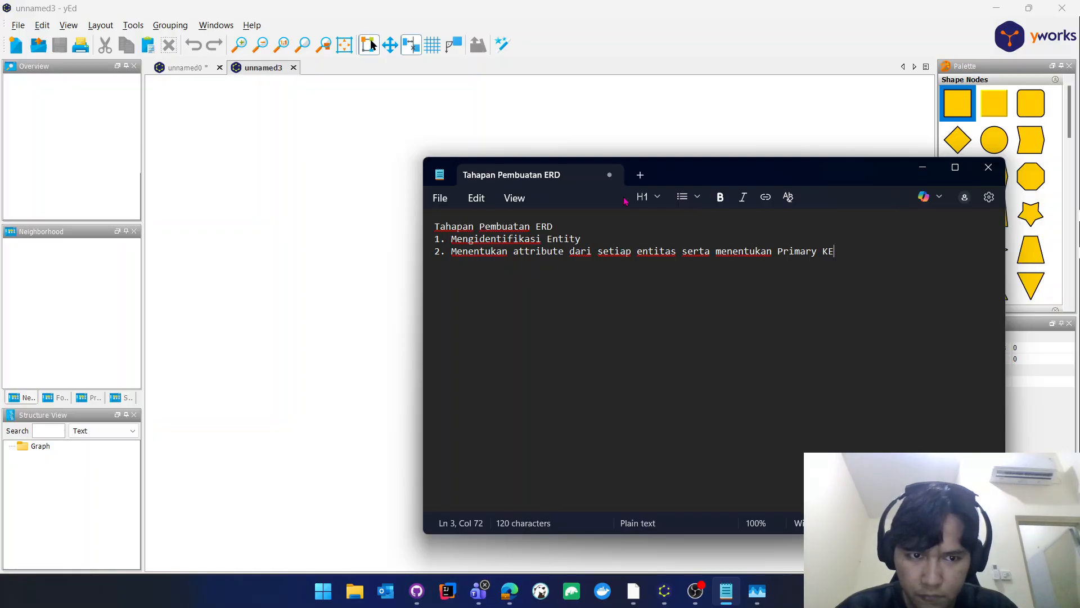
{"action": "type", "text": "y"}
{"action": "key", "text": "Return"}
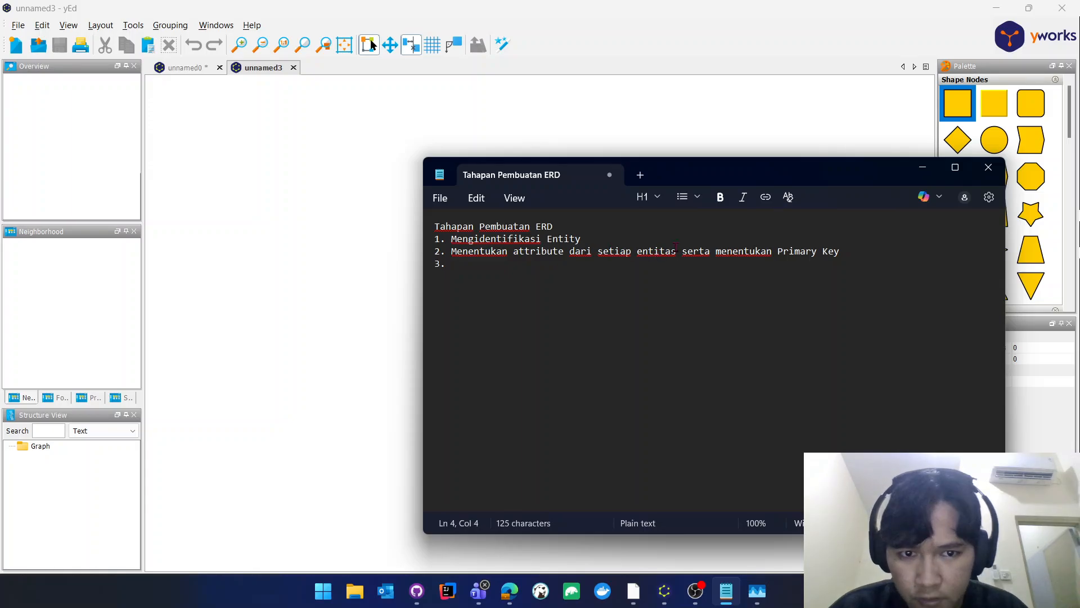
Start the third numbered line of the ERD stages with "3. Mengidentikasi".
{"action": "type", "text": "3. "}
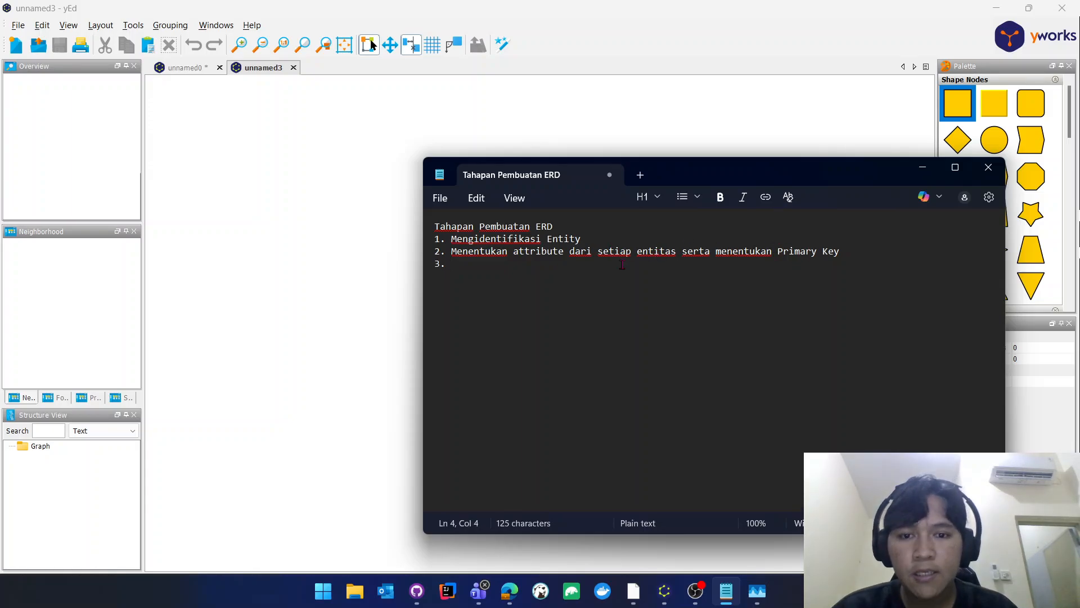
{"action": "type", "text": "Meng"}
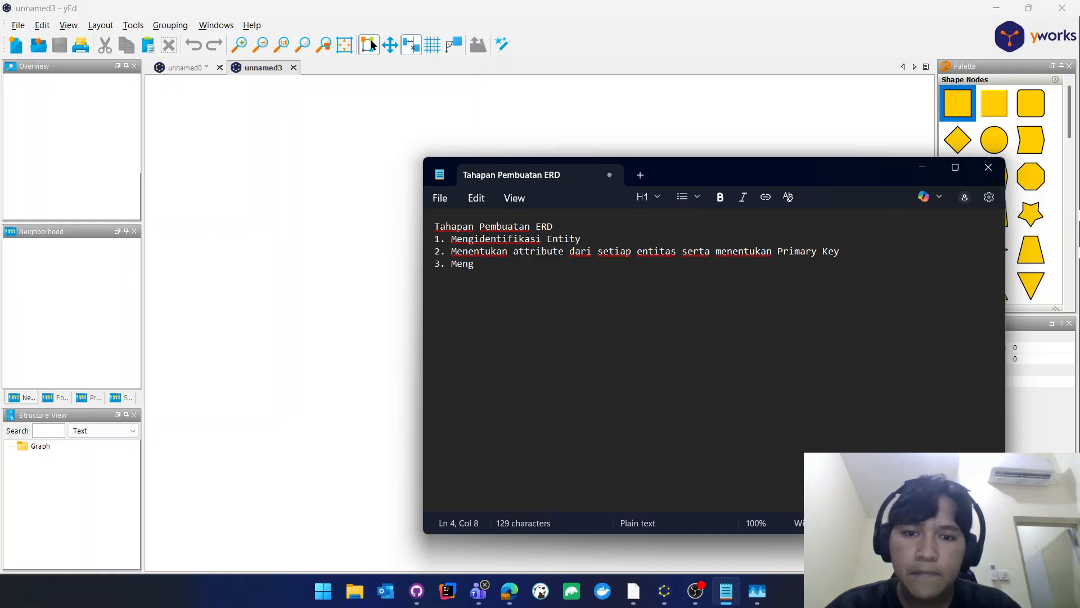
{"action": "type", "text": "identikasi"}
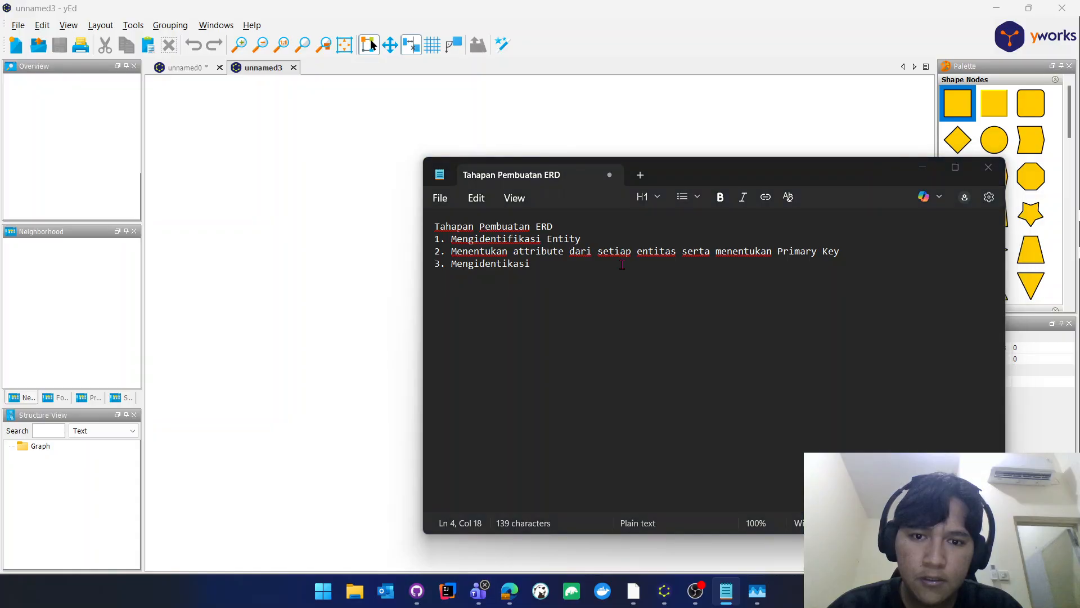
{"action": "key", "text": "alt+Tab"}
{"action": "key", "text": "alt+Tab"}
{"action": "key", "text": "alt+Tab"}
{"action": "key", "text": "alt+Tab"}
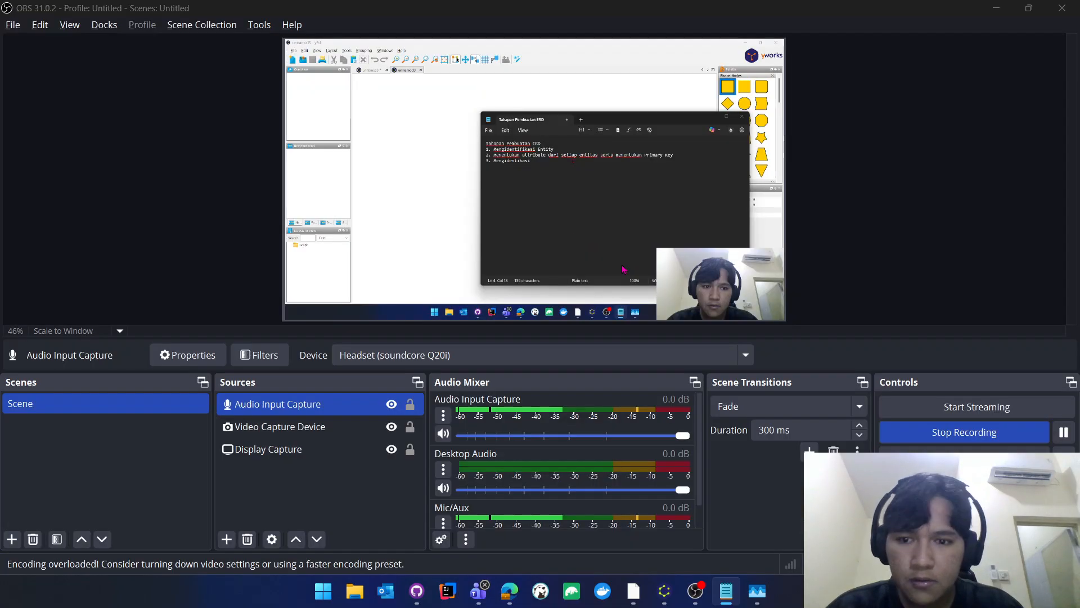
{"action": "key", "text": "alt+Tab"}
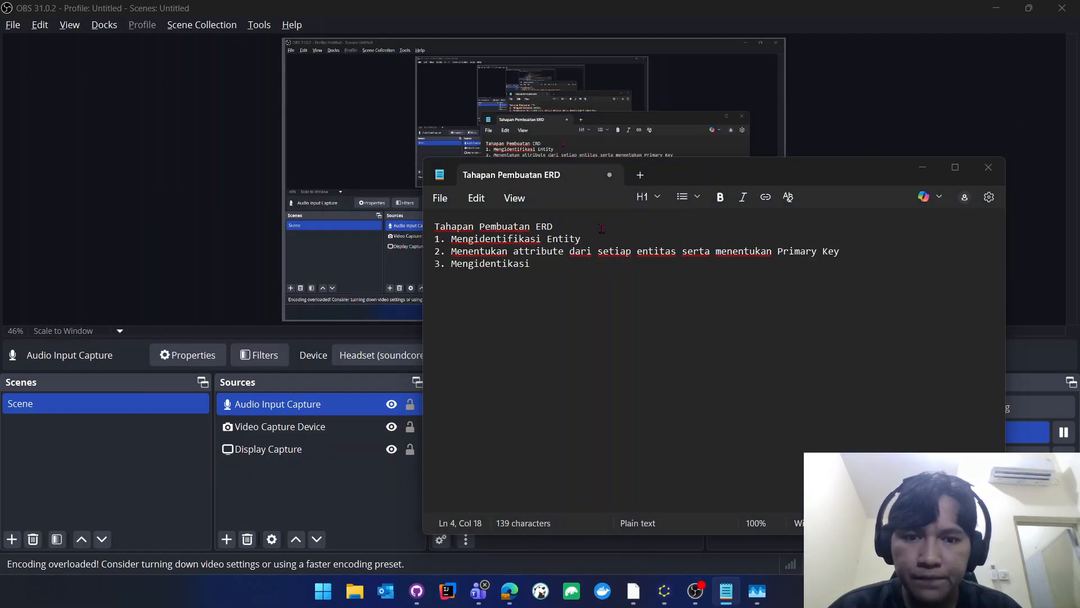
{"action": "key", "text": "alt+Tab"}
{"action": "key", "text": "alt+Tab"}
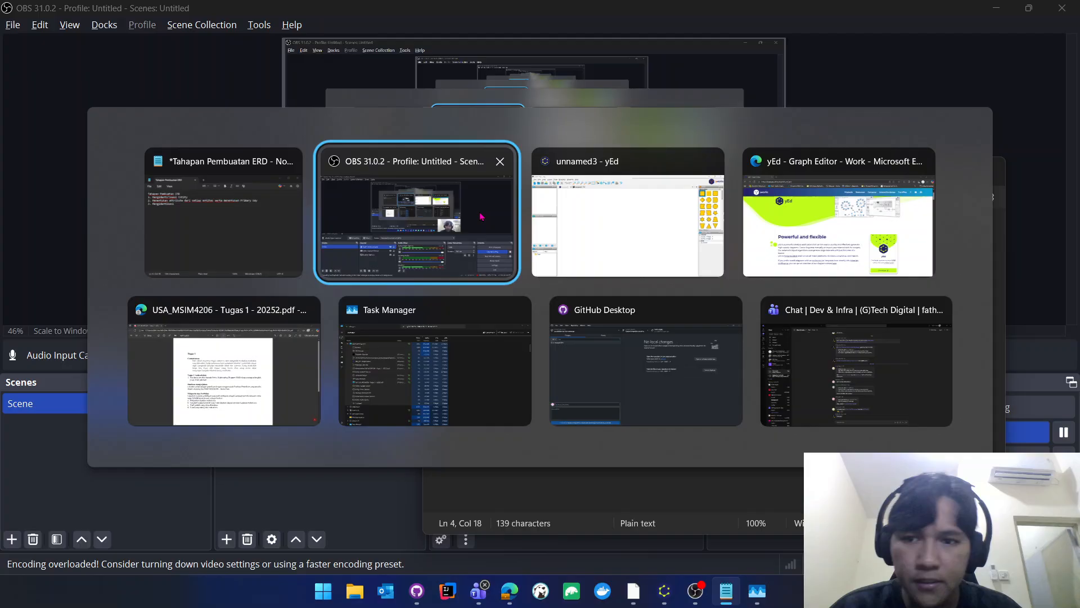
{"action": "left_click", "coordinate": [610, 236]}
{"action": "key", "text": "alt+Tab"}
{"action": "key", "text": "alt+Tab"}
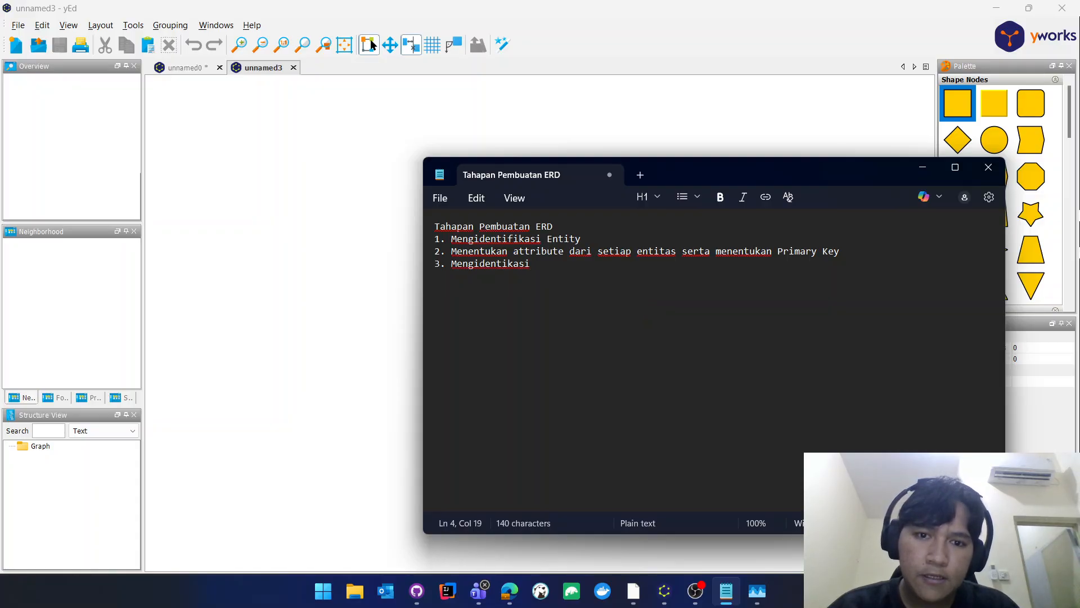
Complete the third numbered line with "hubungan relasi antar entitas dan menentukan Foreign Key".
{"action": "type", "text": "hubungan"}
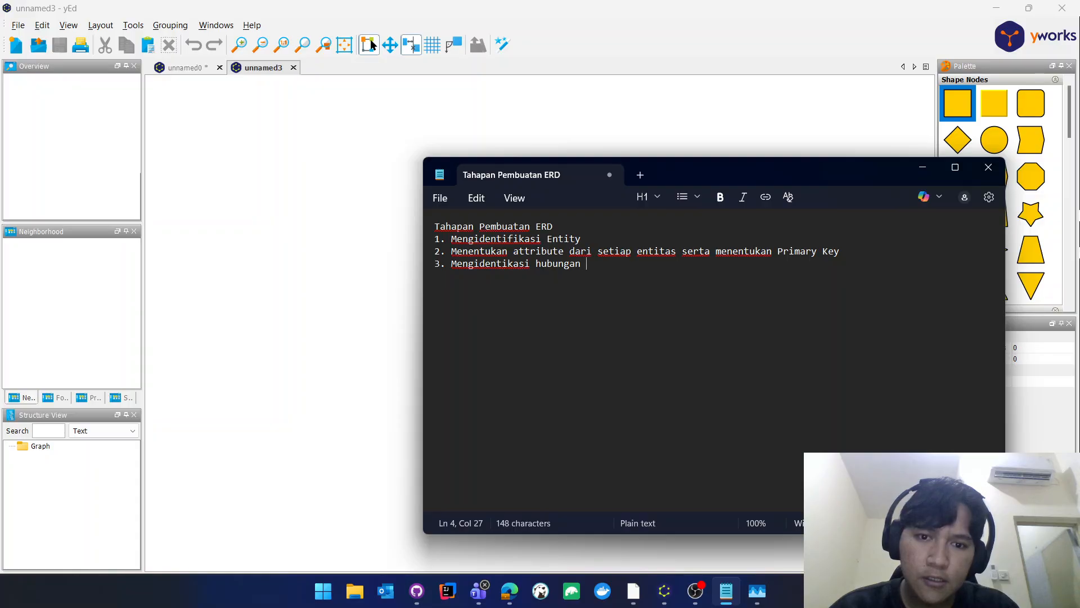
{"action": "type", "text": " relasi"}
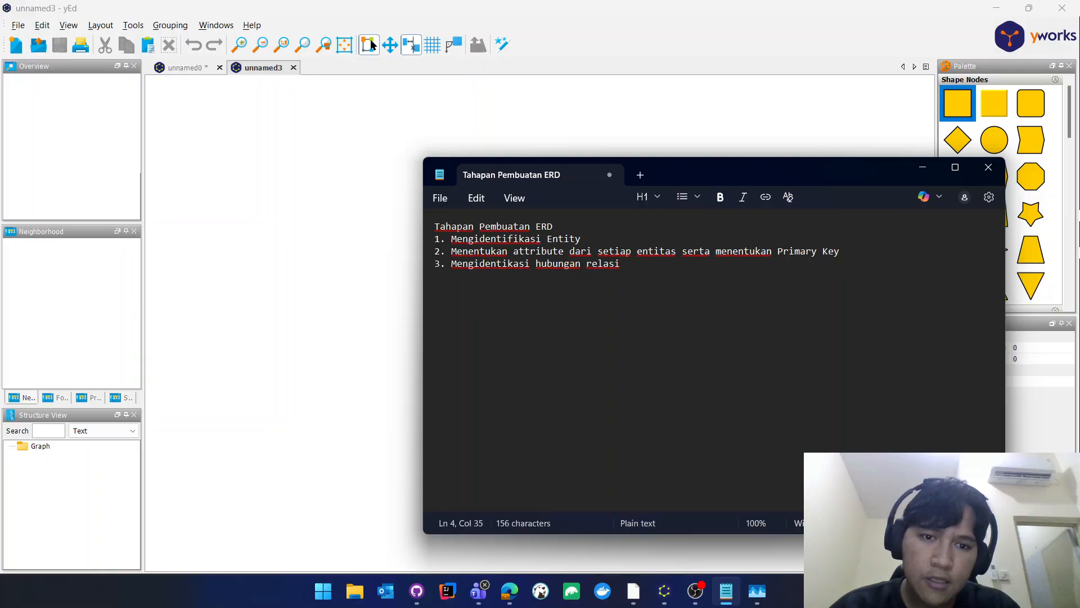
{"action": "type", "text": " antar n"}
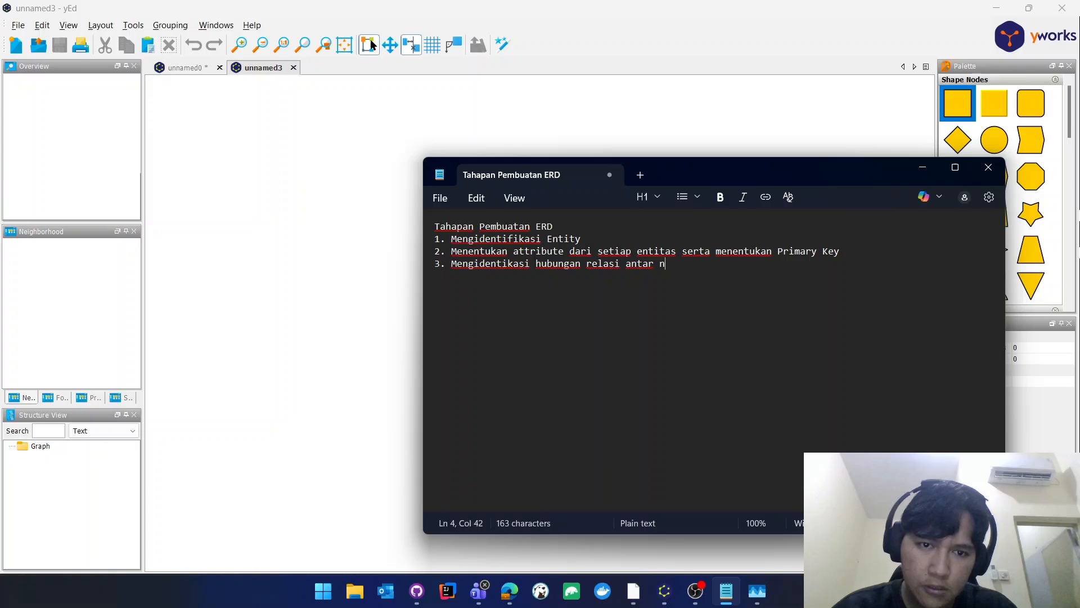
{"action": "key", "text": "BackSpace"}
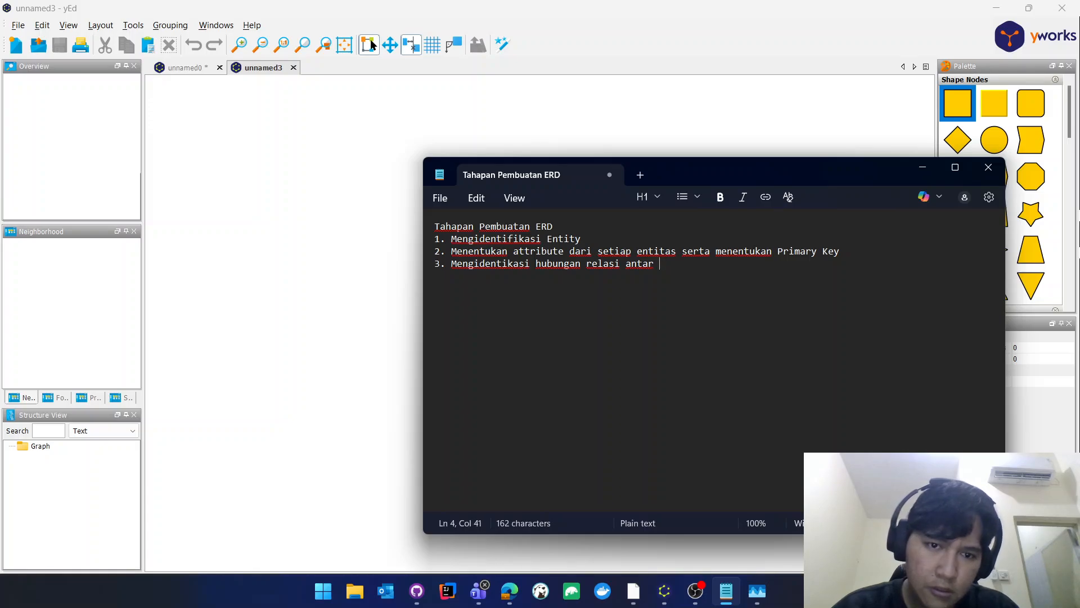
{"action": "type", "text": "entitas dan"}
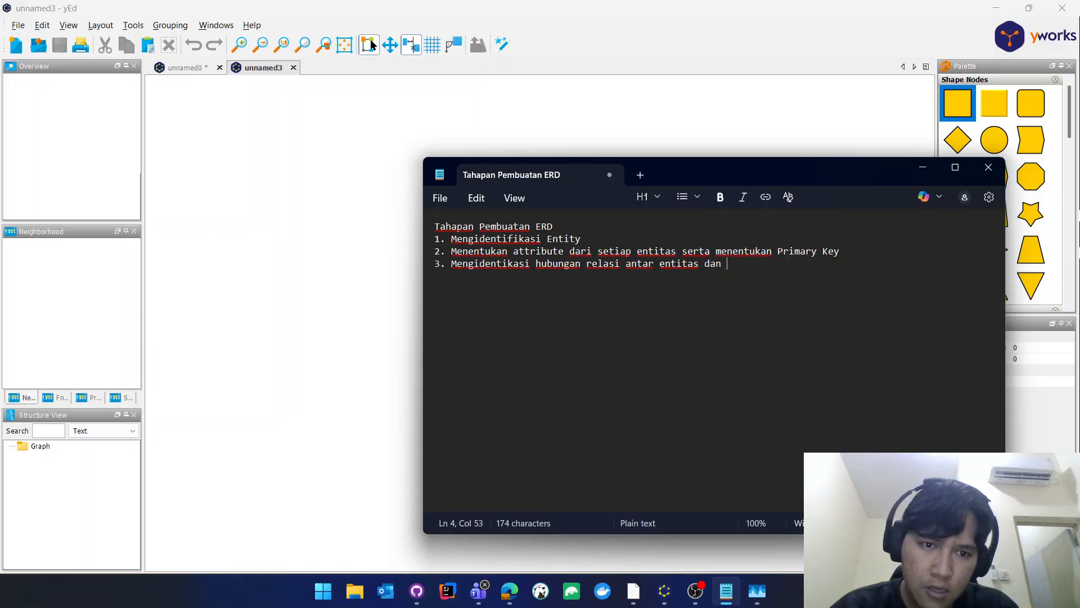
{"action": "type", "text": " men"}
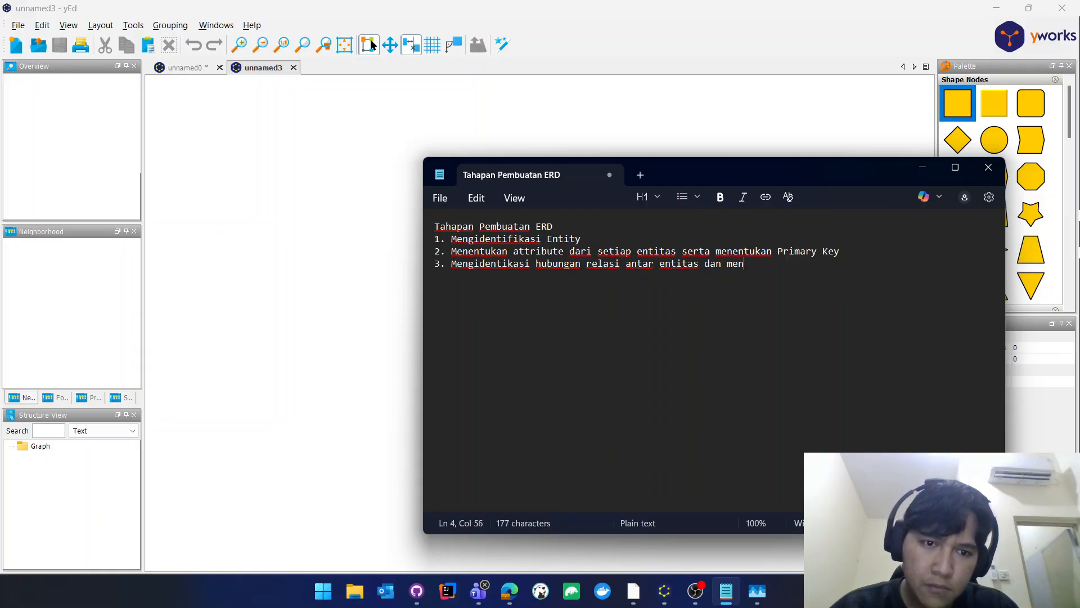
{"action": "type", "text": "entukan"}
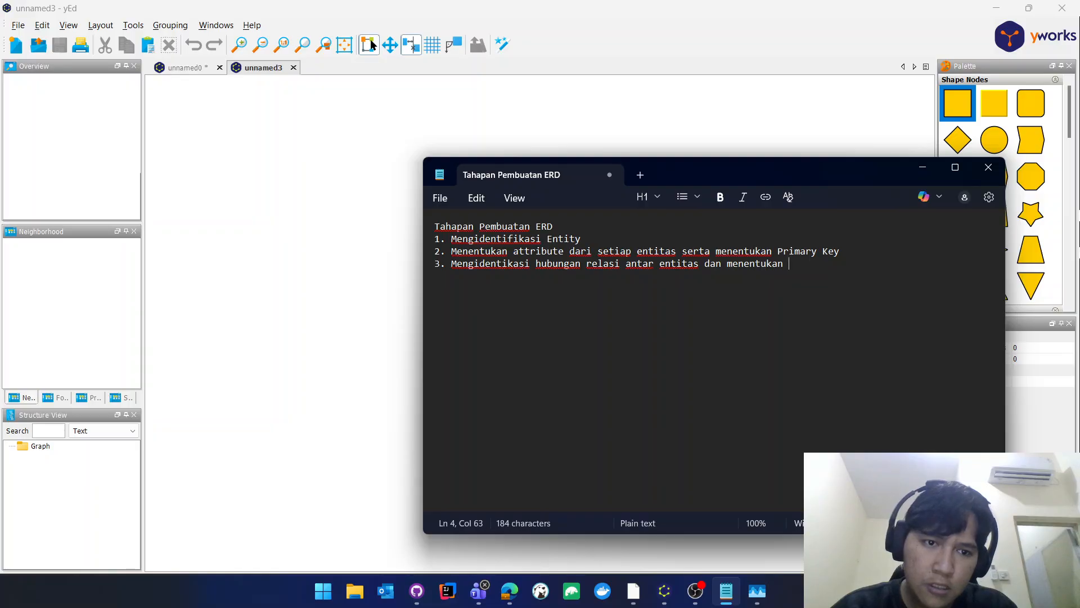
{"action": "type", "text": " Foreign"}
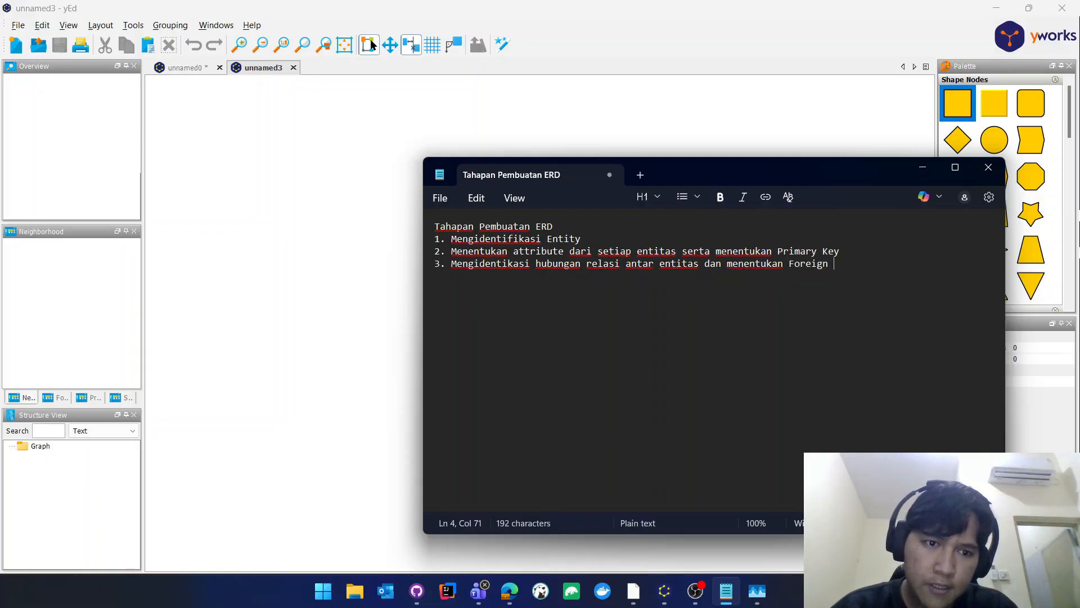
{"action": "type", "text": " Key"}
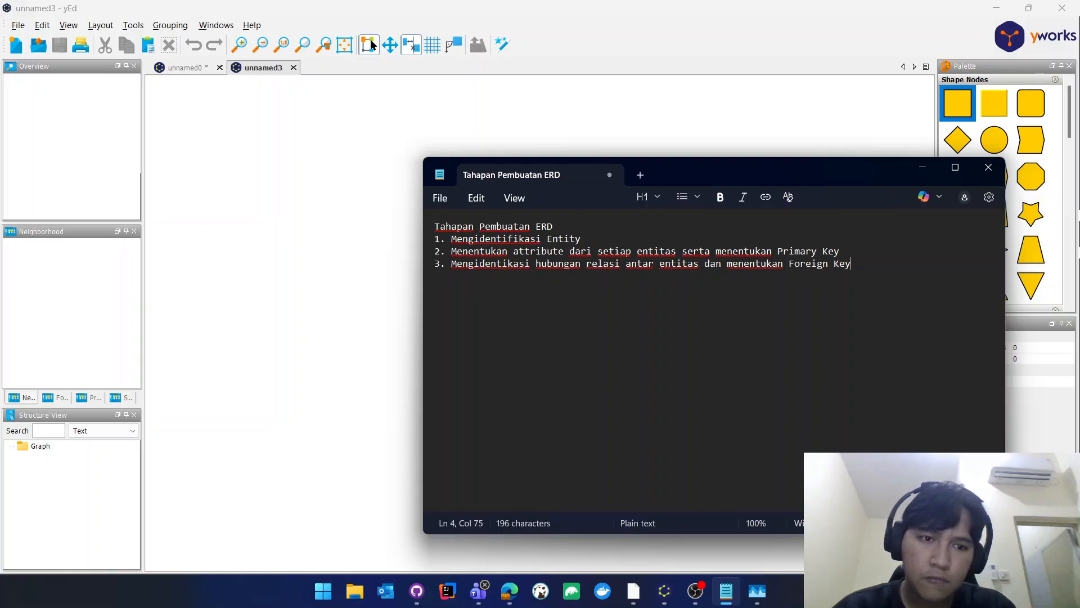
Add the fourth numbered line, "4. Menentukan Derajat Relasi", and end the line.
{"action": "type", "text": "4. "}
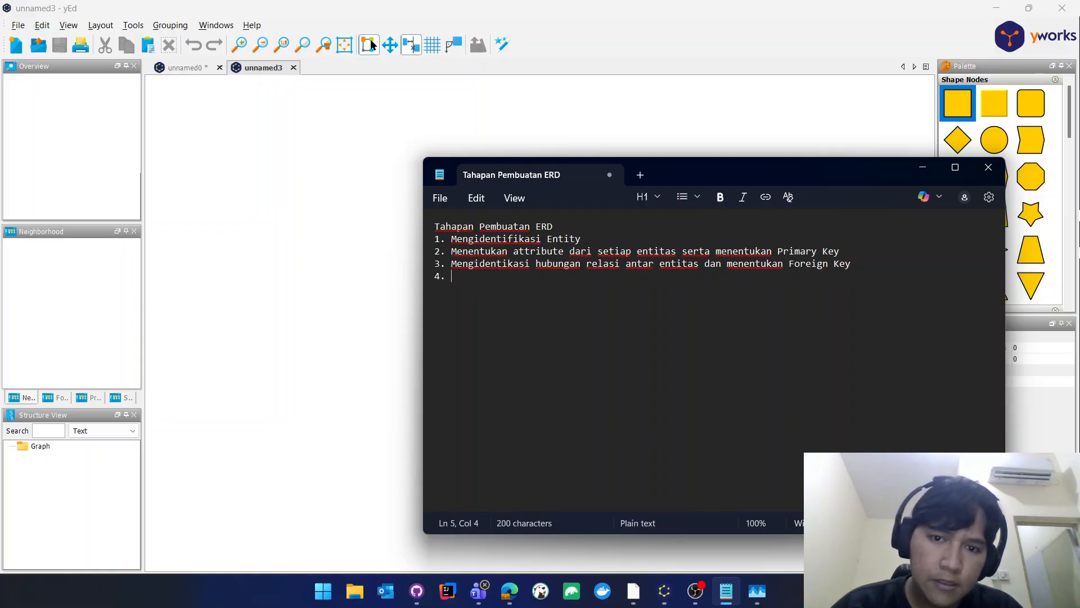
{"action": "type", "text": "Menentu"}
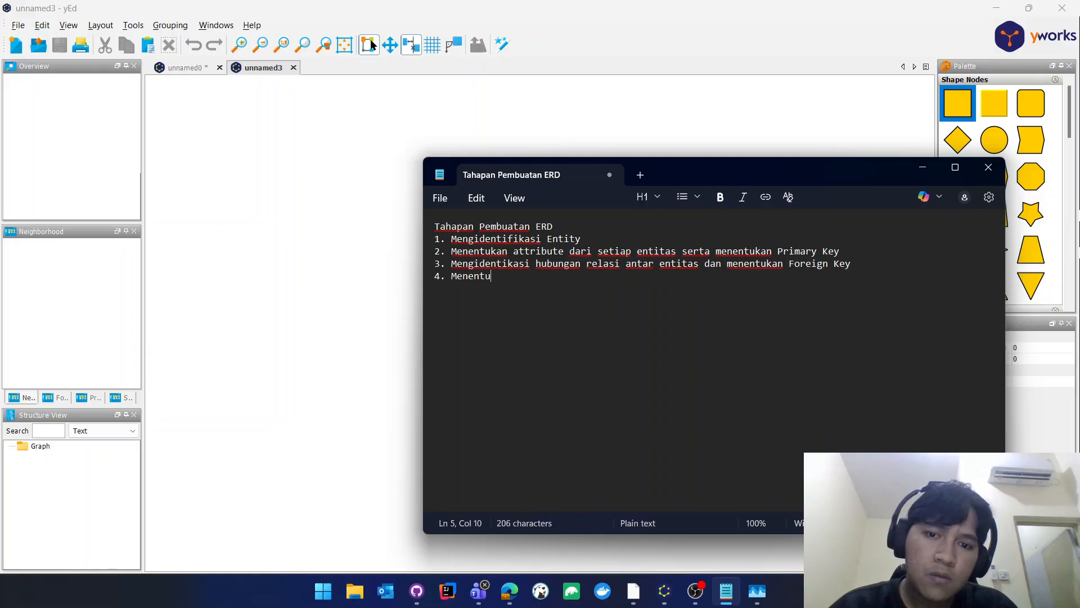
{"action": "type", "text": "kan kar"}
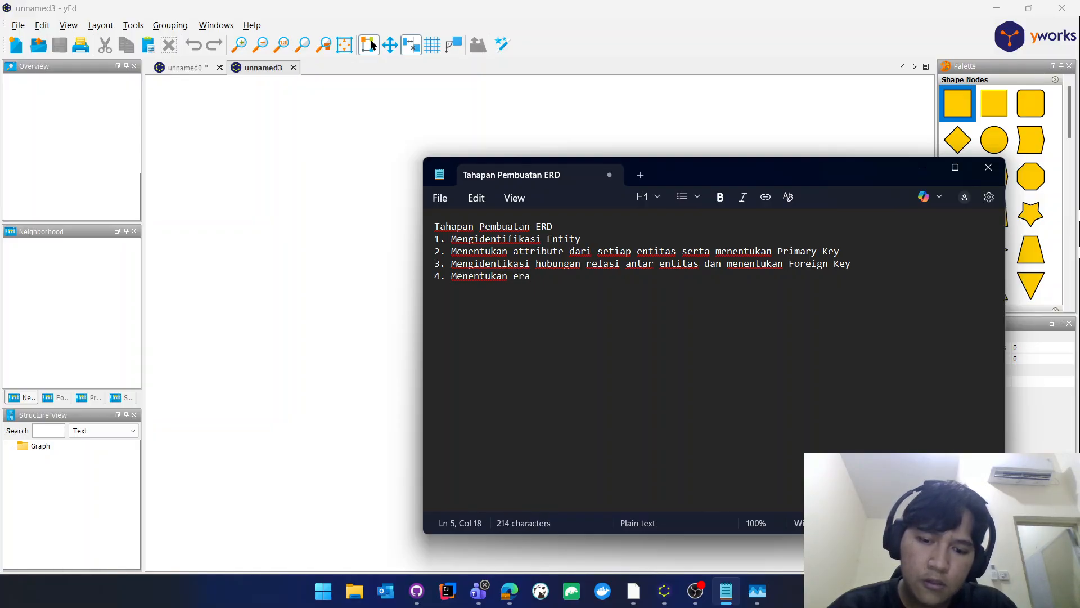
{"action": "key", "text": "BackSpace"}
{"action": "key", "text": "BackSpace"}
{"action": "key", "text": "BackSpace"}
{"action": "type", "text": "er"}
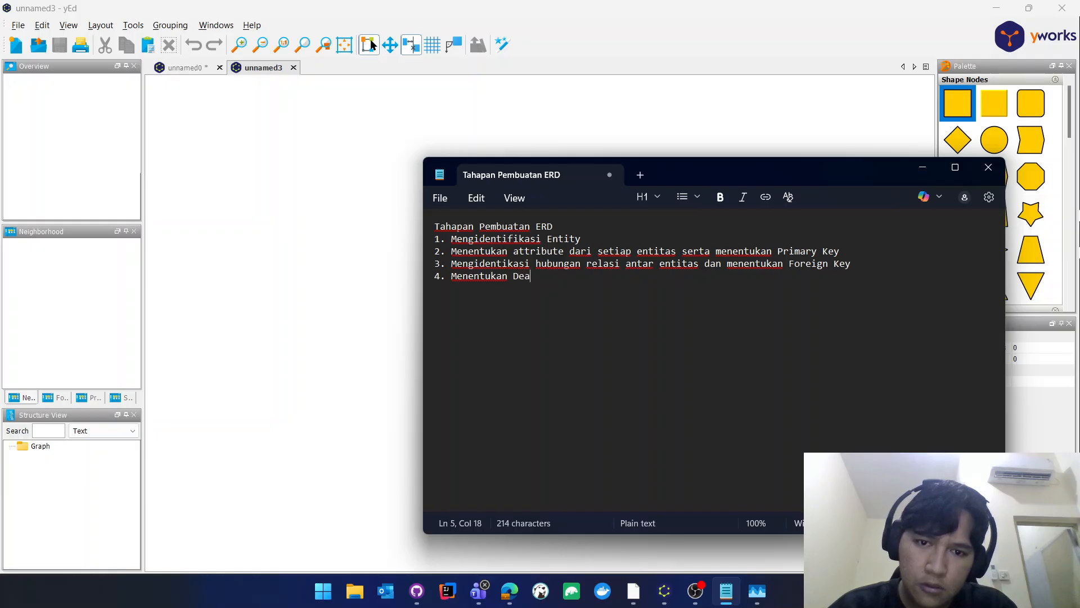
{"action": "key", "text": "BackSpace"}
{"action": "type", "text": "rajat"}
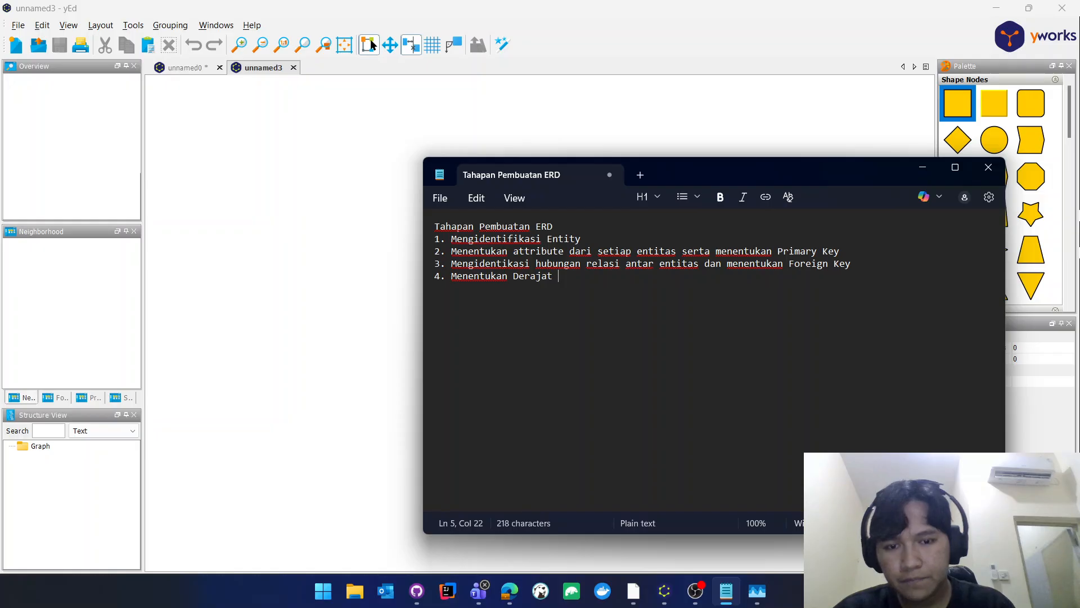
{"action": "type", "text": " Re"}
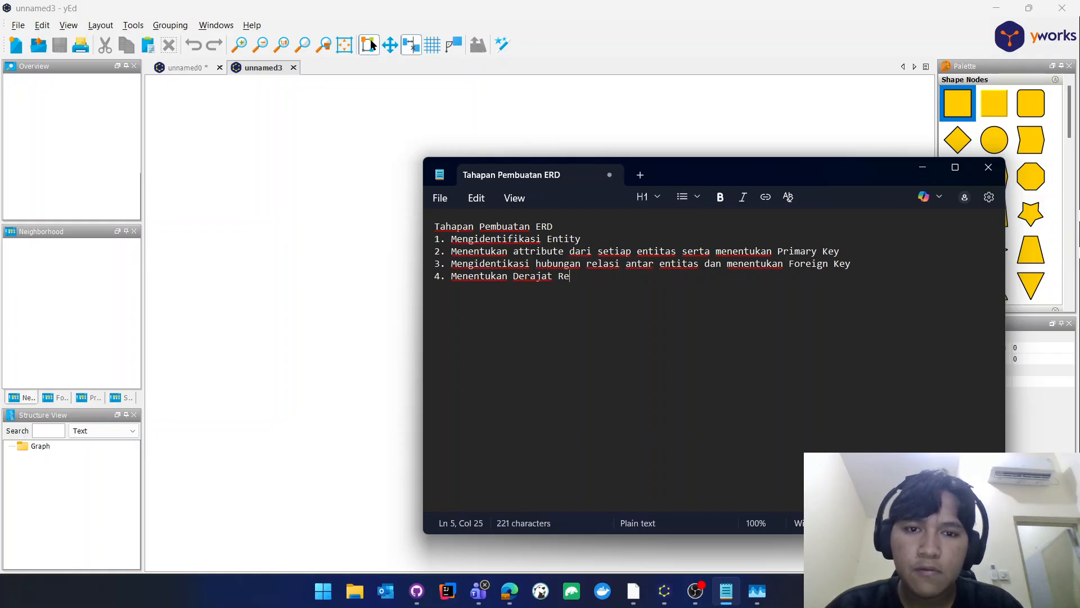
{"action": "type", "text": "lasi 5"}
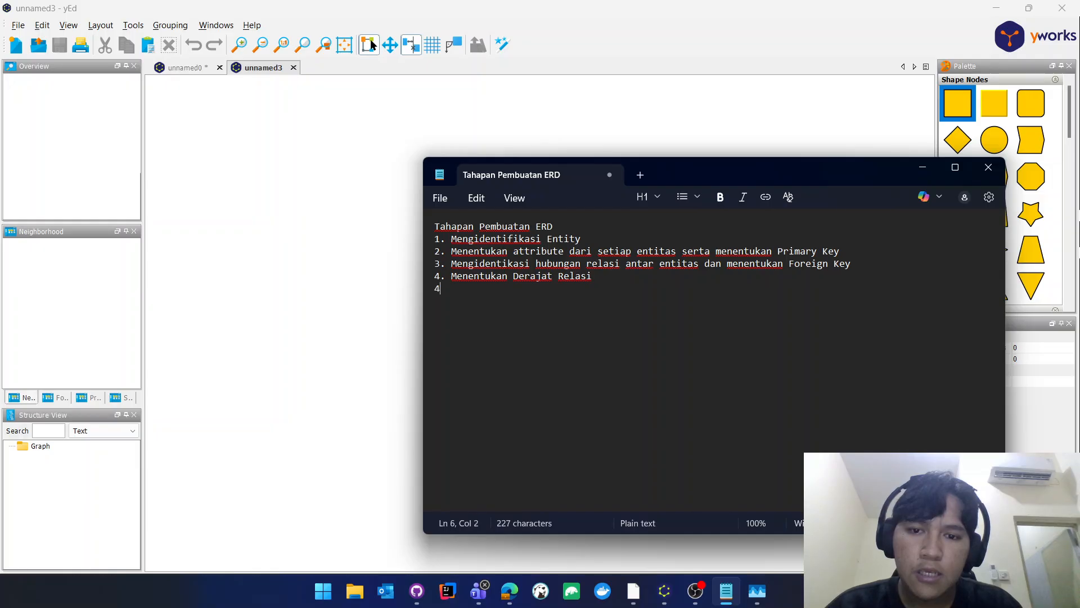
Add the fifth numbered line of the ERD stages: "5. Melengkap Himpunan Entity dan Relasi".
{"action": "key", "text": "BackSpace"}
{"action": "type", "text": "5. M"}
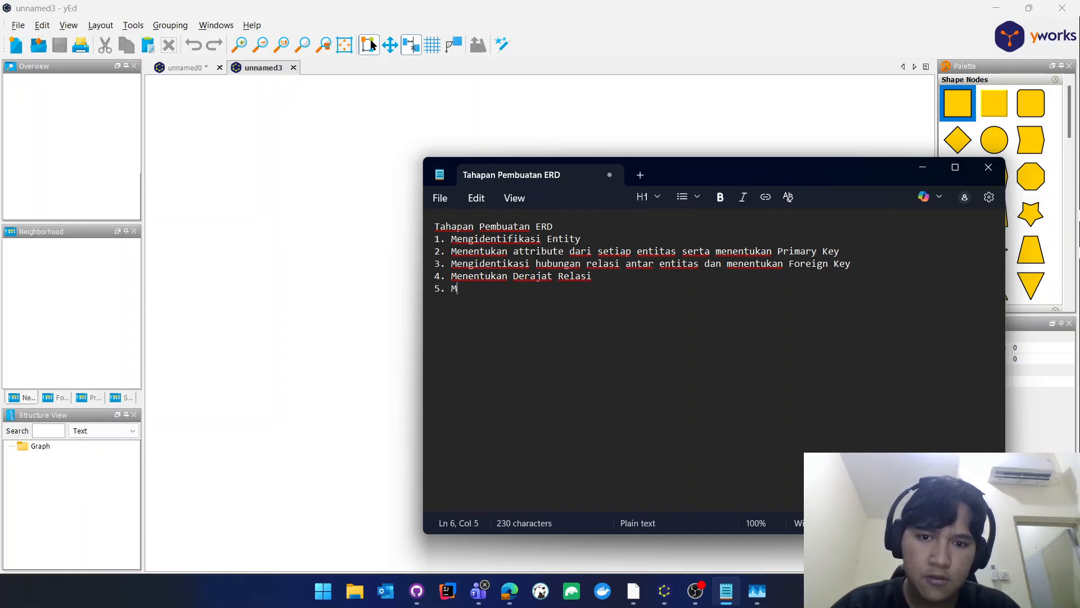
{"action": "type", "text": "elengkap i"}
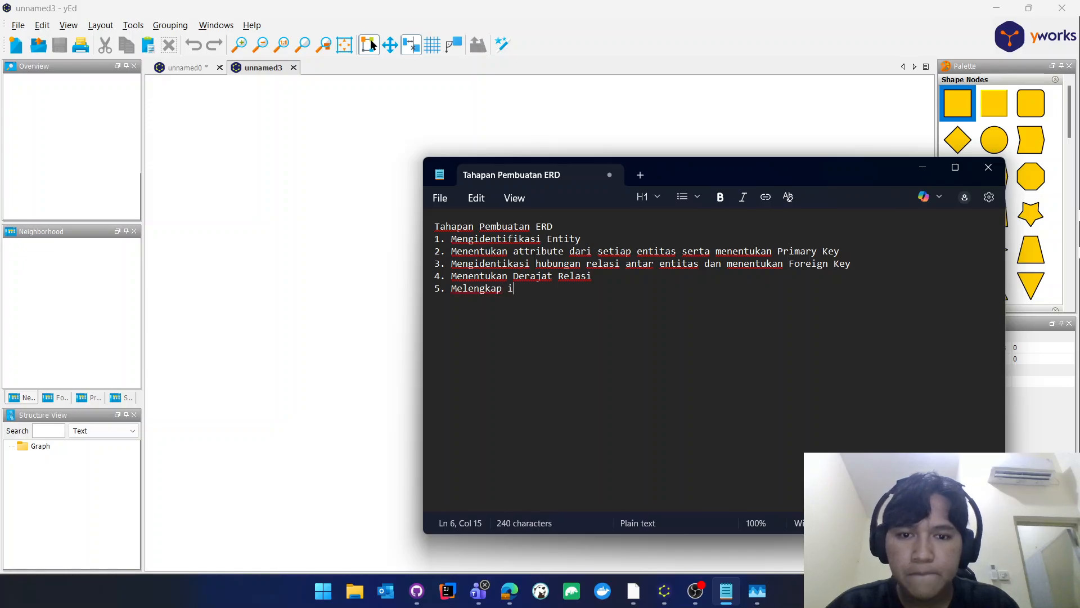
{"action": "key", "text": "BackSpace"}
{"action": "type", "text": "H"}
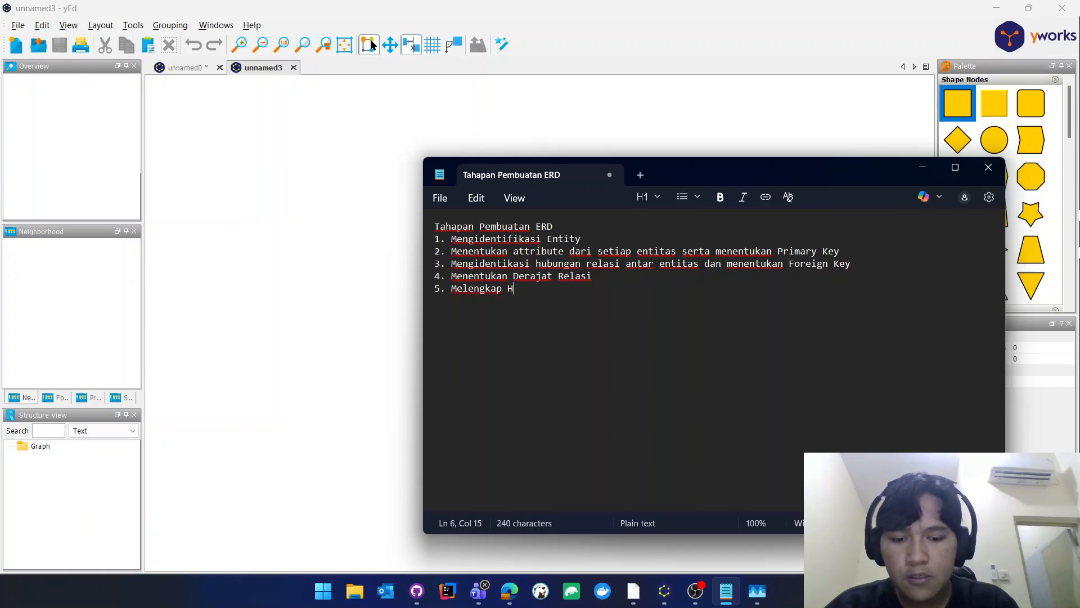
{"action": "type", "text": "impunan "}
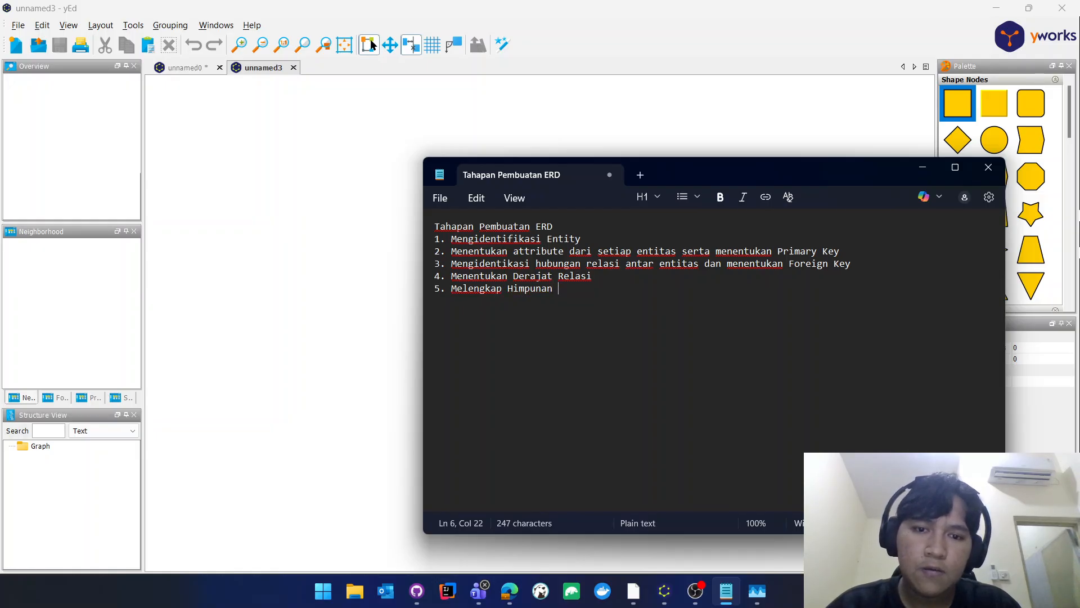
{"action": "type", "text": " En"}
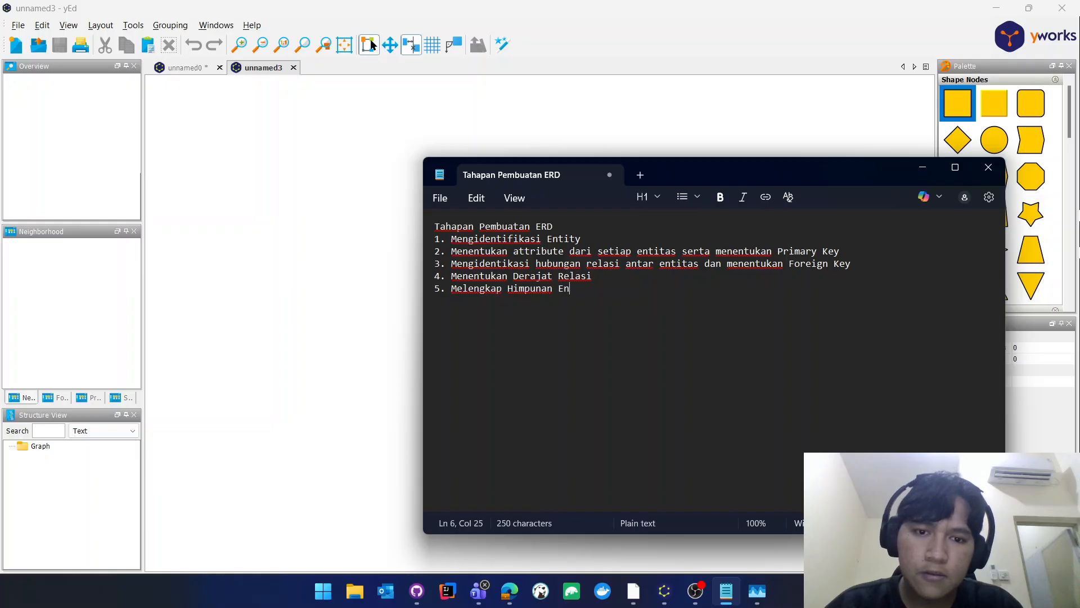
{"action": "type", "text": "tity d"}
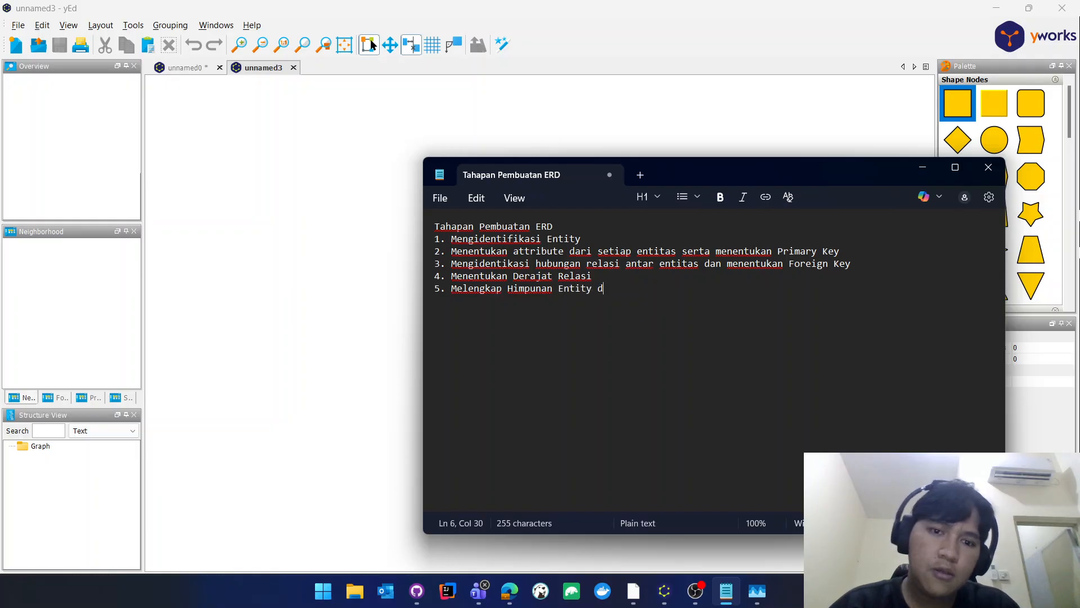
{"action": "type", "text": "an Relas"}
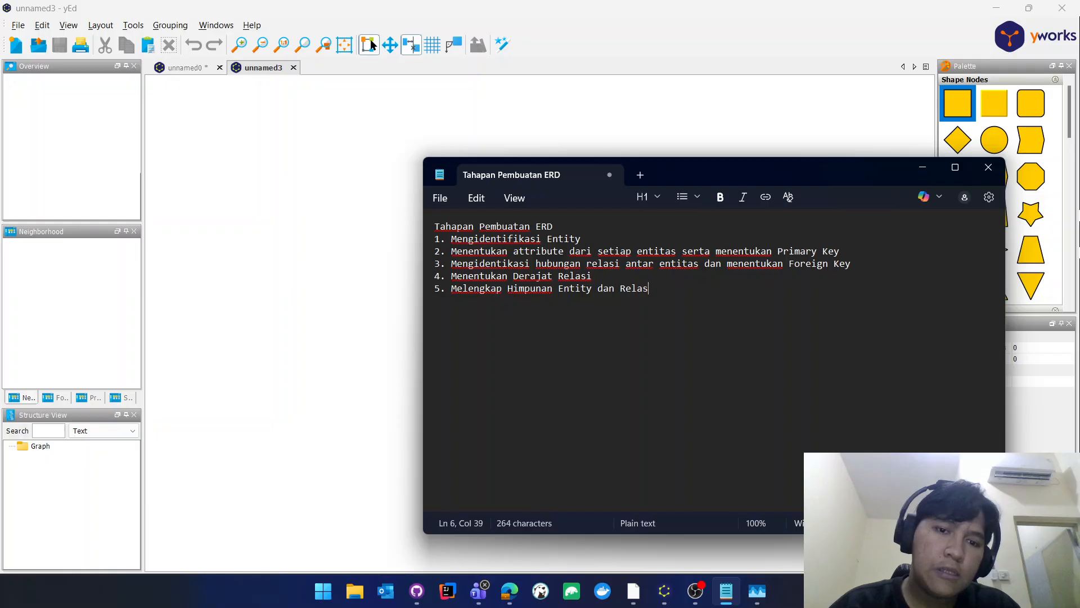
{"action": "type", "text": "i s"}
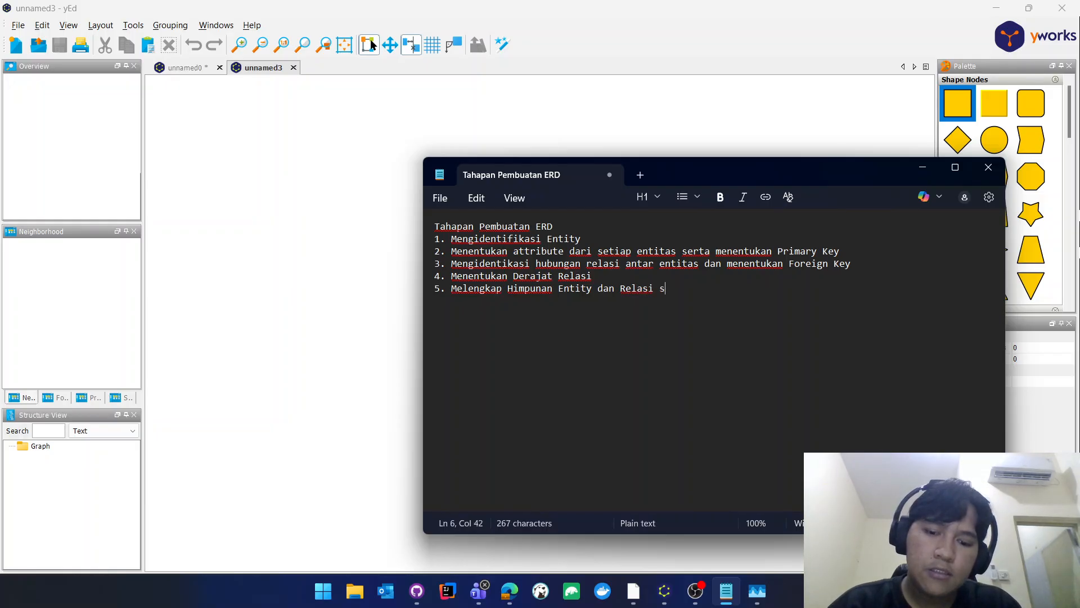
Extend the fifth numbered line with "serta menentukan attribute".
{"action": "type", "text": "erta me"}
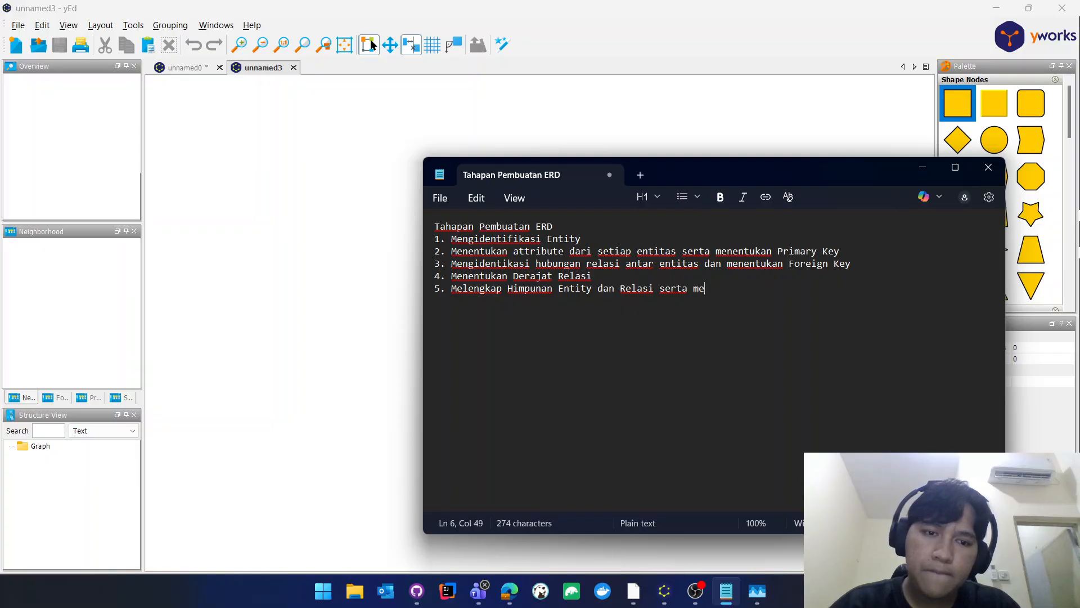
{"action": "type", "text": "nentuka"}
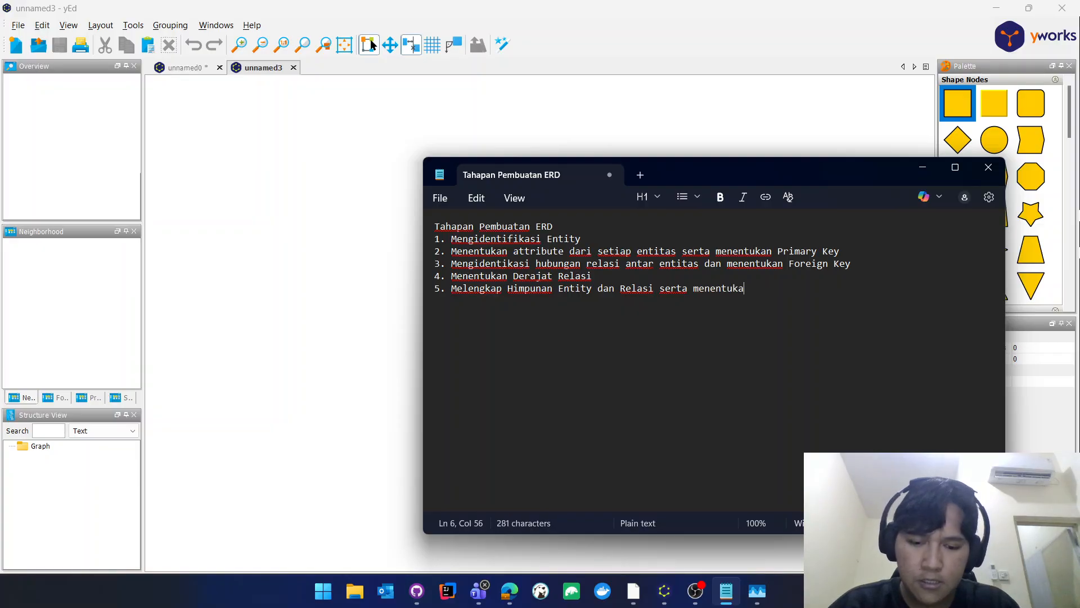
{"action": "type", "text": "n at"}
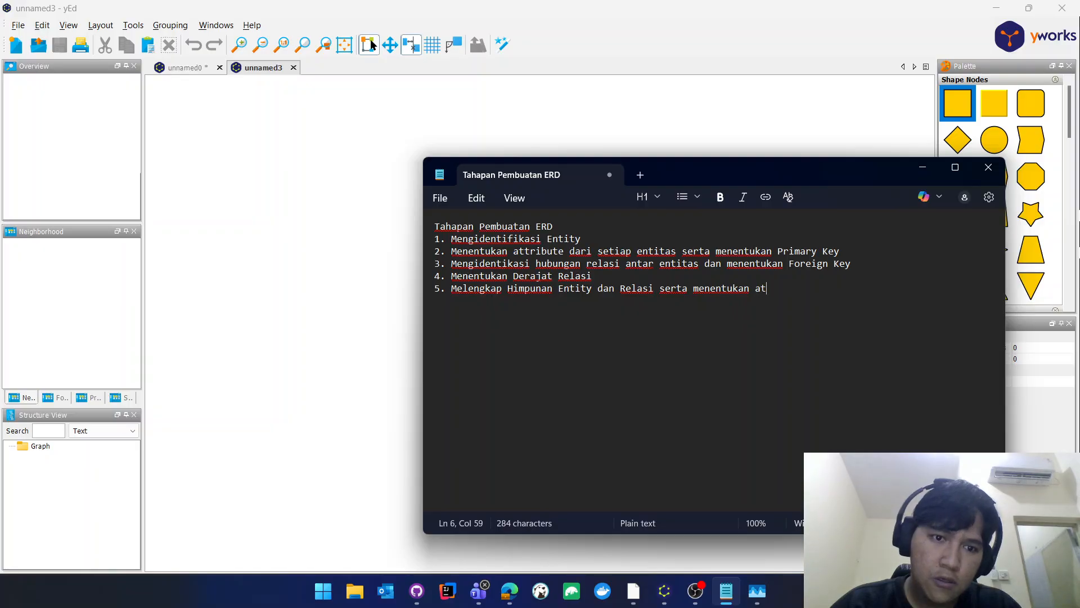
{"action": "type", "text": "tribute"}
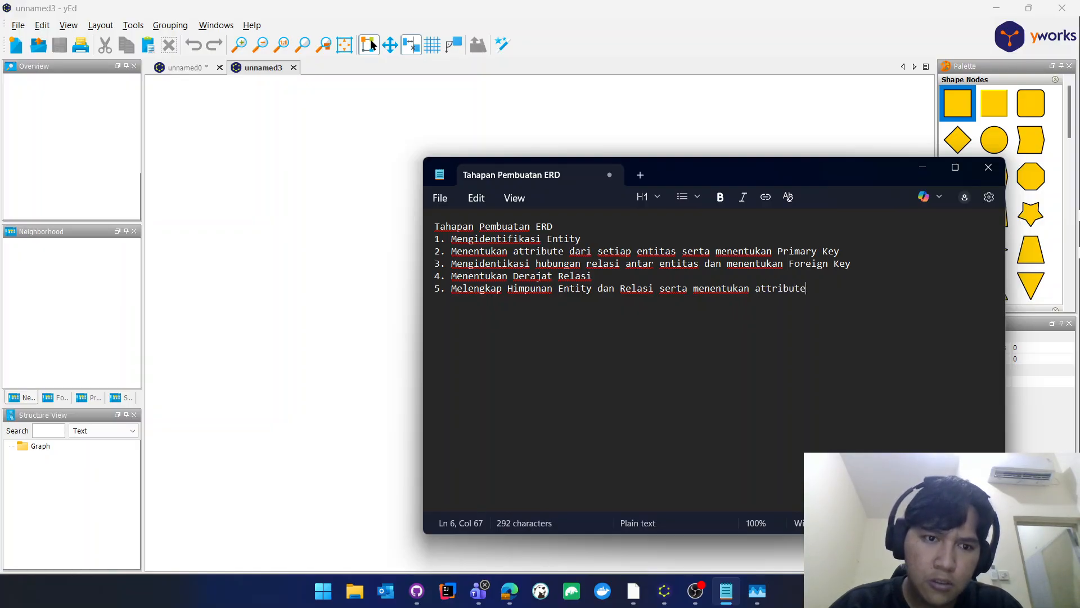
Complete the fifth numbered line with "tambahan/deskriptif" and end the line.
{"action": "type", "text": " tambahan"}
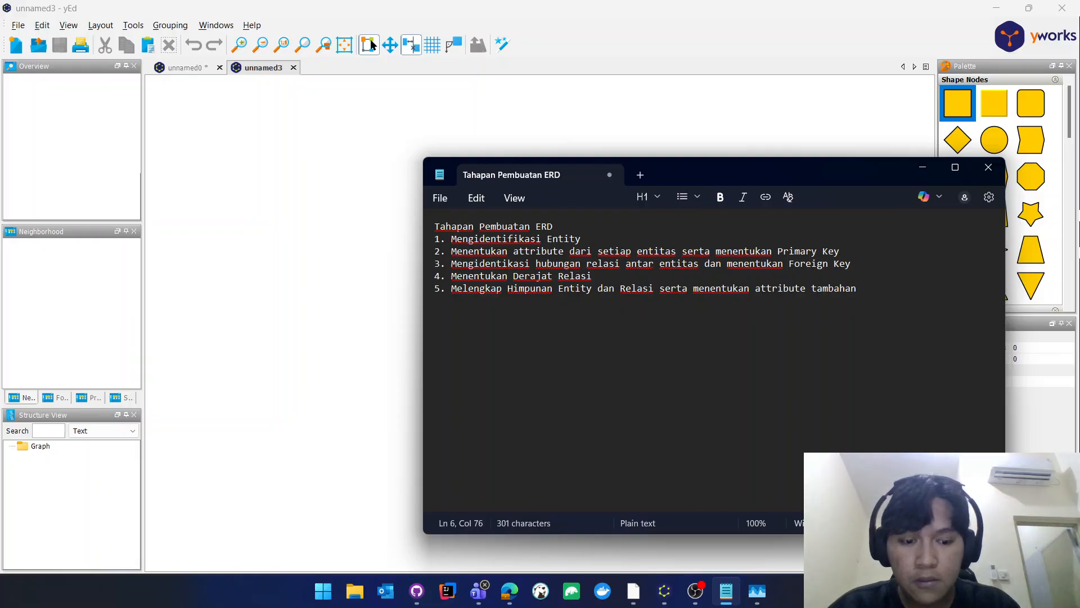
{"action": "type", "text": "/de"}
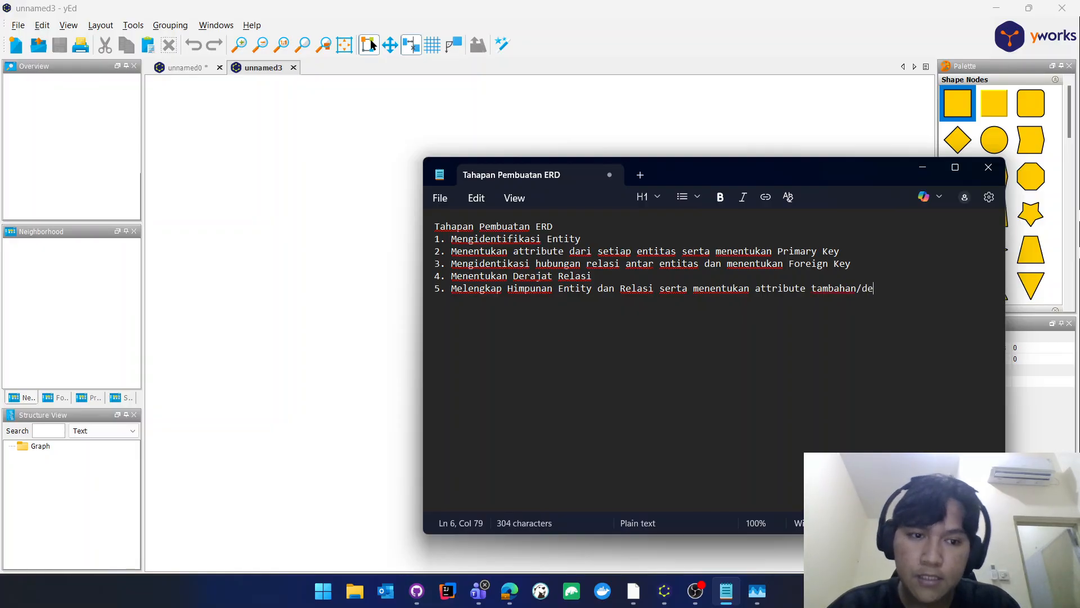
{"action": "type", "text": "skrio"}
{"action": "key", "text": "BackSpace"}
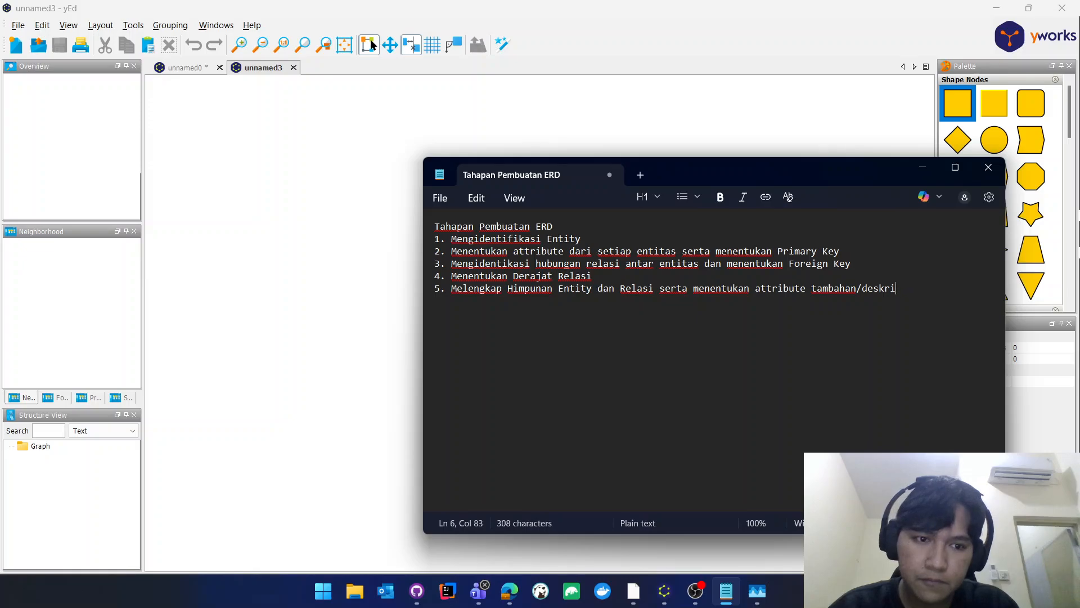
{"action": "type", "text": "ptif"}
{"action": "key", "text": "Return"}
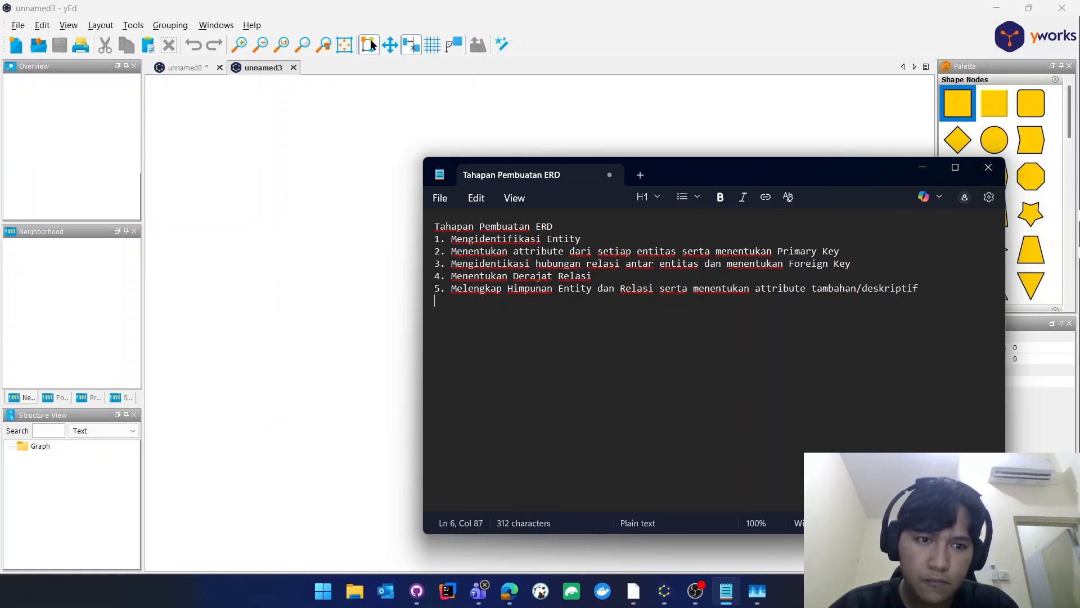
Switch to the Tugas 1 PDF and examine the case description for entities, highlighting the words "matakuliah" and "dosen".
{"action": "key", "text": "alt+Tab"}
{"action": "key", "text": "alt+Tab"}
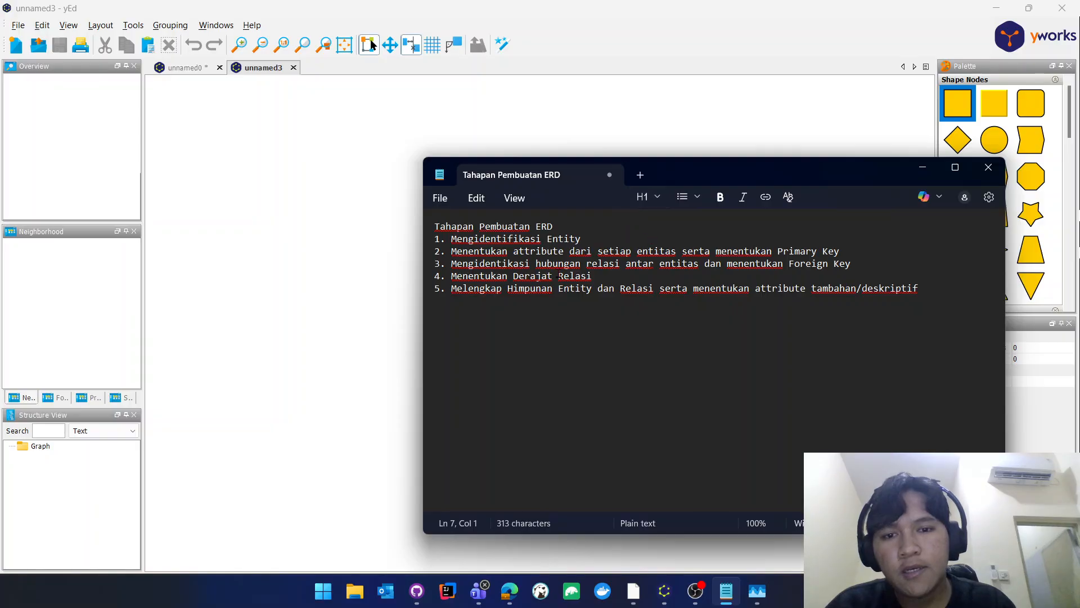
{"action": "left_click", "coordinate": [611, 237]}
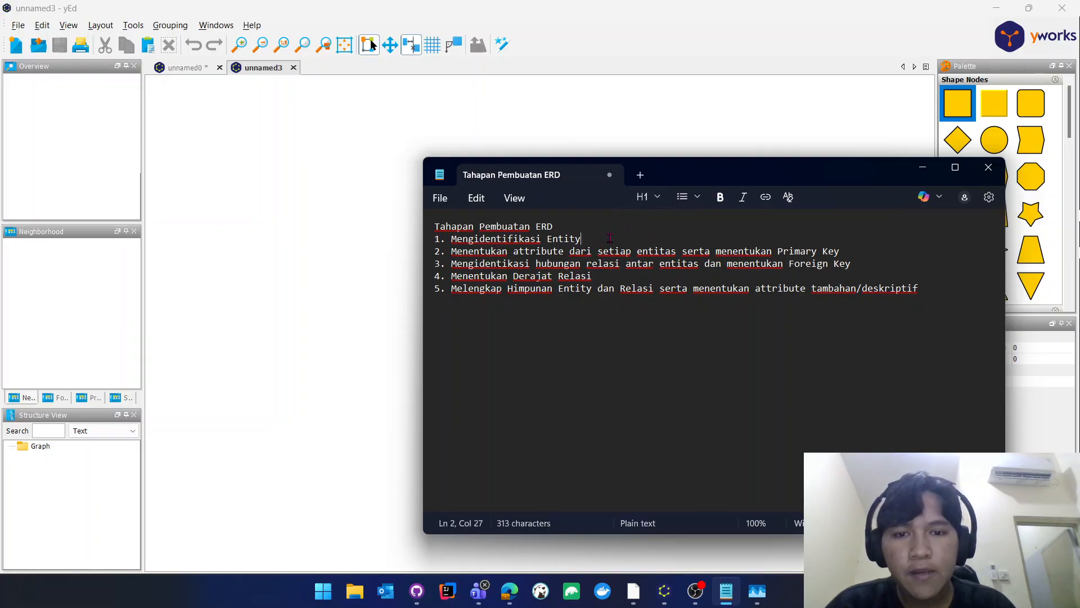
{"action": "key", "text": "alt+Tab"}
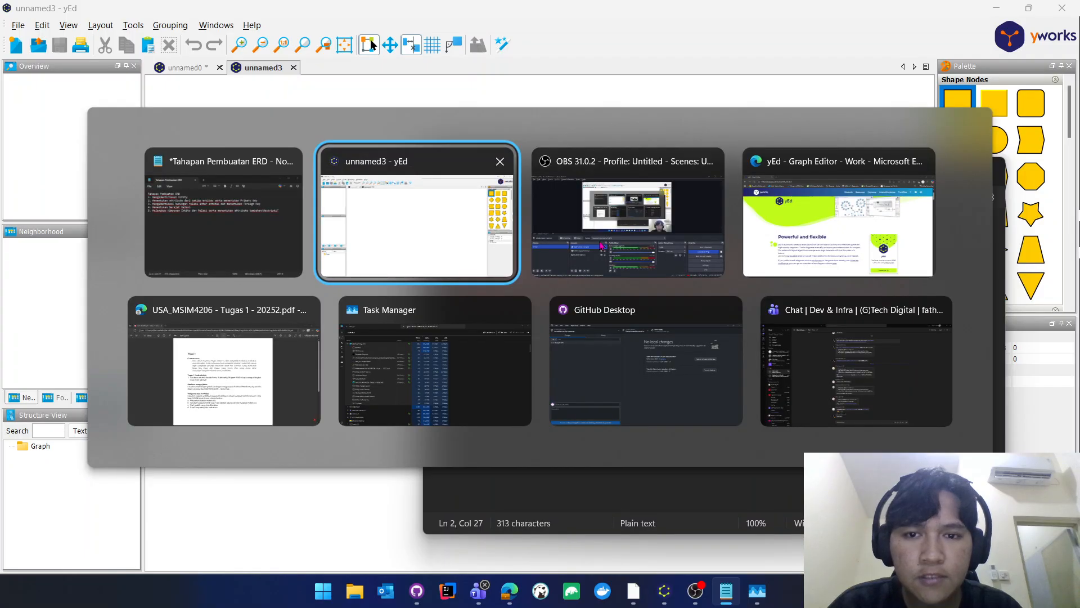
{"action": "left_click", "coordinate": [301, 390]}
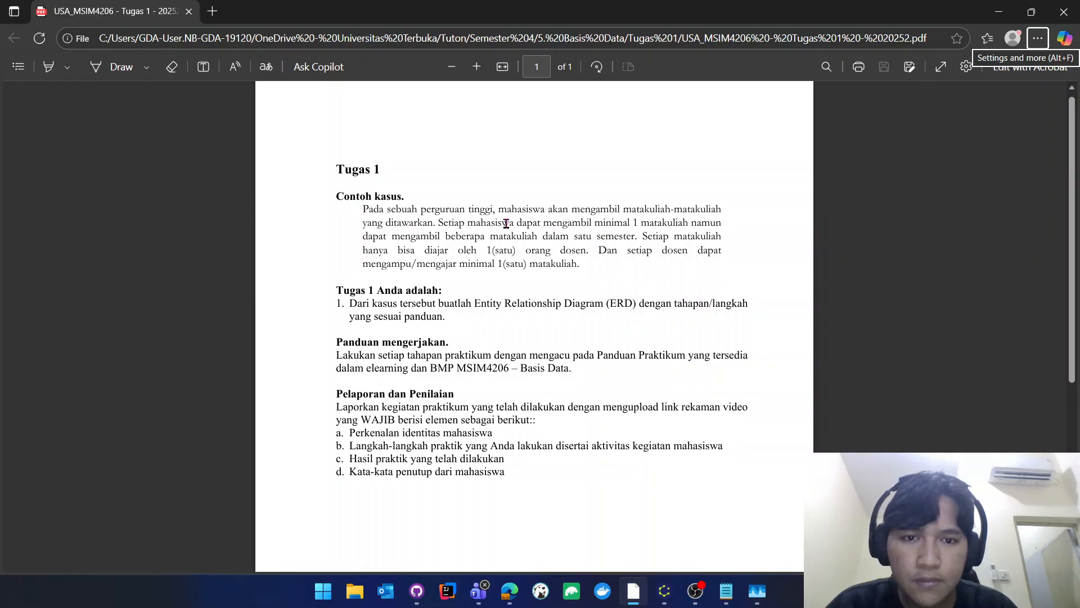
{"action": "double_click", "coordinate": [664, 223]}
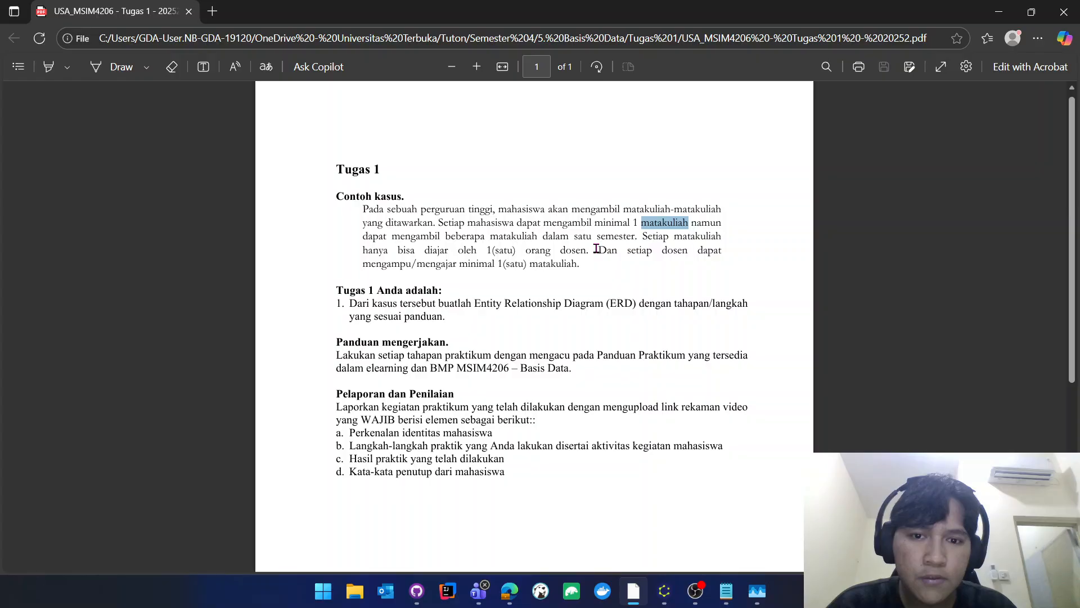
{"action": "double_click", "coordinate": [570, 250]}
Switch to yEd and place three plain Entity shapes from the Entity Relationship set in a horizontal row across the canvas.
{"action": "key", "text": "alt+Tab"}
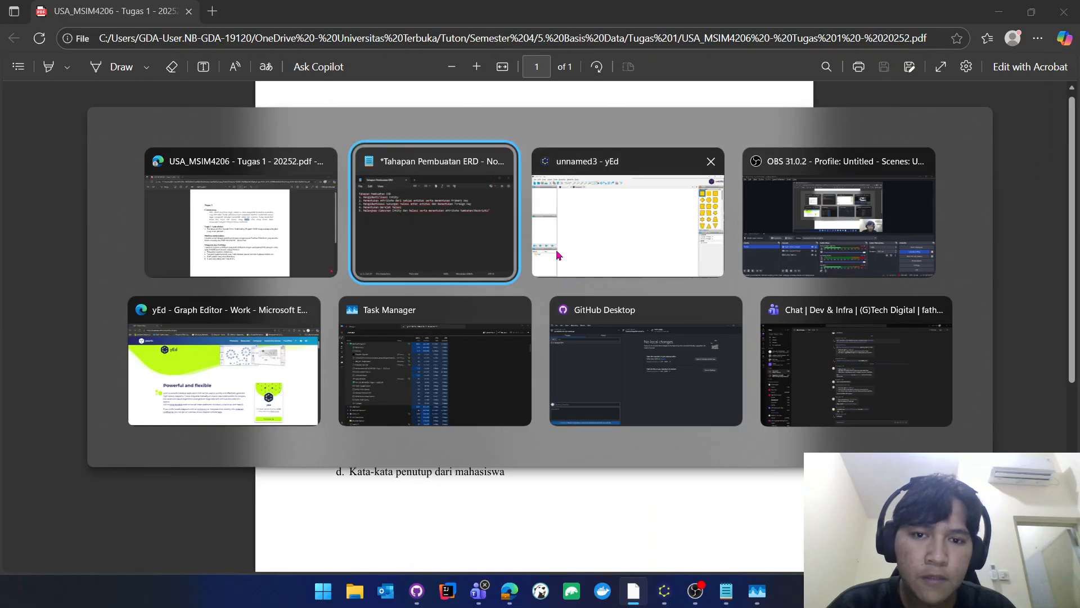
{"action": "left_click", "coordinate": [558, 256]}
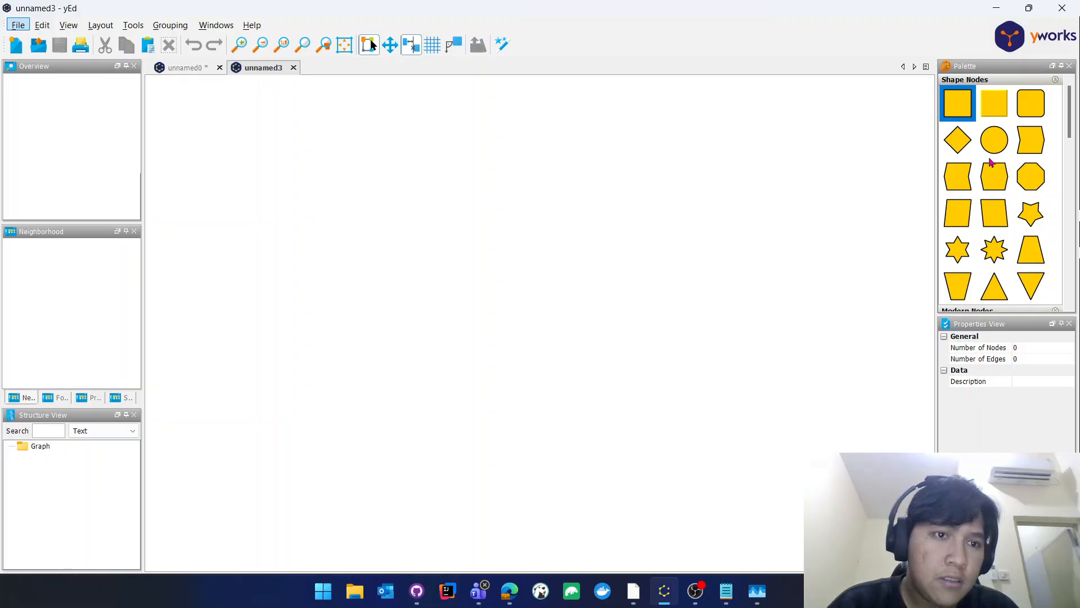
{"action": "scroll", "coordinate": [993, 197], "scroll_direction": "down", "scroll_amount": 3}
{"action": "scroll", "coordinate": [958, 191], "scroll_direction": "down", "scroll_amount": 2}
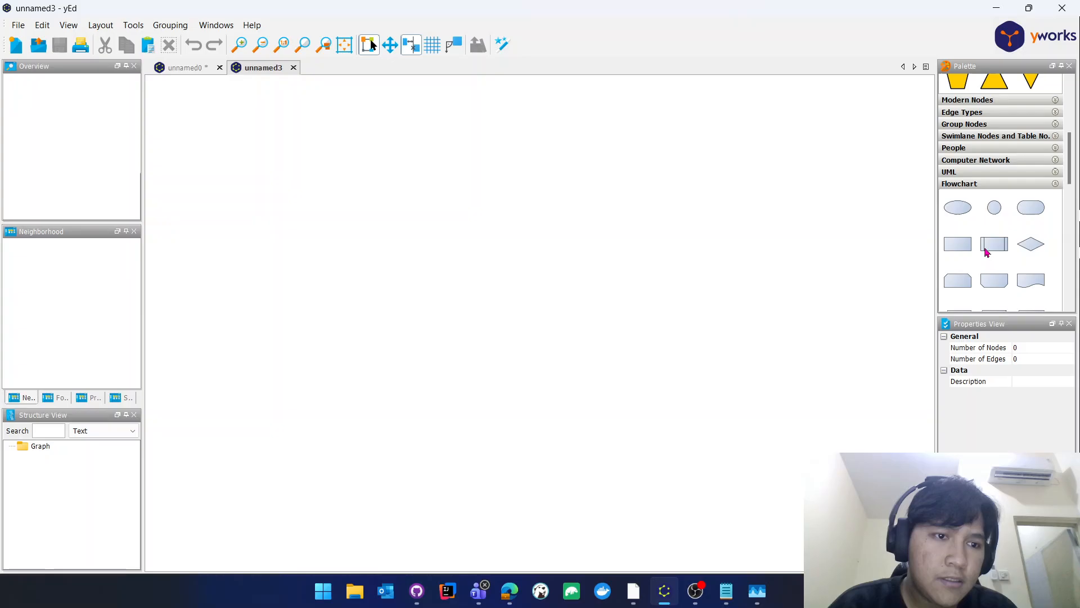
{"action": "scroll", "coordinate": [985, 252], "scroll_direction": "down", "scroll_amount": 8}
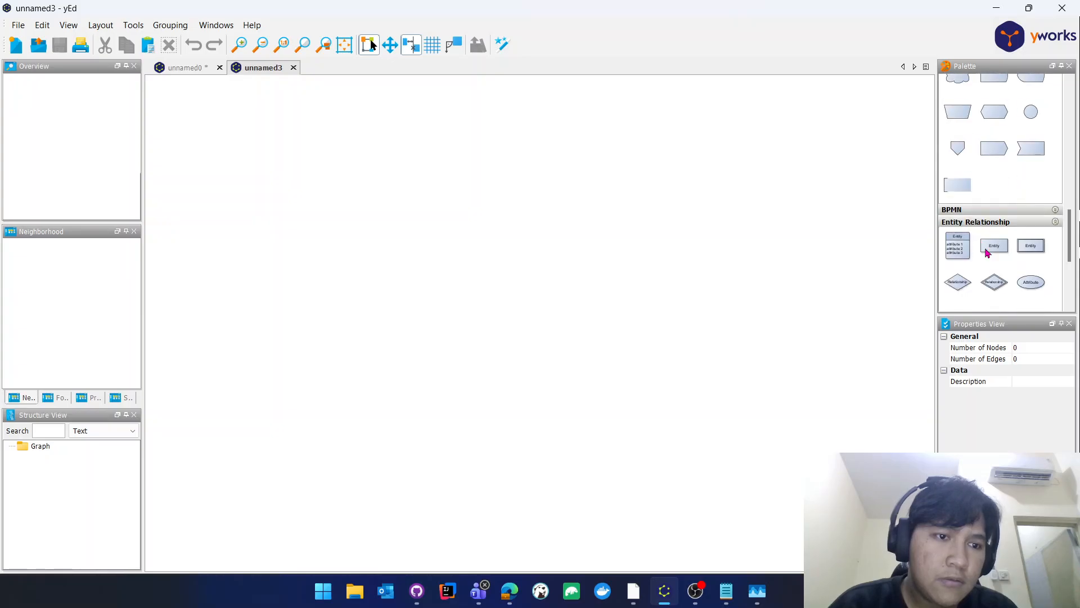
{"action": "scroll", "coordinate": [989, 247], "scroll_direction": "down", "scroll_amount": 3}
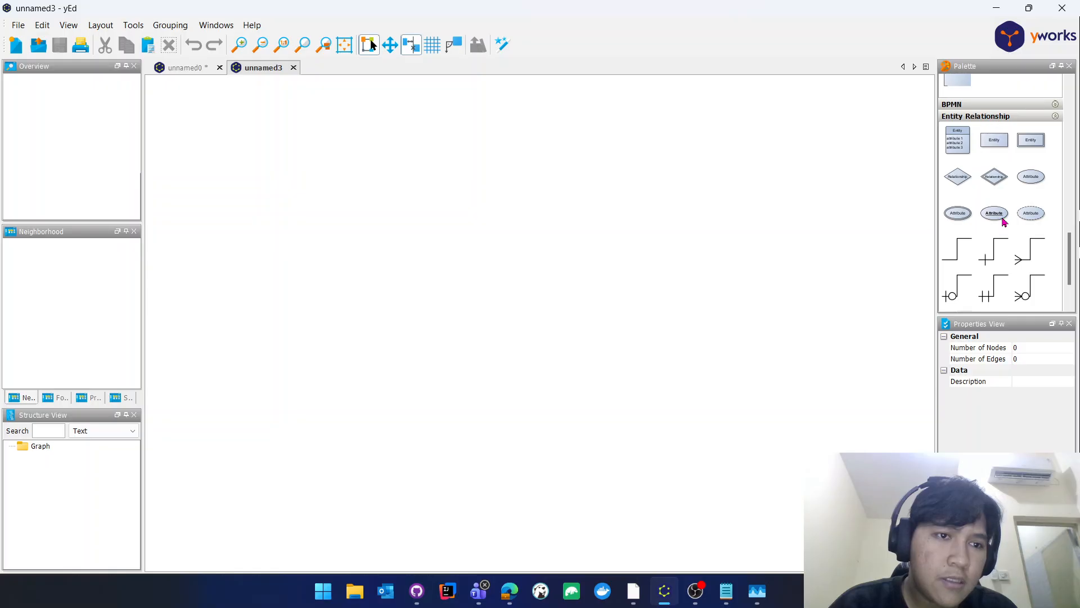
{"action": "left_click_drag", "start_coordinate": [996, 141], "coordinate": [226, 178]}
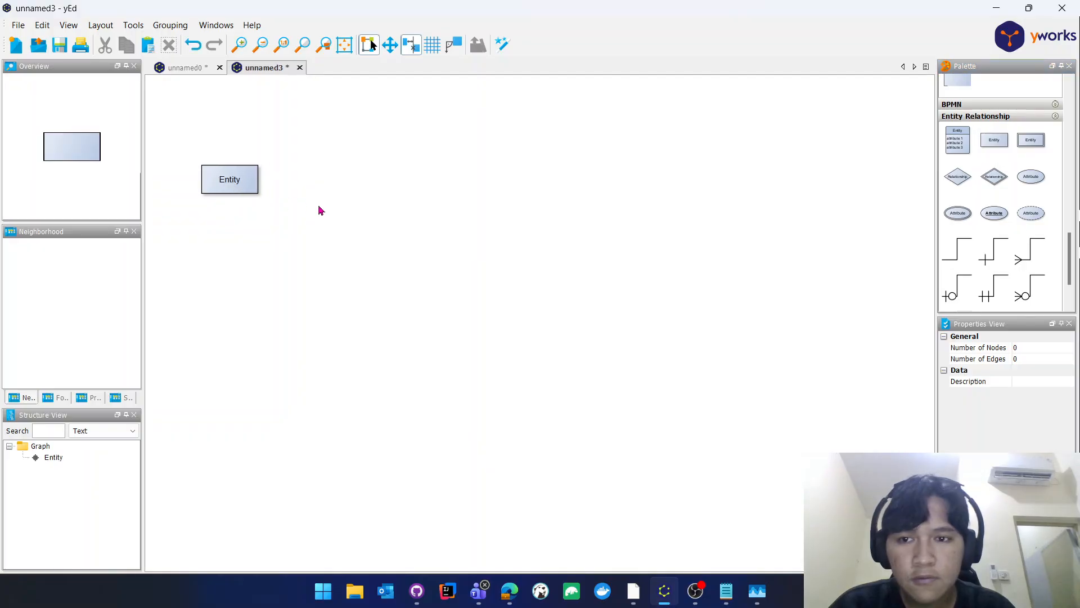
{"action": "left_click_drag", "start_coordinate": [995, 148], "coordinate": [493, 180]}
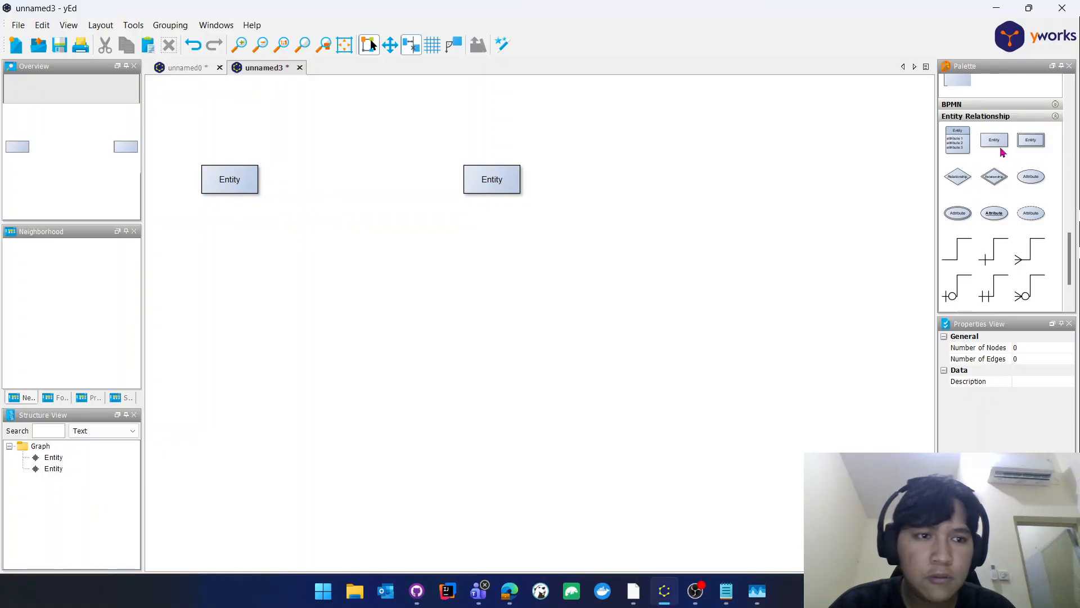
{"action": "left_click_drag", "start_coordinate": [967, 149], "coordinate": [770, 179]}
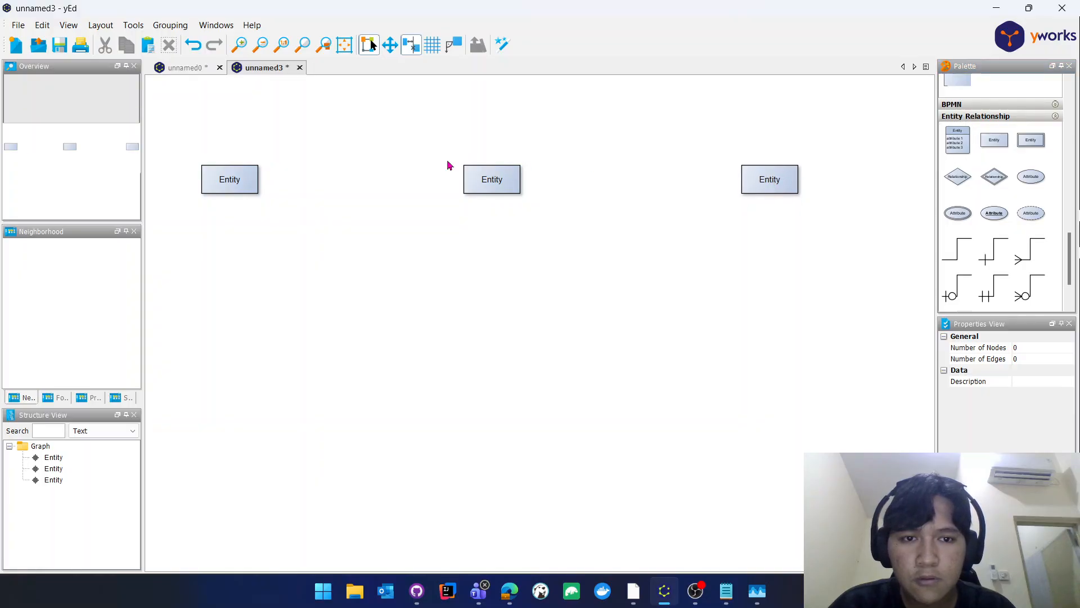
Rename the leftmost entity in the diagram as "Mahasiswa".
{"action": "left_click", "coordinate": [231, 186]}
{"action": "left_click", "coordinate": [230, 186]}
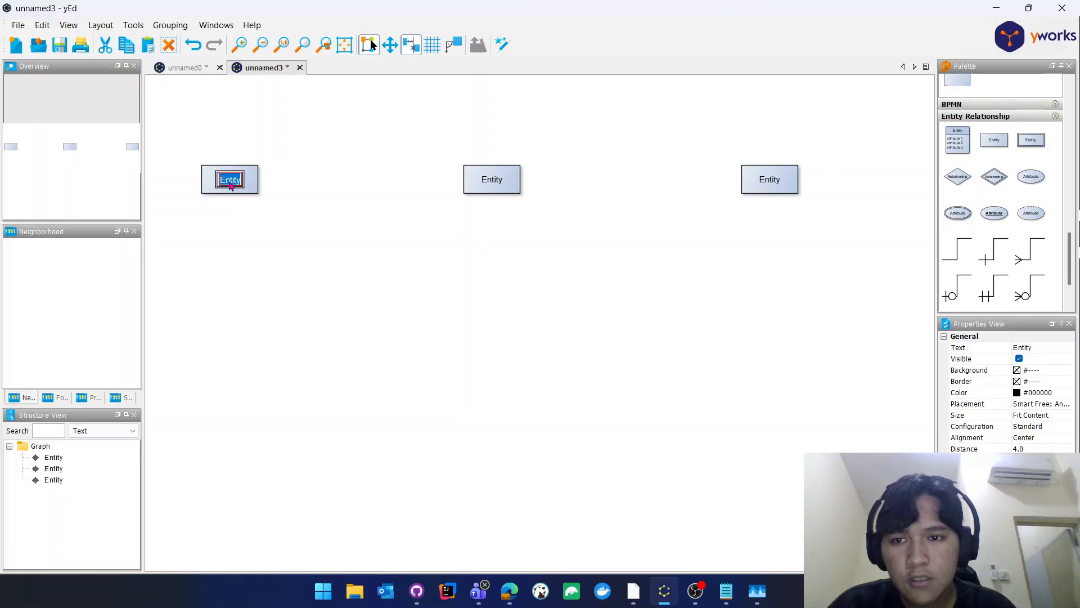
{"action": "type", "text": "Mahasiswa"}
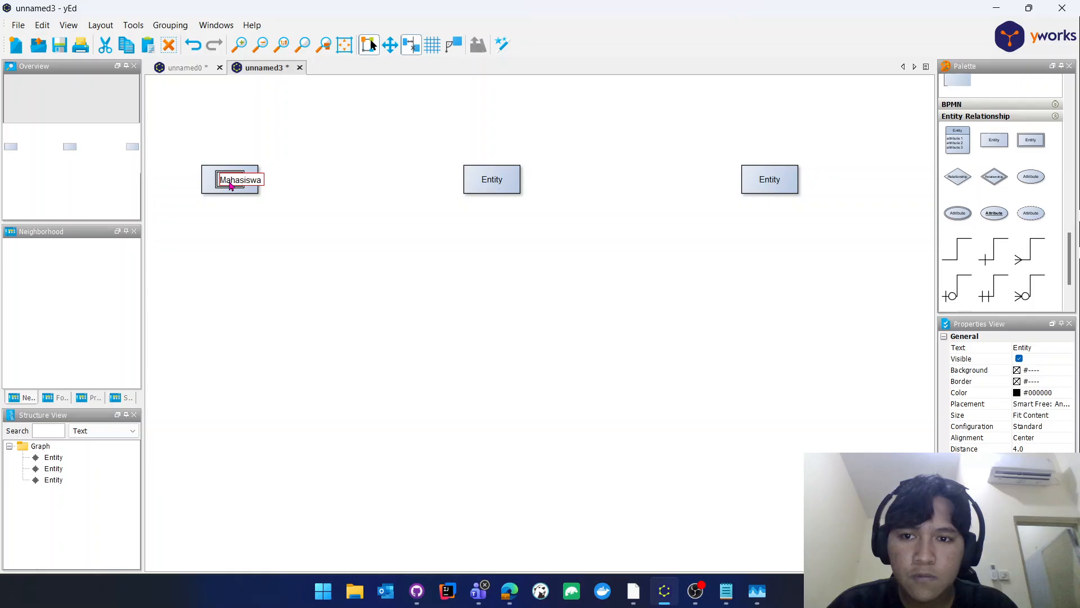
{"action": "key", "text": "Return"}
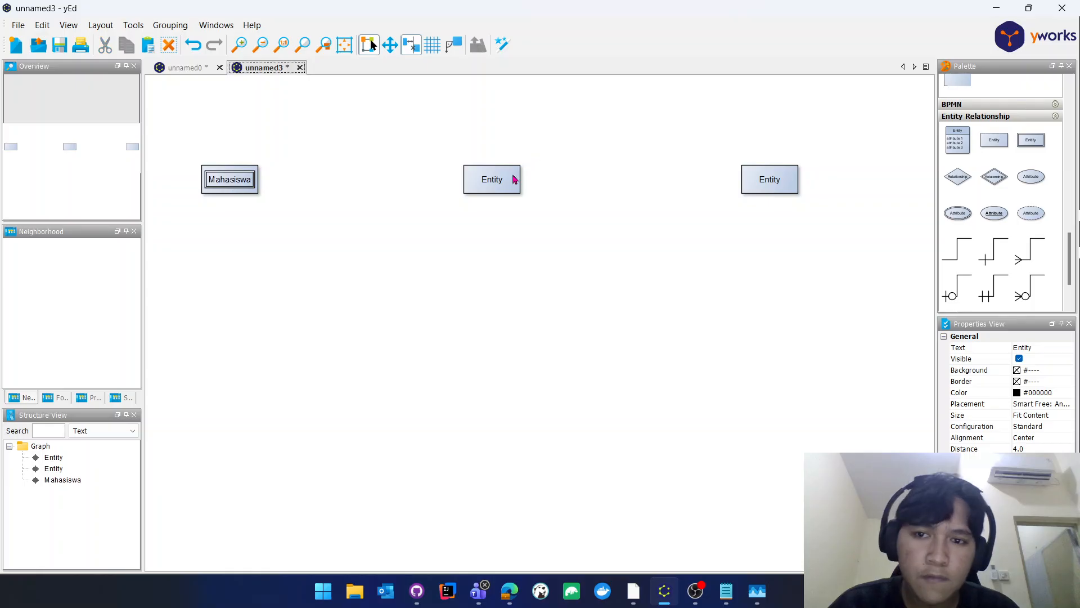
Rename the middle entity in the diagram as "MataKuliah".
{"action": "left_click", "coordinate": [492, 182]}
{"action": "left_click", "coordinate": [495, 184]}
{"action": "type", "text": "M"}
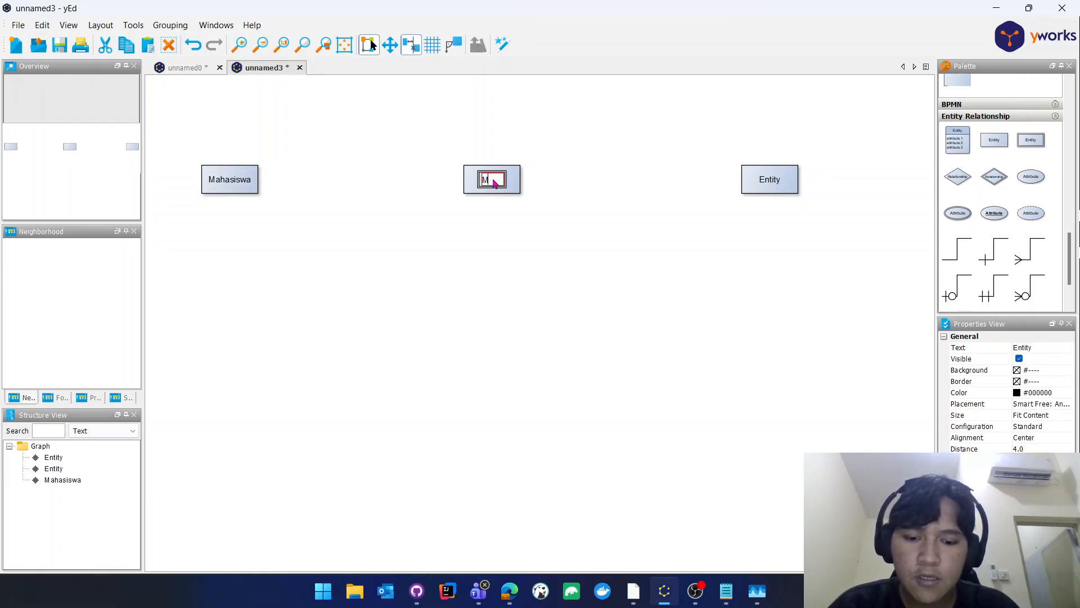
{"action": "type", "text": "ataKuliah"}
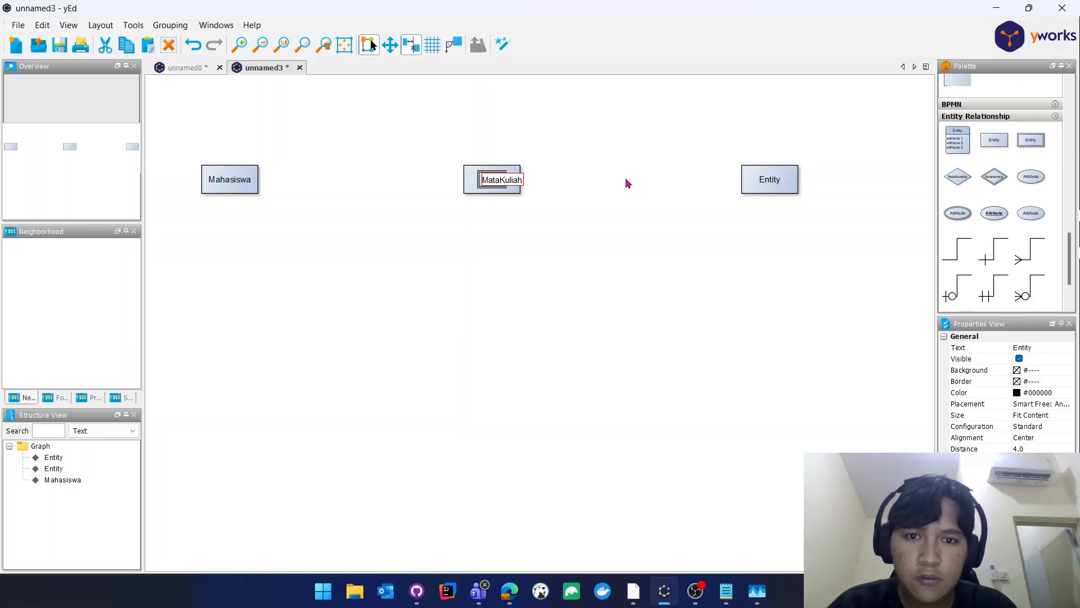
{"action": "key", "text": "Return"}
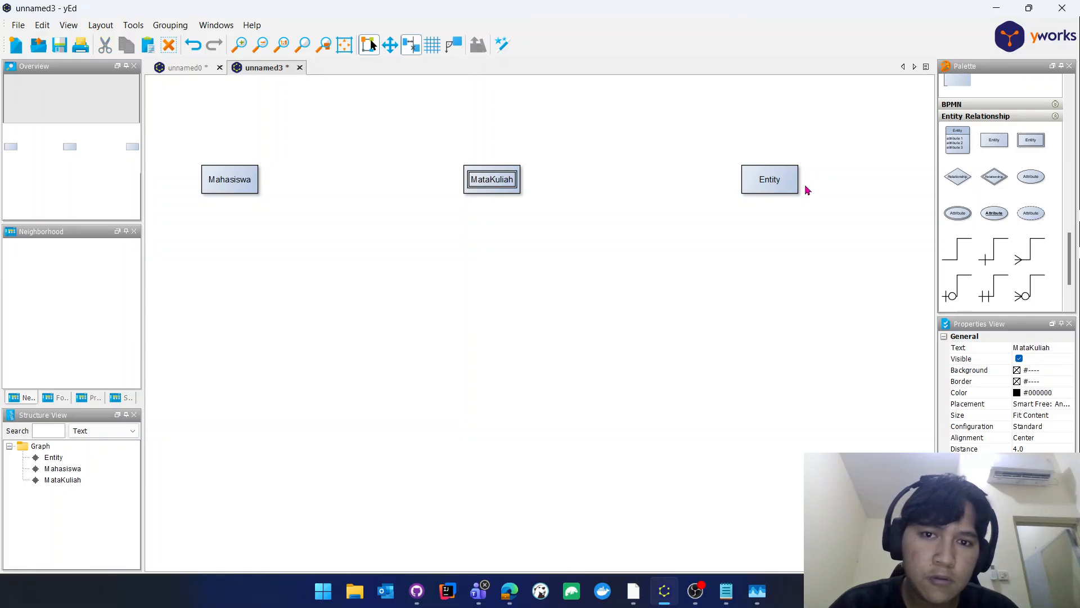
Rename the rightmost entity in the diagram as "Dosen".
{"action": "left_click", "coordinate": [779, 185]}
{"action": "left_click", "coordinate": [777, 185]}
{"action": "type", "text": "Do"}
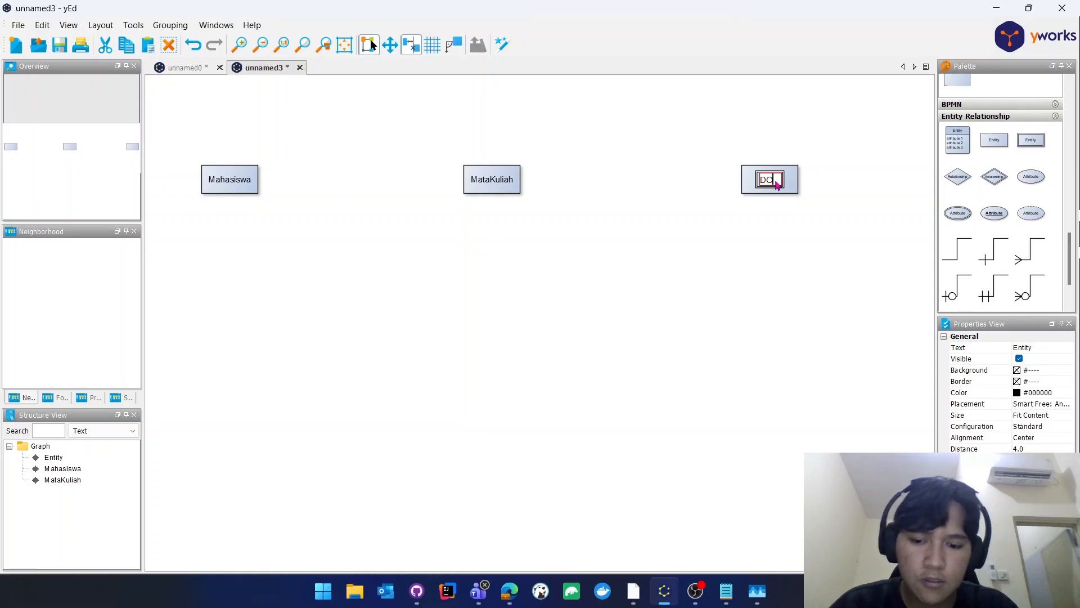
{"action": "type", "text": "sen"}
{"action": "key", "text": "Return"}
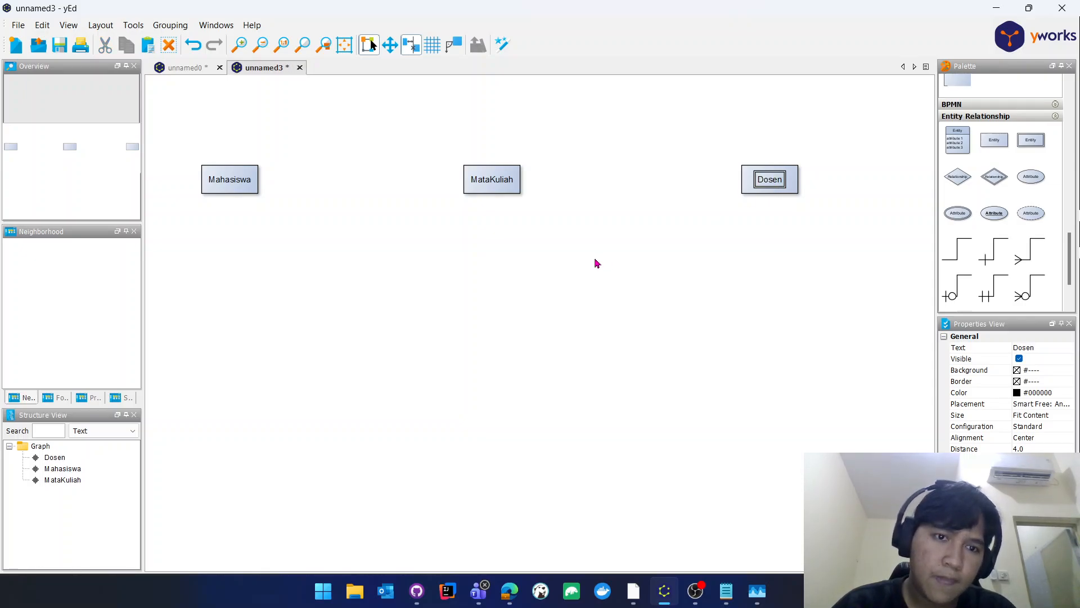
Switch to the Notepad list and add "- Mahasiswa" under "1. Mengidentifikasi Entity", leaving a blank line before the second stage.
{"action": "key", "text": "alt+Tab"}
{"action": "key", "text": "alt+Tab"}
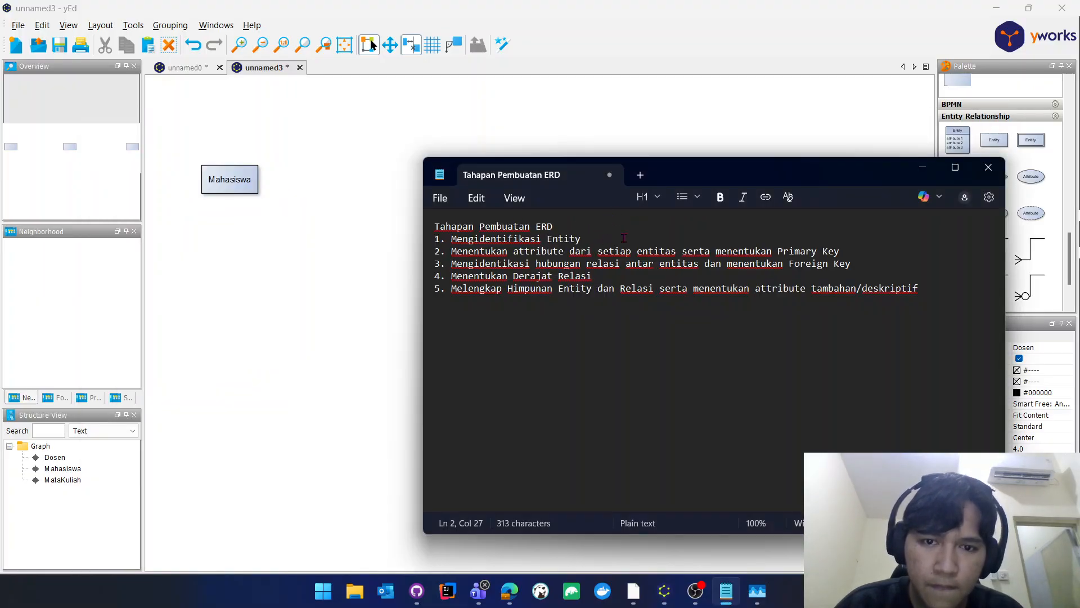
{"action": "key", "text": "Return"}
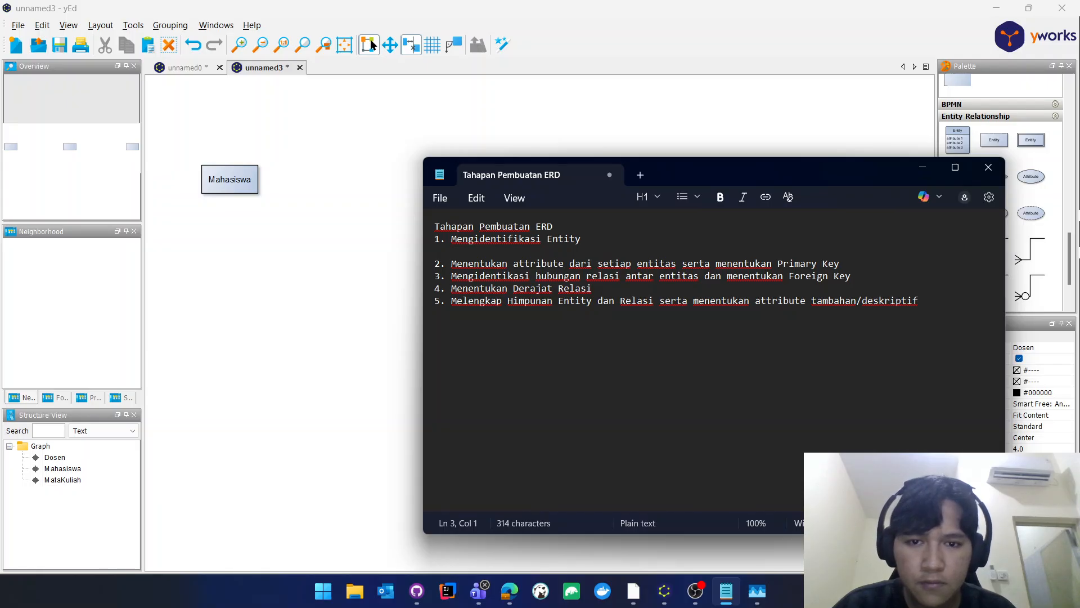
{"action": "key", "text": "Return"}
{"action": "type", "text": "- Mahasiswa"}
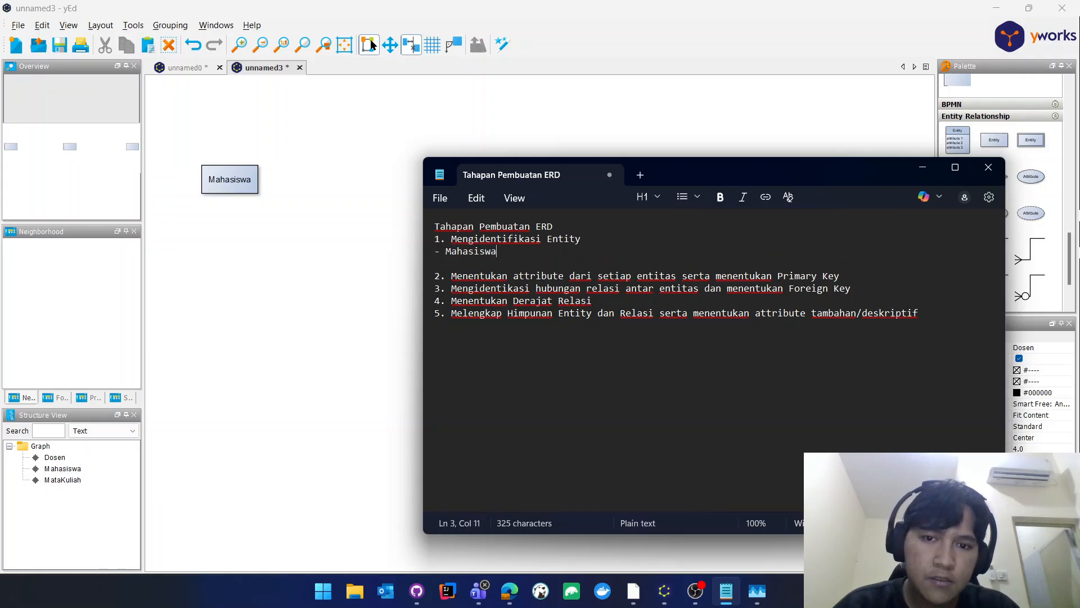
{"action": "key", "text": "Return"}
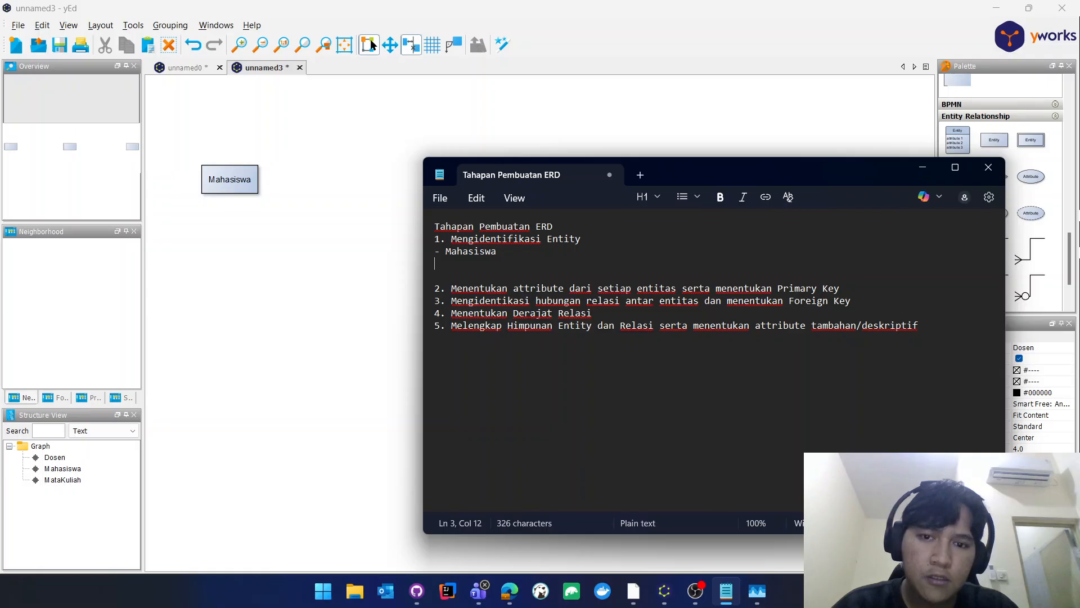
Add "- MataKuliah" and "- Dosen" as further entity items below "- Mahasiswa".
{"action": "type", "text": "-"}
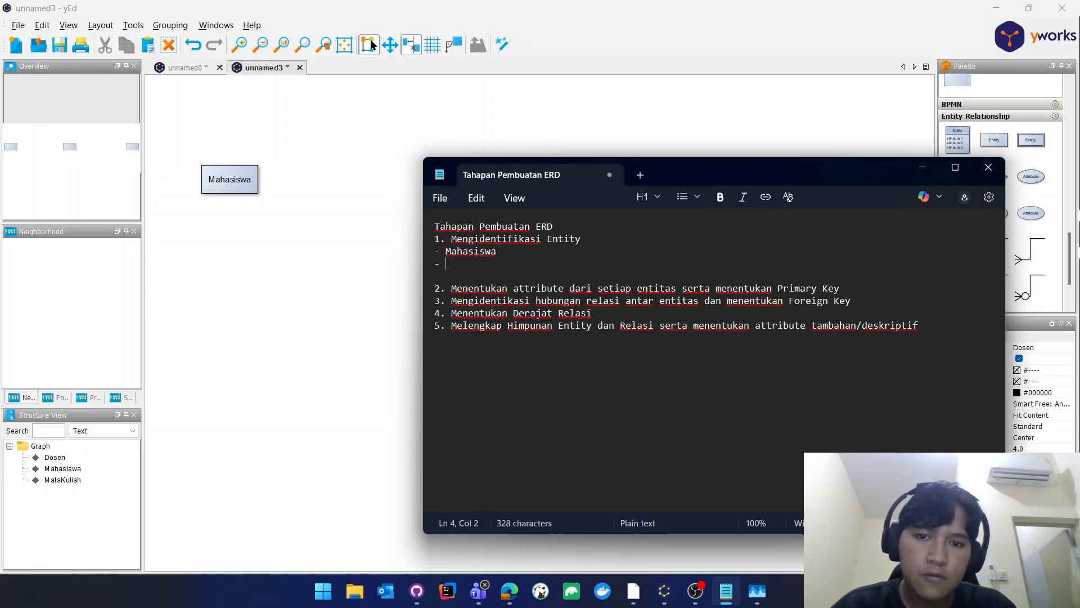
{"action": "type", "text": " Mata"}
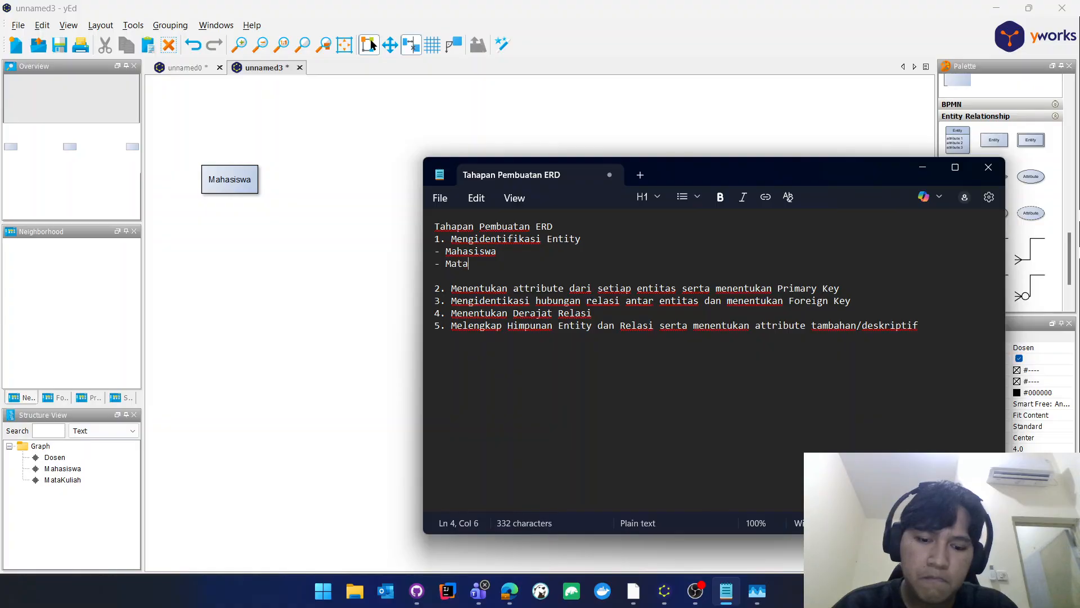
{"action": "type", "text": "Kuliah"}
{"action": "key", "text": "Return"}
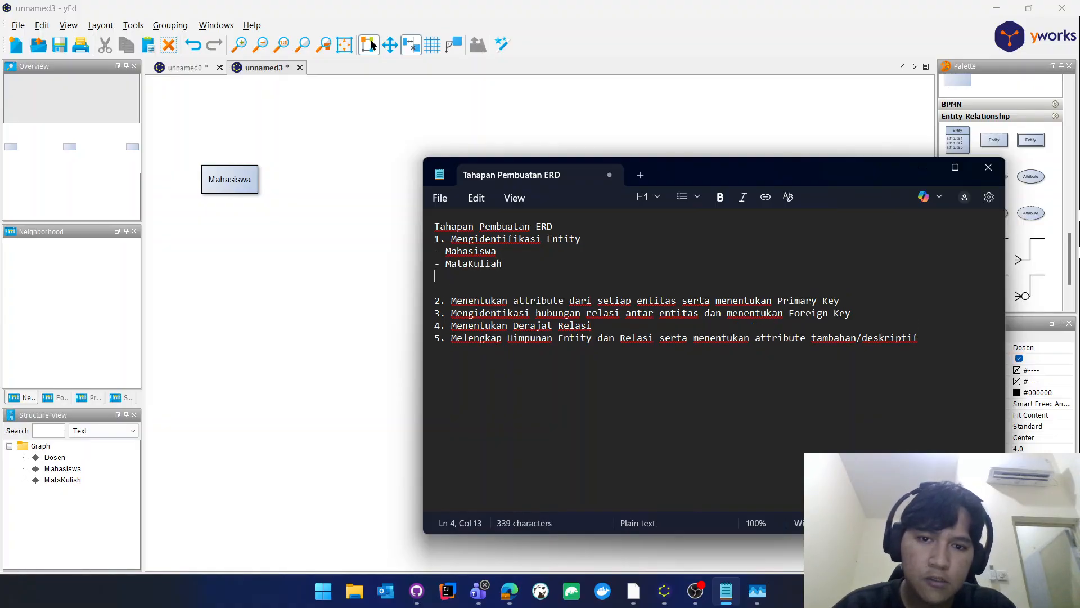
{"action": "type", "text": "- "}
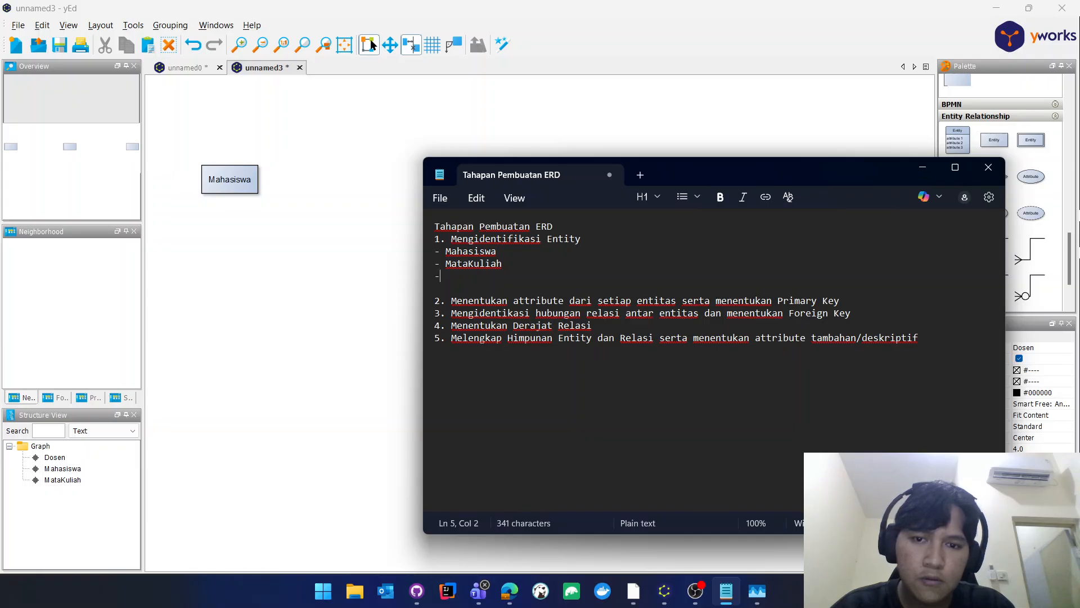
{"action": "type", "text": "D"}
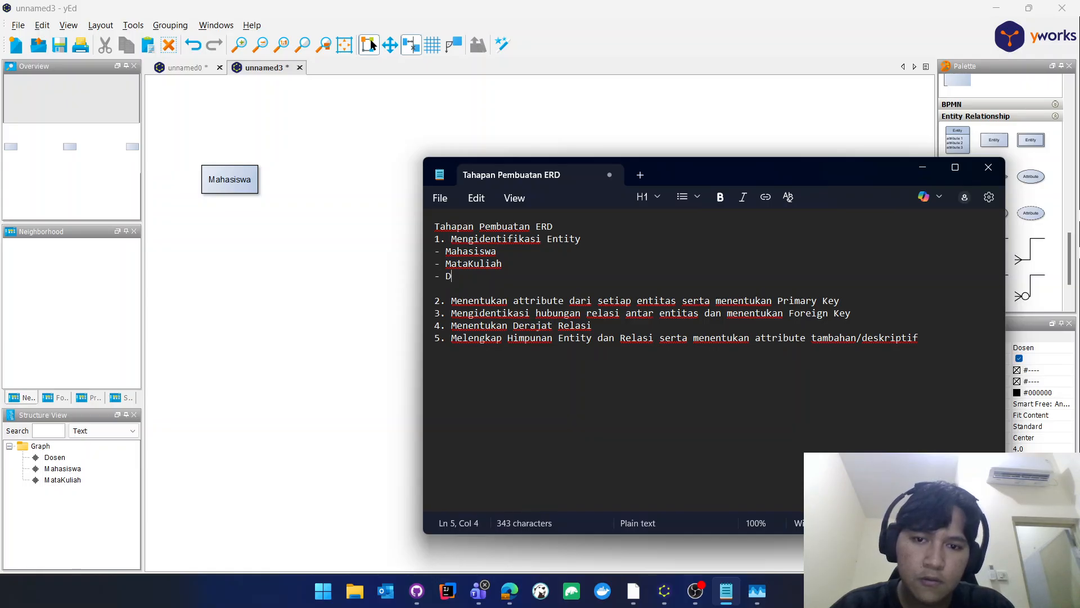
{"action": "type", "text": "osen"}
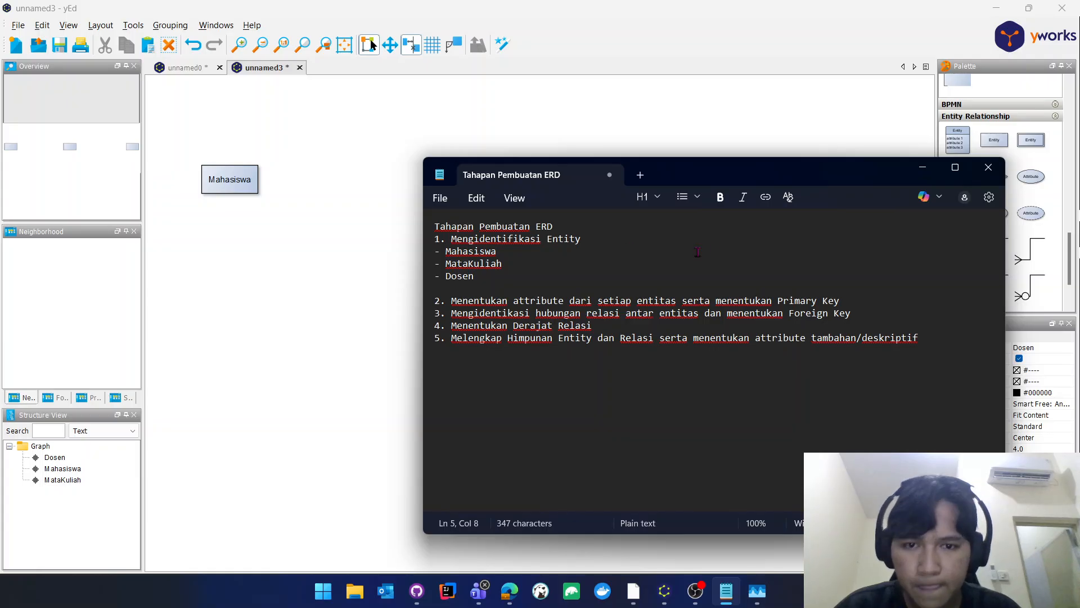
Move the Notepad window aside to uncover the MataKuliah entity and insert two blank lines below the second stage's heading.
{"action": "left_click", "coordinate": [527, 176]}
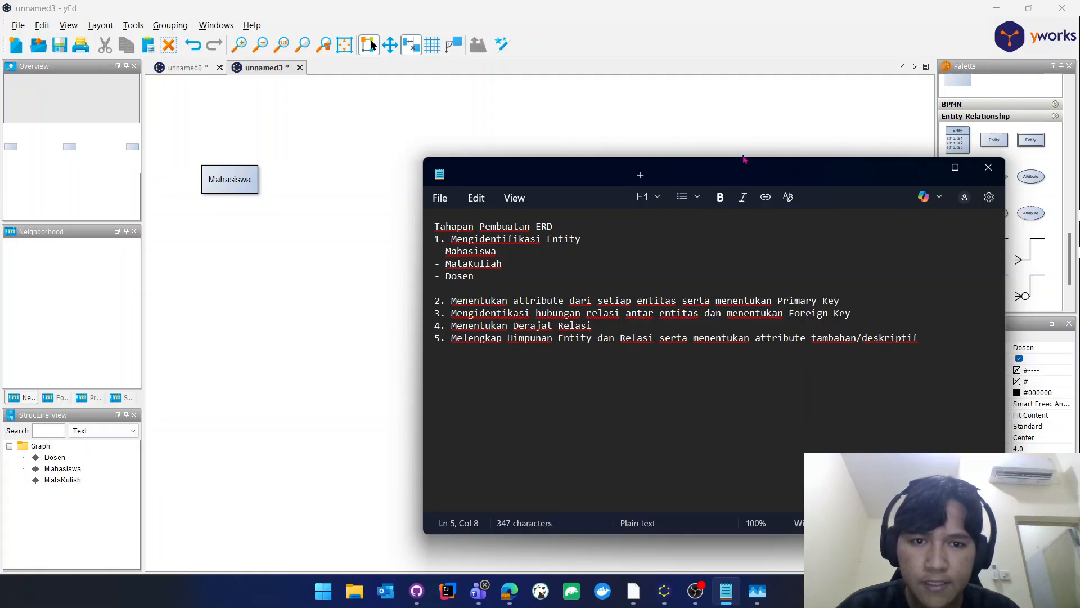
{"action": "key", "text": "alt+F4"}
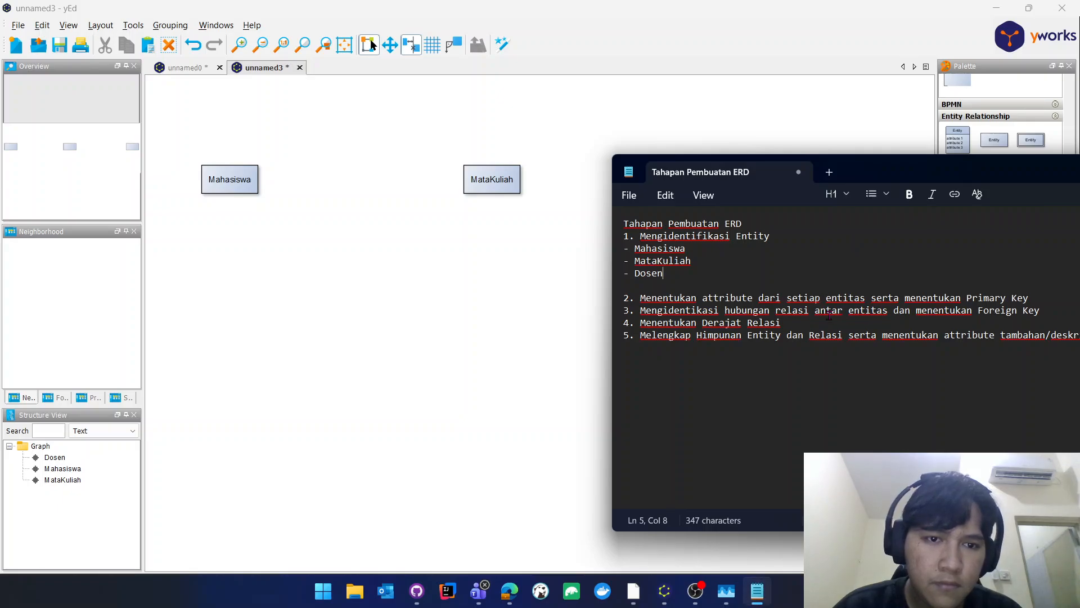
{"action": "left_click", "coordinate": [1038, 299]}
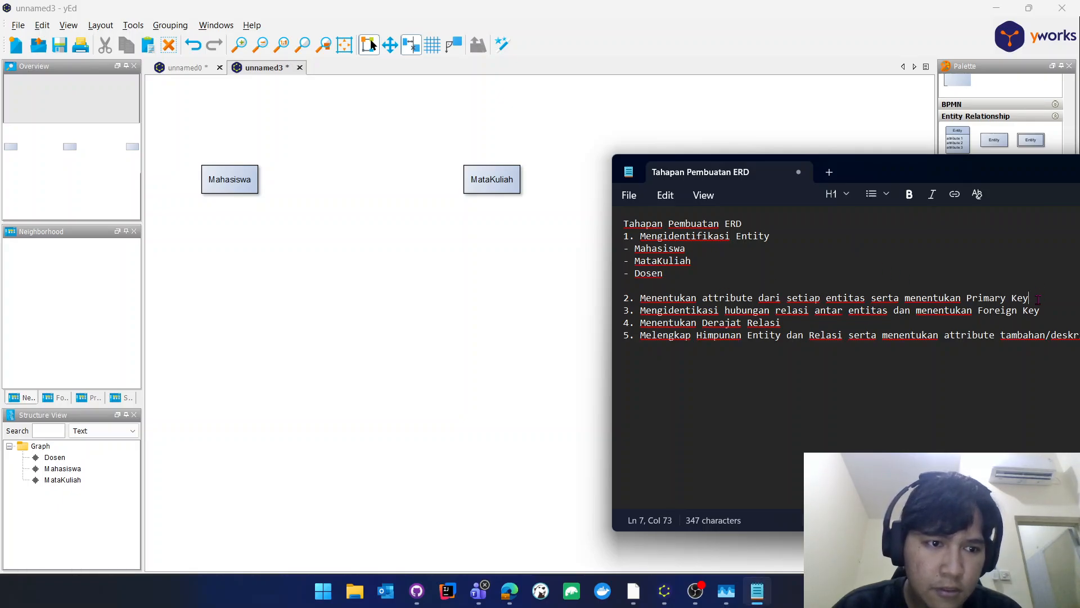
{"action": "key", "text": "Return"}
{"action": "key", "text": "Return"}
{"action": "key", "text": "Up"}
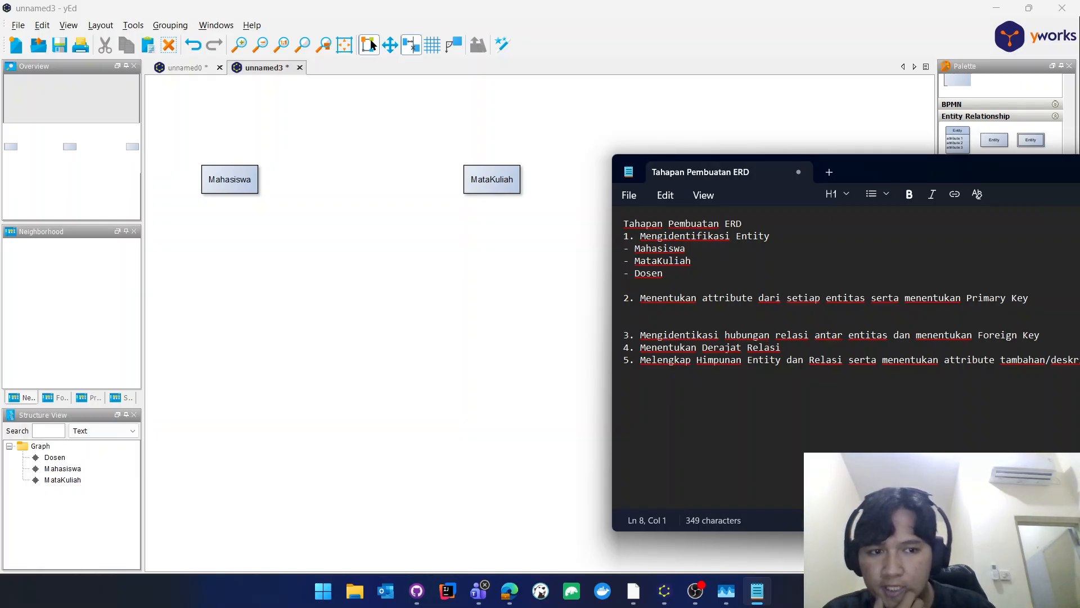
Write "- Mahasiswa: nim (PK), nama_mahasiswa" on the line directly below the second stage's heading.
{"action": "type", "text": "- "}
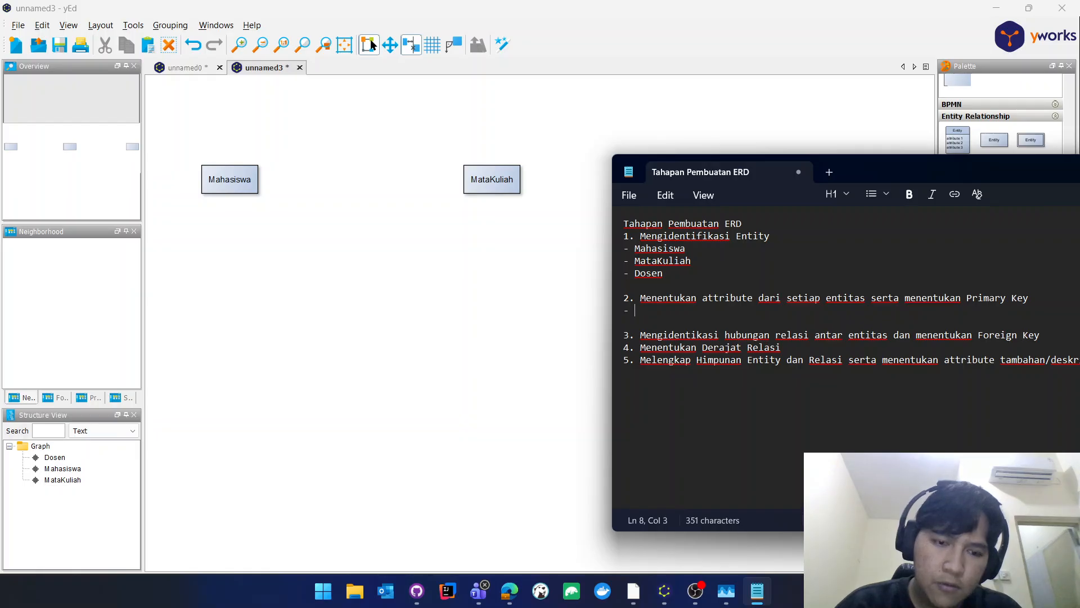
{"action": "type", "text": "Mahasiswa"}
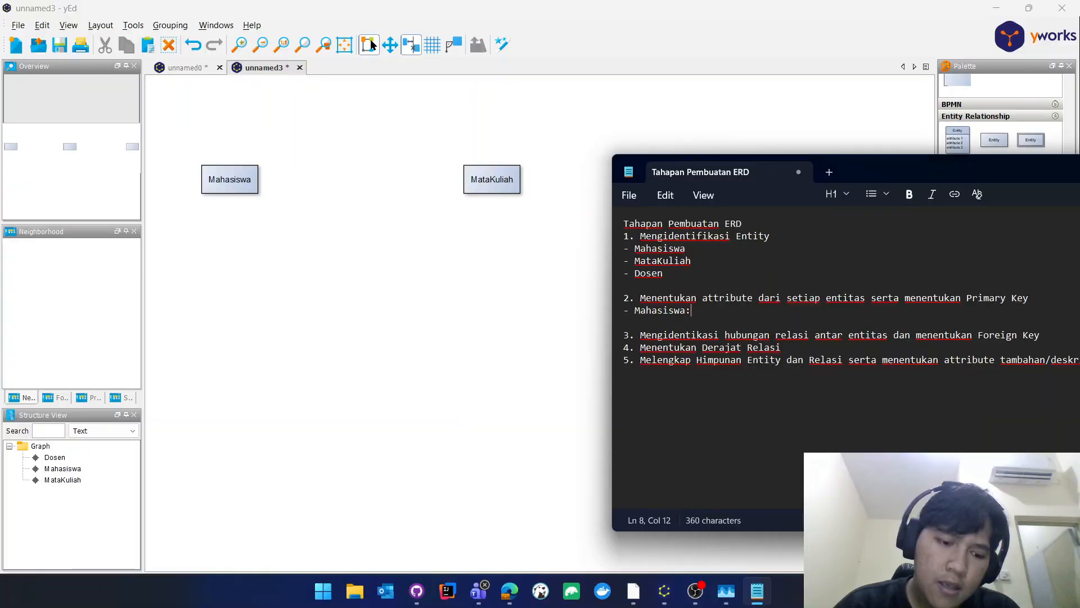
{"action": "type", "text": ": nim"}
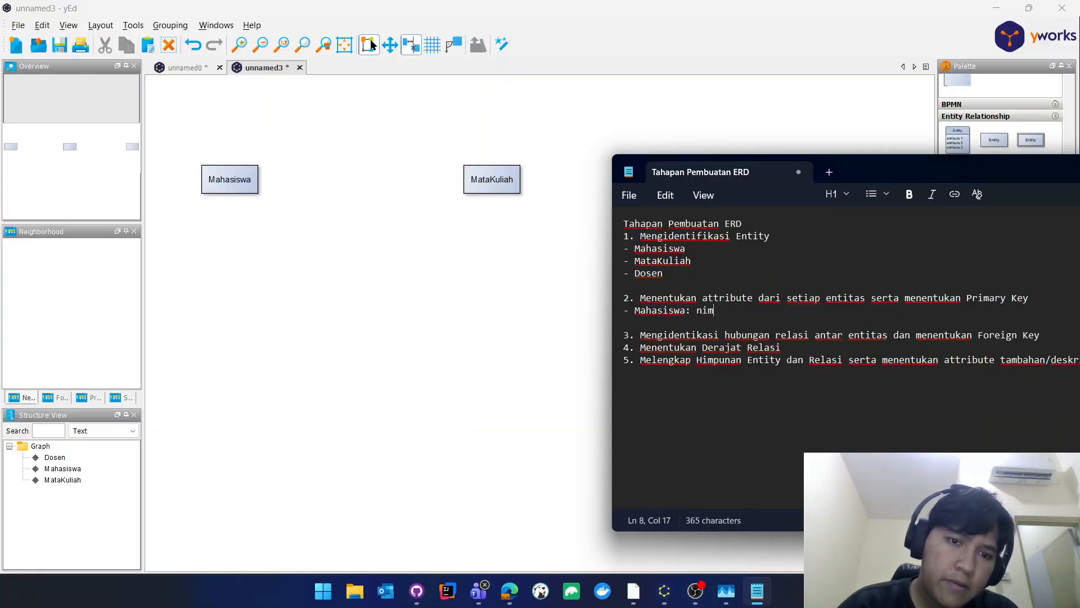
{"action": "type", "text": " ("}
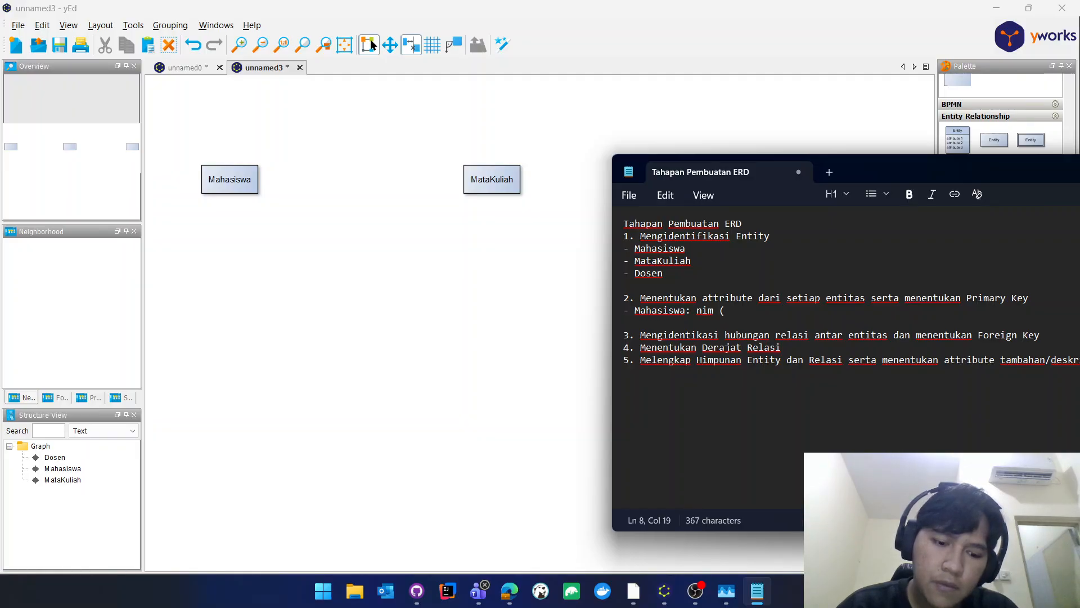
{"action": "type", "text": "PK"}
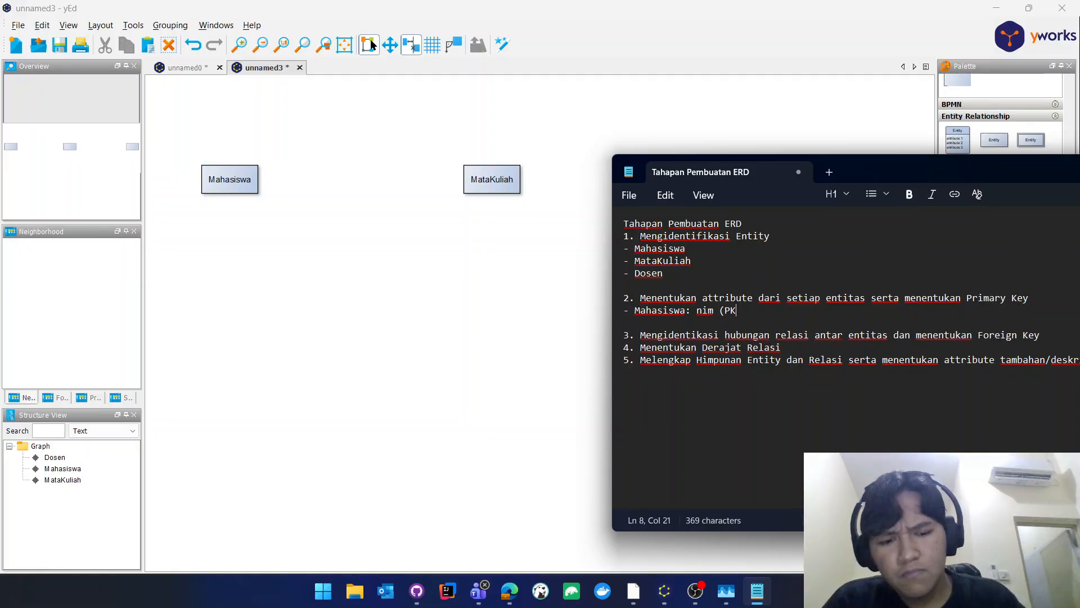
{"action": "type", "text": "), "}
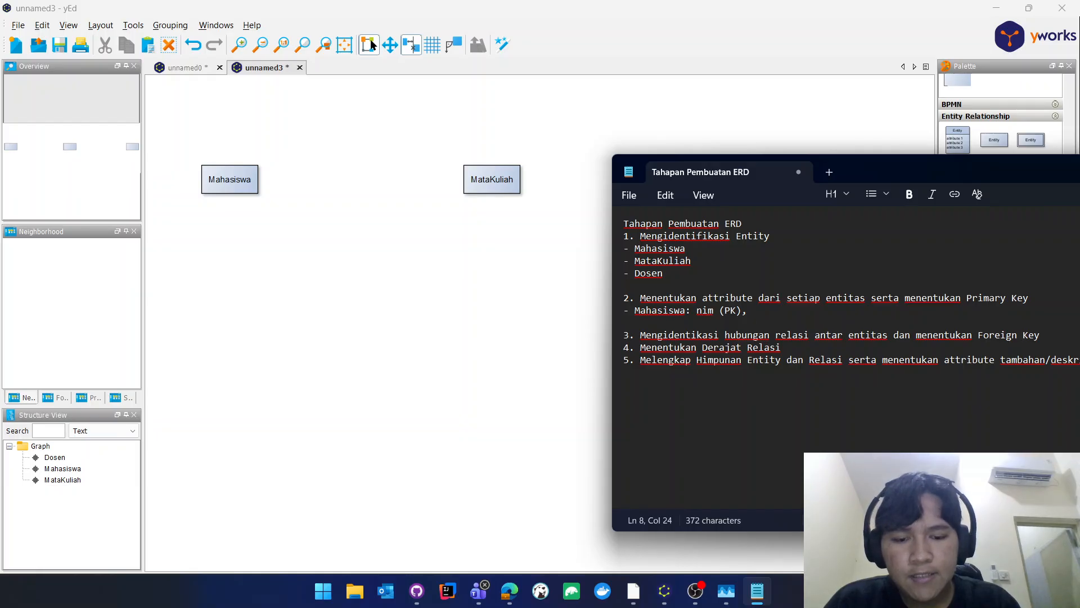
{"action": "type", "text": "nama_mama"}
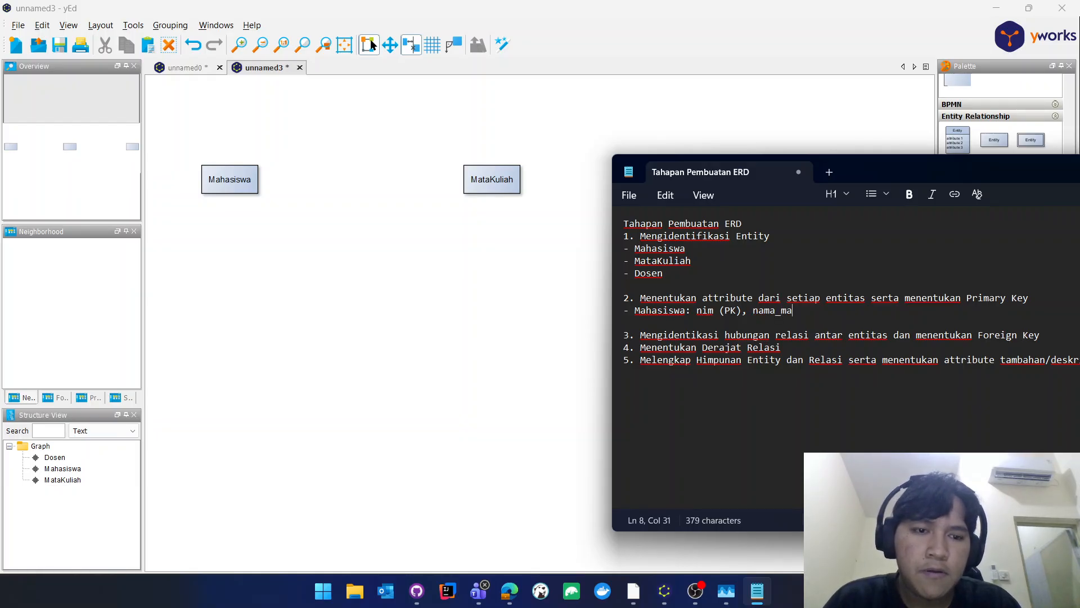
{"action": "key", "text": "BackSpace"}
{"action": "key", "text": "BackSpace"}
{"action": "type", "text": "hasiswa"}
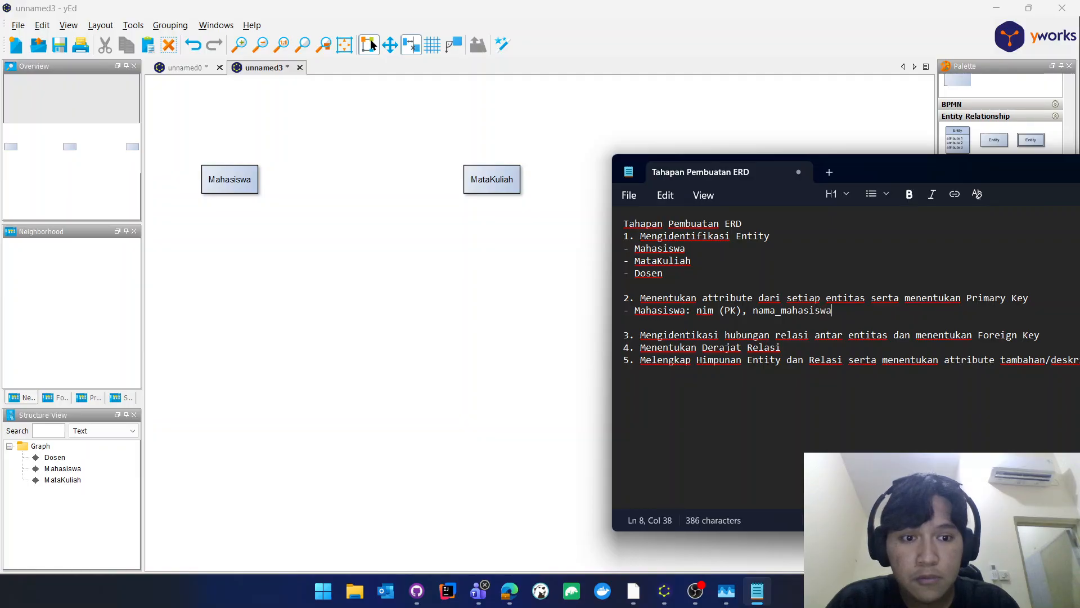
Add the line "- MataKuliah: kode_mk (PK), nama_mk" below the Mahasiswa attributes.
{"action": "key", "text": "Return"}
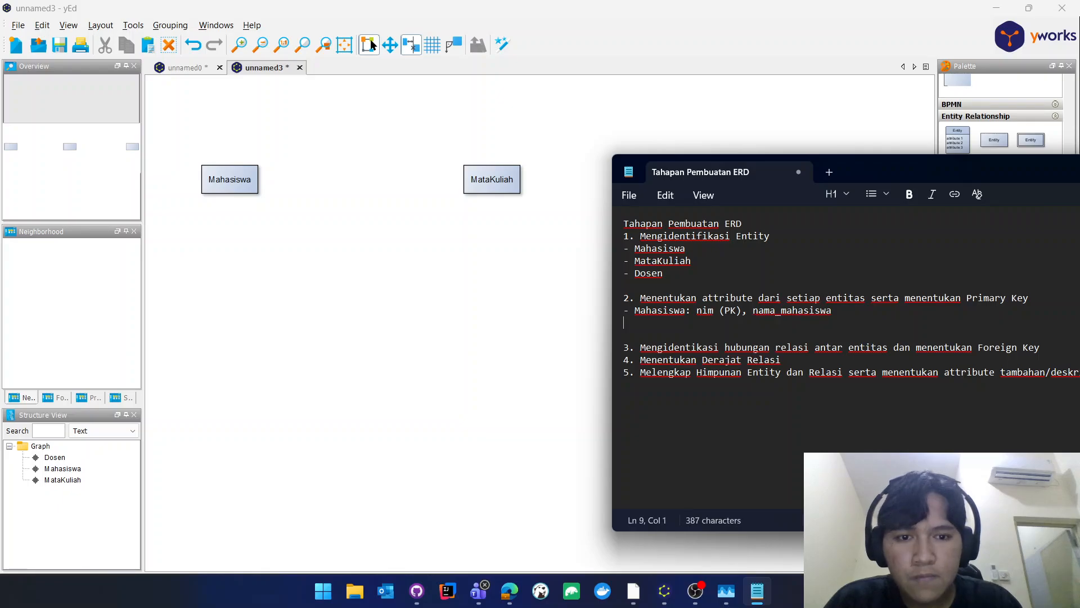
{"action": "type", "text": "- "}
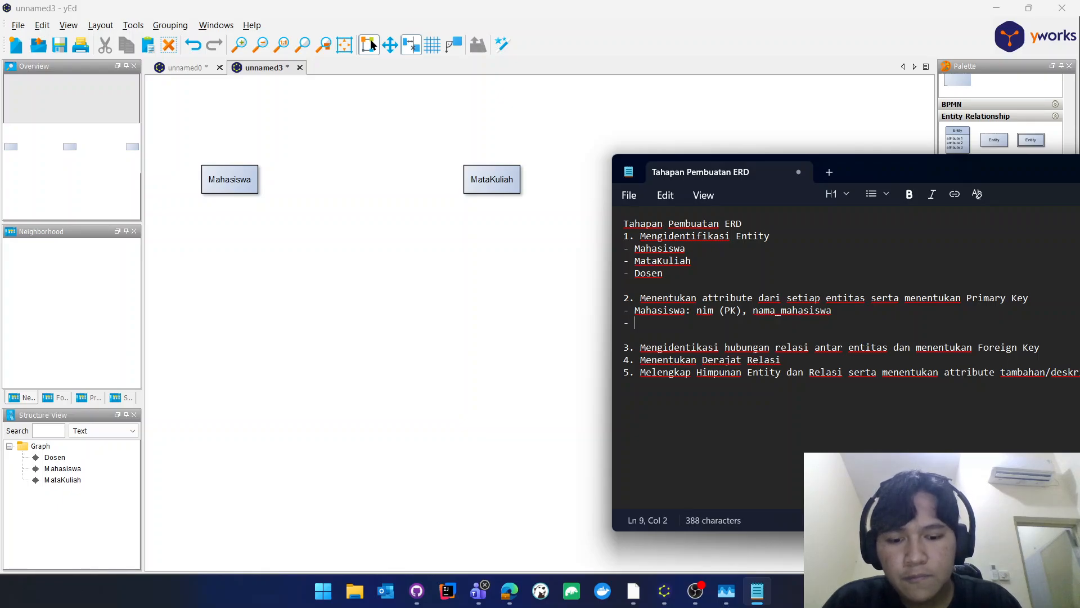
{"action": "type", "text": "Mat"}
{"action": "key", "text": "BackSpace"}
{"action": "key", "text": "BackSpace"}
{"action": "key", "text": "BackSpace"}
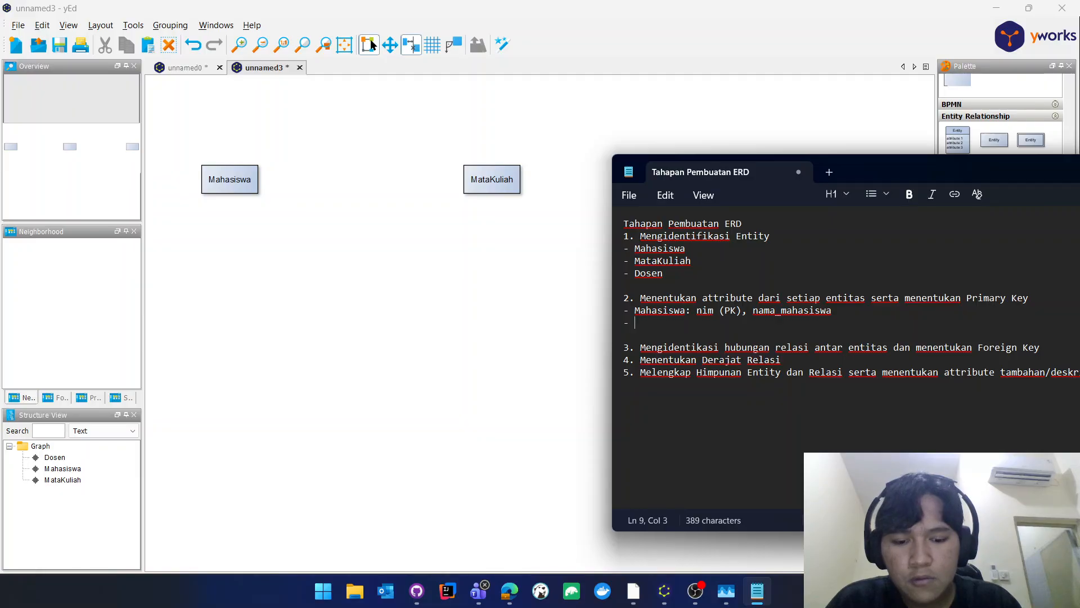
{"action": "type", "text": "MataKuli"}
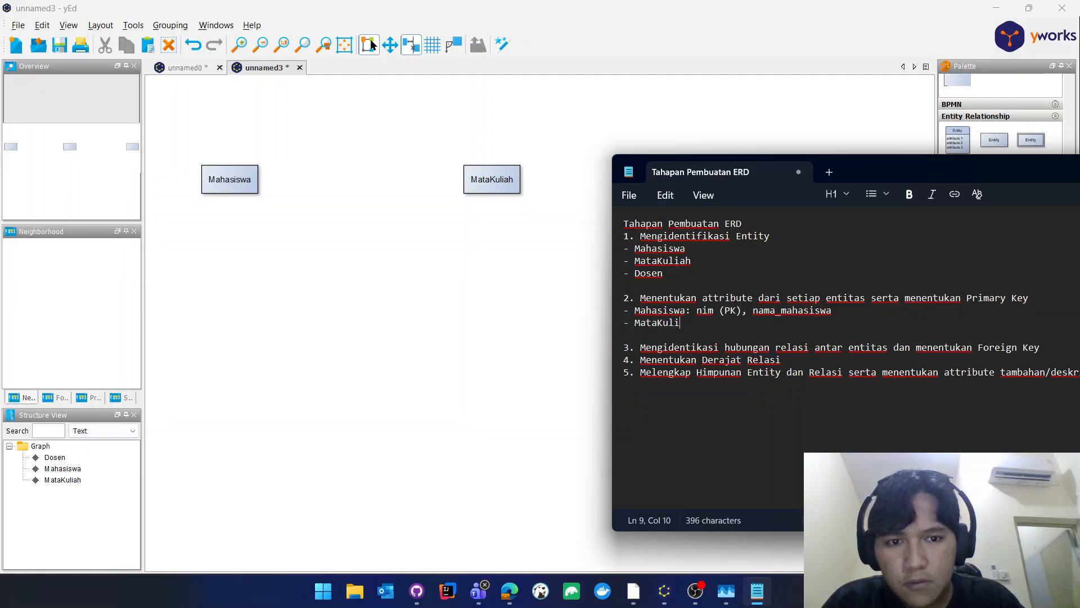
{"action": "type", "text": "ah"}
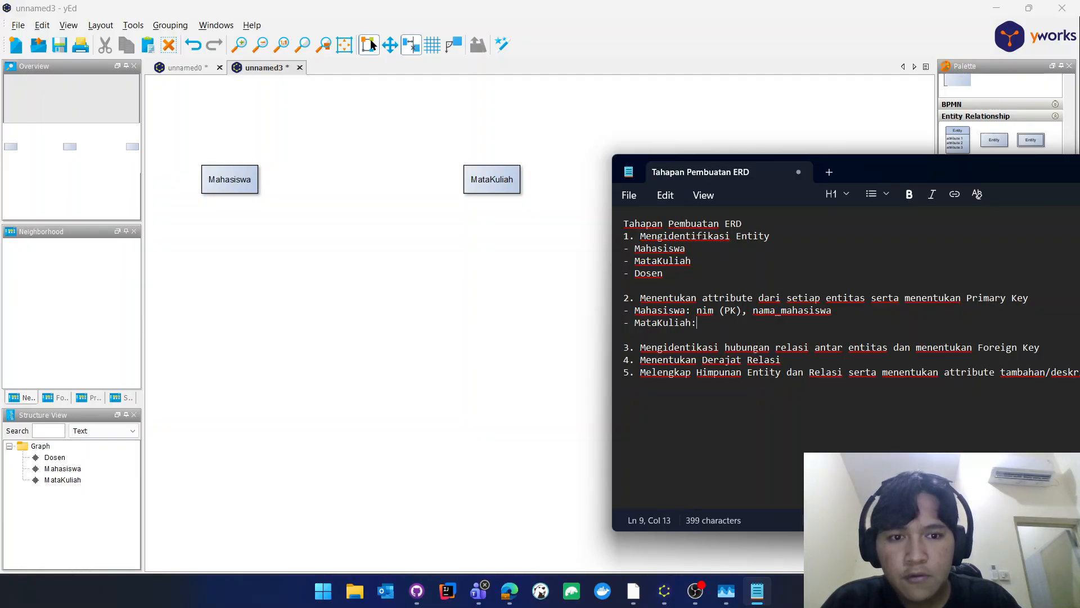
{"action": "type", "text": ": "}
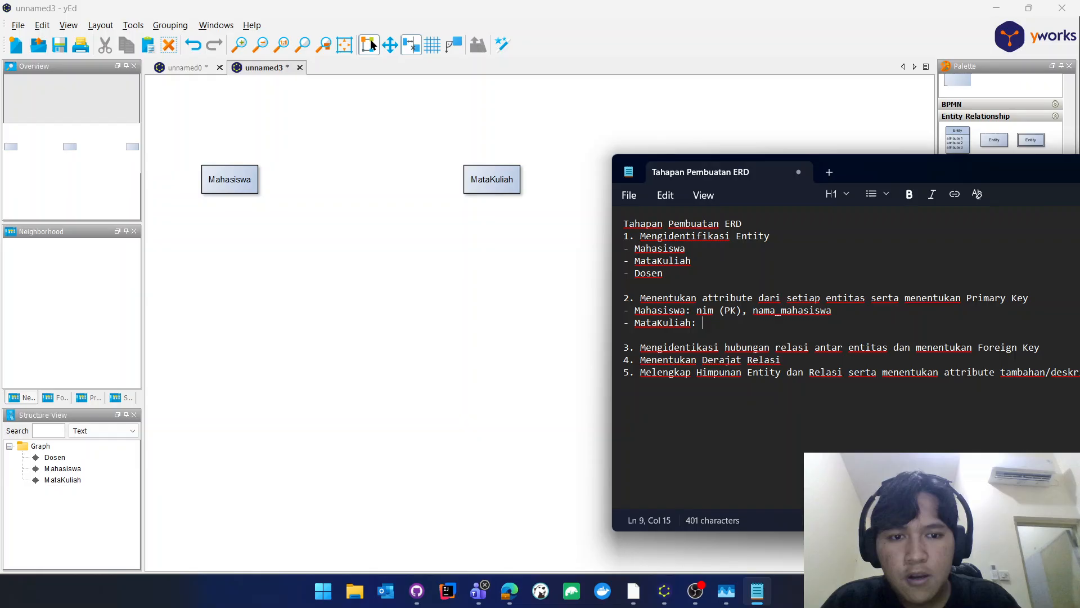
{"action": "type", "text": "kode_mk"}
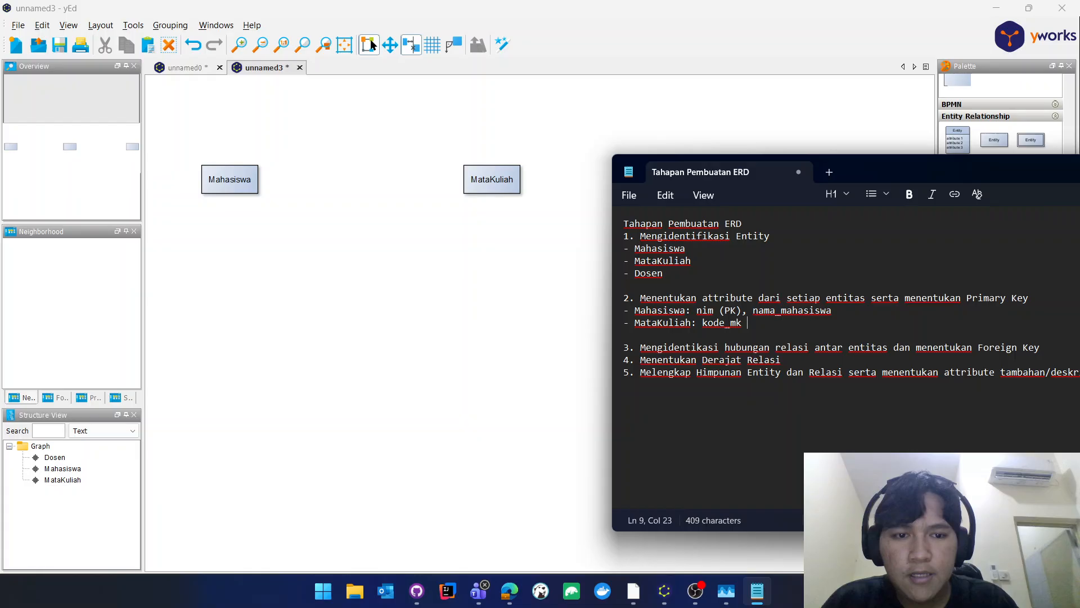
{"action": "type", "text": " (PK"}
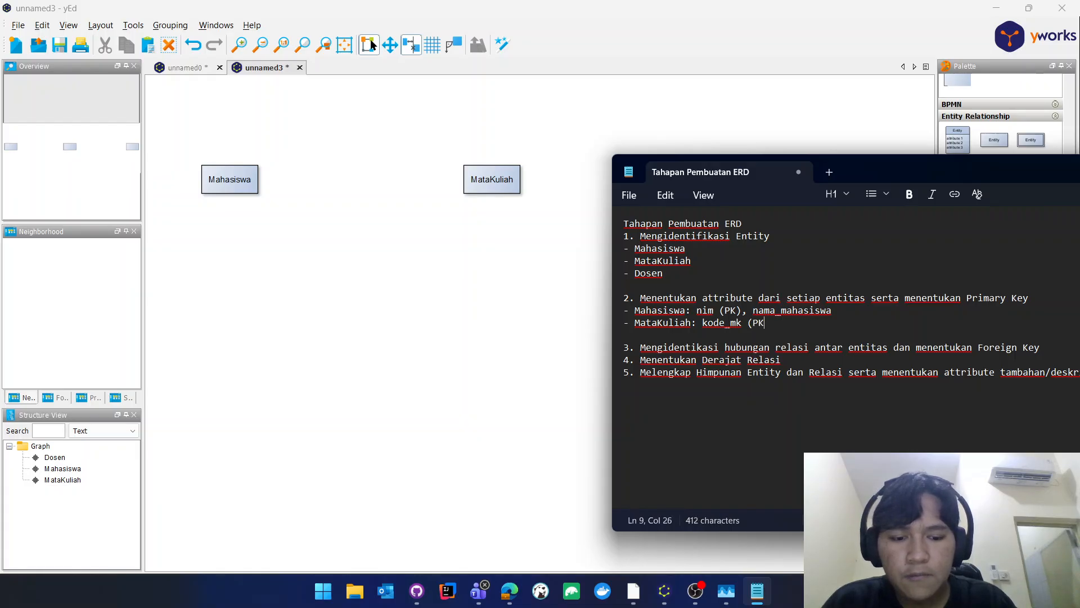
{"action": "type", "text": "), nam"}
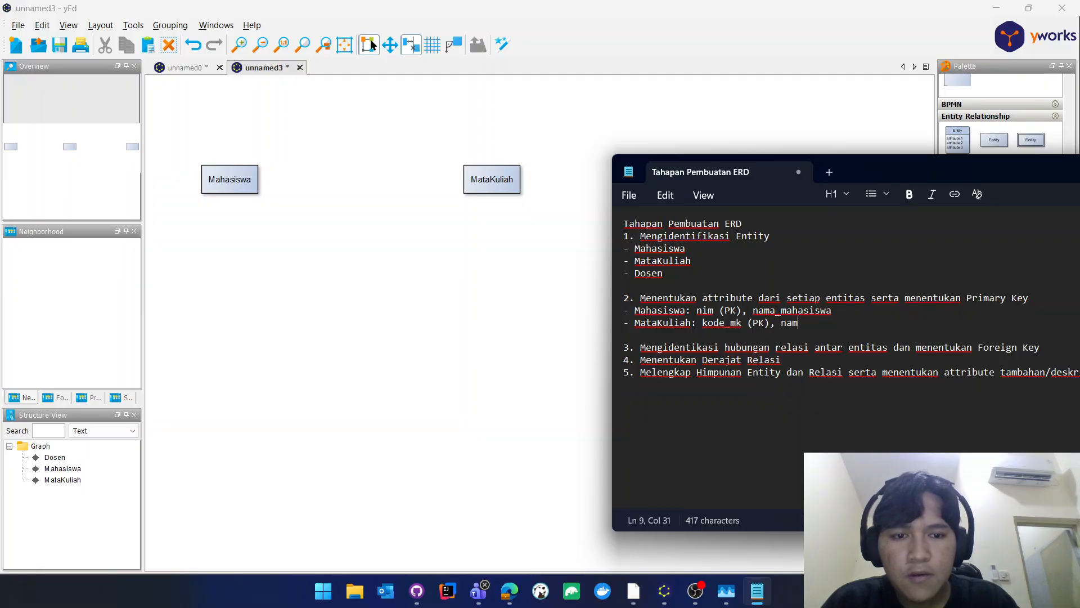
{"action": "type", "text": "a_mk"}
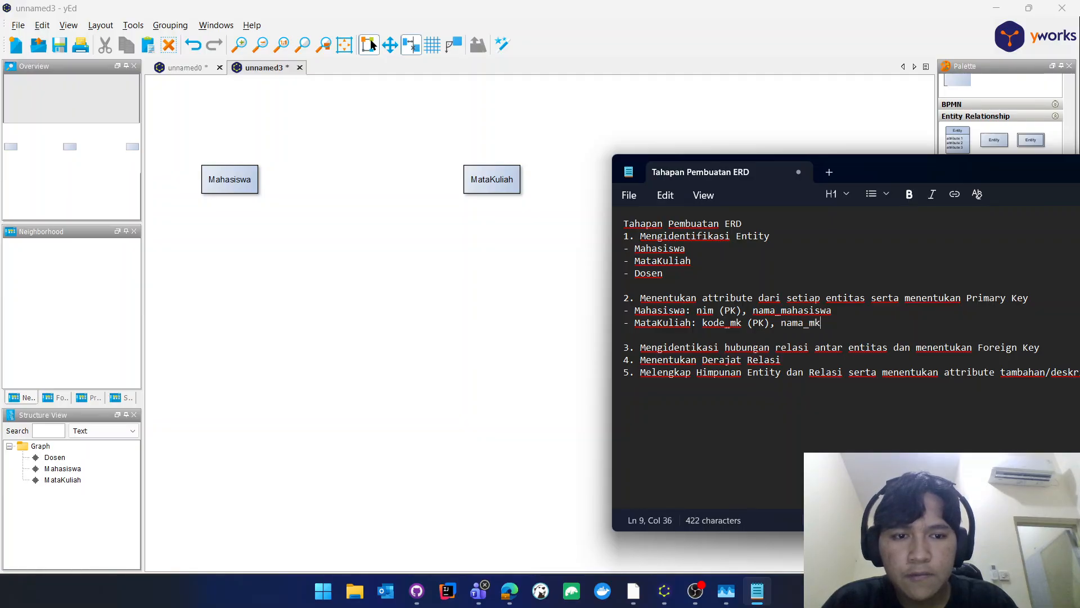
Add the line "- Dosen: nid (PK), nama_dosen" below the MataKuliah attributes.
{"action": "key", "text": "Return"}
{"action": "type", "text": "-"}
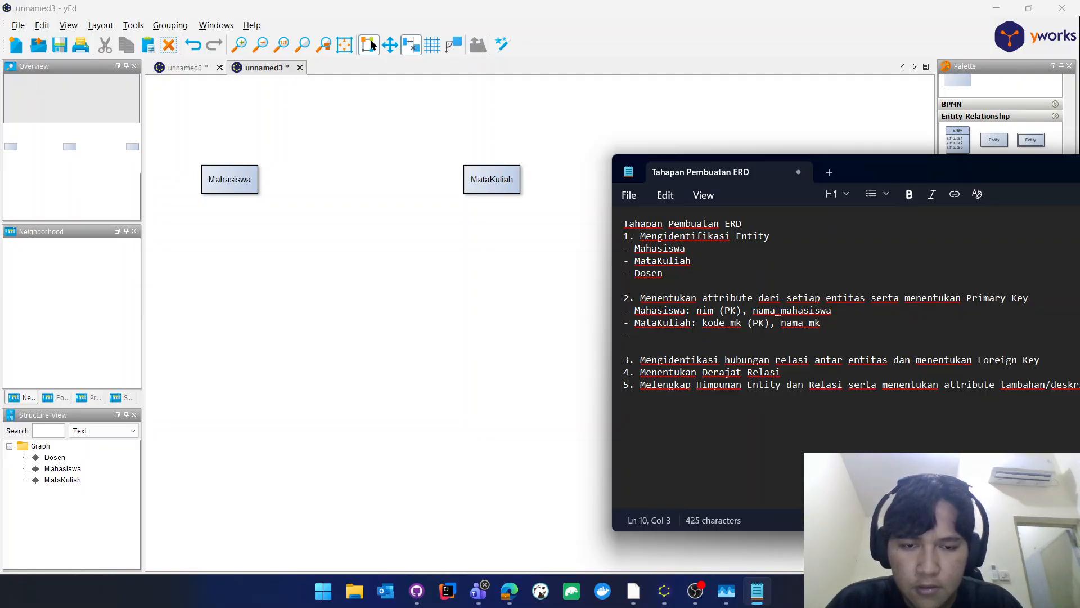
{"action": "type", "text": "ose"}
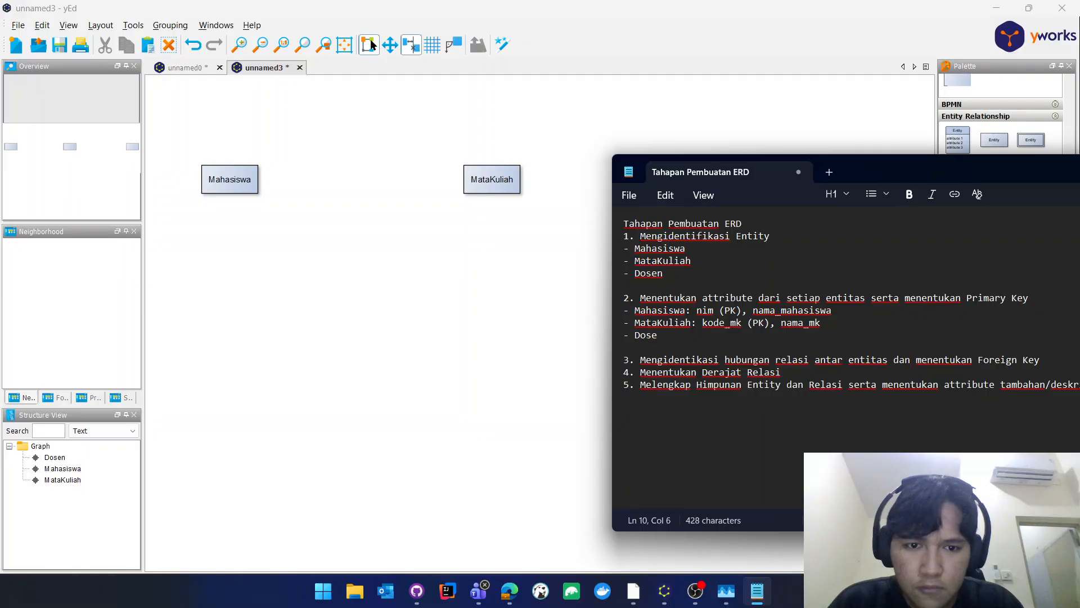
{"action": "type", "text": "n:"}
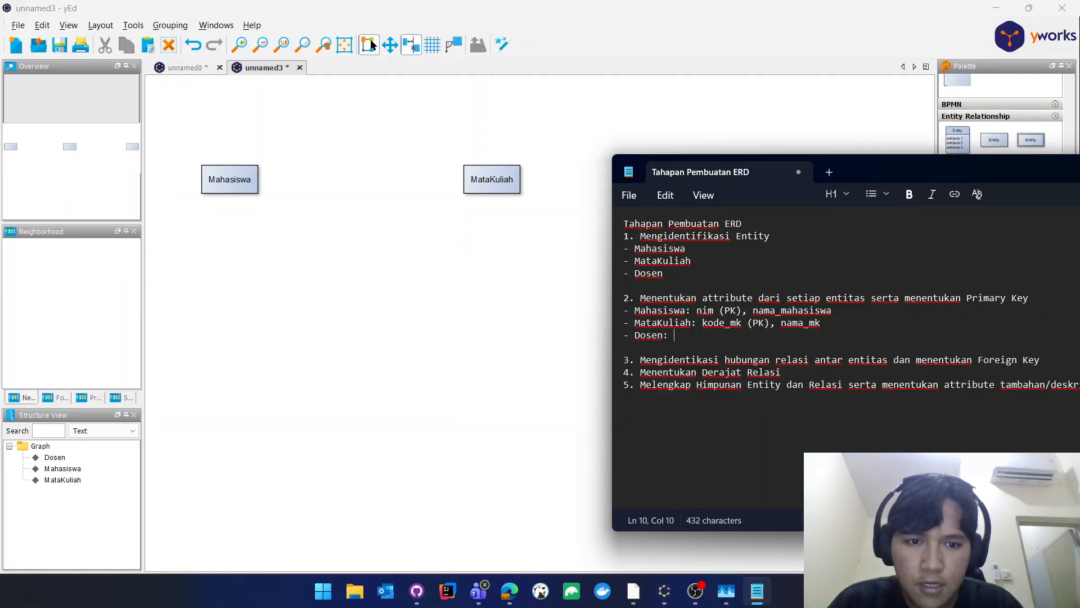
{"action": "type", "text": " n"}
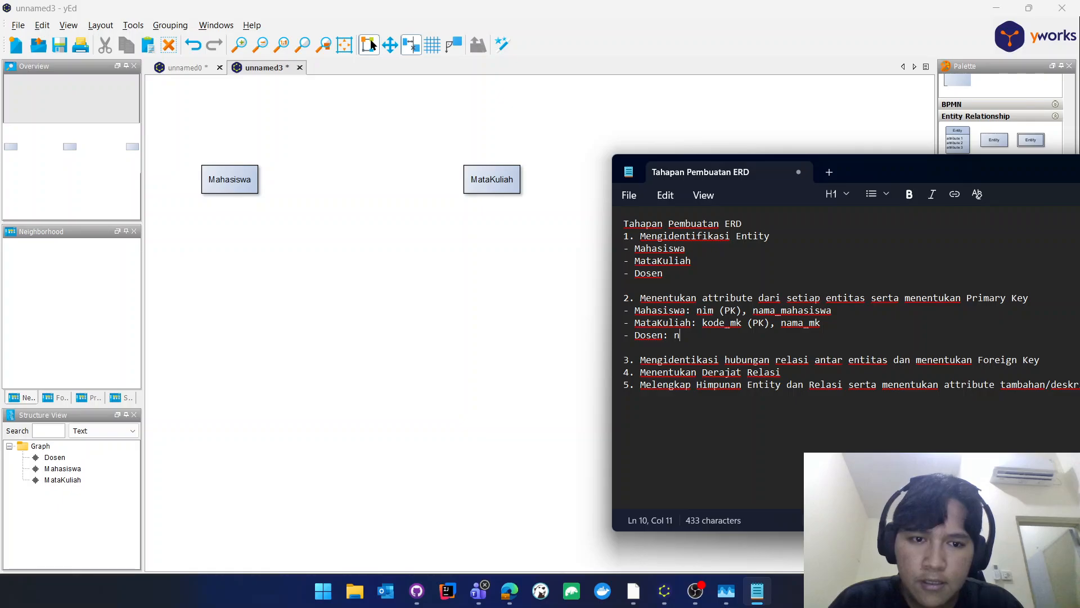
{"action": "type", "text": "niid"}
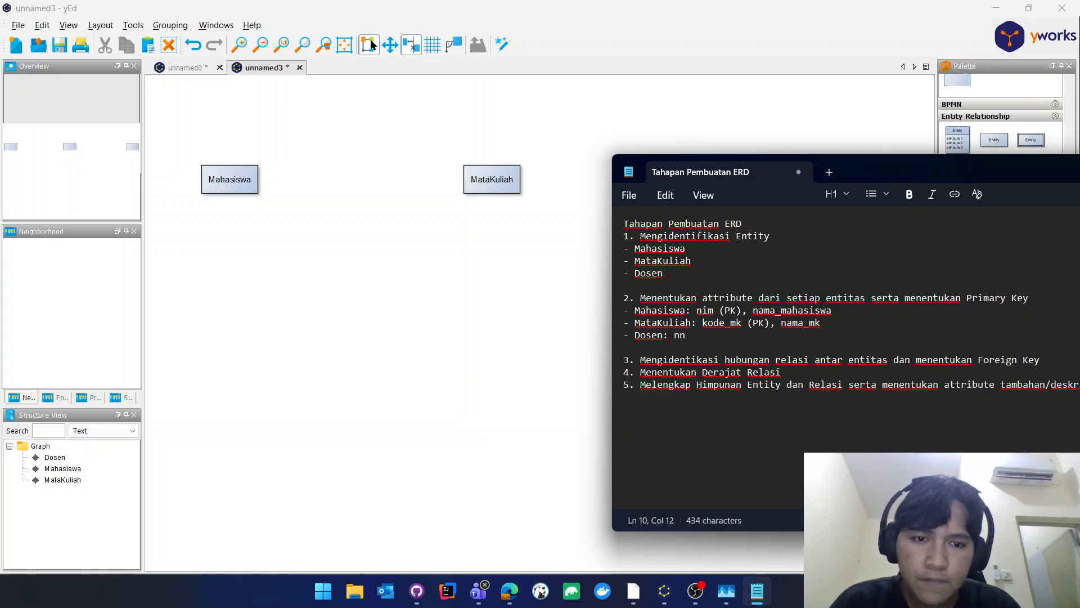
{"action": "key", "text": "BackSpace"}
{"action": "type", "text": "id"}
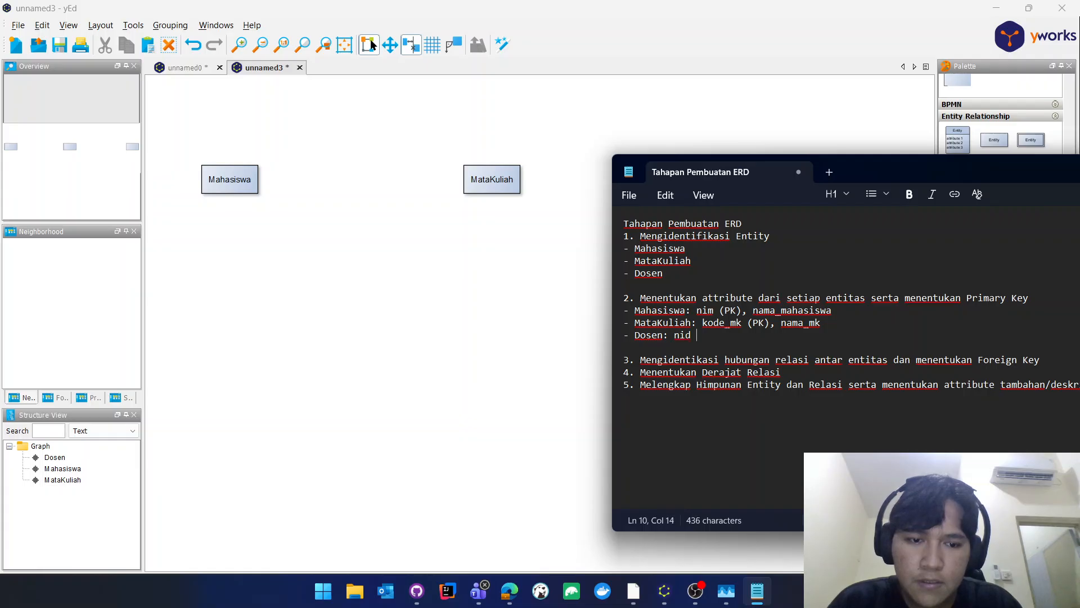
{"action": "type", "text": " (P"}
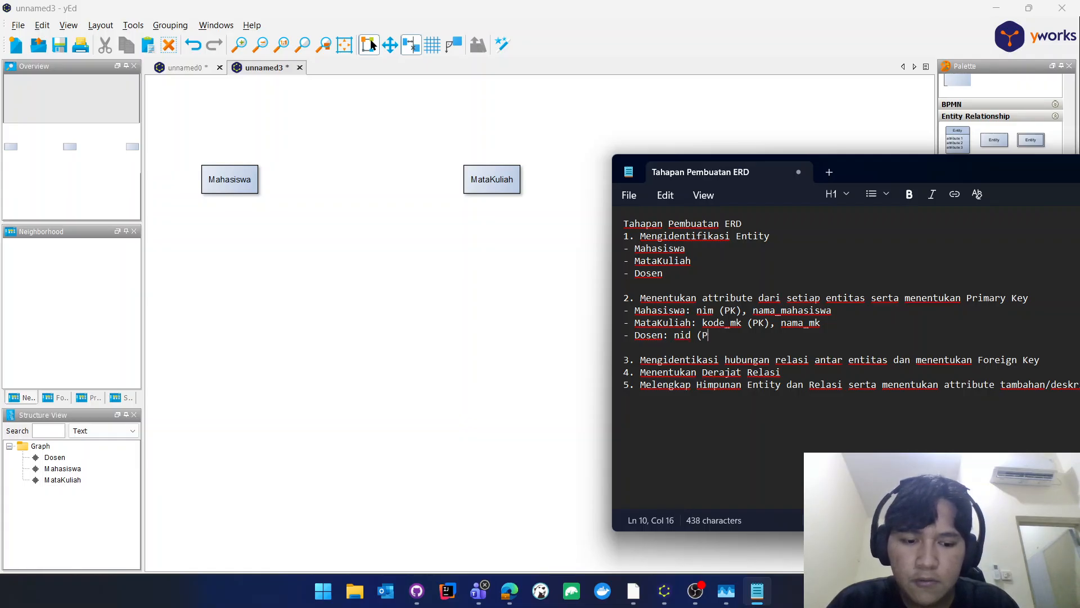
{"action": "type", "text": "K), "}
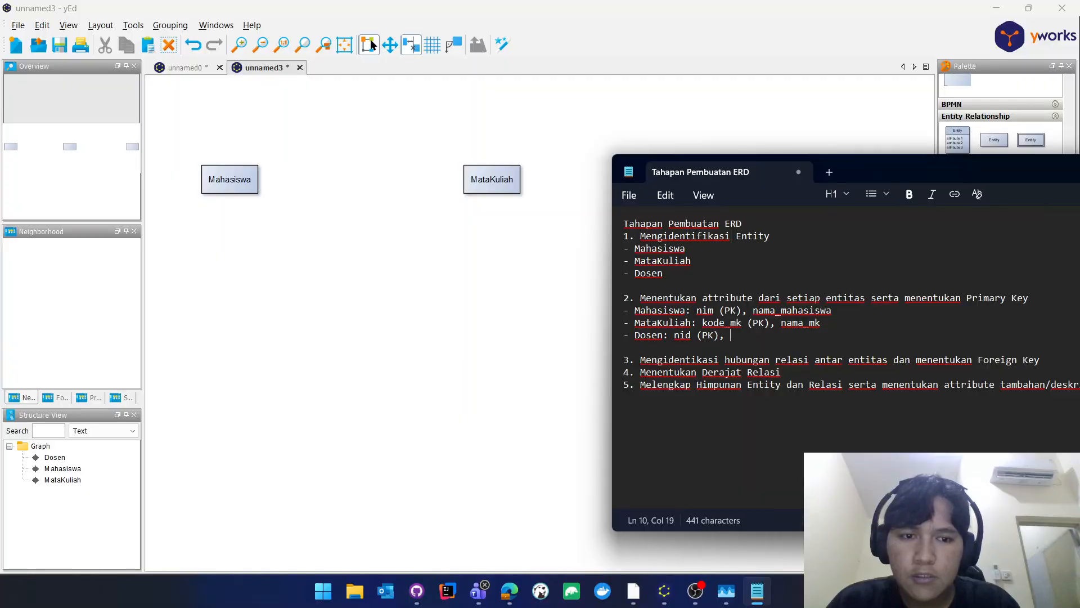
{"action": "type", "text": "nama_dosen"}
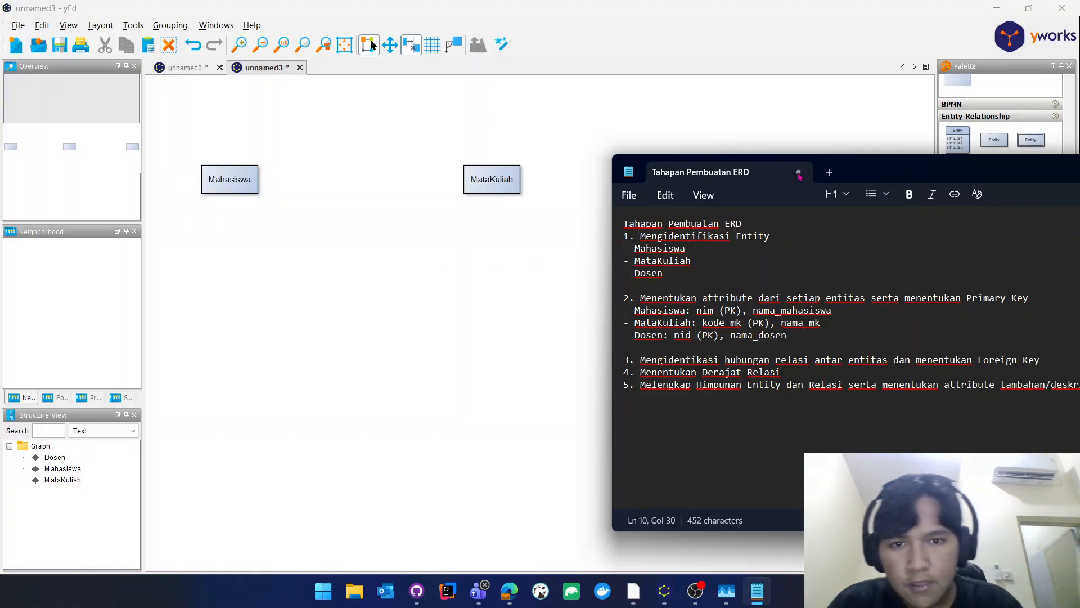
Switch to yEd, place a Primary Key attribute just below the Mahasiswa entity, and select it.
{"action": "left_click", "coordinate": [654, 126]}
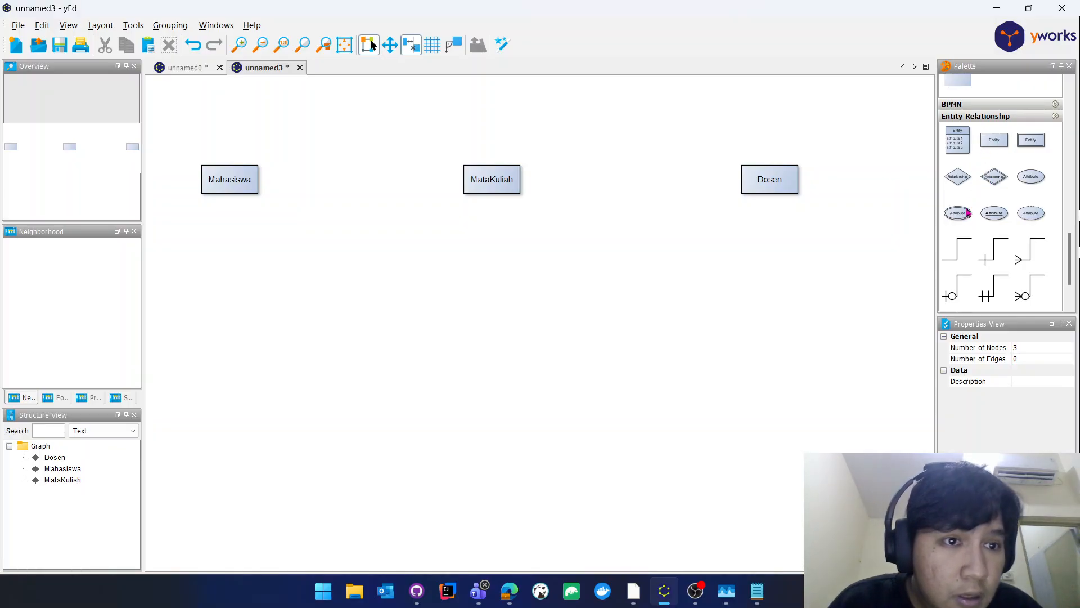
{"action": "left_click", "coordinate": [994, 217]}
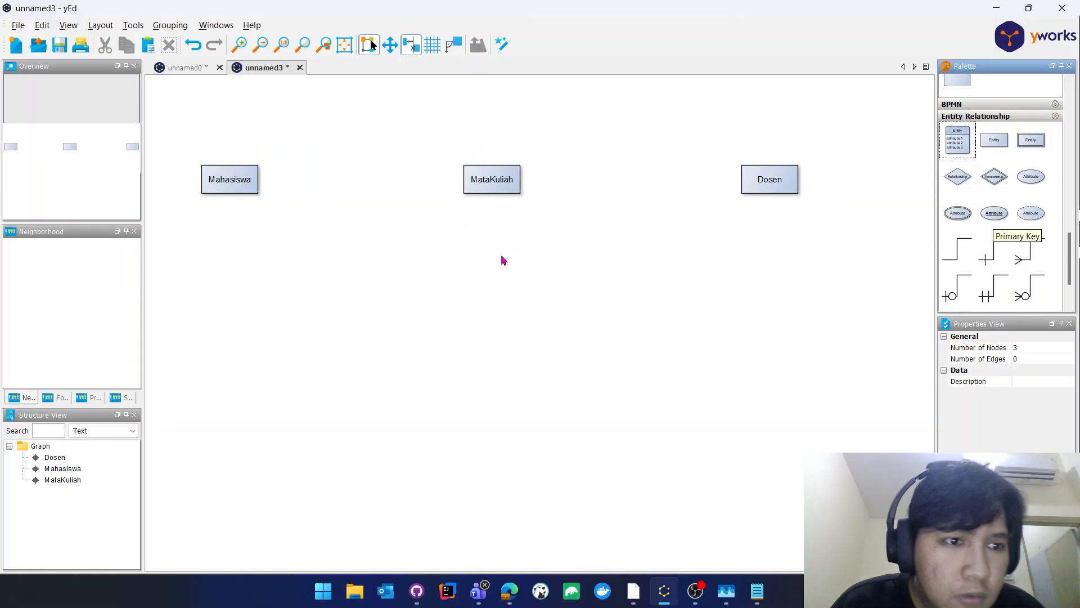
{"action": "left_click_drag", "start_coordinate": [504, 261], "coordinate": [205, 231]}
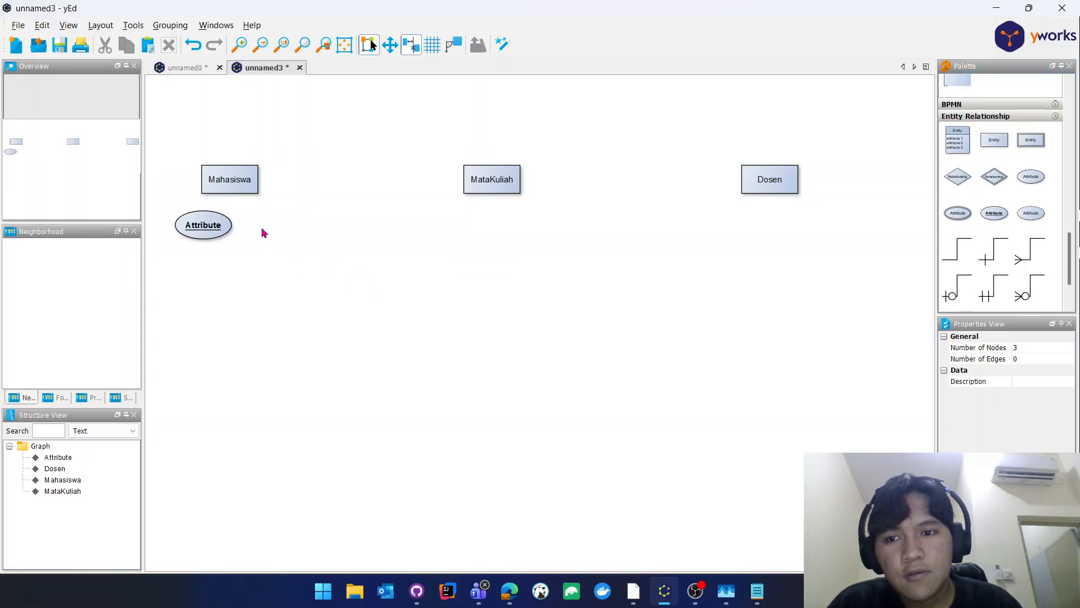
{"action": "left_click", "coordinate": [216, 229]}
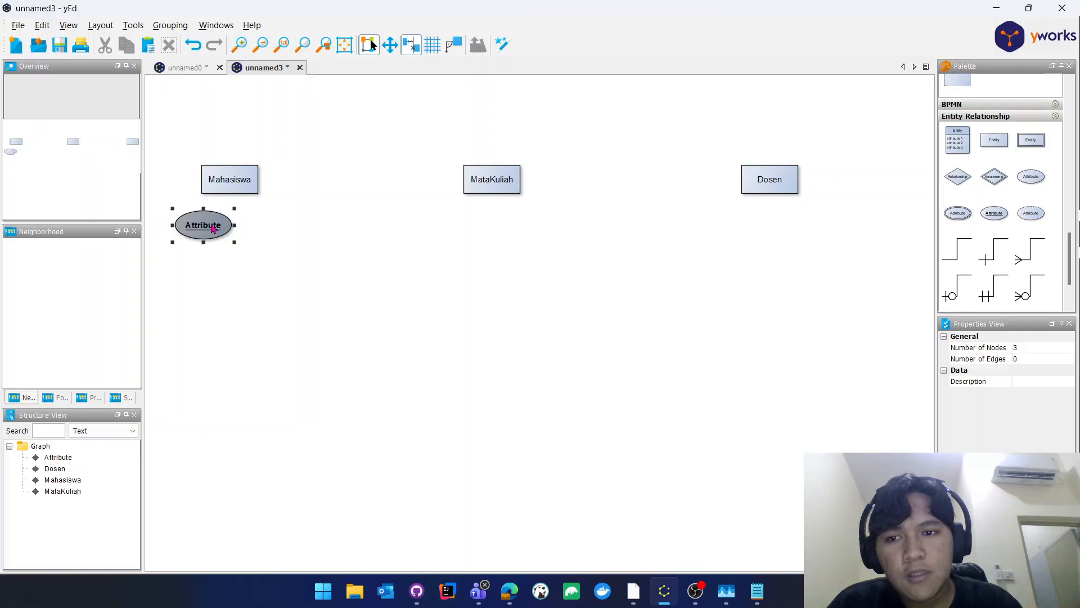
Label the primary key attribute below the Mahasiswa entity "nim".
{"action": "double_click", "coordinate": [213, 228]}
{"action": "type", "text": "nim"}
{"action": "key", "text": "Return"}
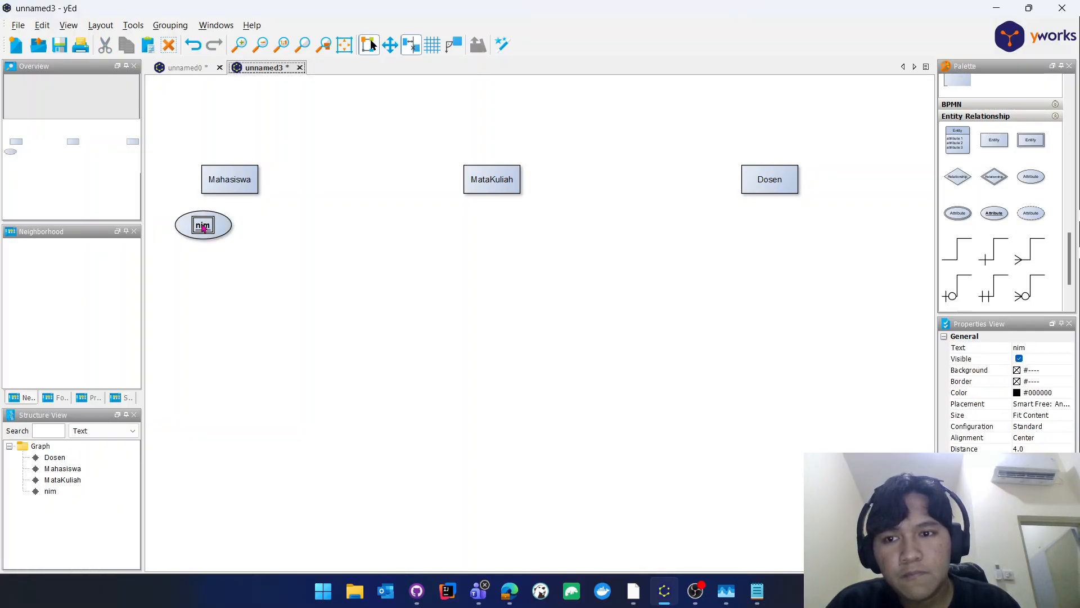
{"action": "left_click", "coordinate": [323, 228]}
Place a copy of the nim attribute directly above MataKuliah, and move the original nim directly above Mahasiswa.
{"action": "left_click", "coordinate": [225, 228]}
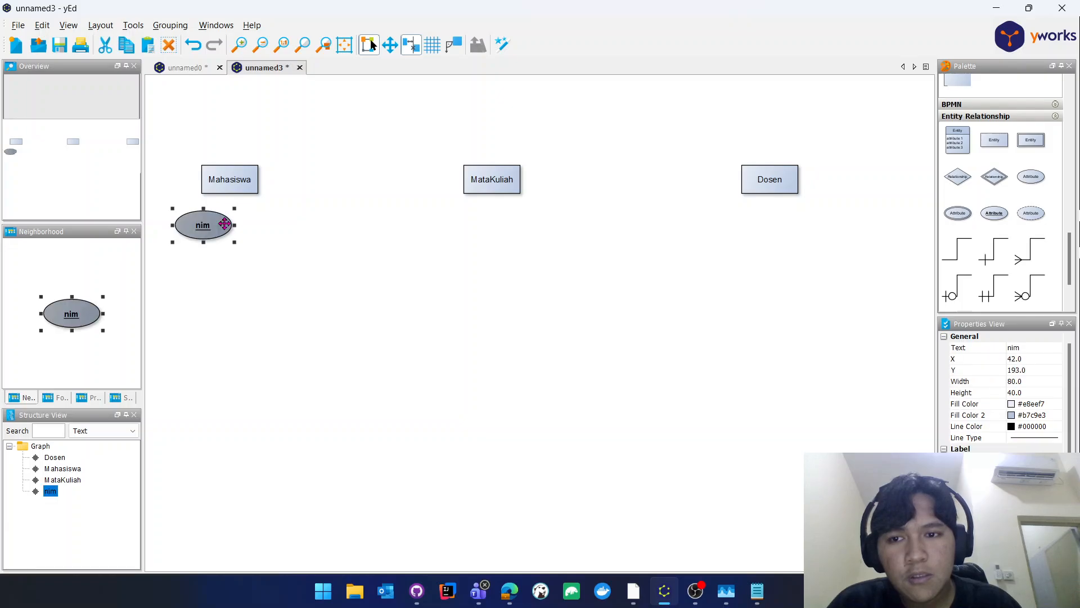
{"action": "left_click", "coordinate": [490, 234]}
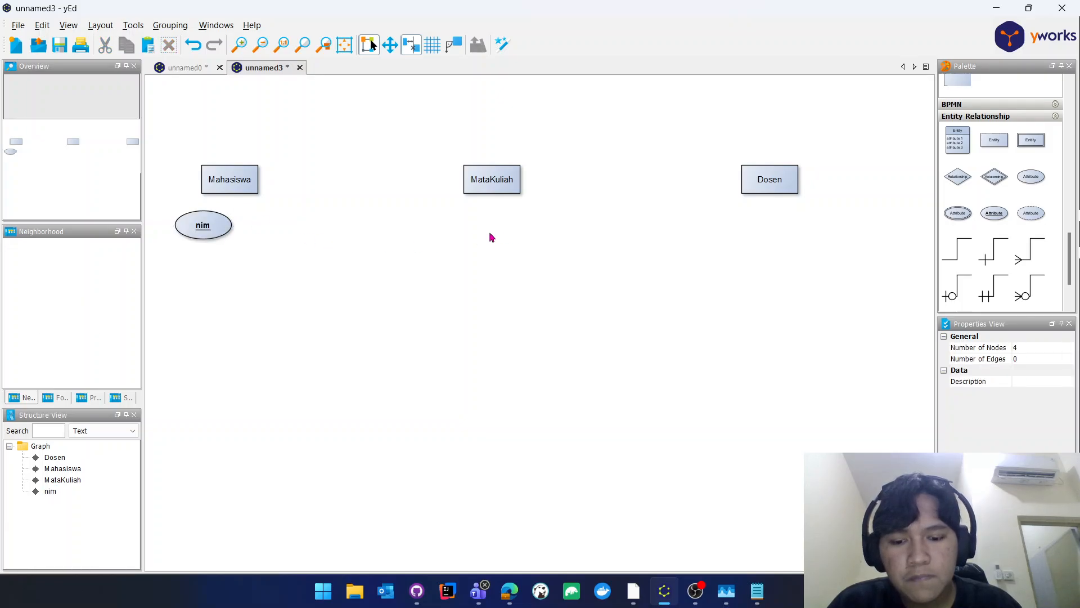
{"action": "key", "text": "ctrl+v"}
{"action": "left_click_drag", "start_coordinate": [236, 242], "coordinate": [507, 130]}
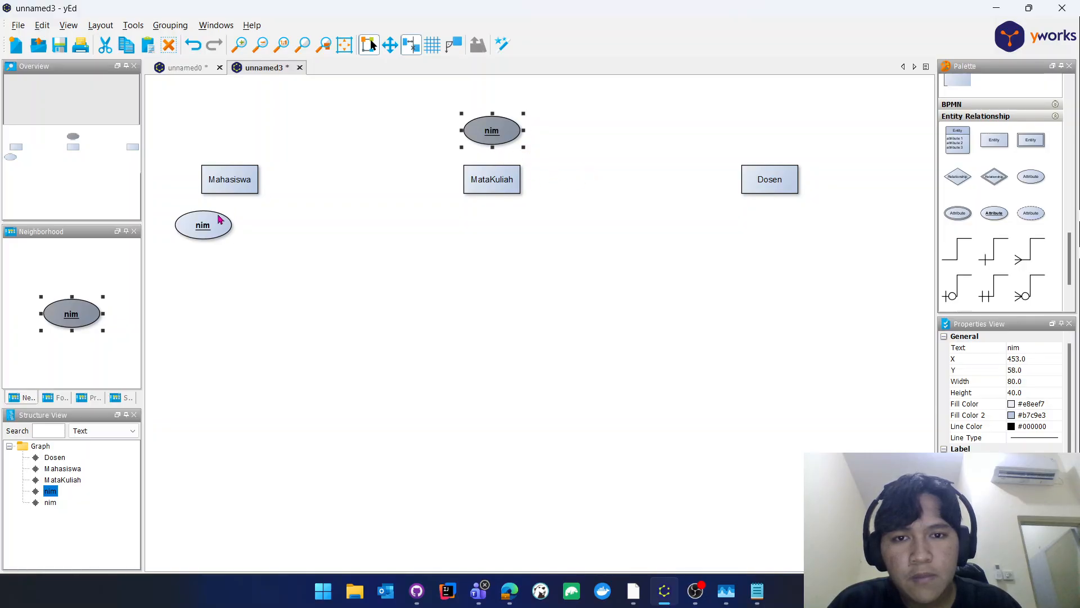
{"action": "left_click_drag", "start_coordinate": [200, 223], "coordinate": [222, 128]}
Rename the copied primary key attribute above MataKuliah to "kode_mk".
{"action": "left_click", "coordinate": [492, 133]}
{"action": "left_click", "coordinate": [491, 135]}
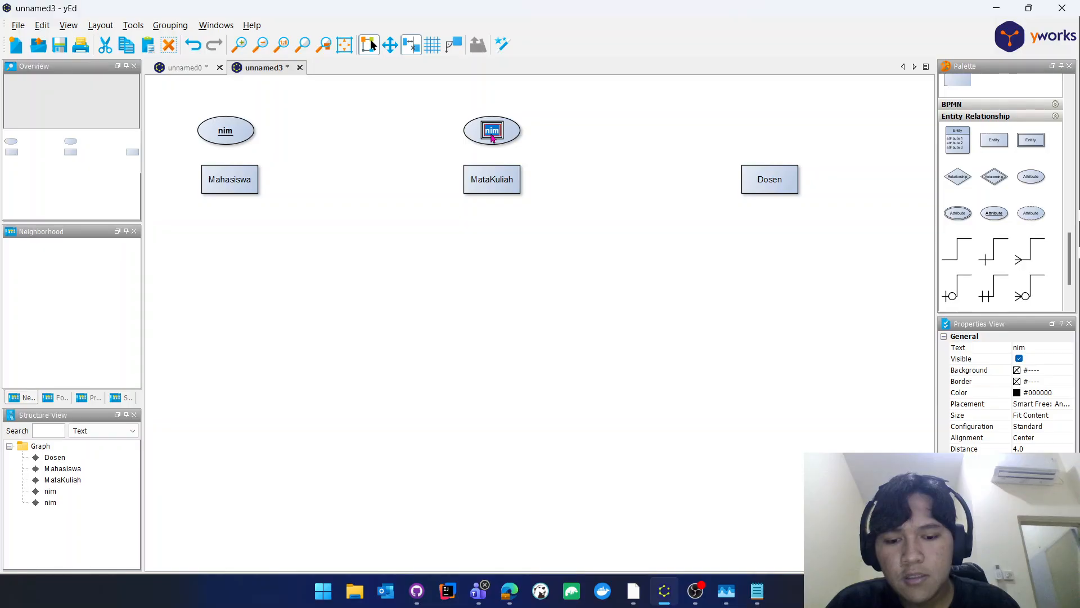
{"action": "type", "text": "kodeM"}
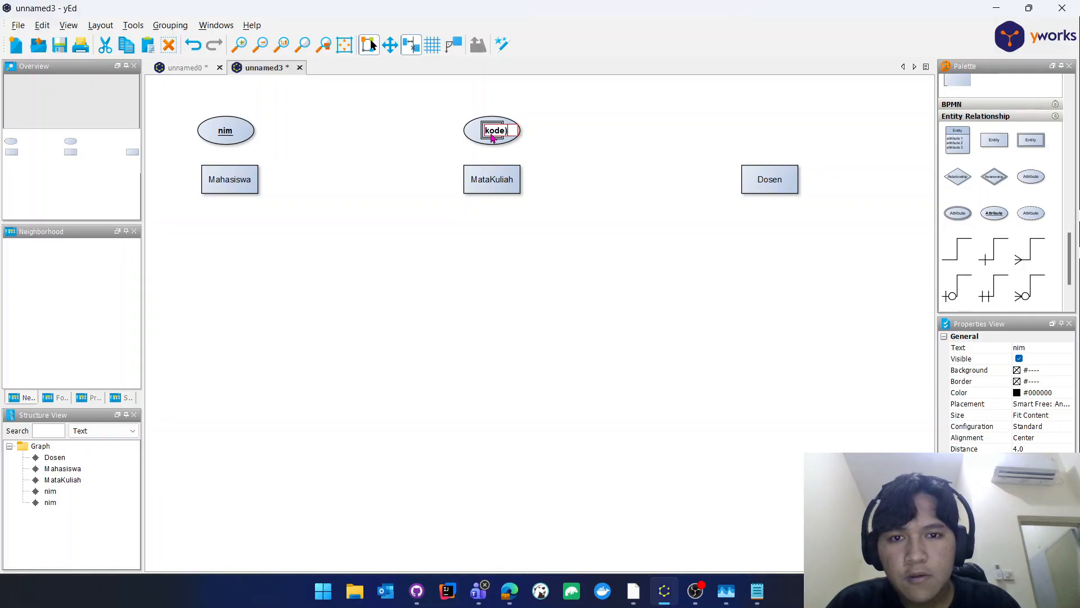
{"action": "type", "text": "m"}
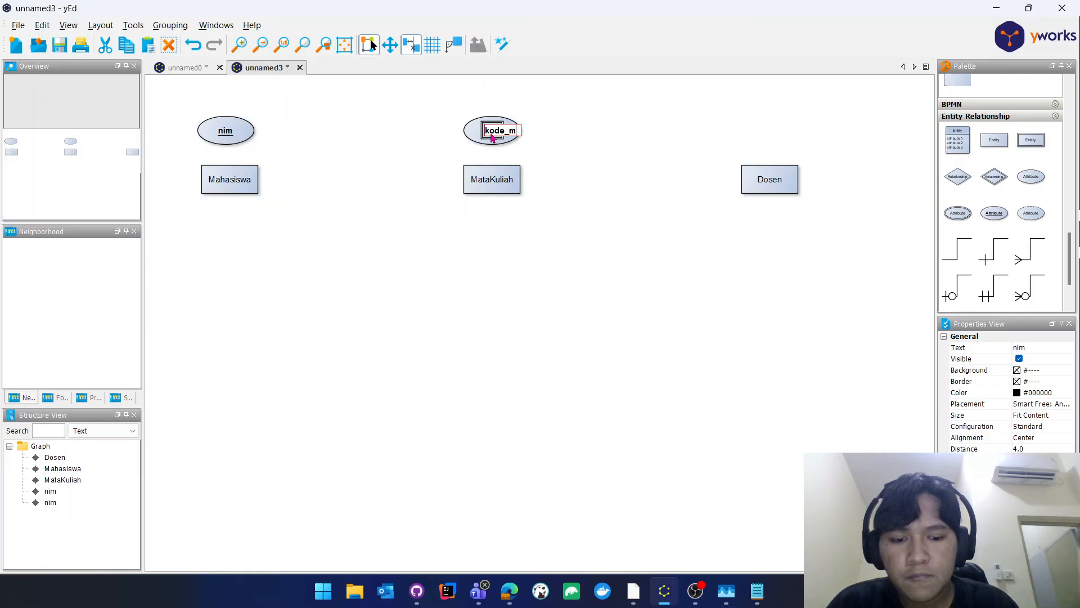
{"action": "type", "text": "k"}
{"action": "key", "text": "Return"}
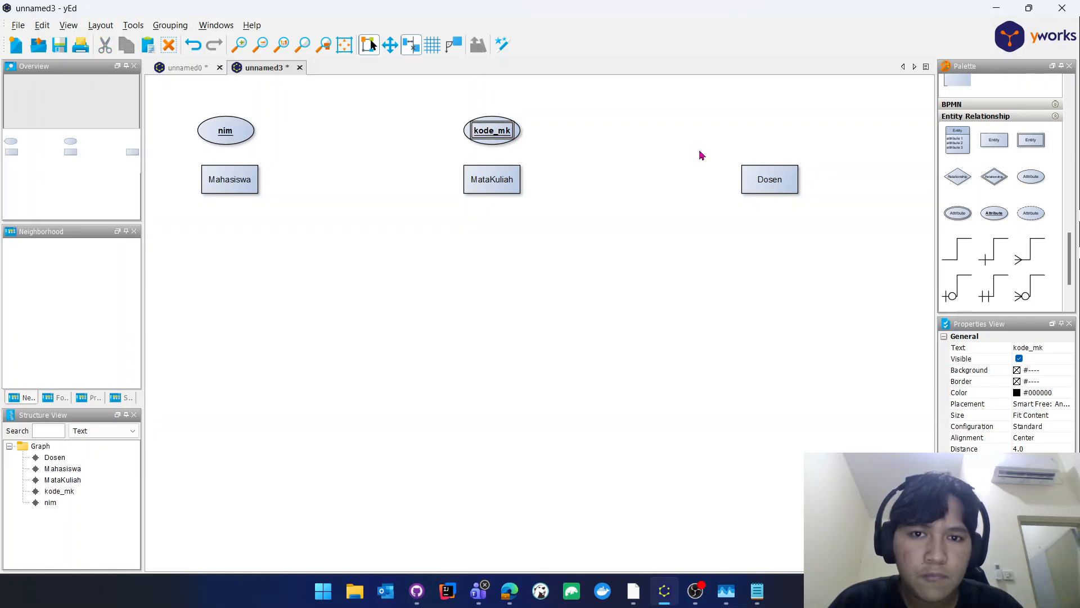
Duplicate the kode_mk attribute, relabel the copy "nid", and position it above and slightly right of the Dosen entity.
{"action": "left_click", "coordinate": [493, 127]}
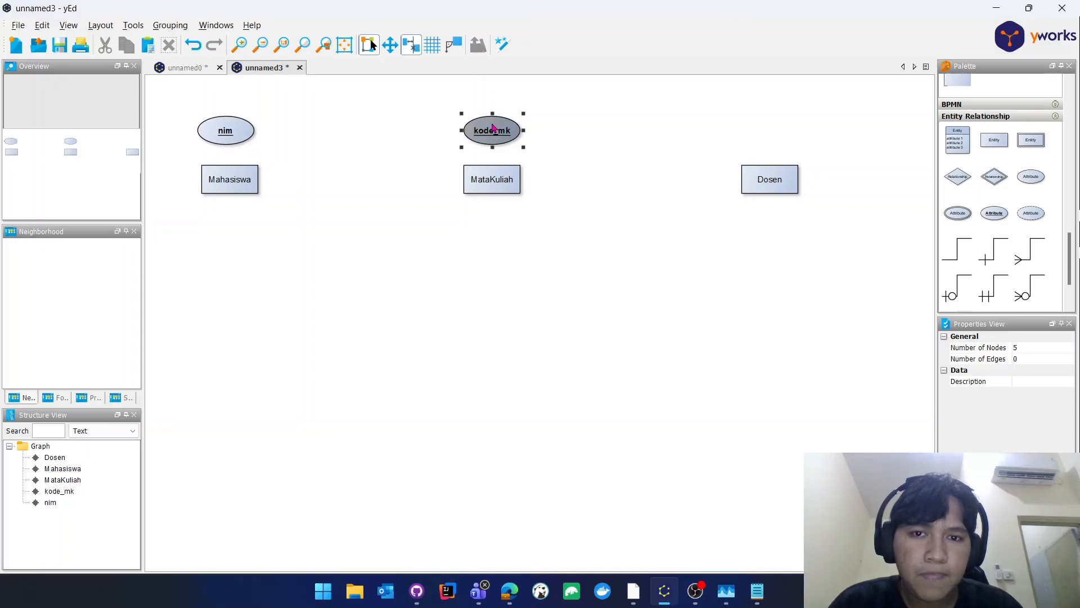
{"action": "key", "text": "ctrl+d"}
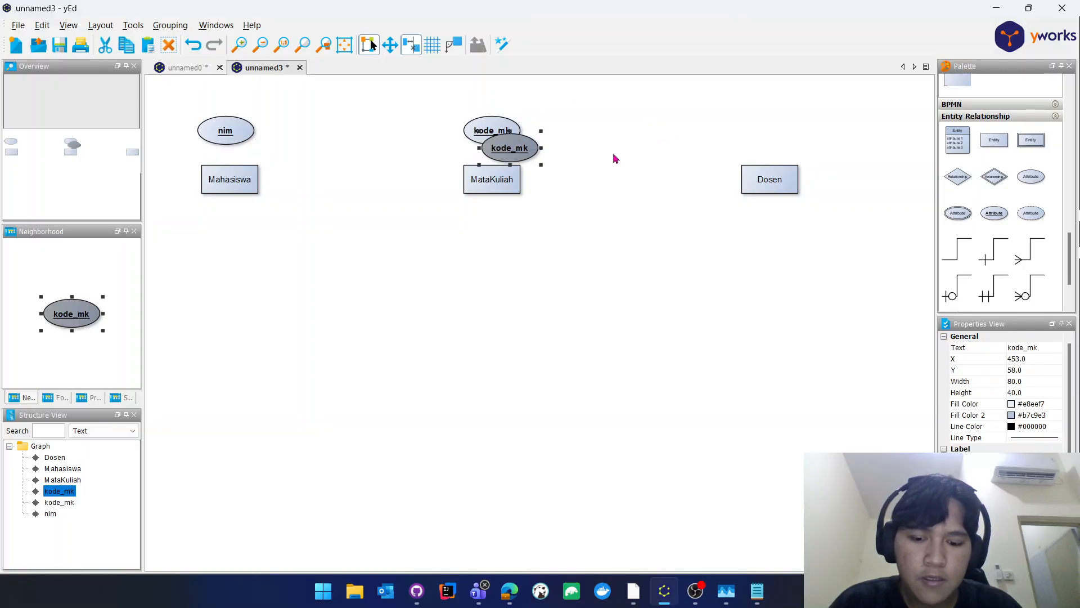
{"action": "left_click_drag", "start_coordinate": [515, 151], "coordinate": [762, 137]}
{"action": "double_click", "coordinate": [762, 137]}
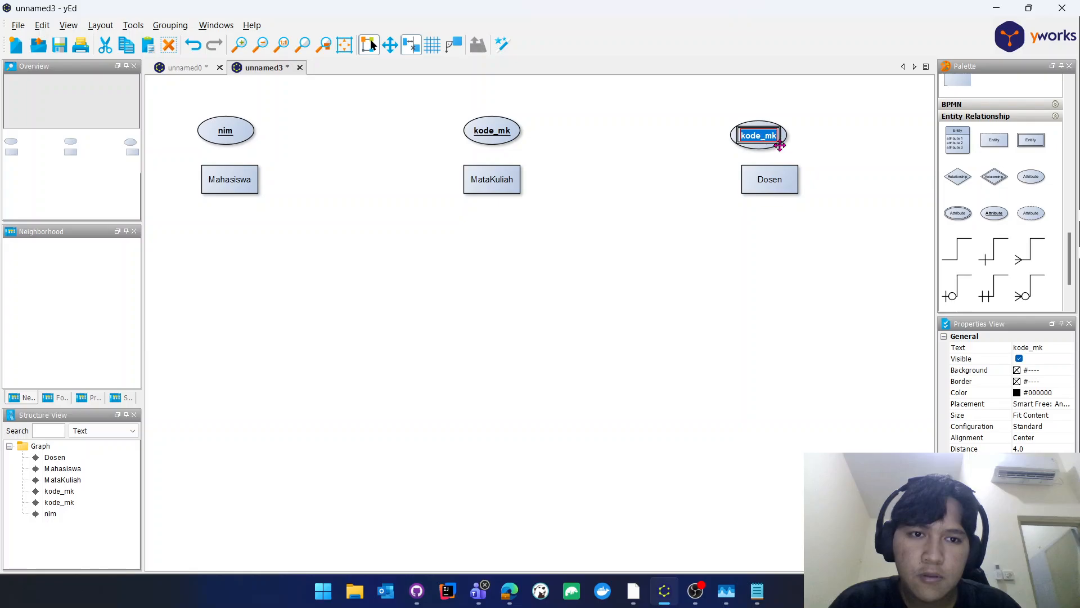
{"action": "type", "text": "nid"}
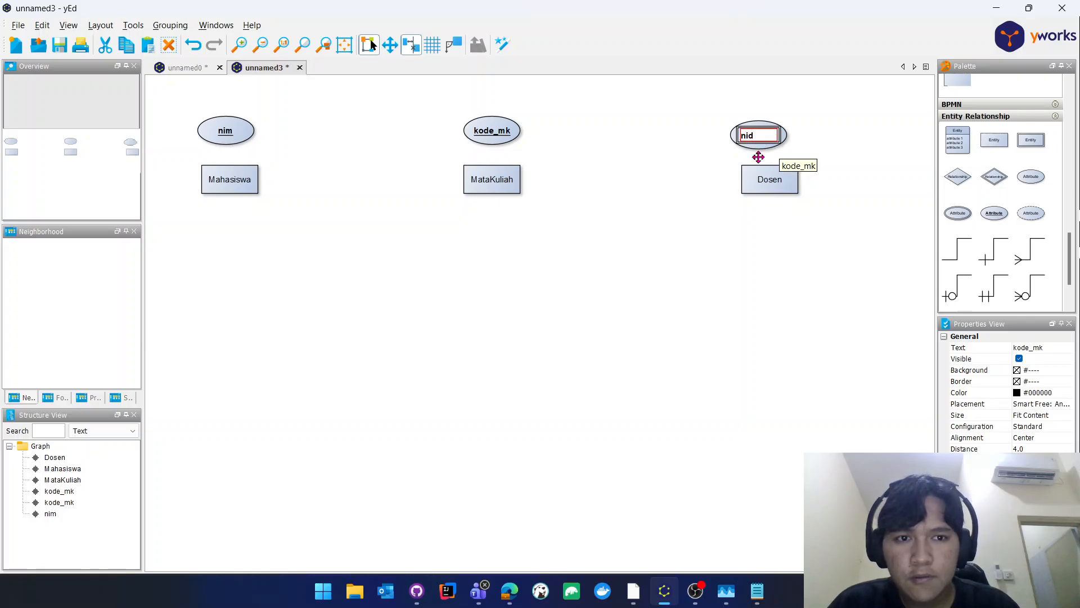
{"action": "key", "text": "Return"}
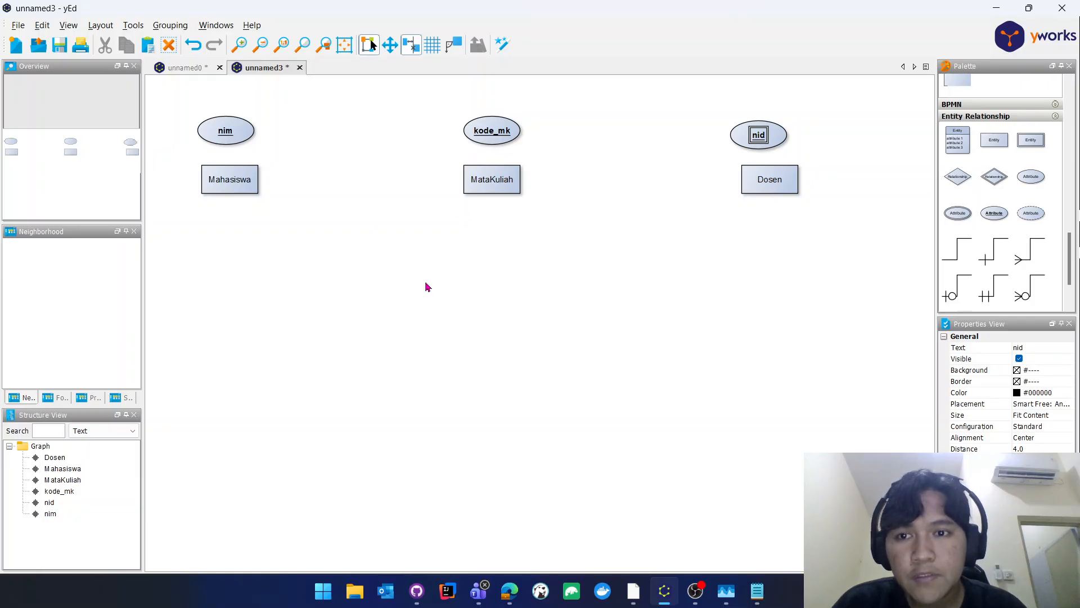
{"action": "left_click", "coordinate": [780, 139]}
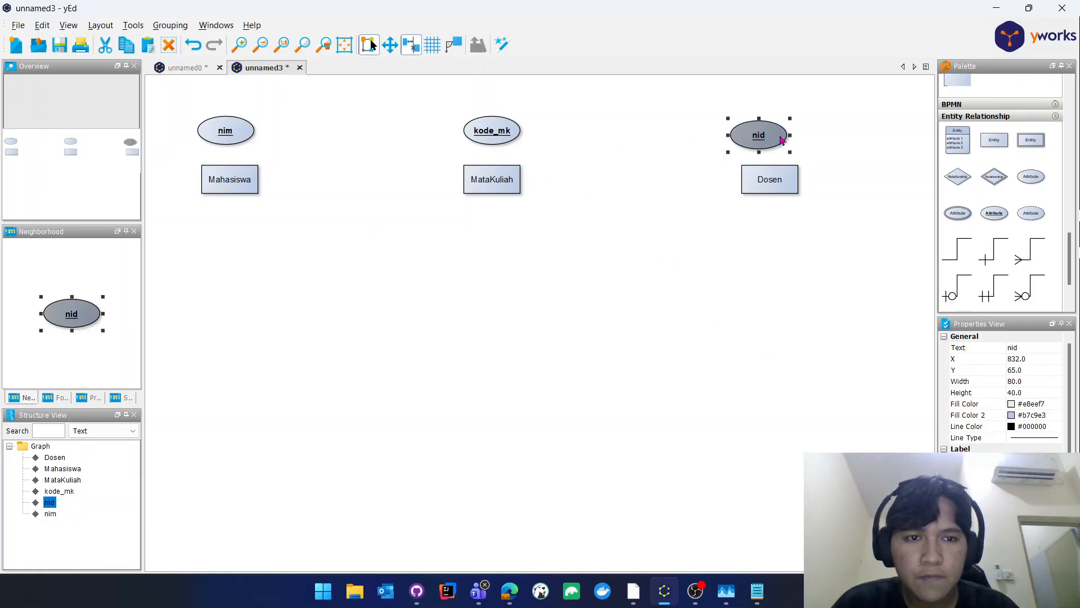
{"action": "left_click_drag", "start_coordinate": [770, 135], "coordinate": [845, 119]}
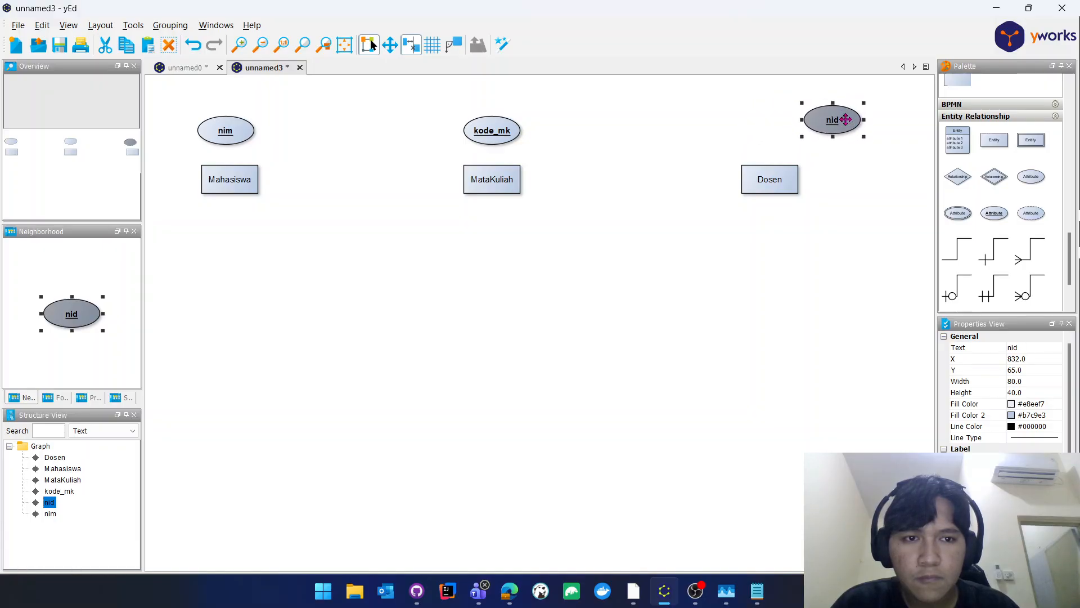
Connect each primary key attribute to its entity, spacing them out: nim to Mahasiswa, kode_mk to MataKuliah, nid to Dosen.
{"action": "left_click", "coordinate": [224, 126]}
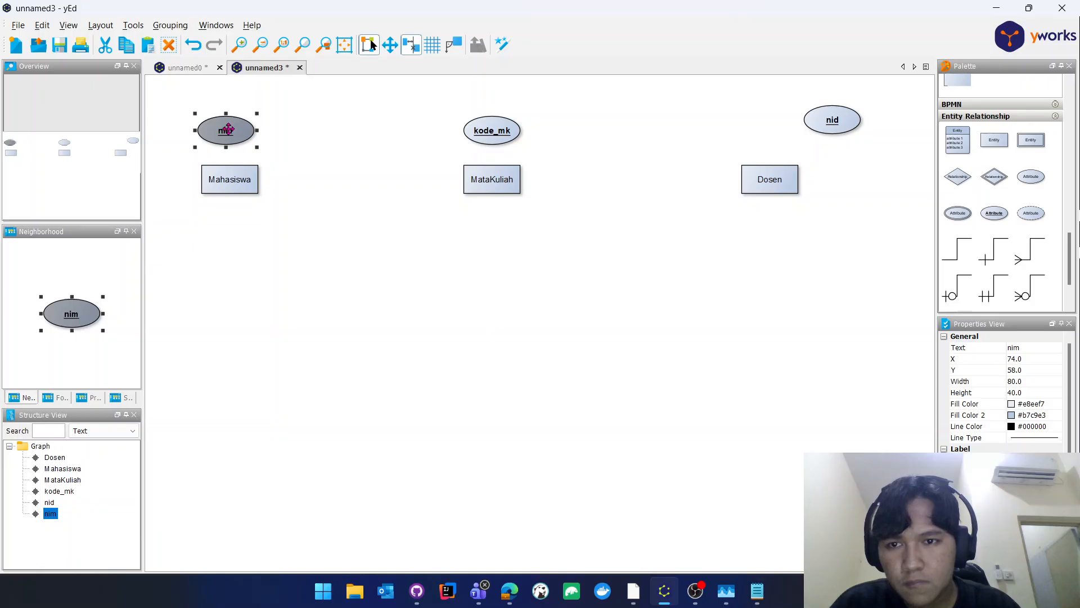
{"action": "left_click_drag", "start_coordinate": [224, 126], "coordinate": [231, 174]}
{"action": "left_click", "coordinate": [251, 134]}
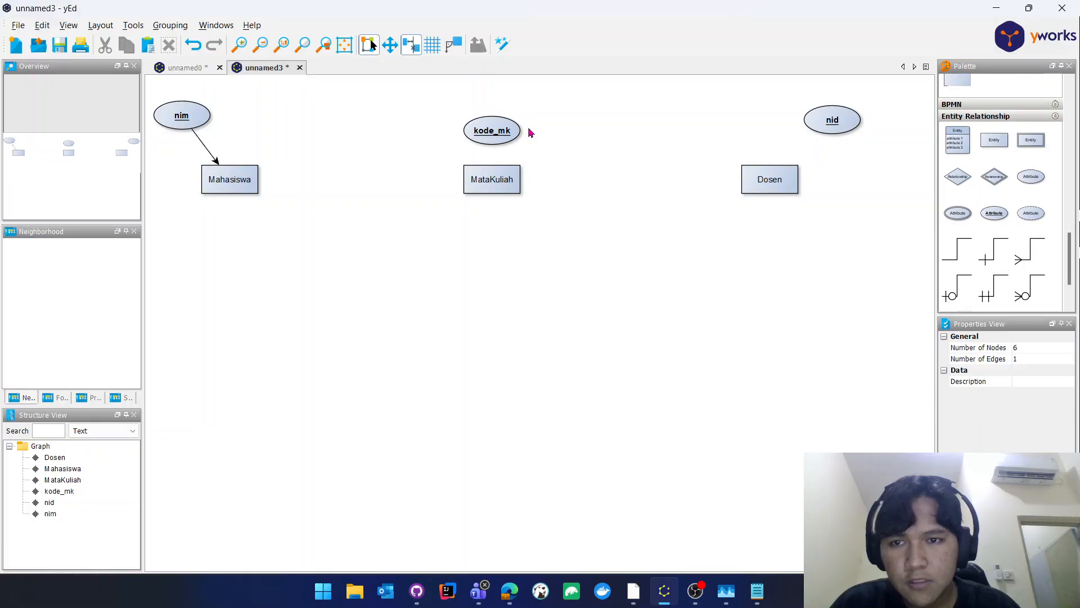
{"action": "left_click_drag", "start_coordinate": [491, 132], "coordinate": [493, 179]}
{"action": "left_click", "coordinate": [450, 84]}
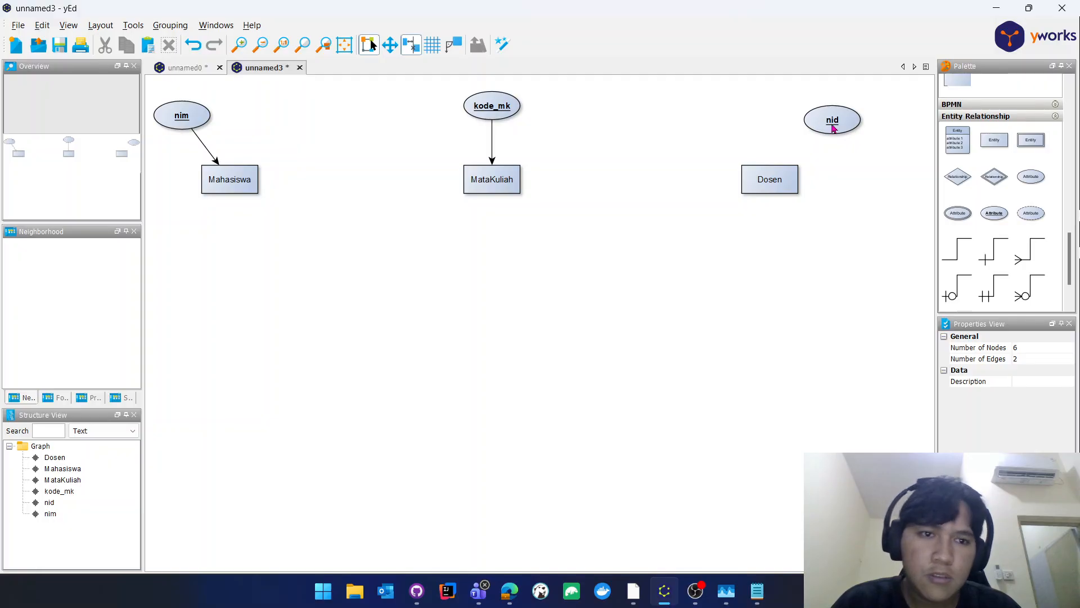
{"action": "left_click_drag", "start_coordinate": [832, 123], "coordinate": [751, 177]}
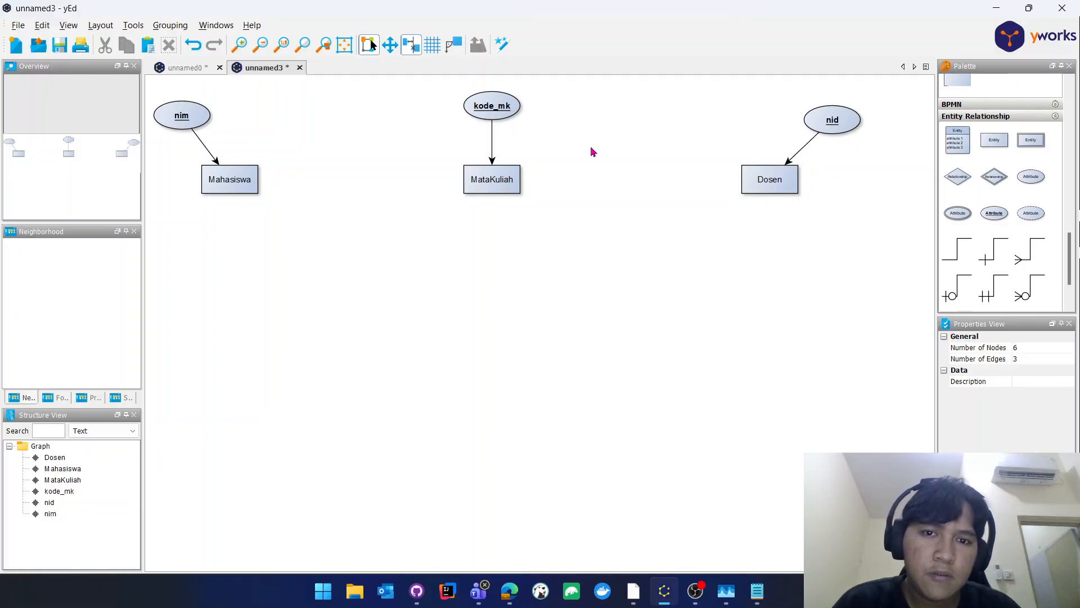
Check the attribute list in Notepad, return to yEd, and add a regular attribute labelled "nama_mahasiswa" above and right of Mahasiswa.
{"action": "key", "text": "alt+Tab"}
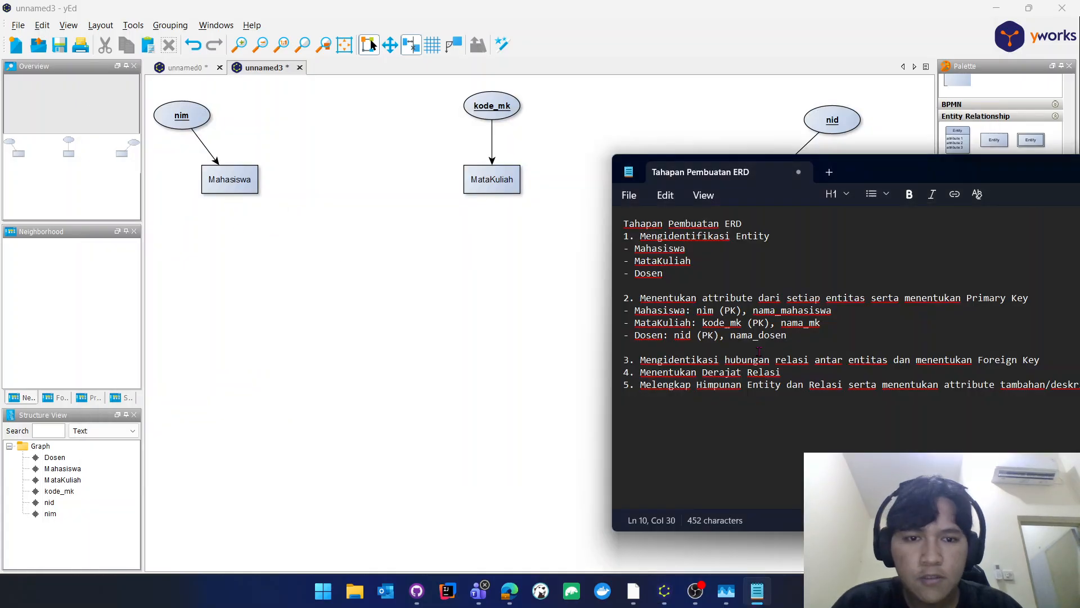
{"action": "left_click", "coordinate": [330, 214]}
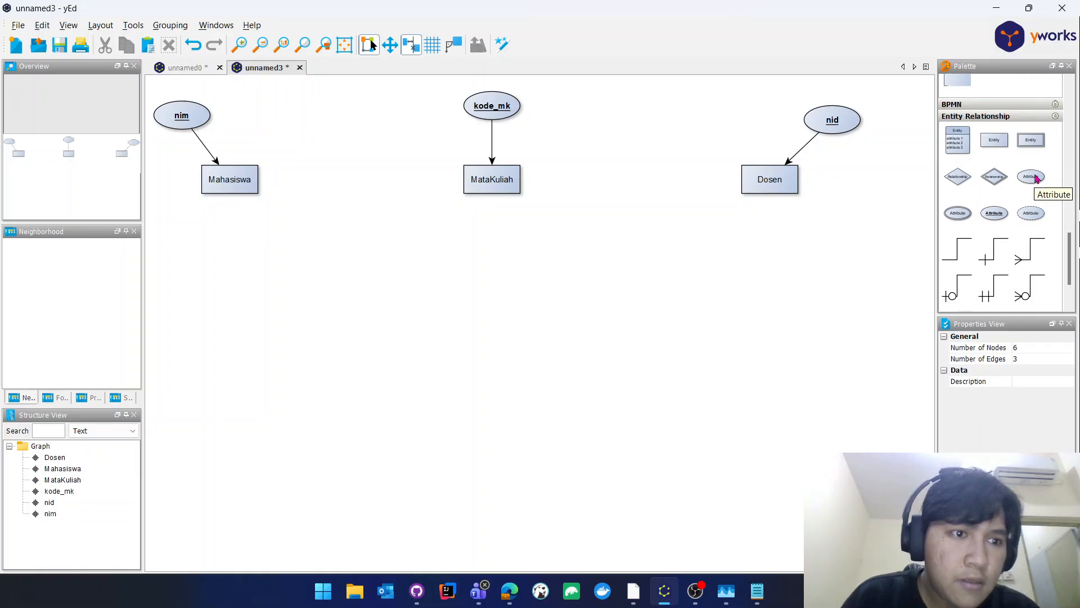
{"action": "left_click_drag", "start_coordinate": [958, 140], "coordinate": [275, 117]}
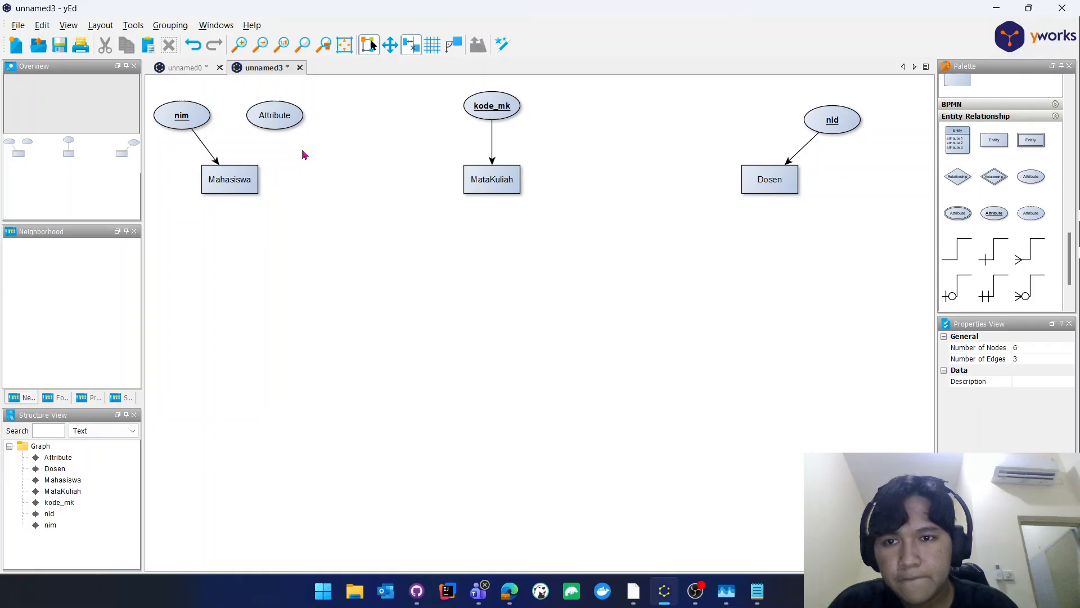
{"action": "double_click", "coordinate": [281, 118]}
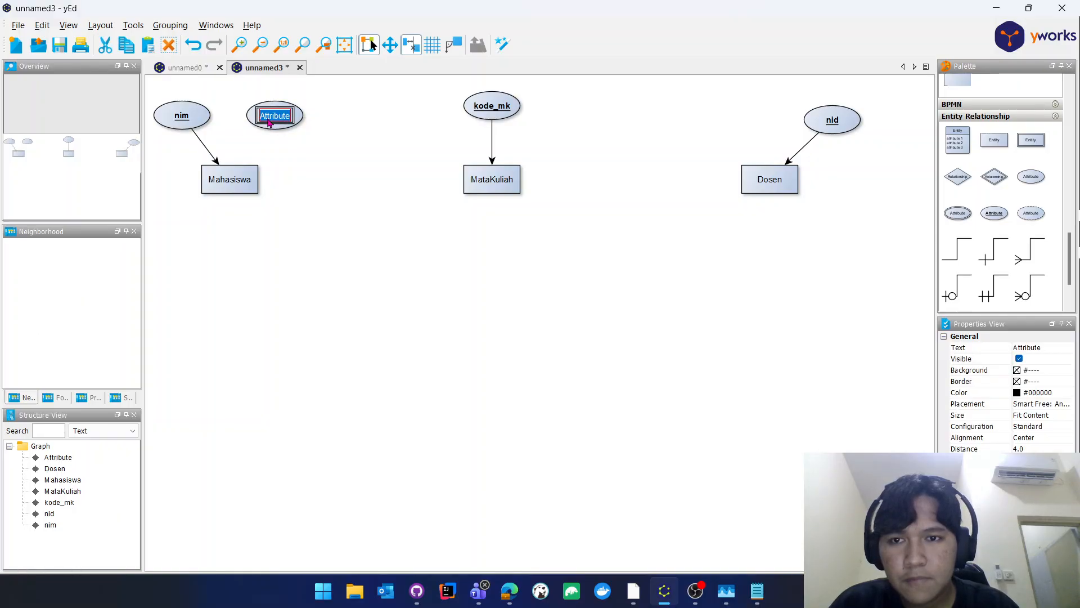
{"action": "type", "text": "nama_"}
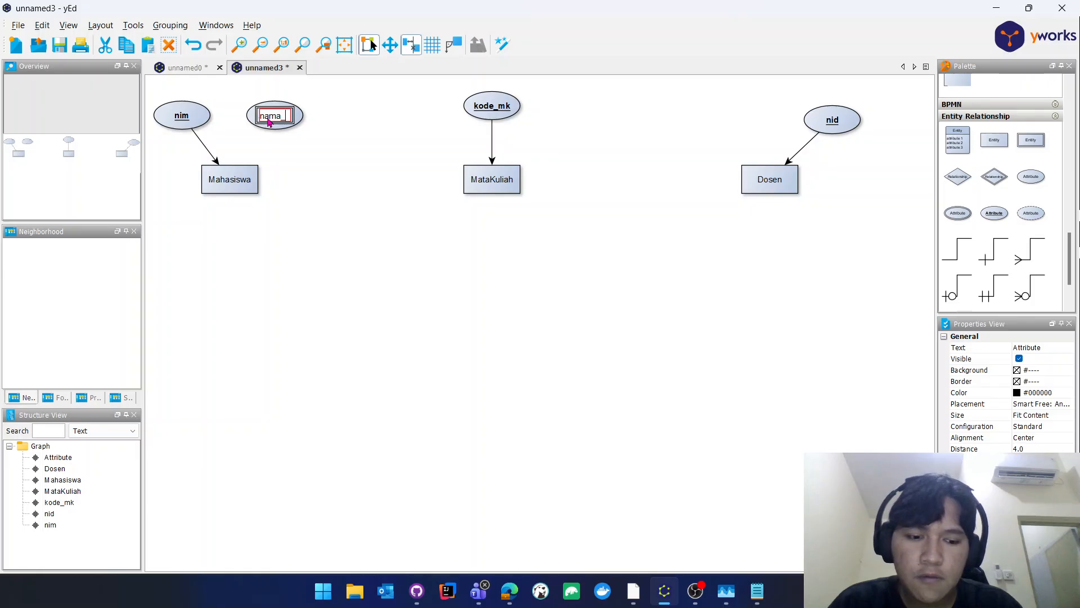
{"action": "type", "text": "mahasiswa"}
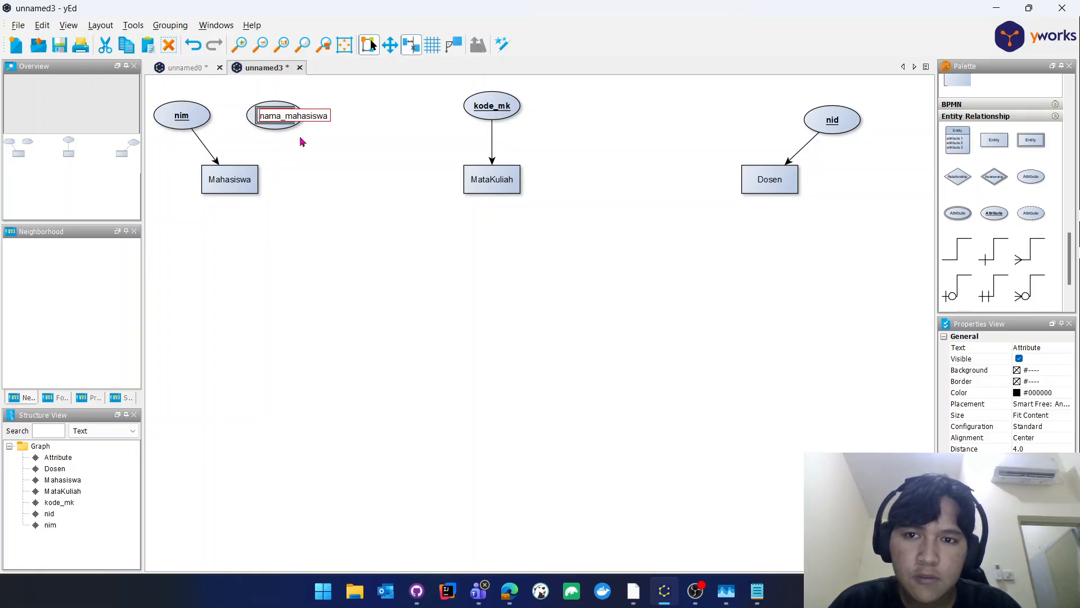
{"action": "key", "text": "Return"}
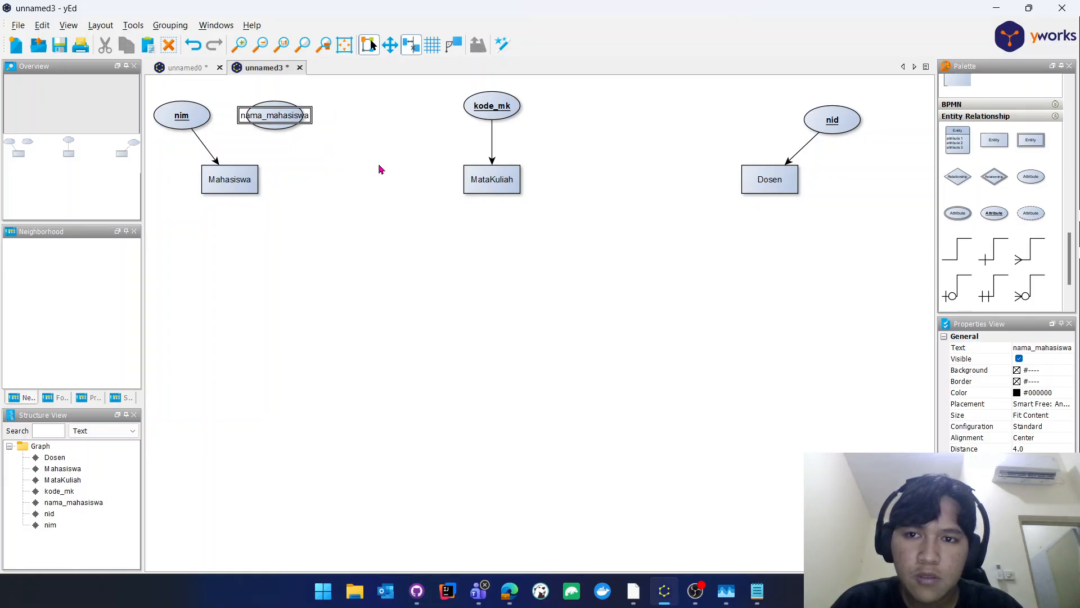
{"action": "left_click", "coordinate": [345, 235]}
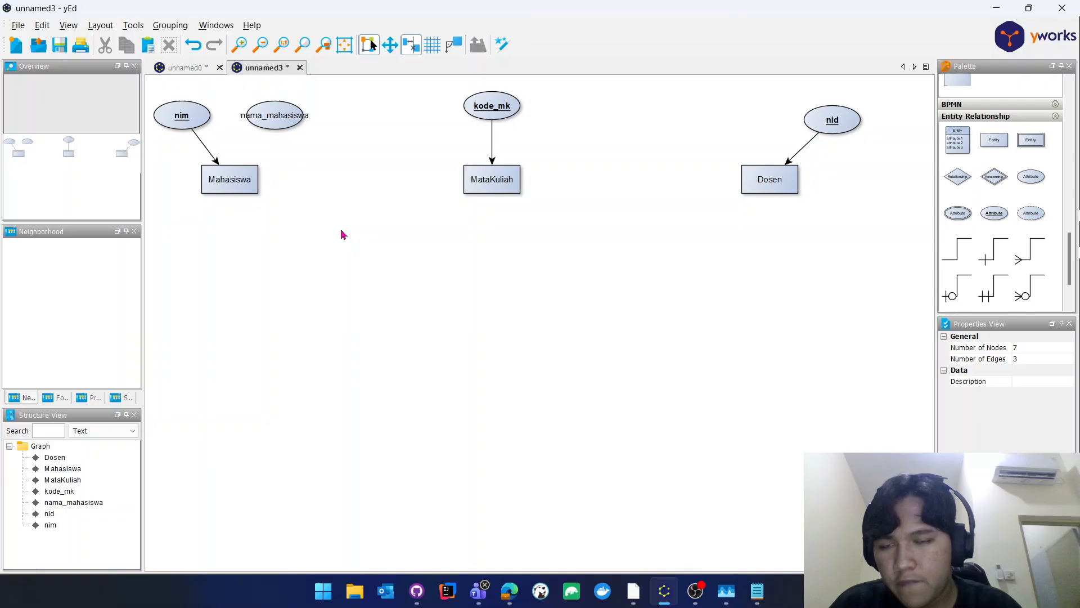
Enlarge the nama_mahasiswa ellipse to about 116 by 51 to fit its label, and connect it to the Mahasiswa entity.
{"action": "left_click", "coordinate": [274, 128]}
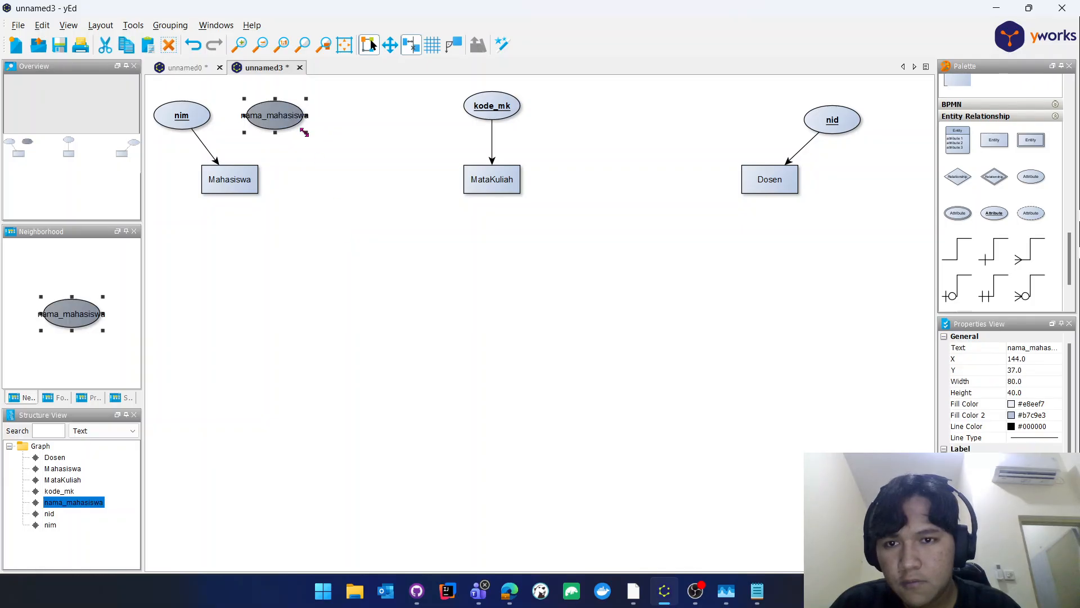
{"action": "left_click_drag", "start_coordinate": [304, 133], "coordinate": [330, 137]}
{"action": "left_click", "coordinate": [362, 199]}
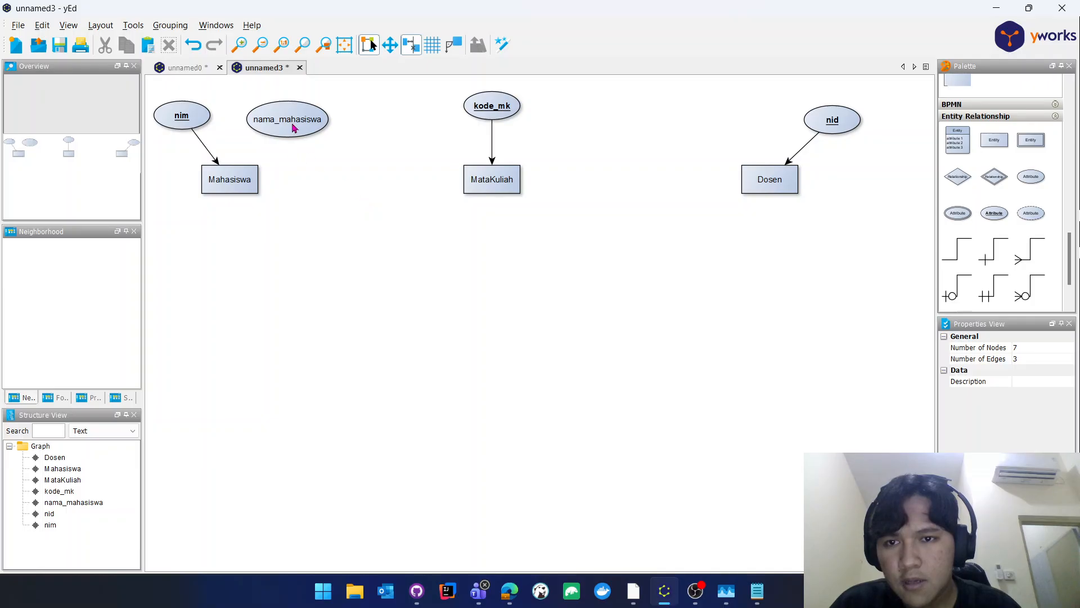
{"action": "left_click_drag", "start_coordinate": [291, 129], "coordinate": [240, 177]}
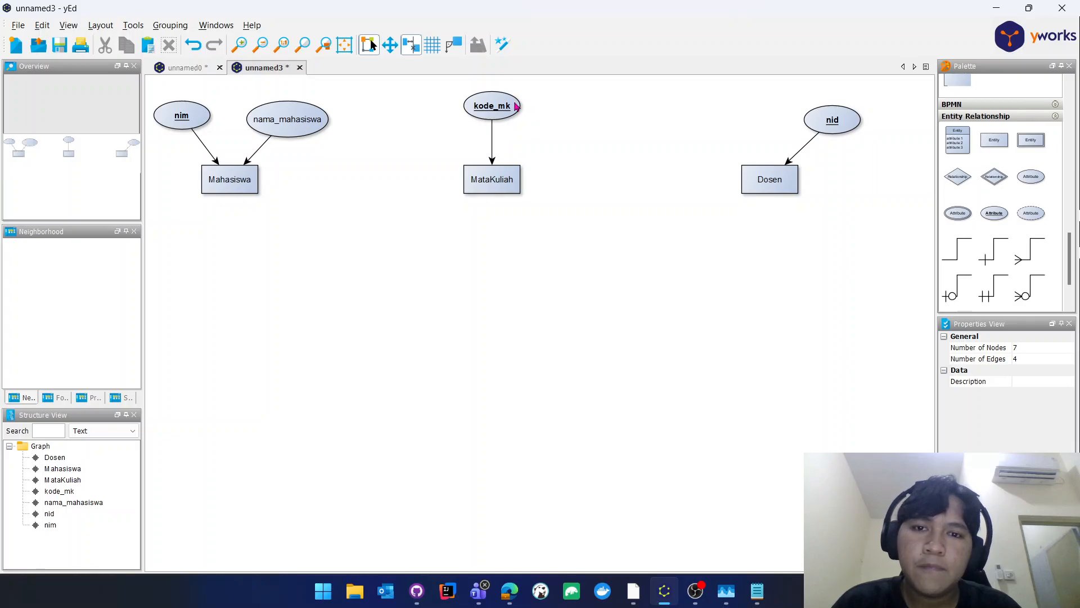
Duplicate the nama_mahasiswa attribute, place the copy beside kode_mk above MataKuliah, and relabel it "nama_mk".
{"action": "left_click", "coordinate": [285, 133]}
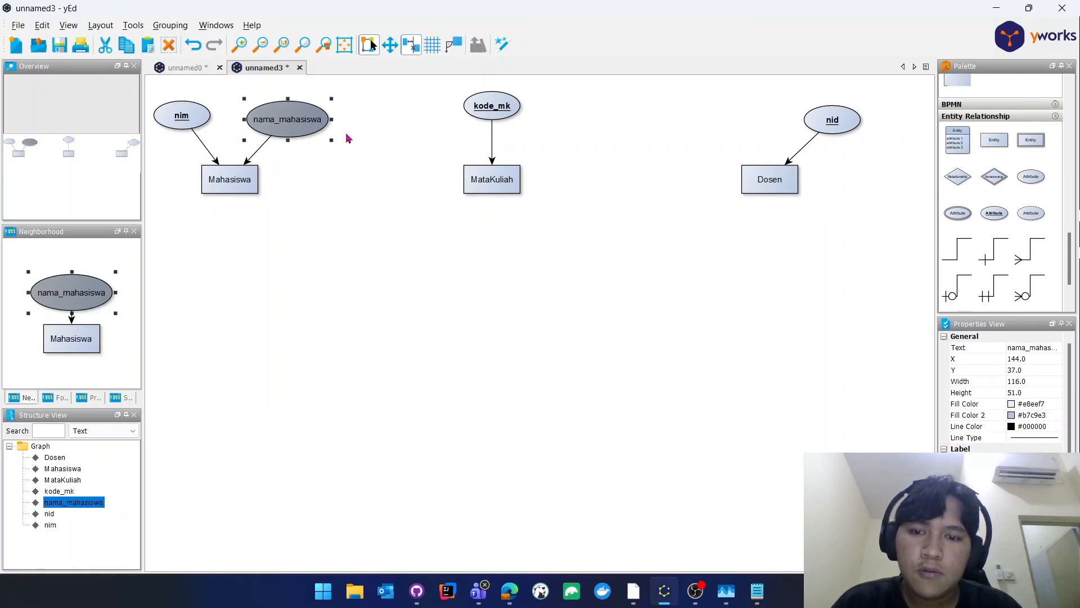
{"action": "key", "text": "ctrl+v"}
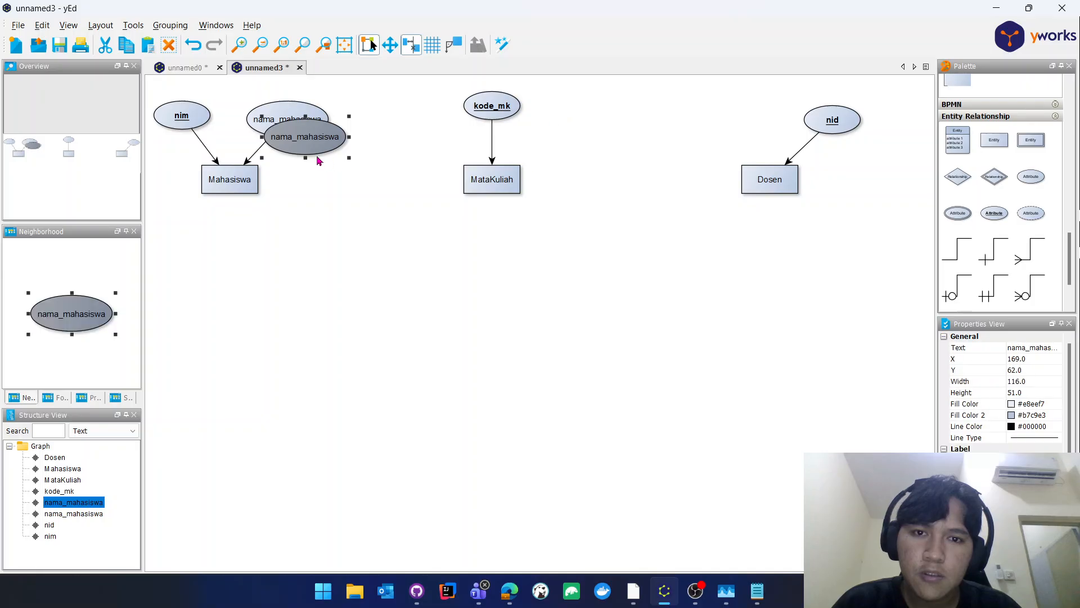
{"action": "left_click_drag", "start_coordinate": [302, 131], "coordinate": [568, 103]}
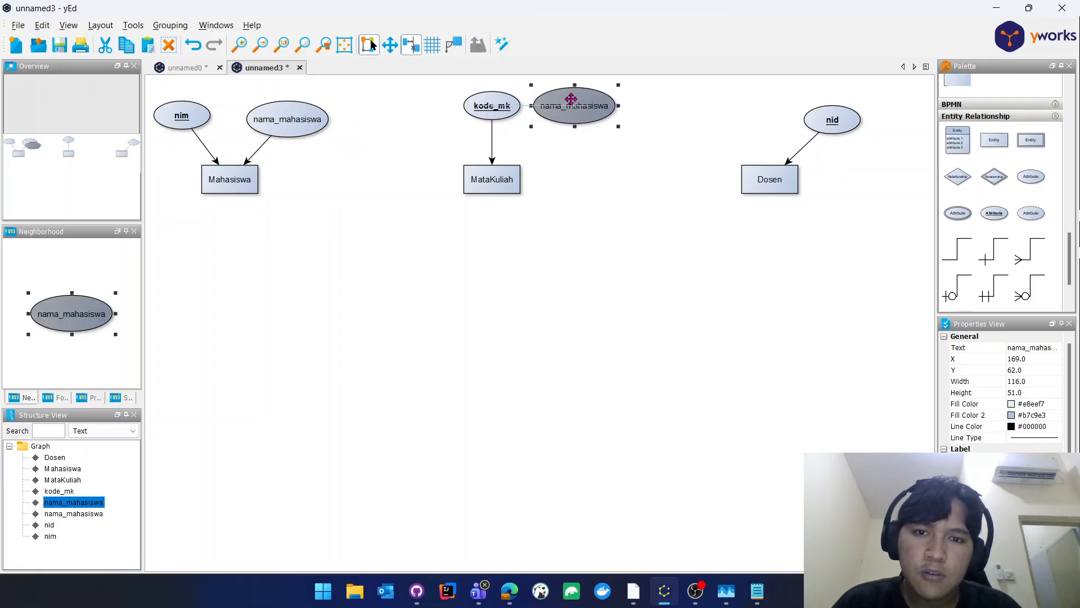
{"action": "double_click", "coordinate": [569, 103]}
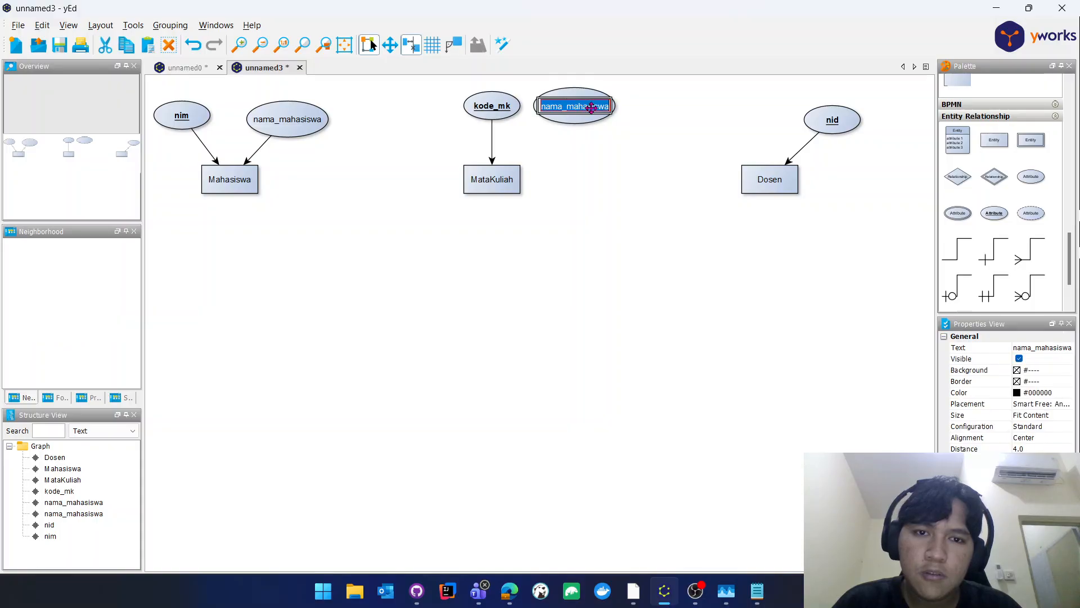
{"action": "type", "text": "nama"}
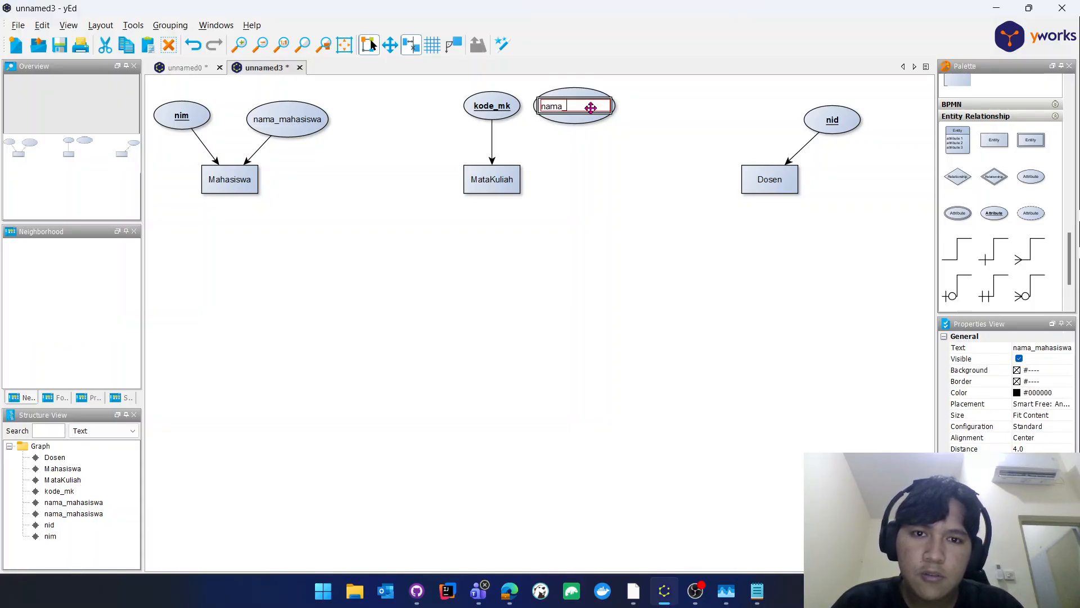
{"action": "type", "text": "_mk"}
{"action": "key", "text": "Return"}
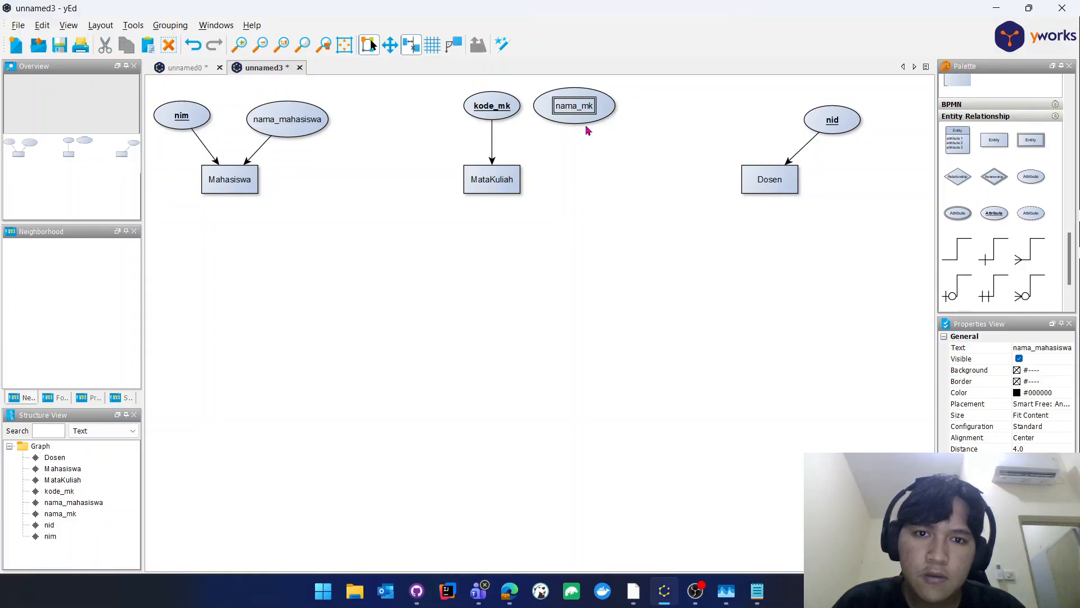
Shrink the nama_mk ellipse to about 80 by 40 and connect it to the MataKuliah entity.
{"action": "left_click", "coordinate": [599, 106]}
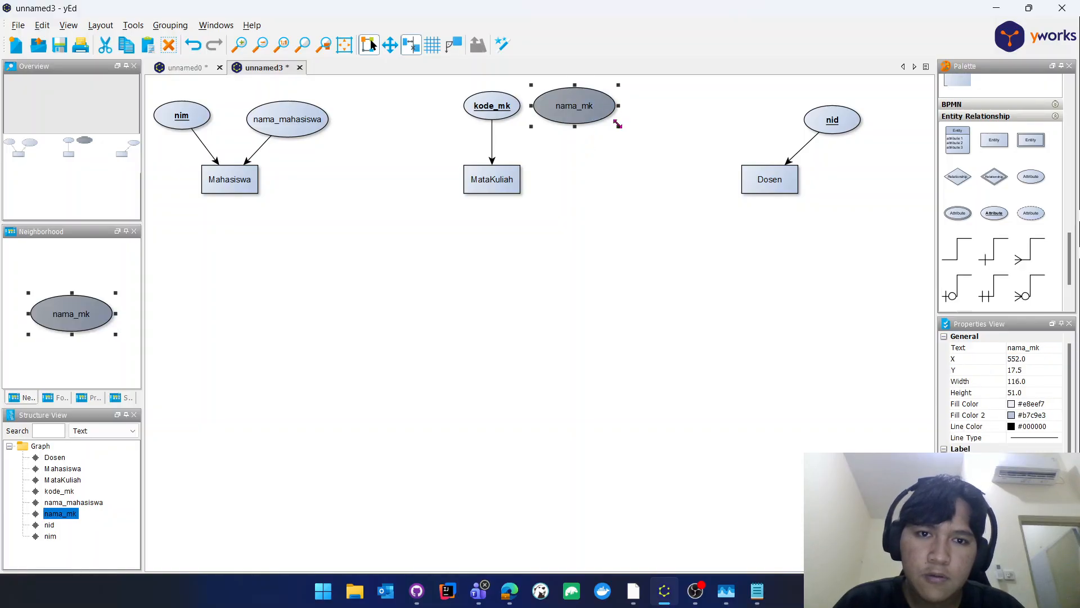
{"action": "mouse_move", "coordinate": [616, 126]}
{"action": "left_mouse_down"}
{"action": "mouse_move", "coordinate": [590, 116]}
{"action": "mouse_move", "coordinate": [506, 174]}
{"action": "left_mouse_up"}
{"action": "left_click", "coordinate": [617, 172]}
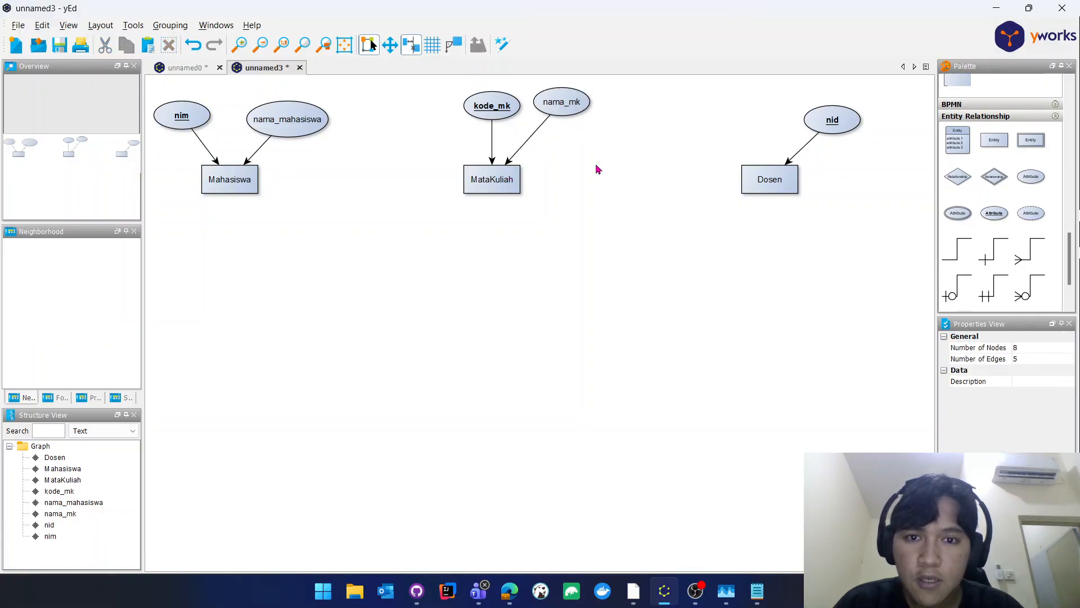
Move the nid attribute to almost directly above the Dosen entity, leaving room for another attribute on its right.
{"action": "left_click", "coordinate": [832, 117]}
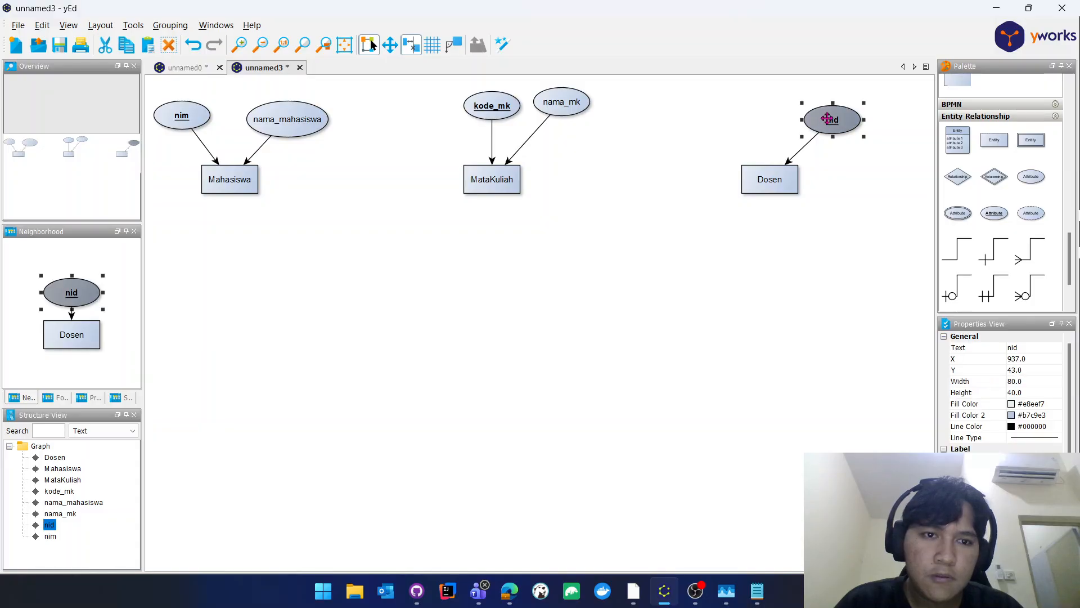
{"action": "left_click_drag", "start_coordinate": [832, 120], "coordinate": [780, 115]}
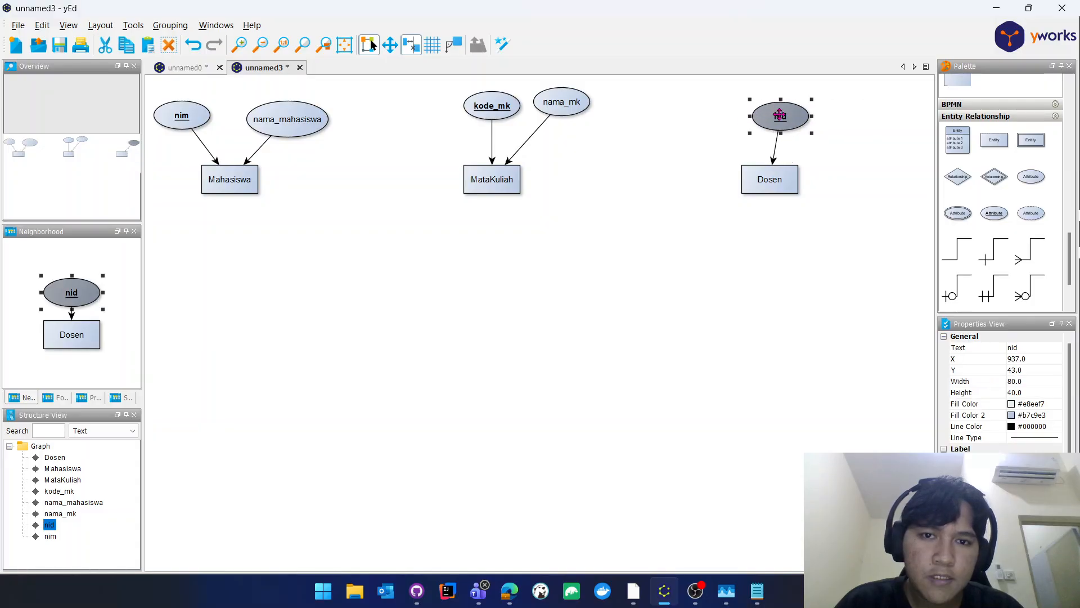
{"action": "left_click", "coordinate": [661, 146]}
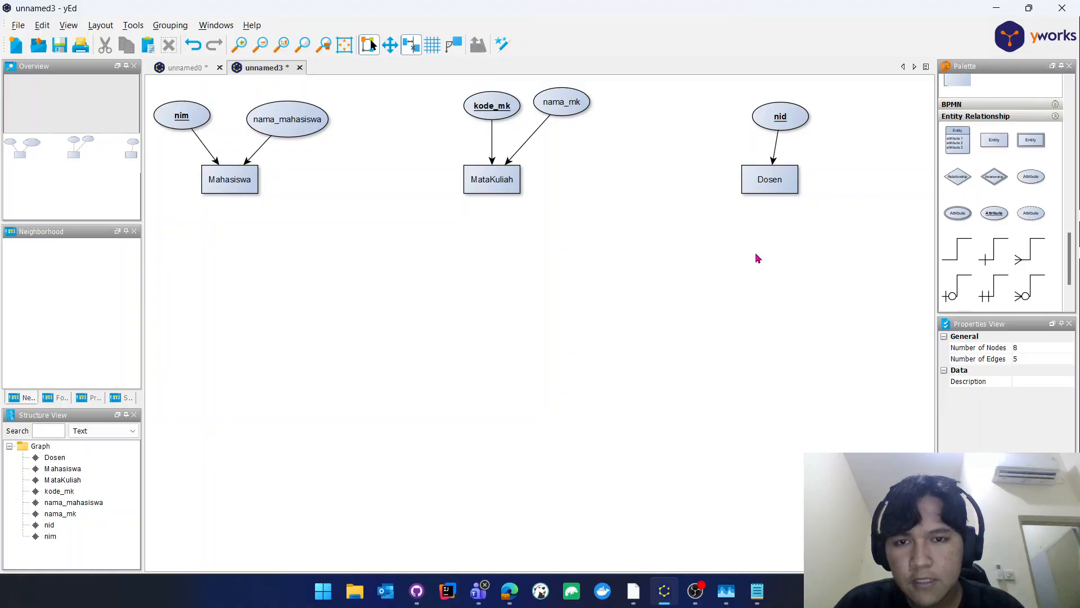
Duplicate the nama_mk attribute, place the copy to the right of nid, and relabel it "nama_dosen".
{"action": "left_click", "coordinate": [563, 104]}
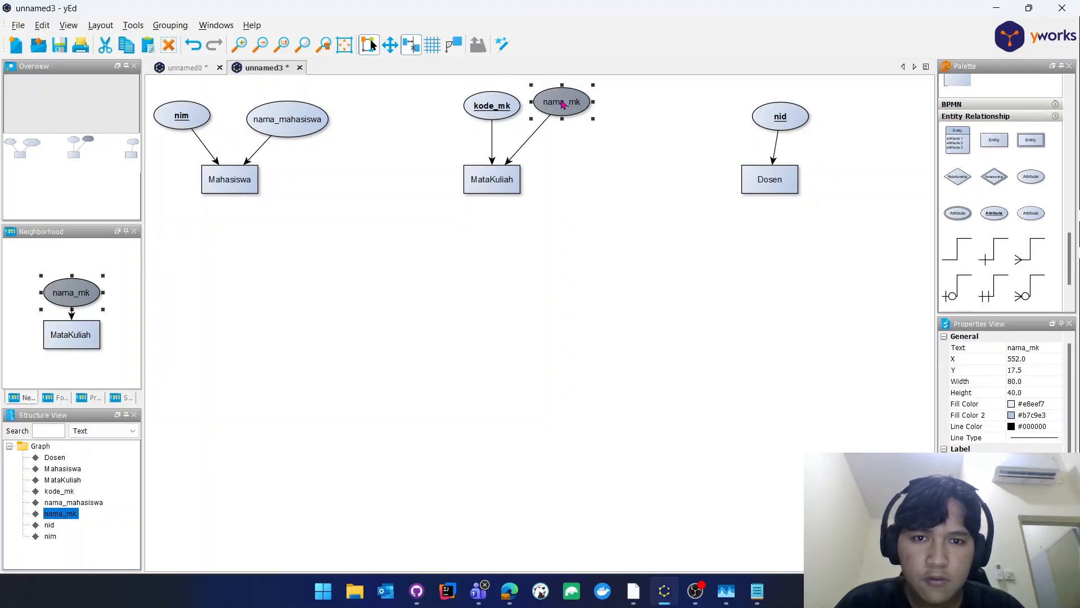
{"action": "left_click", "coordinate": [658, 159]}
{"action": "key", "text": "ctrl+v"}
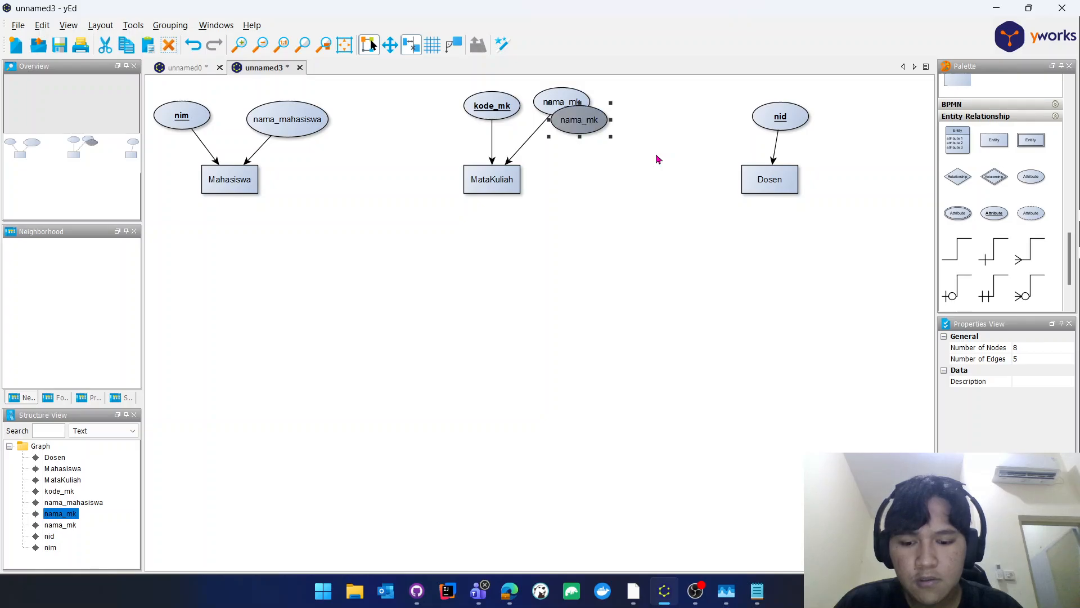
{"action": "left_click_drag", "start_coordinate": [766, 127], "coordinate": [856, 119]}
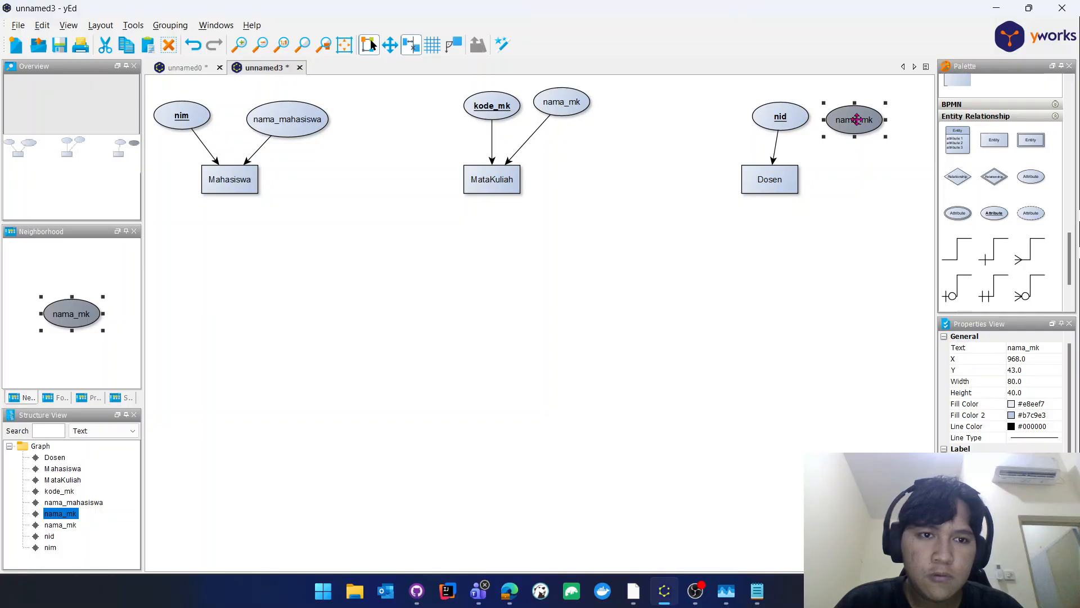
{"action": "double_click", "coordinate": [857, 119]}
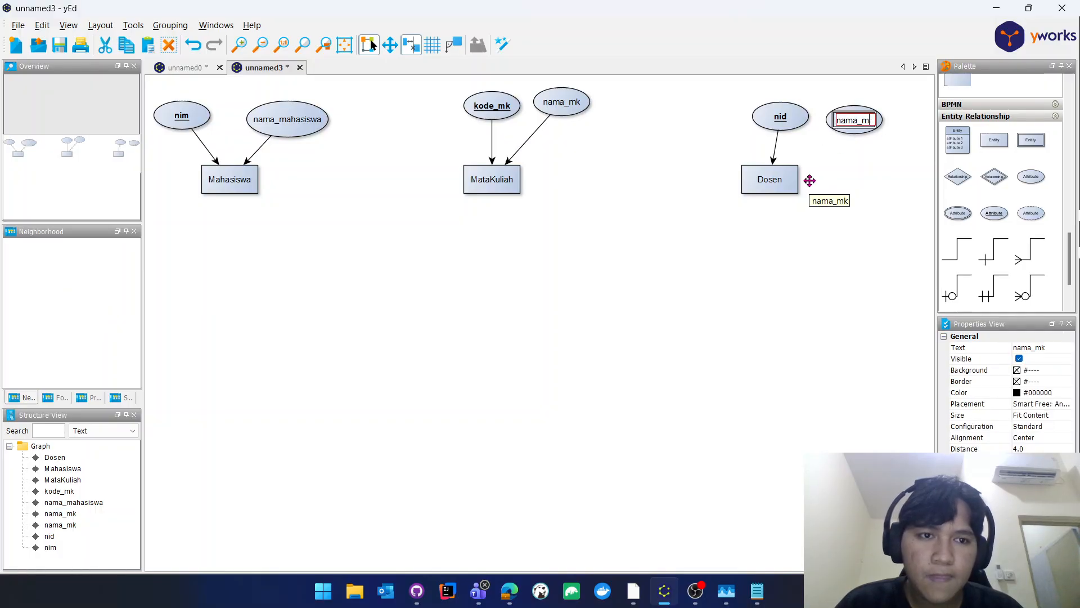
{"action": "type", "text": "nama_dosen"}
{"action": "key", "text": "Return"}
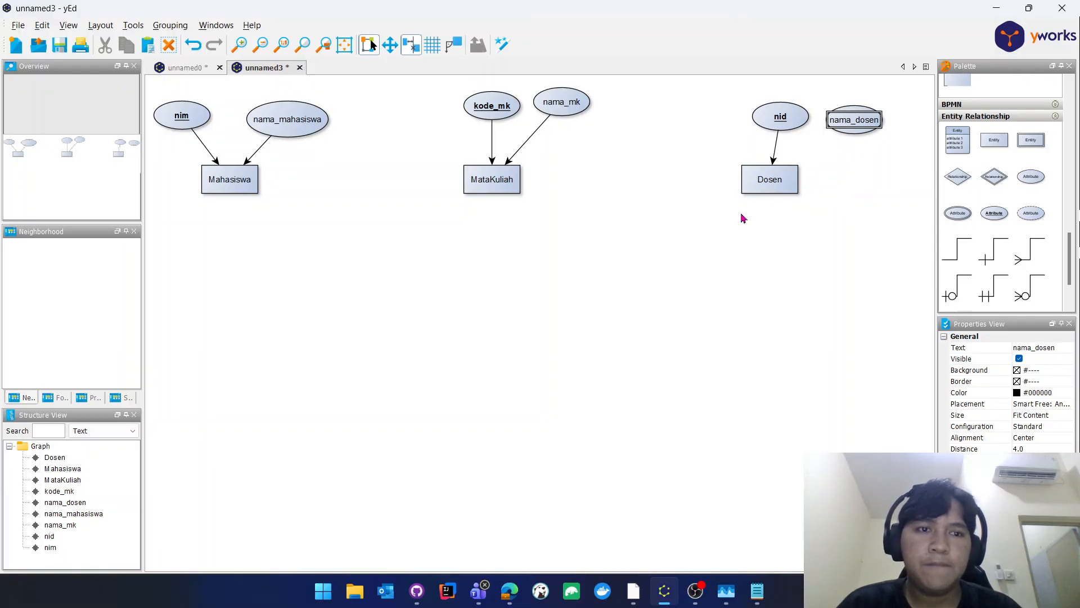
{"action": "left_click", "coordinate": [709, 208]}
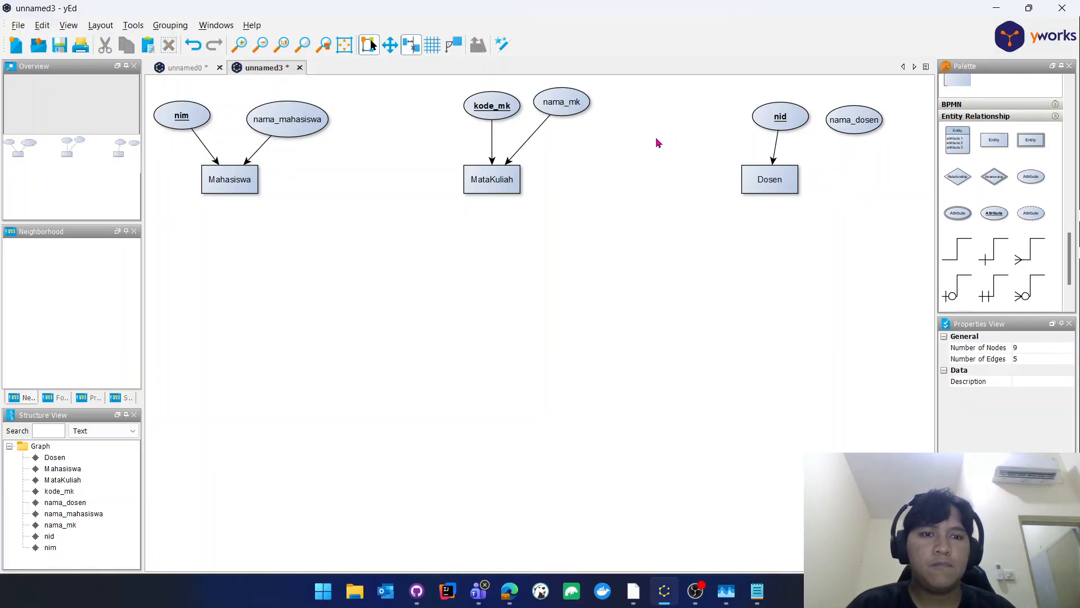
Enlarge the nama_dosen ellipse slightly so that its label fits inside.
{"action": "left_click", "coordinate": [855, 123]}
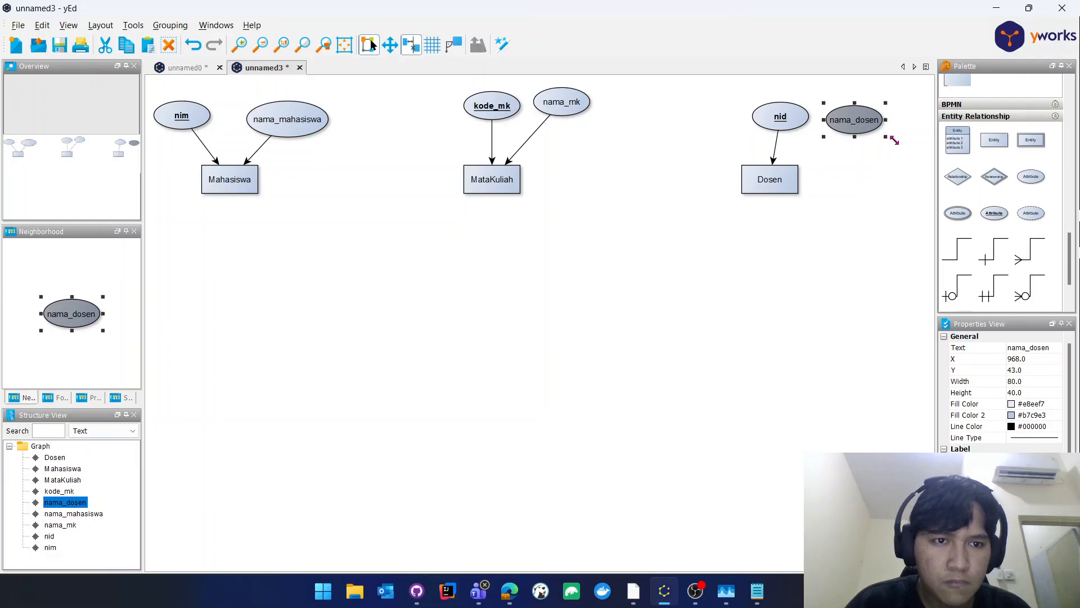
{"action": "left_click_drag", "start_coordinate": [894, 140], "coordinate": [900, 142]}
{"action": "left_click", "coordinate": [615, 233]}
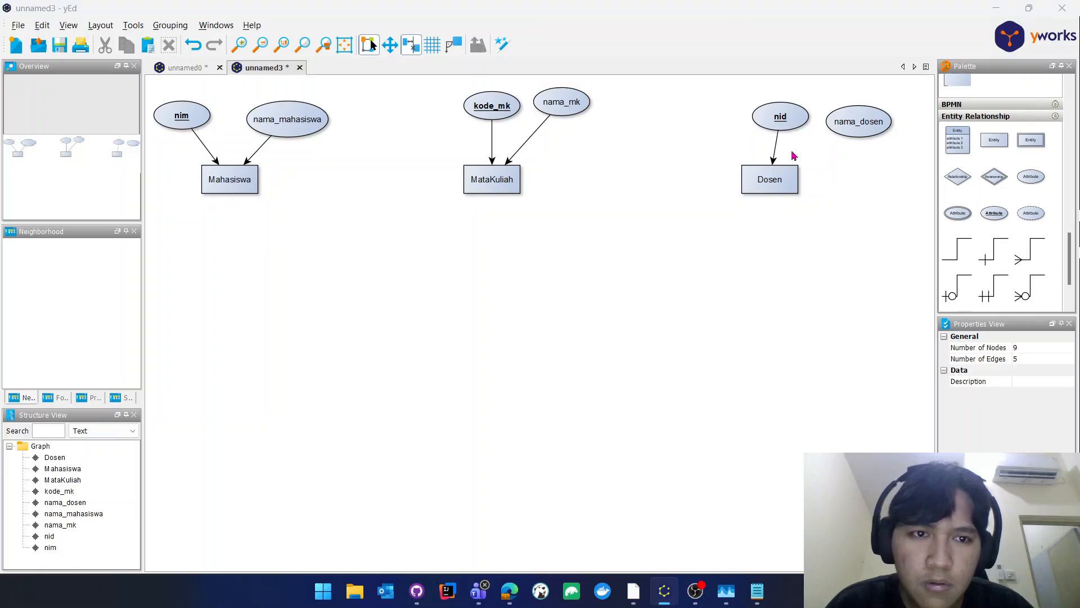
Switch to the Tahapan Pembuatan ERD notes in Notepad, insert an empty line below stage 3, and save the file.
{"action": "key", "text": "alt+Tab"}
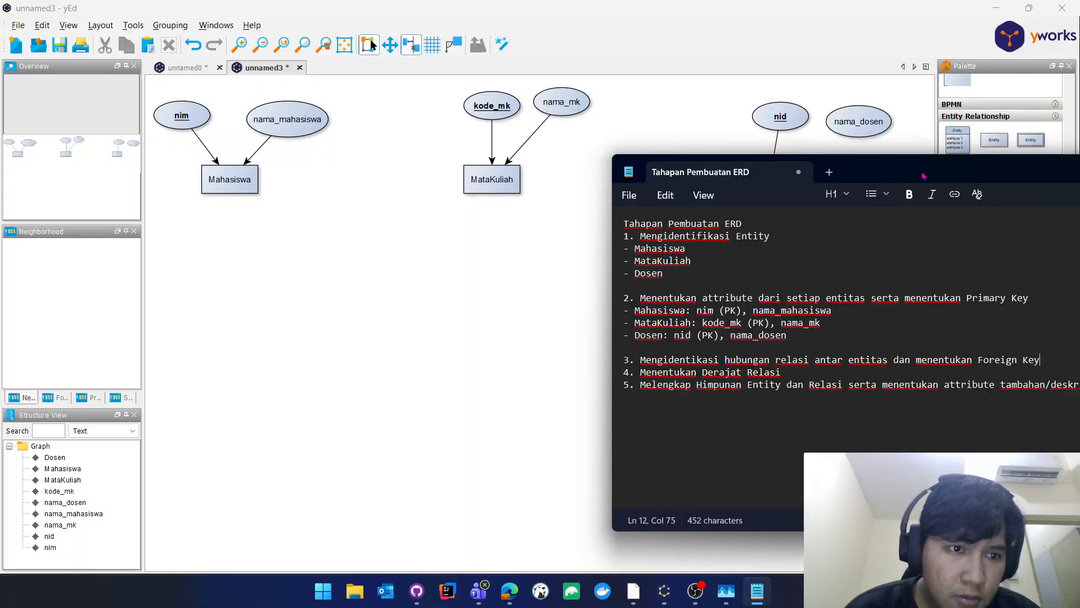
{"action": "left_click_drag", "start_coordinate": [923, 176], "coordinate": [858, 175]}
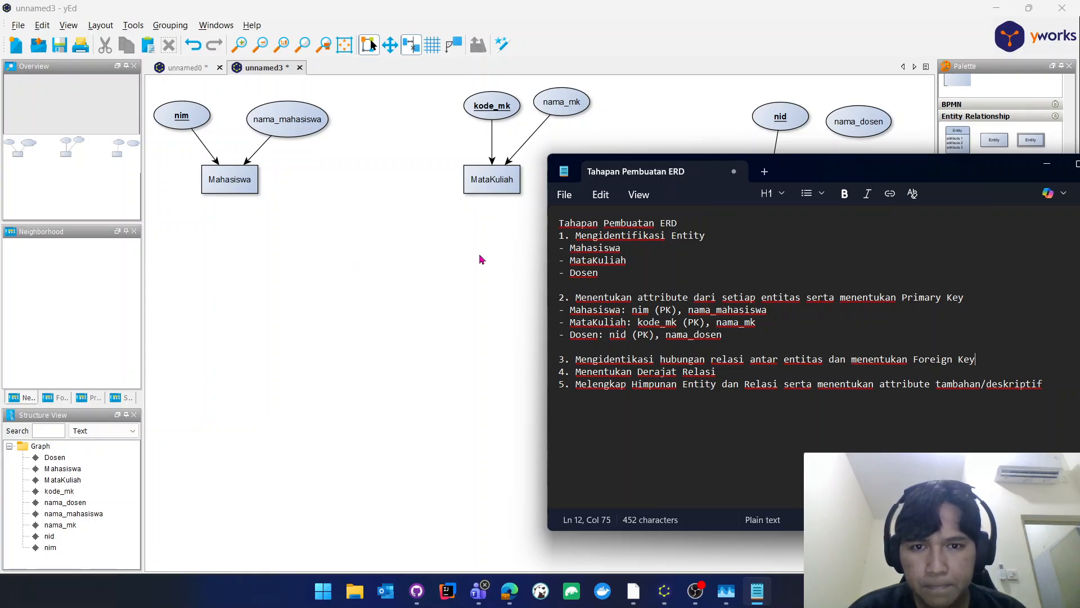
{"action": "key", "text": "alt"}
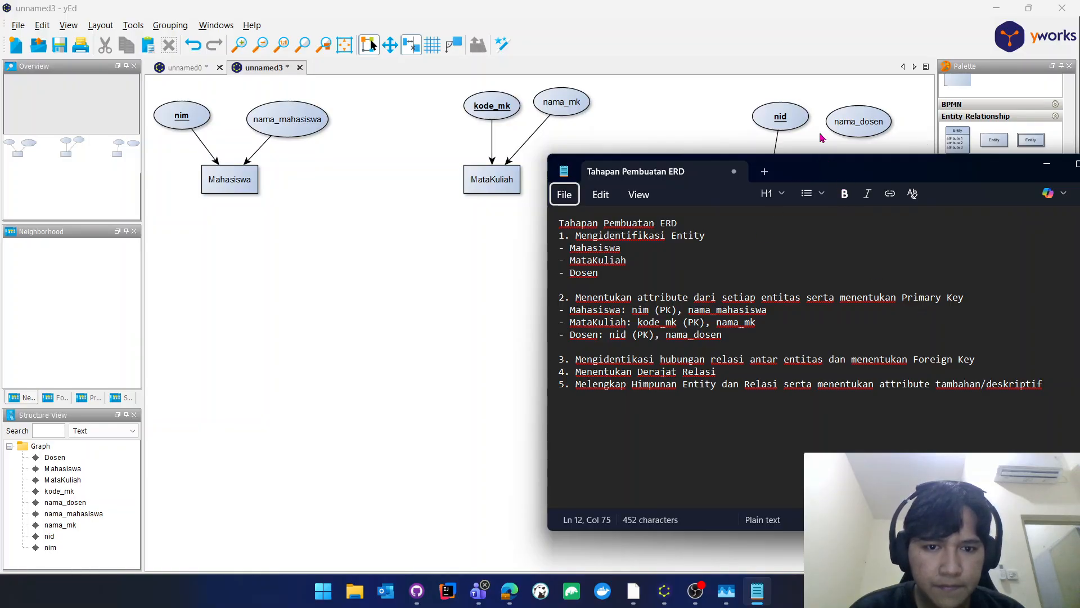
{"action": "left_click", "coordinate": [683, 171]}
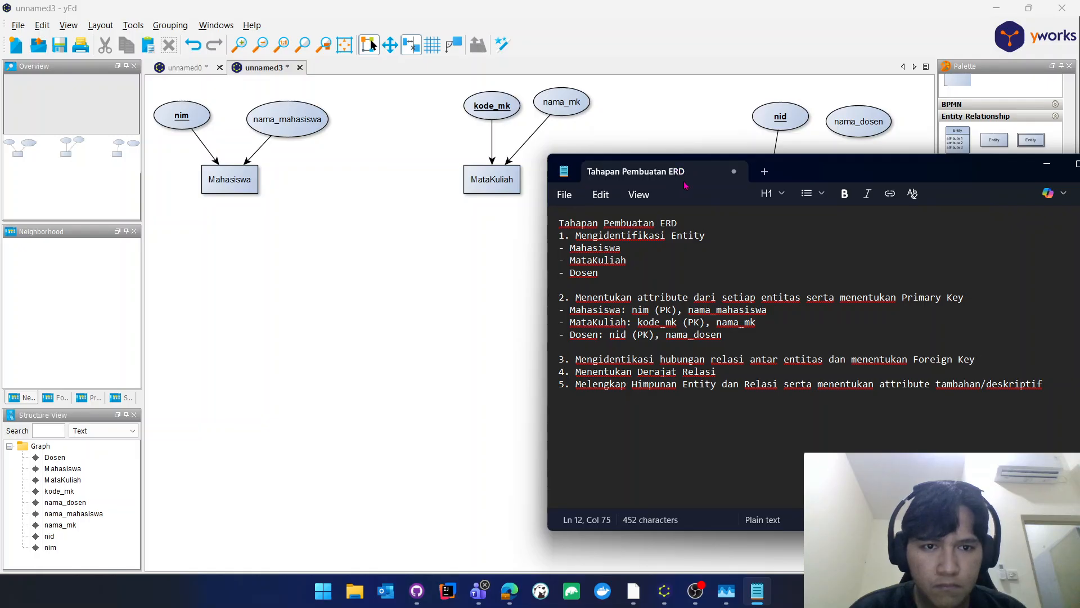
{"action": "key", "text": "Return"}
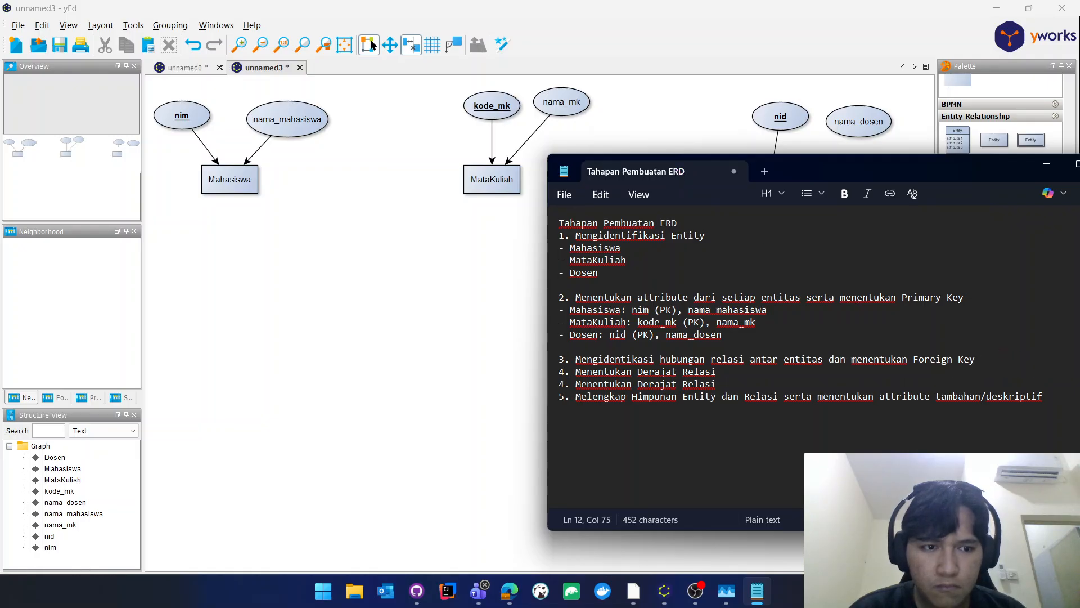
{"action": "key", "text": "ctrl+s"}
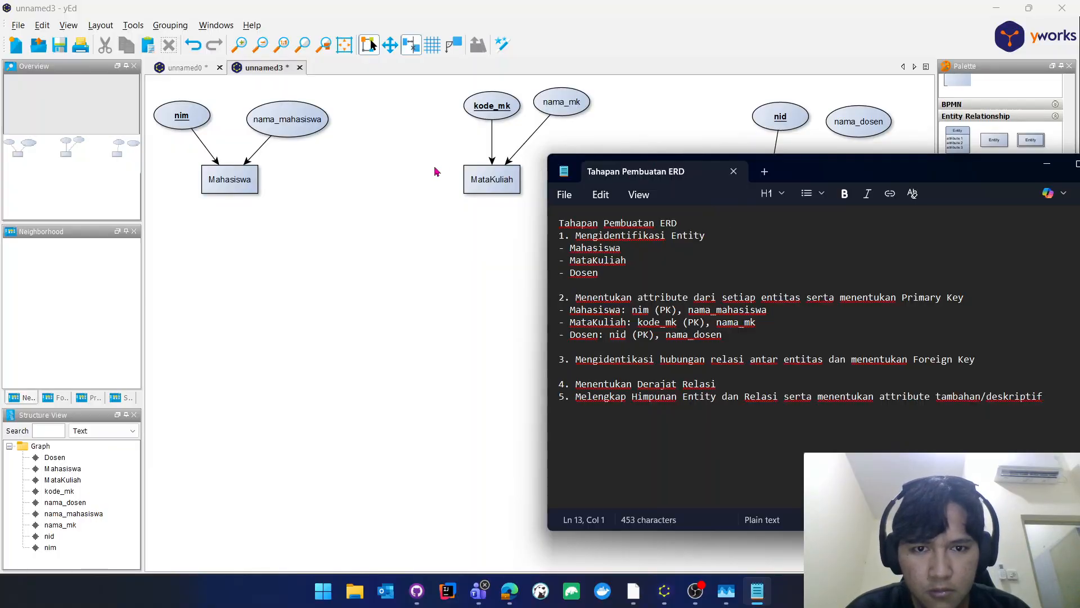
Move the Notepad window over the middle of the diagram and insert another empty line below stage 3.
{"action": "left_click_drag", "start_coordinate": [807, 175], "coordinate": [545, 181]}
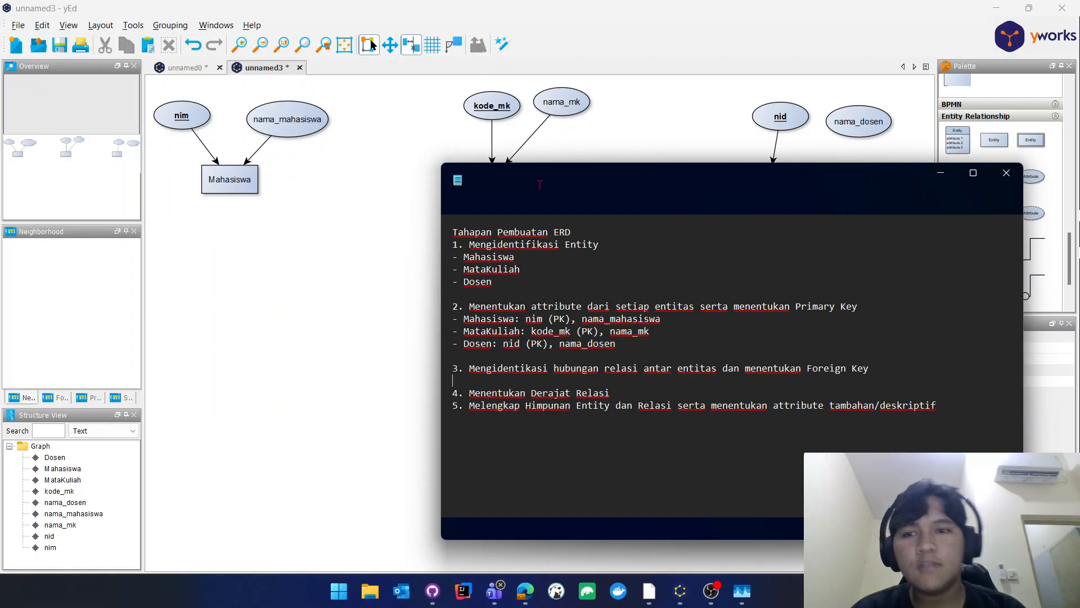
{"action": "left_click_drag", "start_coordinate": [686, 182], "coordinate": [549, 158]}
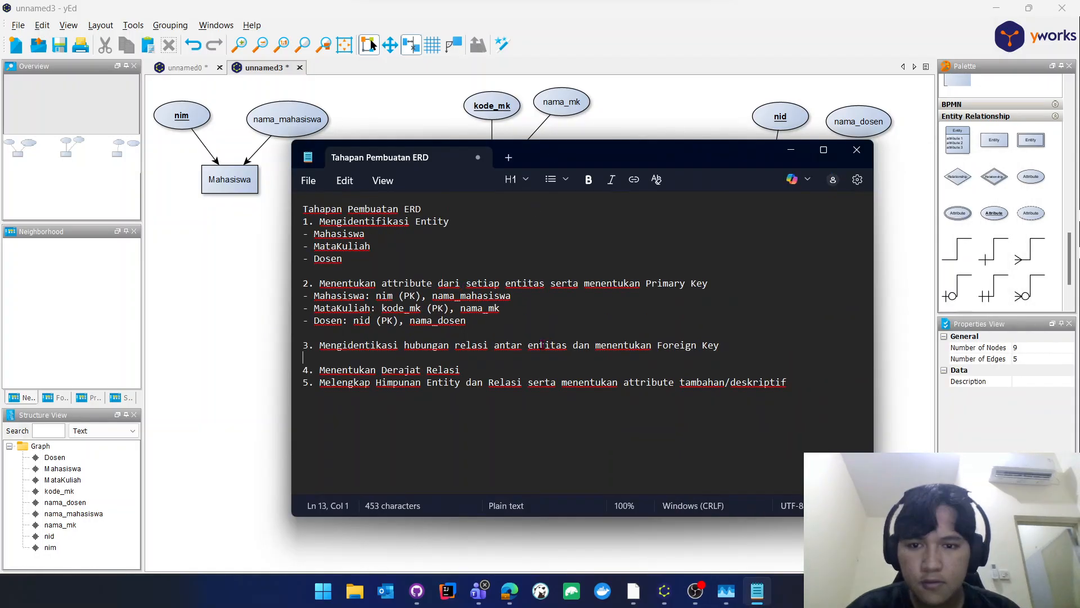
{"action": "key", "text": "Return"}
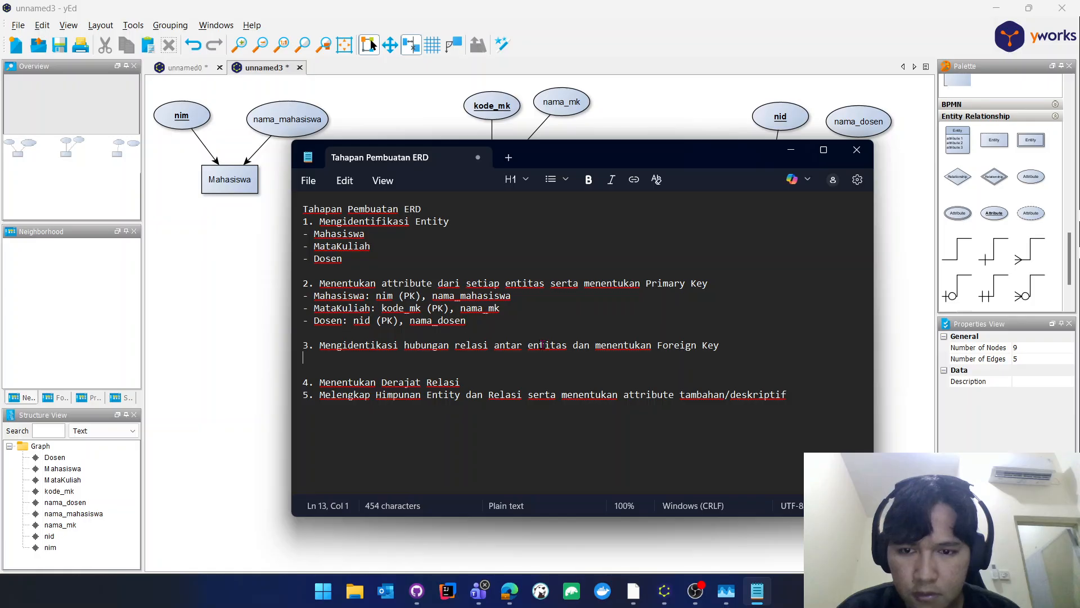
Write the entity pair "mahasiswa - matakuliah" on the line directly under the stage 3 heading.
{"action": "type", "text": "mah"}
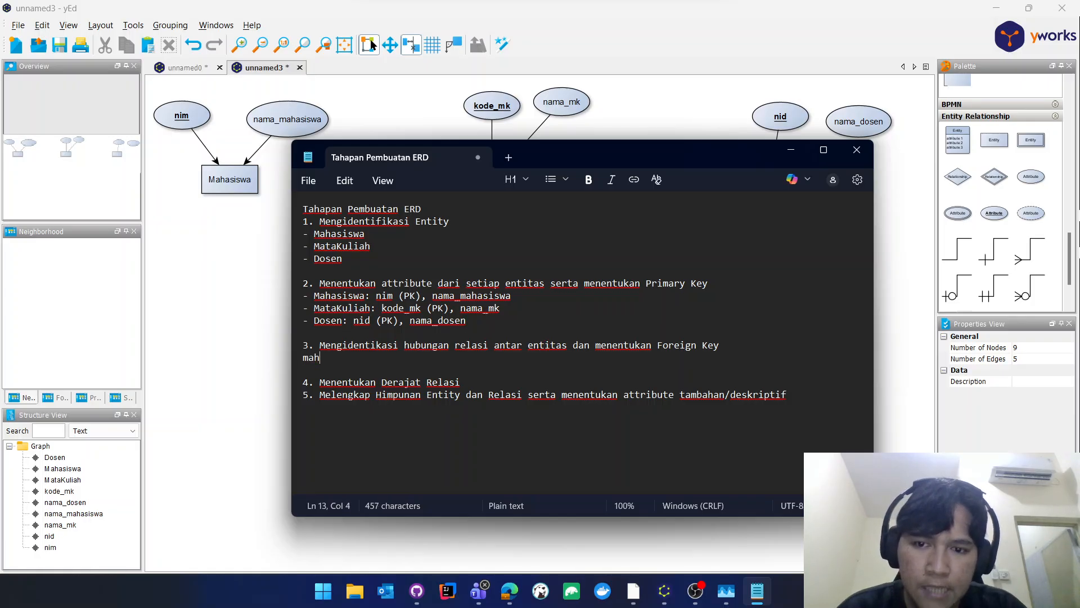
{"action": "type", "text": "asiswa"}
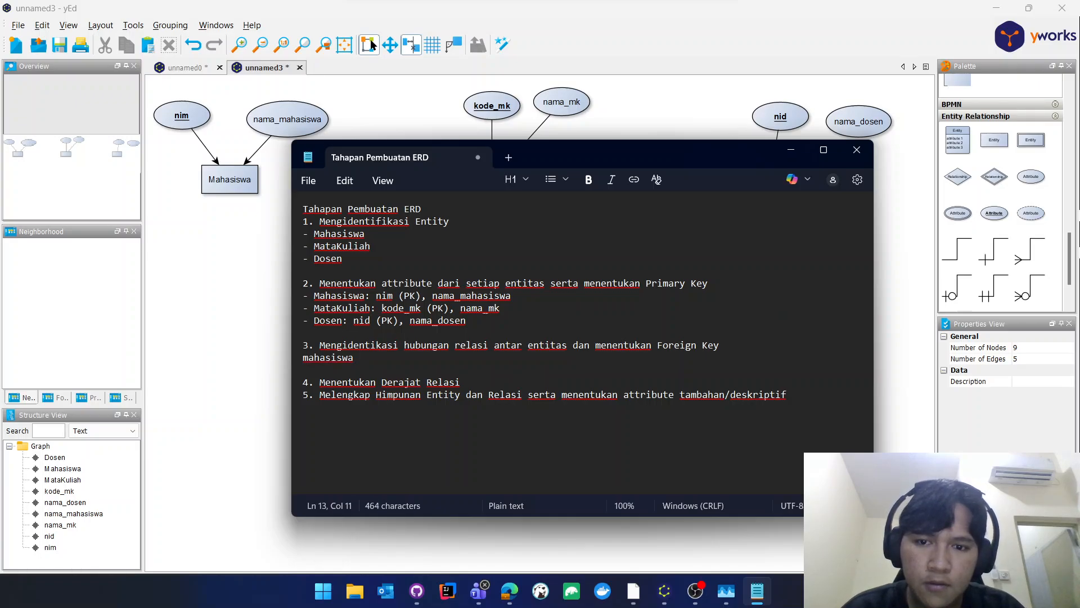
{"action": "type", "text": " - takul"}
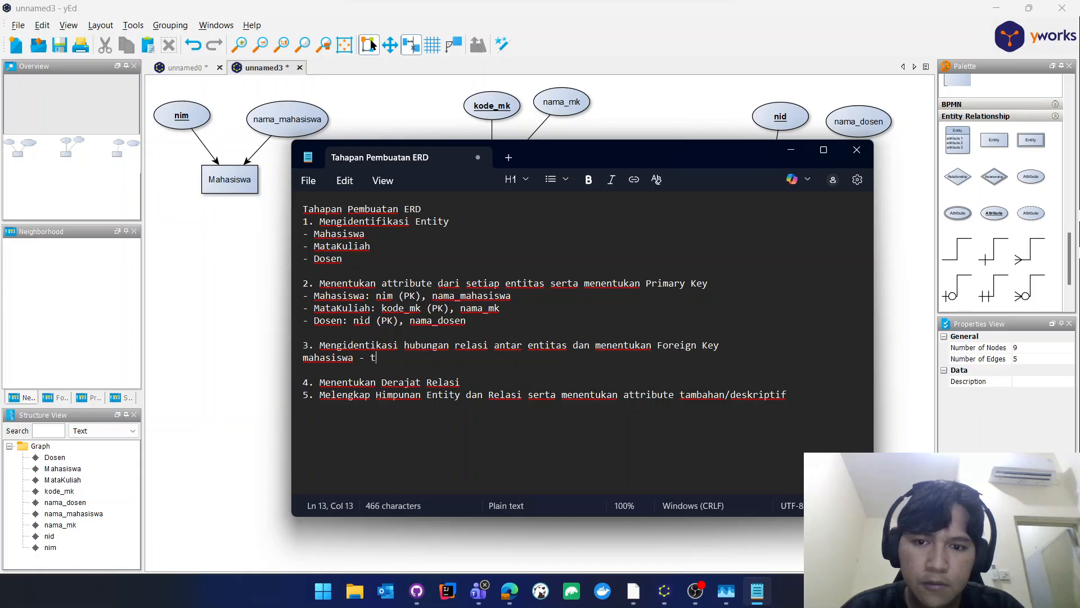
{"action": "key", "text": "BackSpace"}
{"action": "key", "text": "BackSpace"}
{"action": "key", "text": "BackSpace"}
{"action": "key", "text": "BackSpace"}
{"action": "key", "text": "BackSpace"}
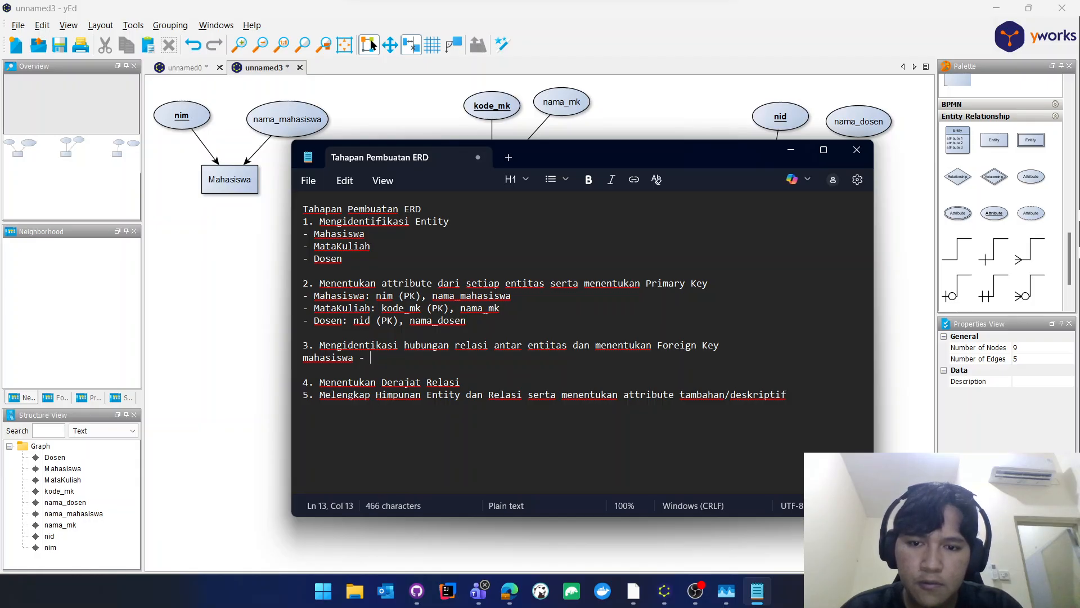
{"action": "type", "text": "matakuliah"}
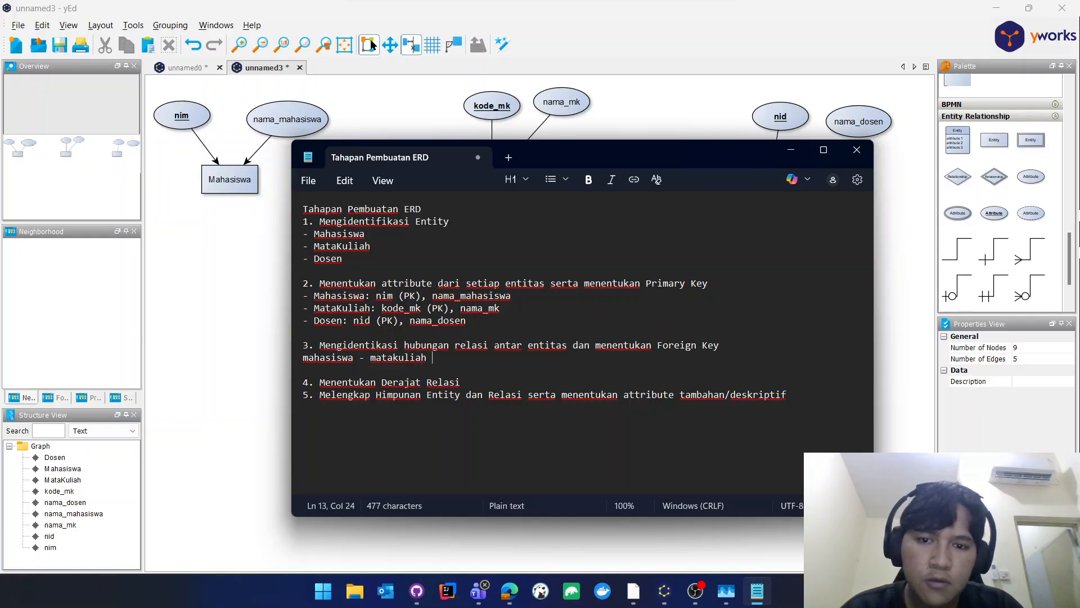
Complete the mahasiswa - matakuliah line with the relationship "= meregistrasi".
{"action": "type", "text": " ="}
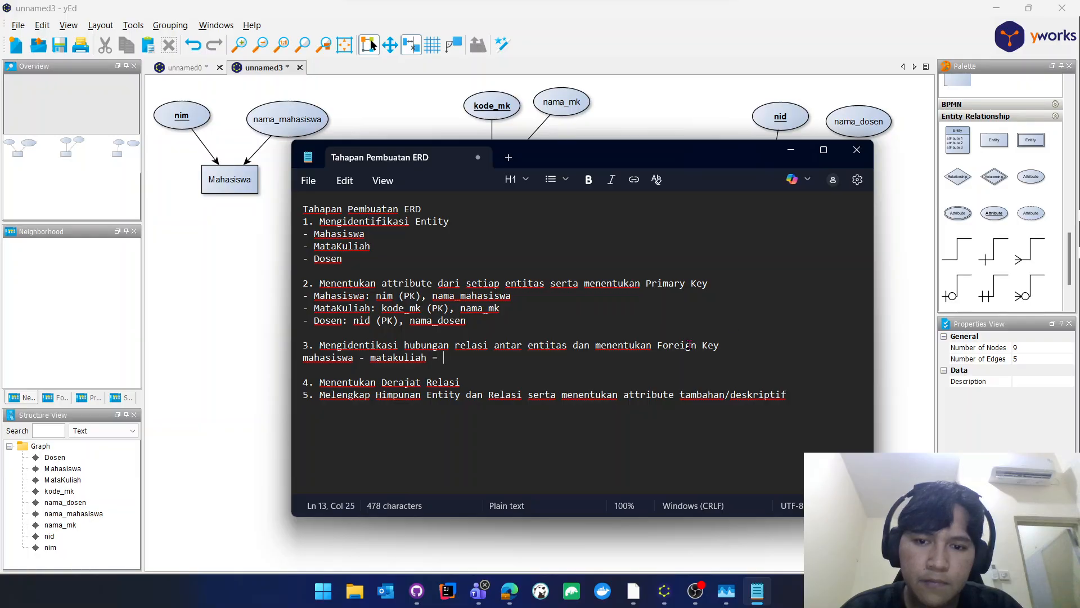
{"action": "type", "text": " mer"}
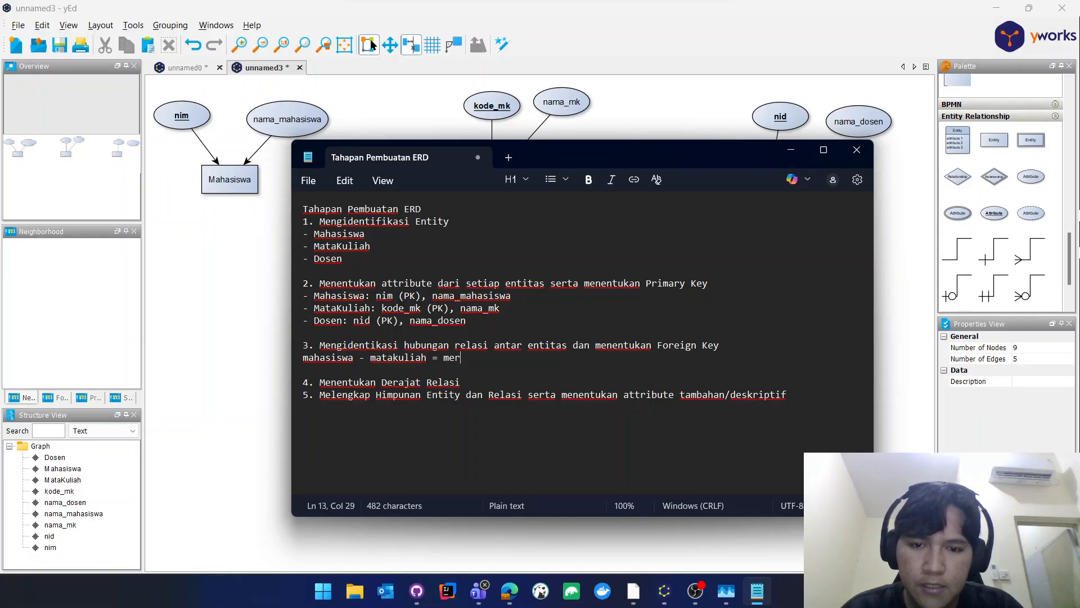
{"action": "type", "text": "i"}
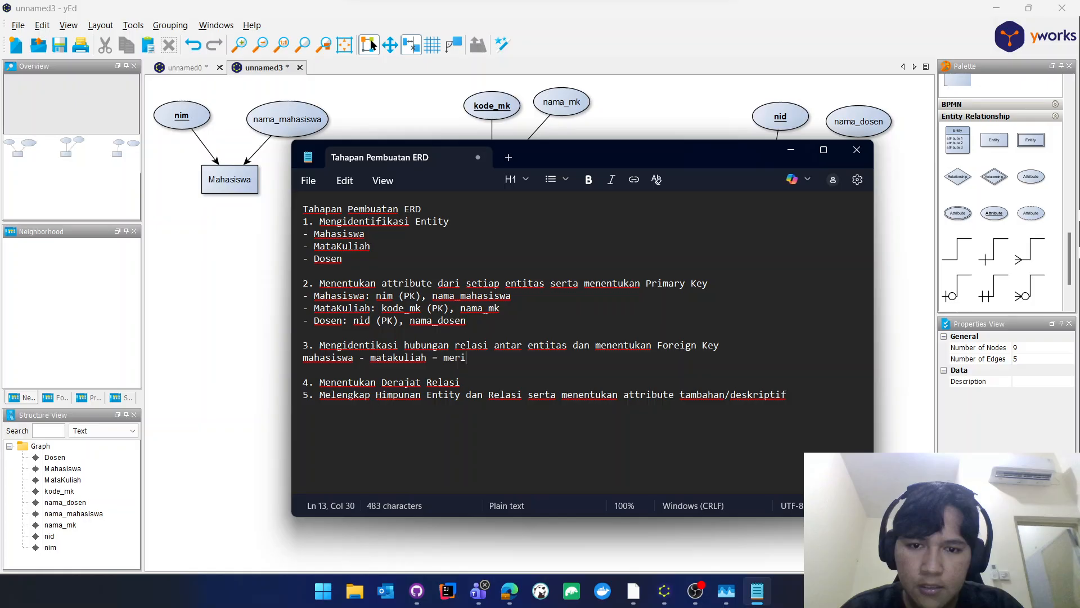
{"action": "key", "text": "BackSpace"}
{"action": "type", "text": "egist"}
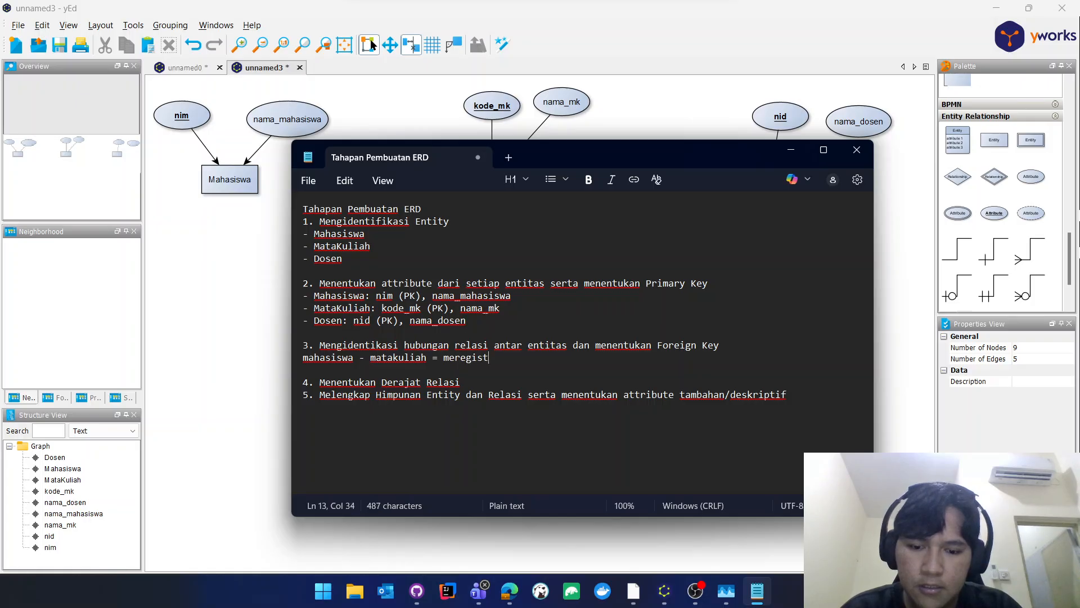
{"action": "type", "text": "ra"}
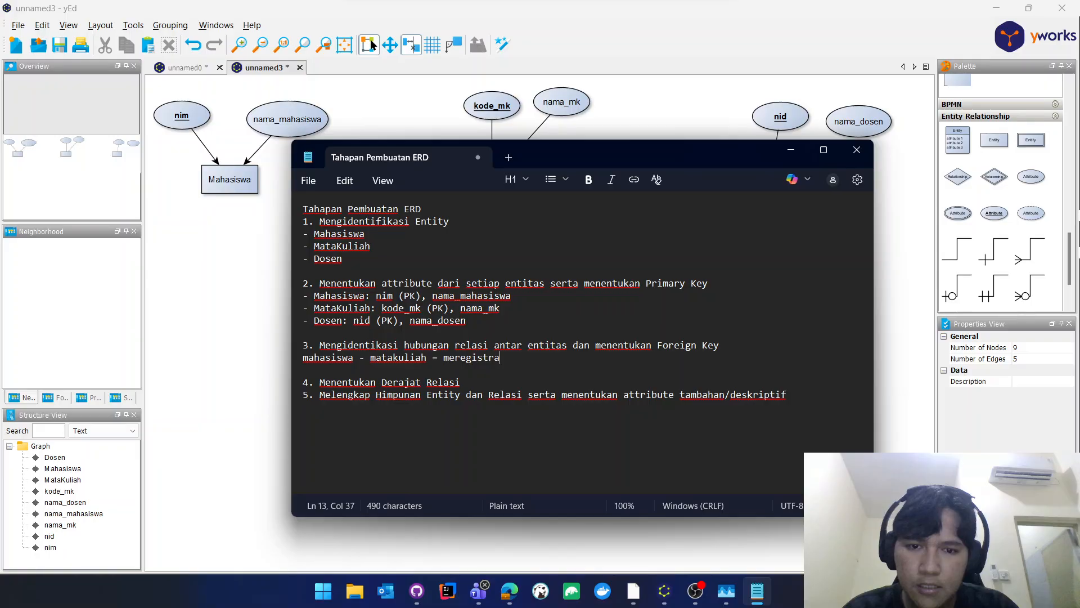
{"action": "type", "text": "si"}
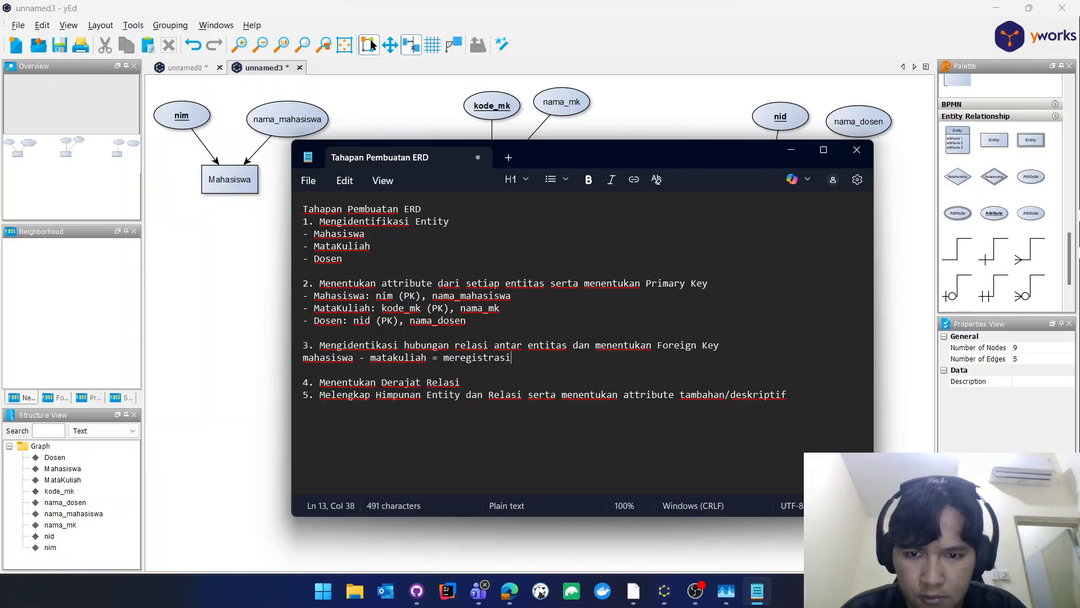
Add the reverse relationship line "matakuliah - mahasiswa = diregistrasi" under stage 3, followed by a new line.
{"action": "key", "text": "Return"}
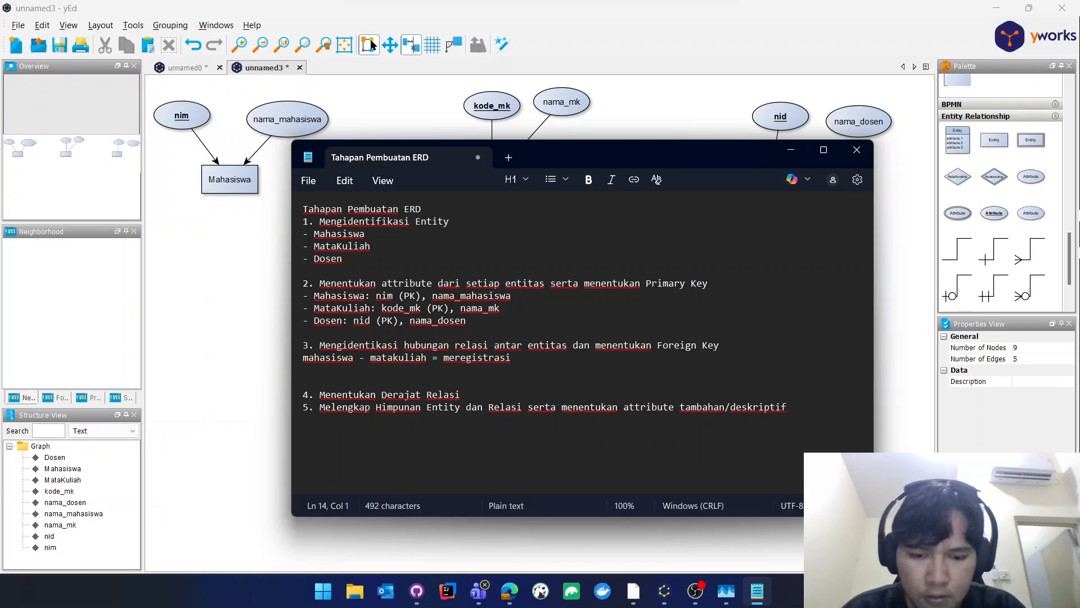
{"action": "type", "text": "m"}
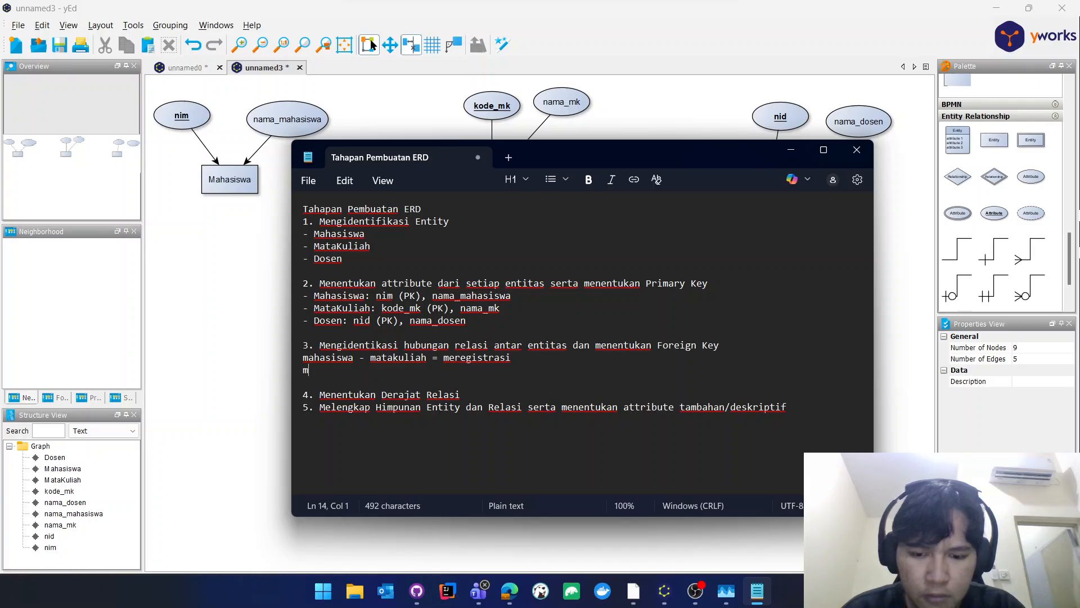
{"action": "type", "text": "a"}
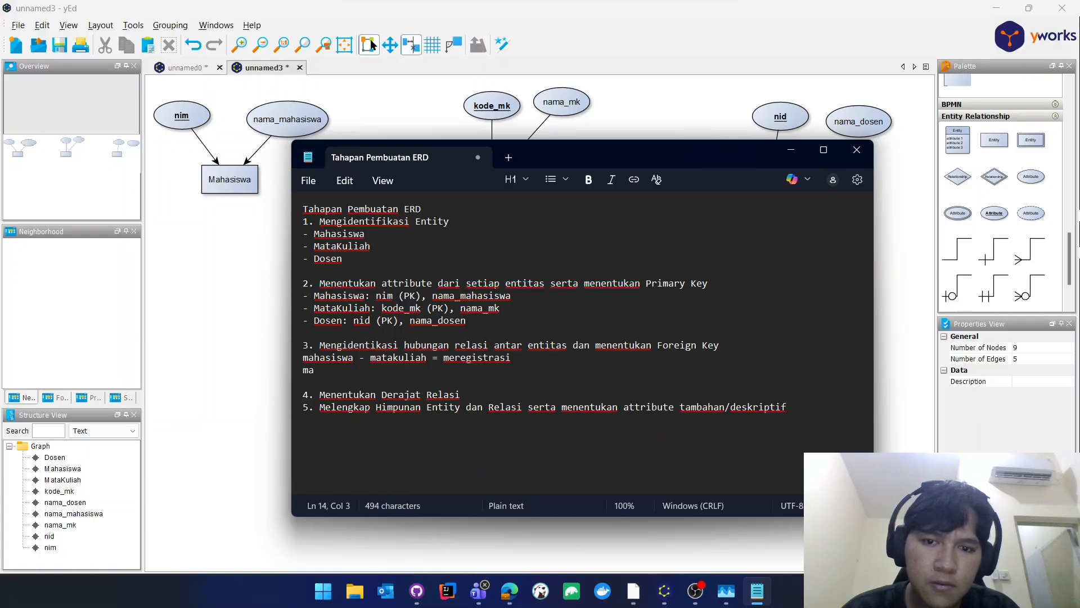
{"action": "type", "text": "taku"}
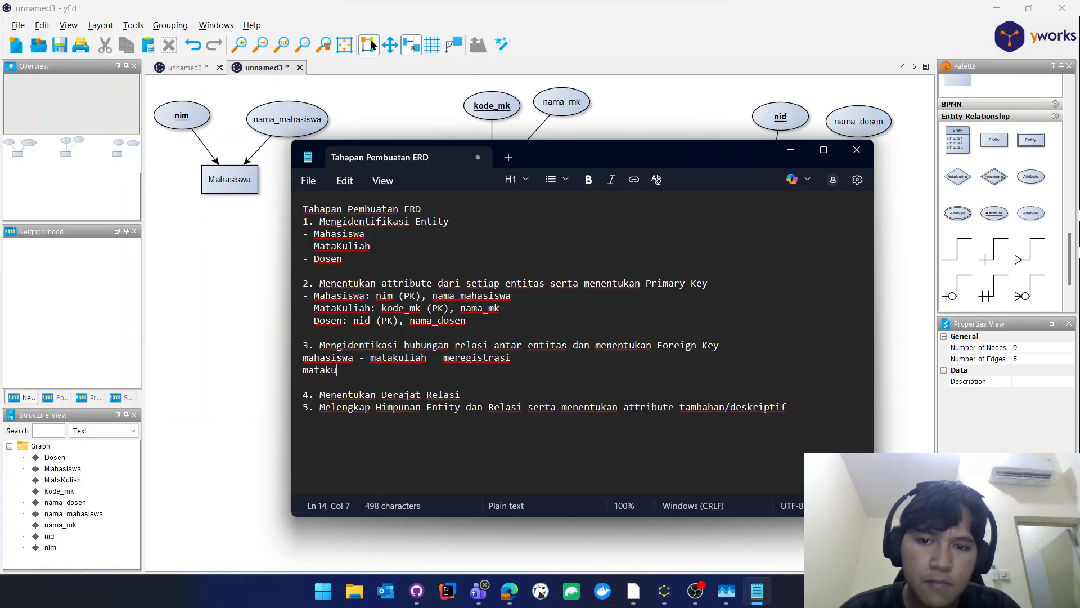
{"action": "type", "text": "liah"}
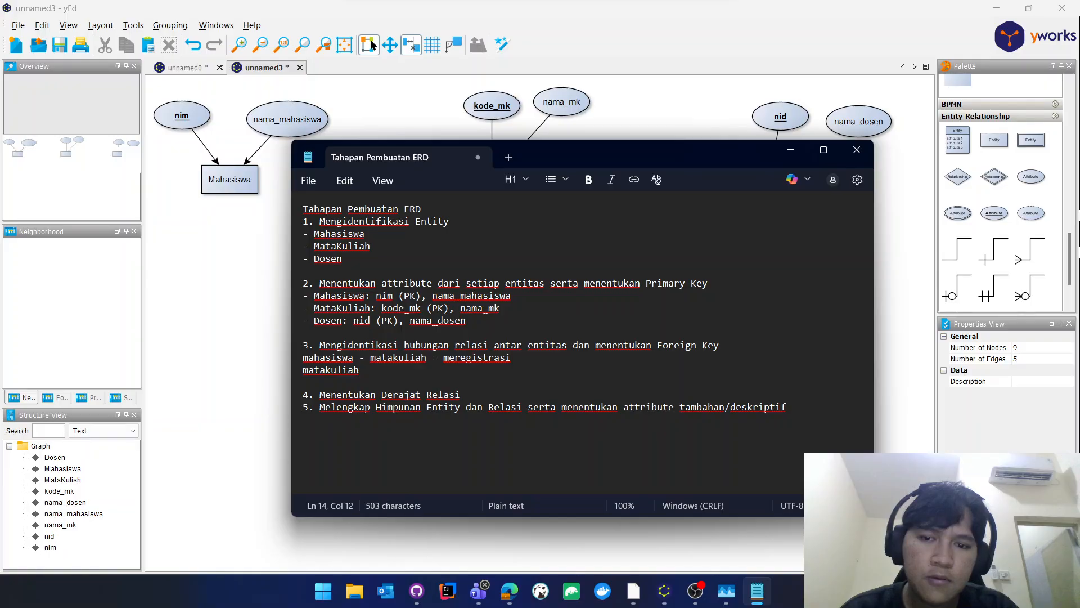
{"action": "type", "text": " - maha"}
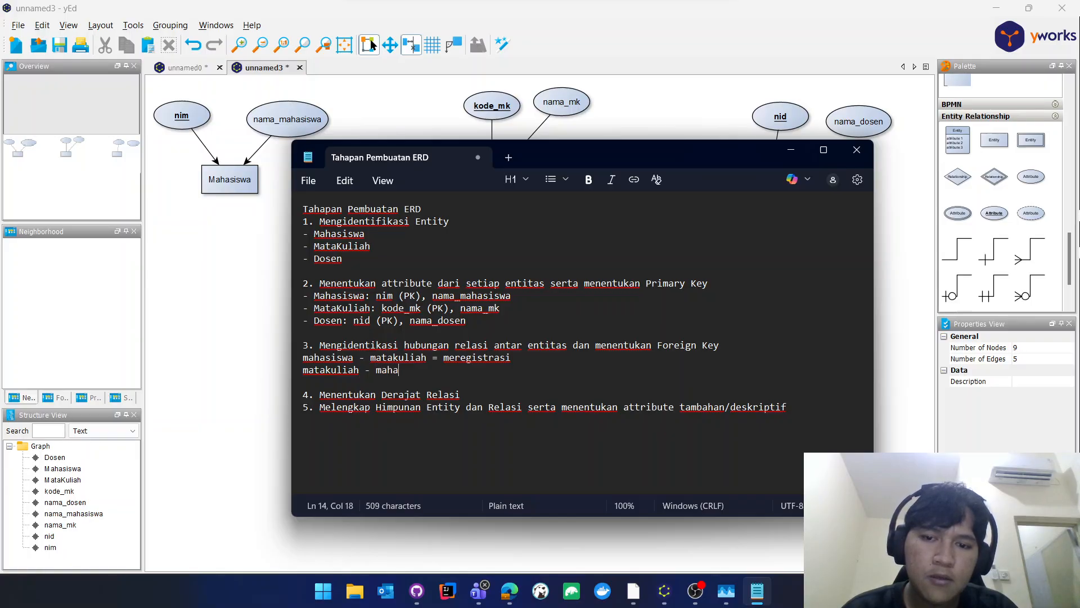
{"action": "type", "text": "siswa "}
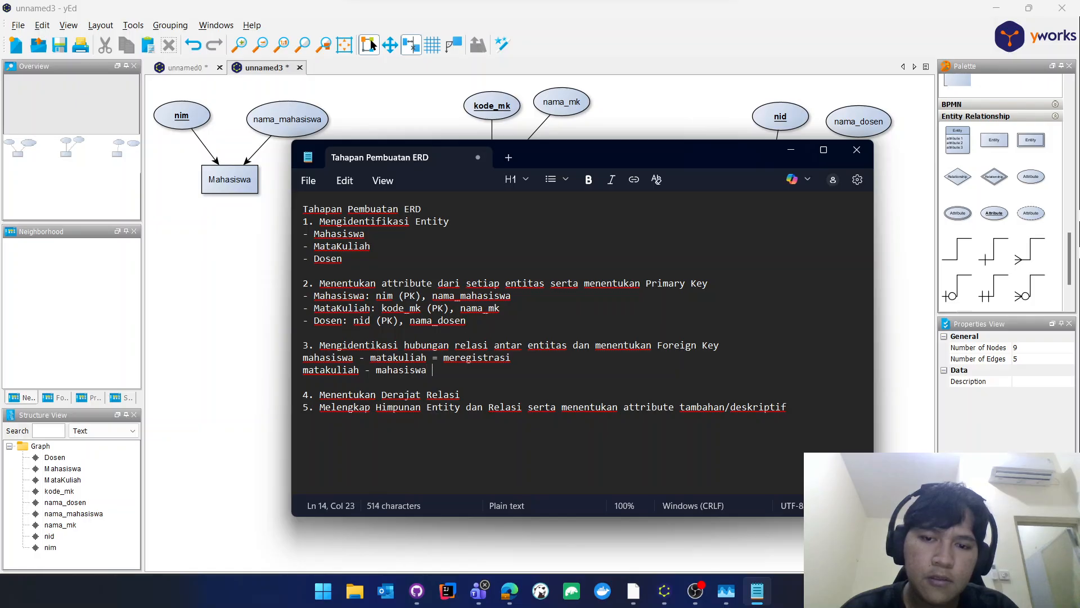
{"action": "type", "text": "="}
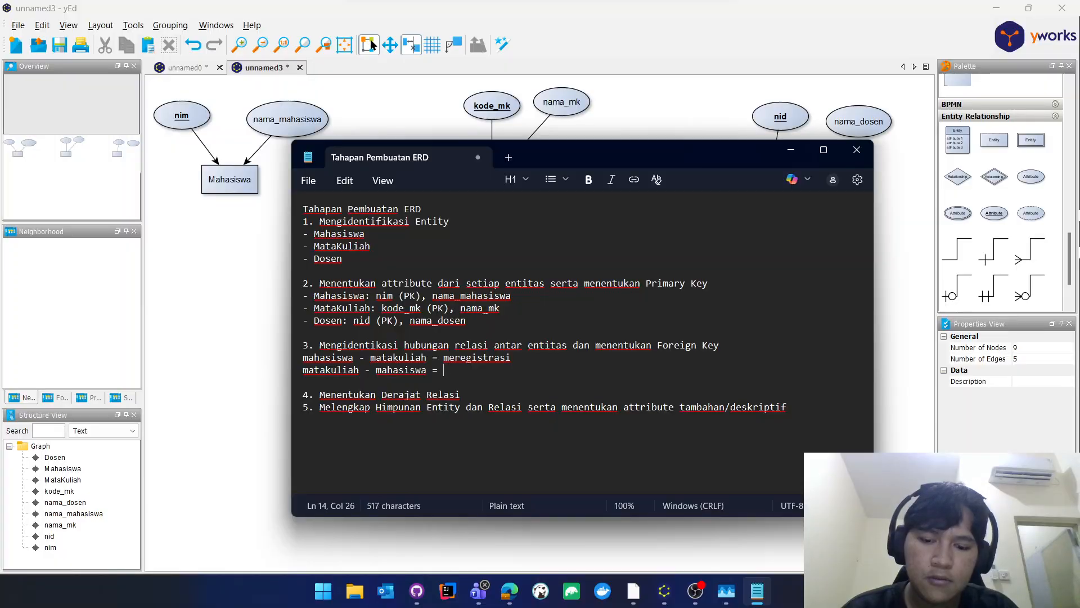
{"action": "type", "text": " dir"}
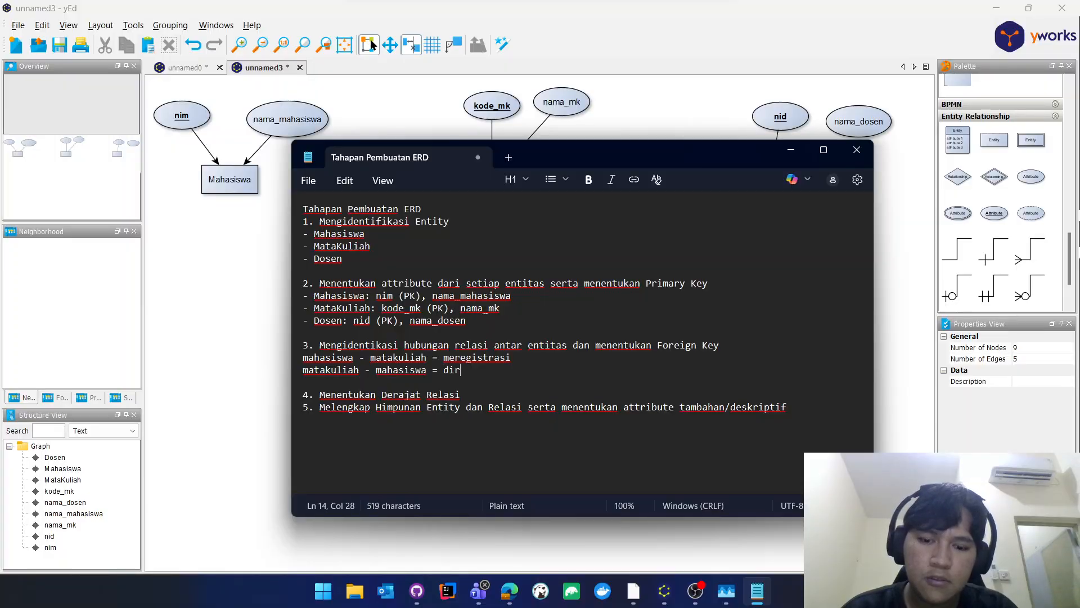
{"action": "type", "text": "egistrasi"}
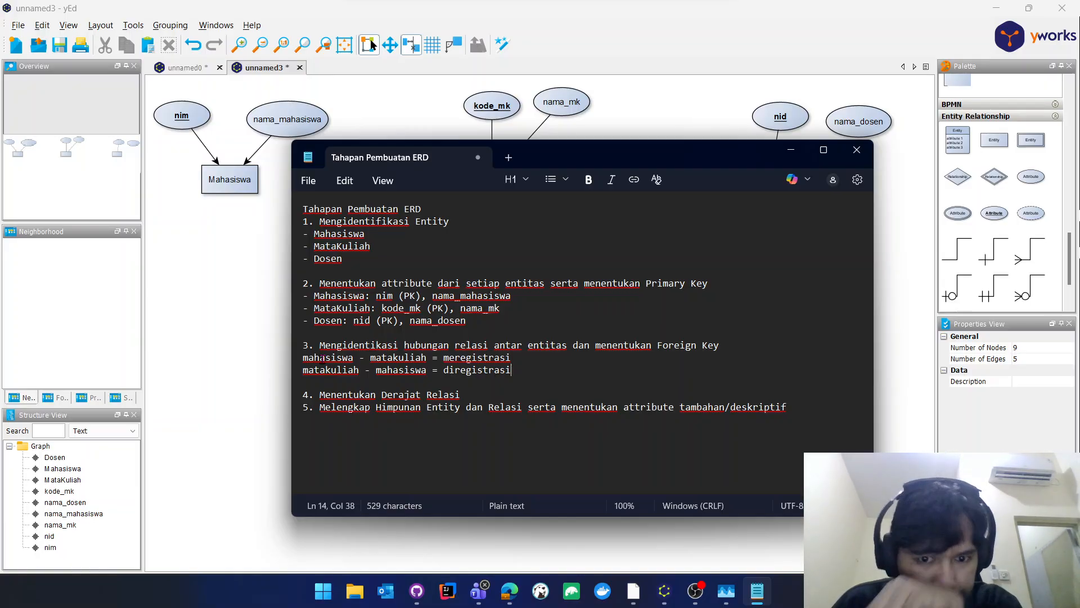
{"action": "key", "text": "Return"}
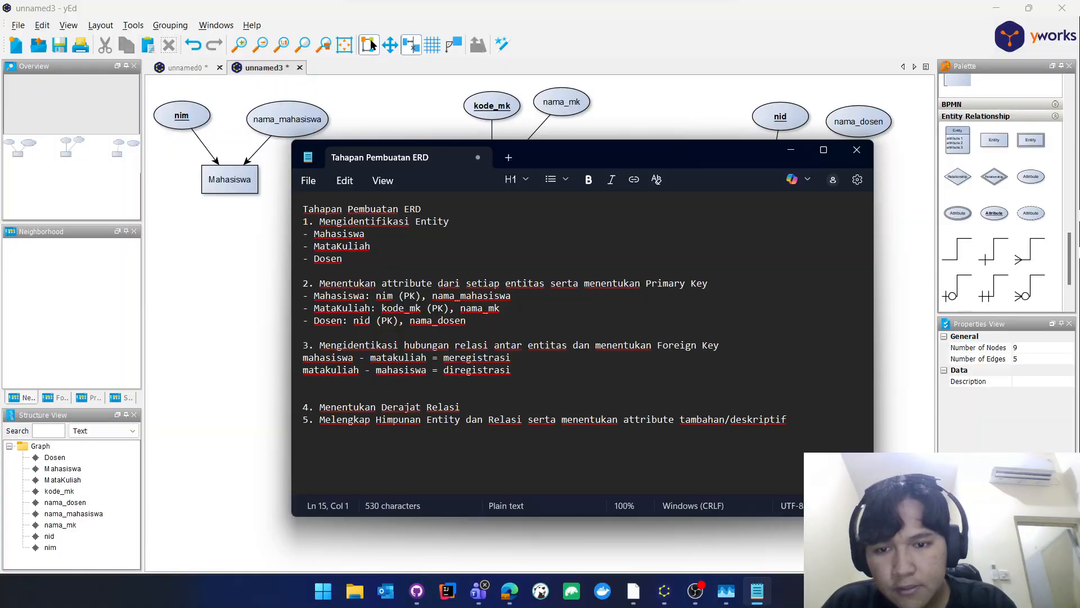
{"action": "type", "text": "saha"}
{"action": "key", "text": "BackSpace"}
{"action": "key", "text": "BackSpace"}
{"action": "key", "text": "BackSpace"}
{"action": "key", "text": "BackSpace"}
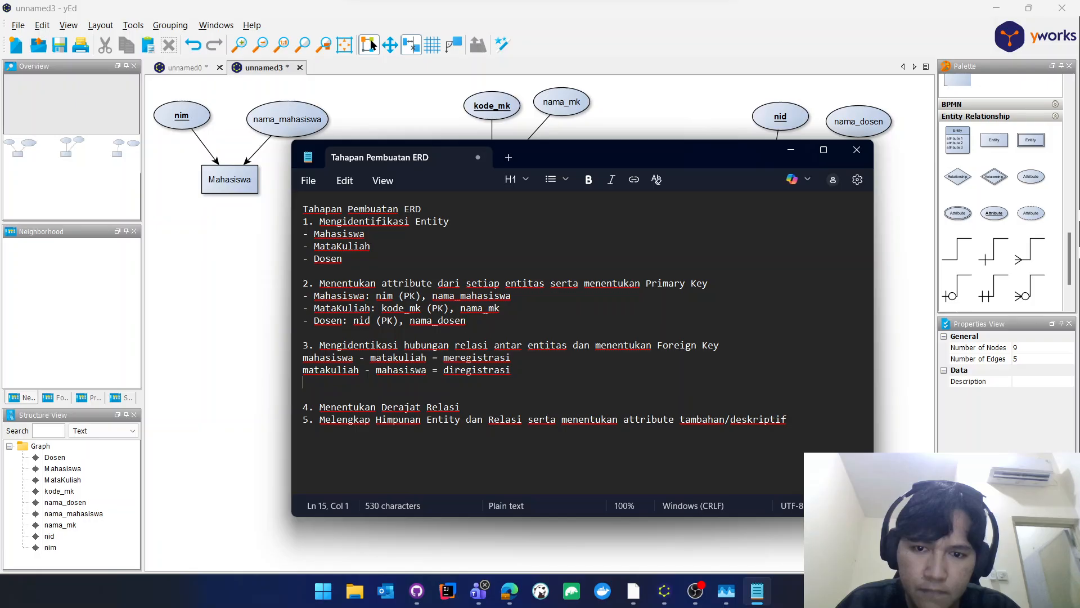
Write the third relationship line "dosen - matakuliah = mengajar" under stage 3.
{"action": "type", "text": "d"}
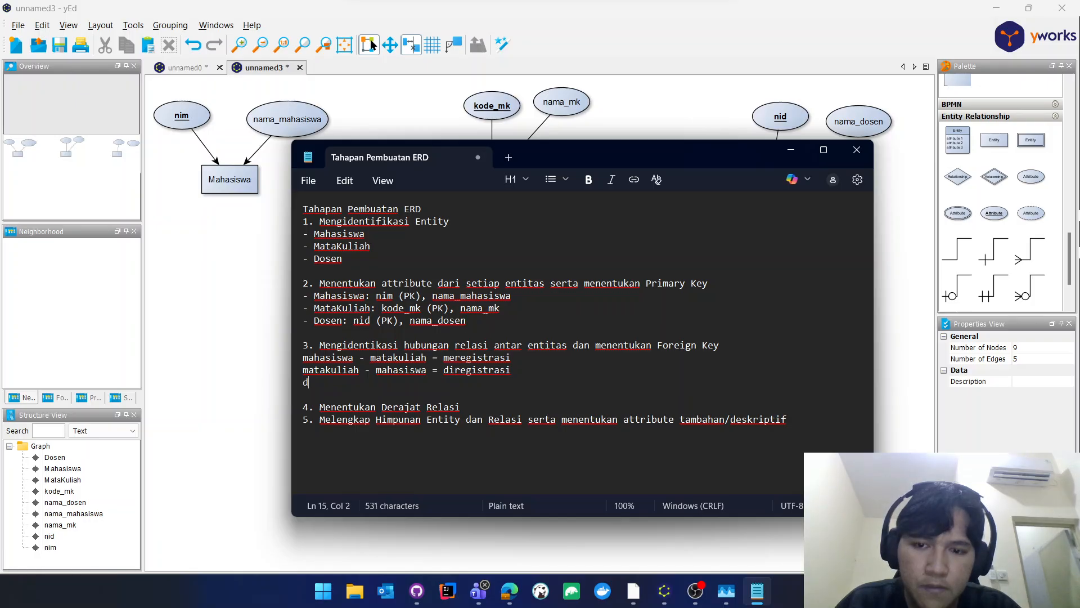
{"action": "type", "text": "osen - "}
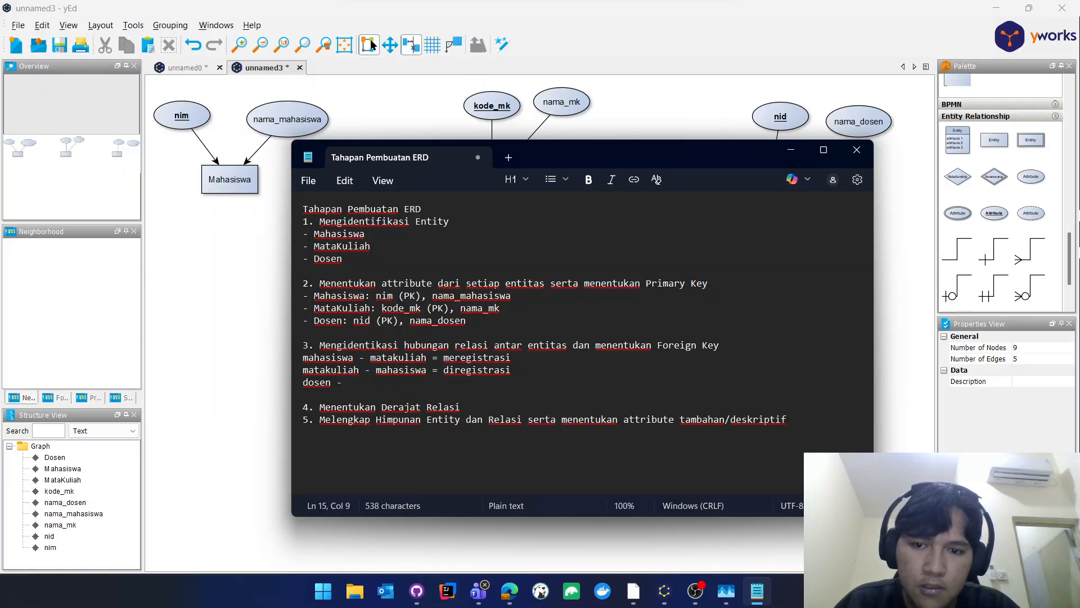
{"action": "type", "text": " matakuliah"}
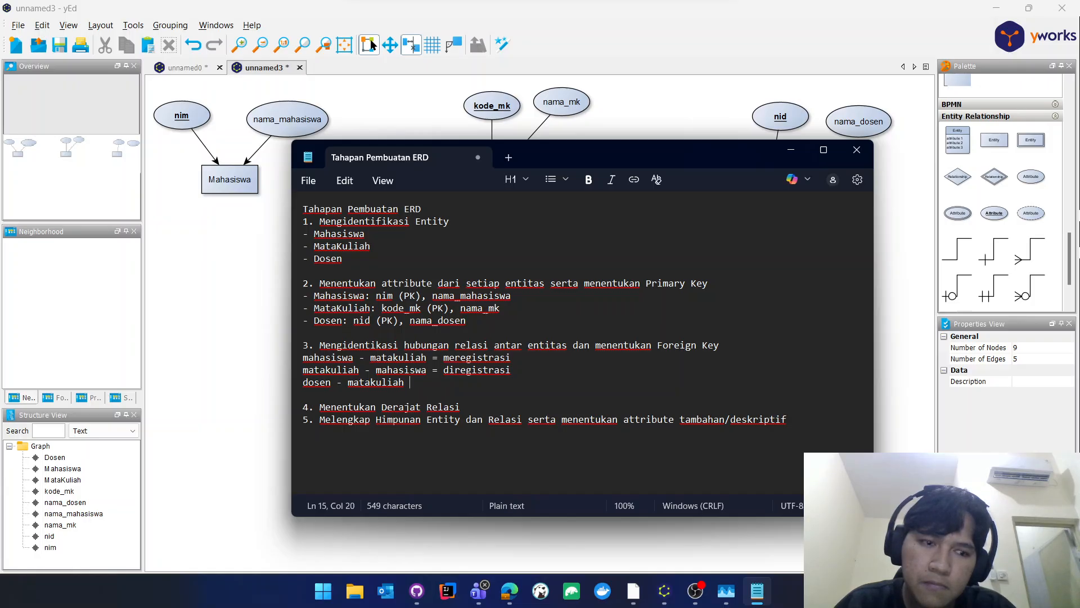
{"action": "type", "text": "="}
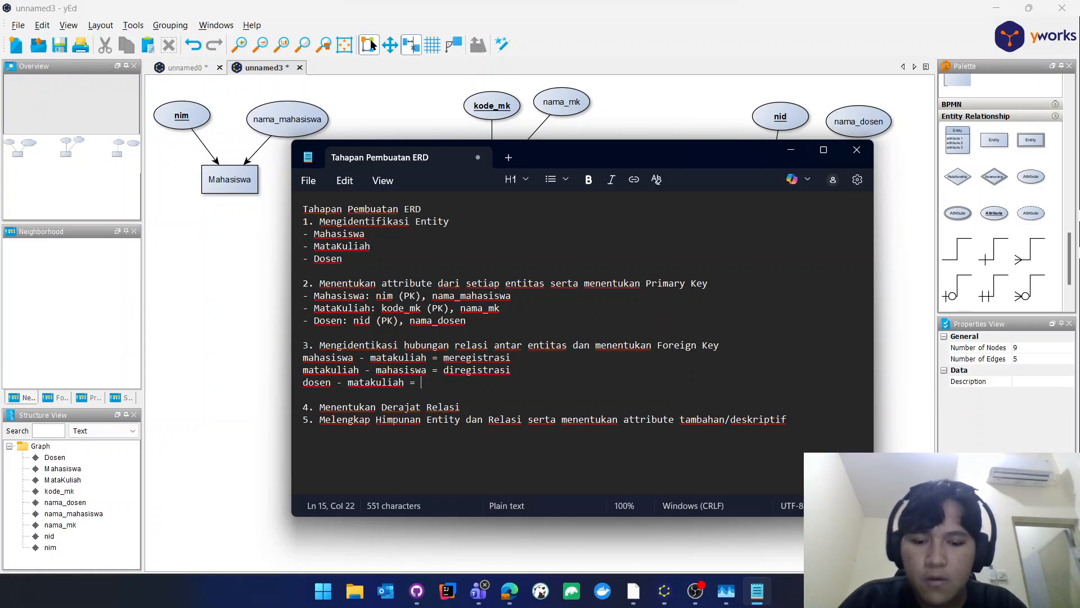
{"action": "type", "text": "menga"}
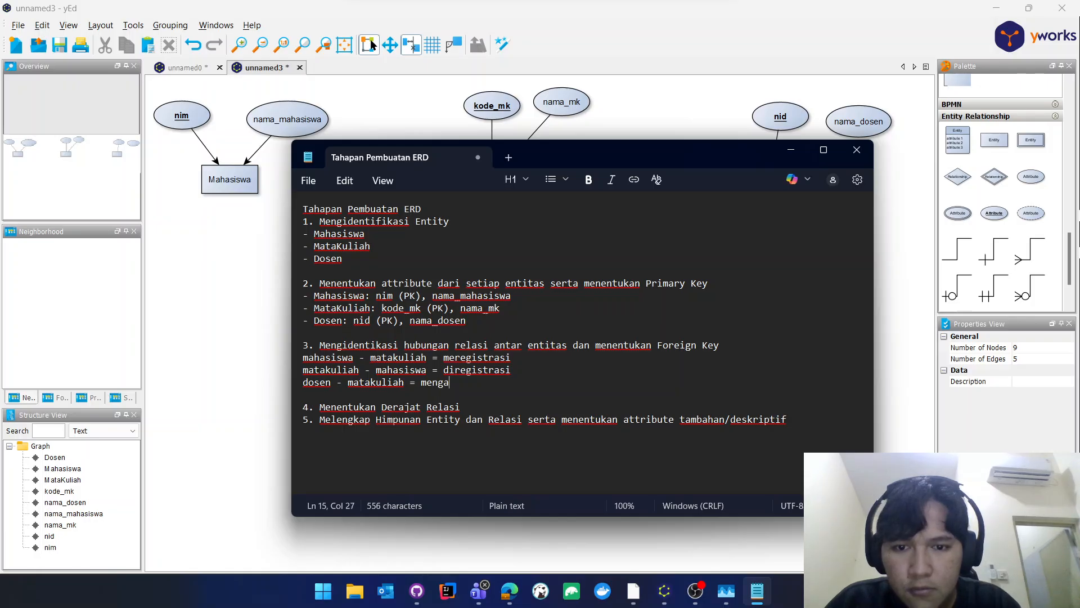
{"action": "type", "text": "jar"}
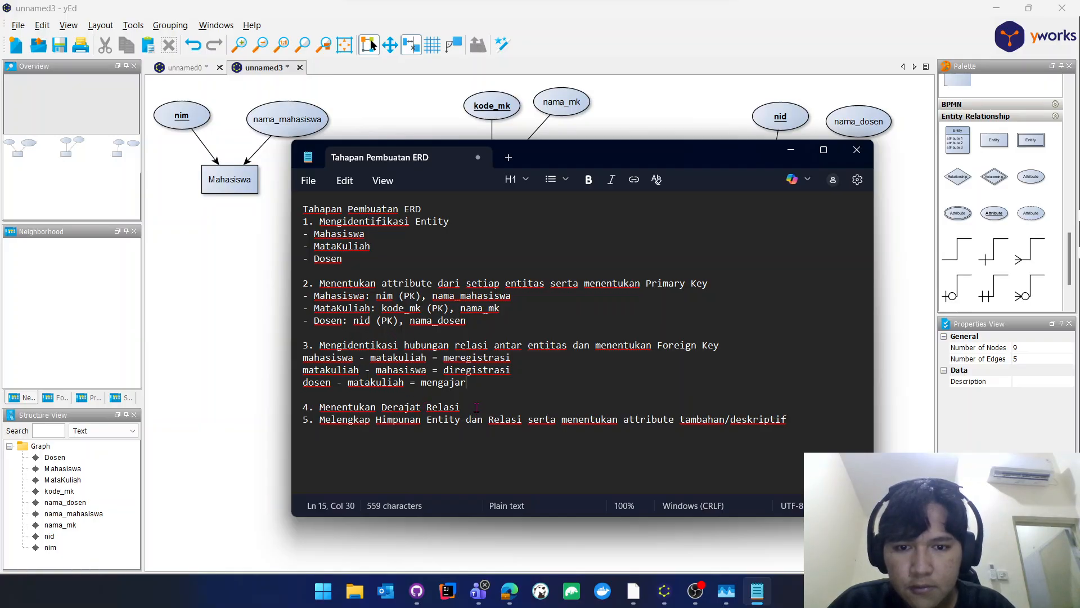
Separate stages 4 and 5 with empty lines, start a "-" bullet under stage 4, and move the Notepad window aside to uncover the diagram.
{"action": "key", "text": "Return"}
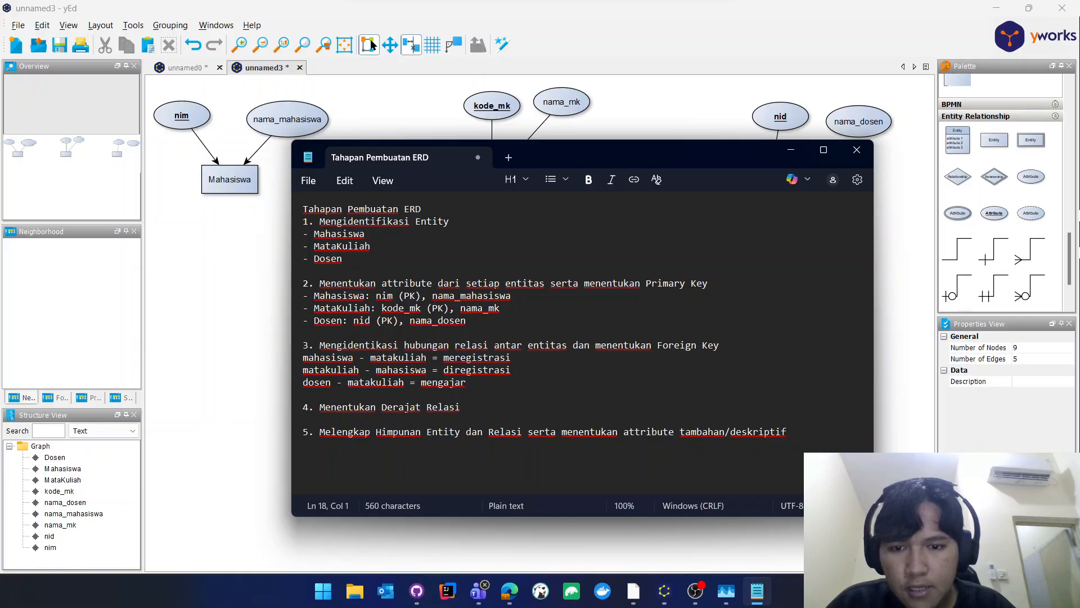
{"action": "key", "text": "Return"}
{"action": "type", "text": "-"}
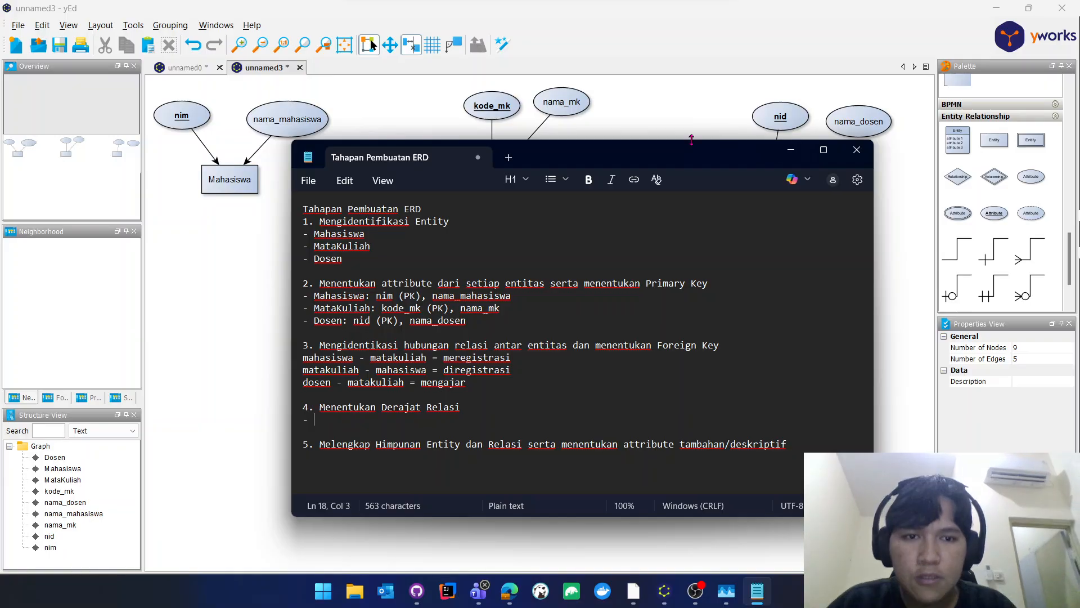
{"action": "left_click_drag", "start_coordinate": [677, 166], "coordinate": [859, 196]}
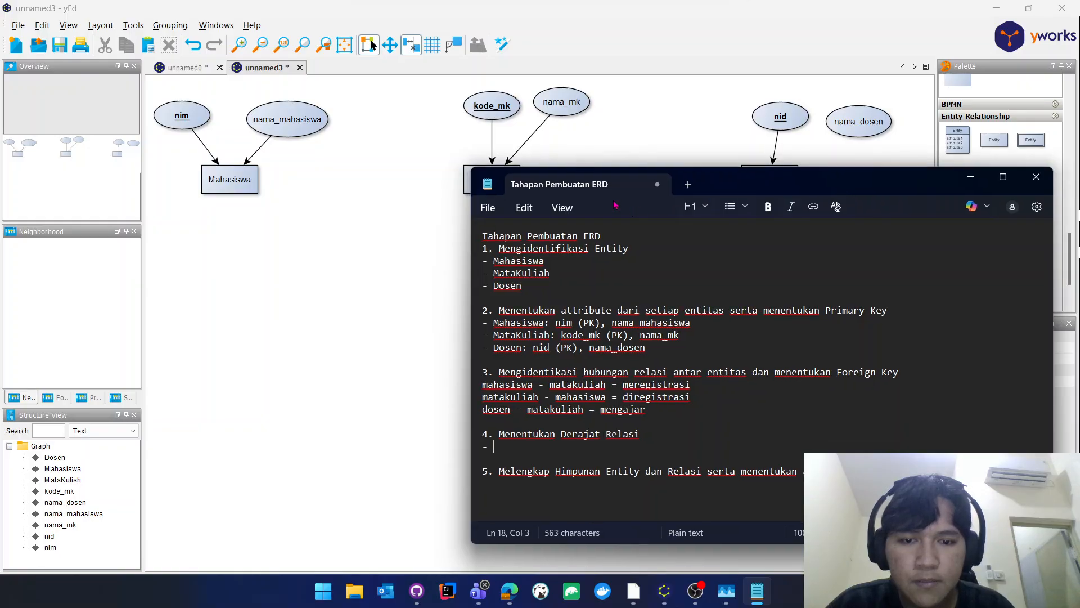
Return to the yEd diagram, place a Relationship diamond between Mahasiswa and MataKuliah, and shift the MataKuliah entity closer to Dosen.
{"action": "left_click", "coordinate": [387, 177]}
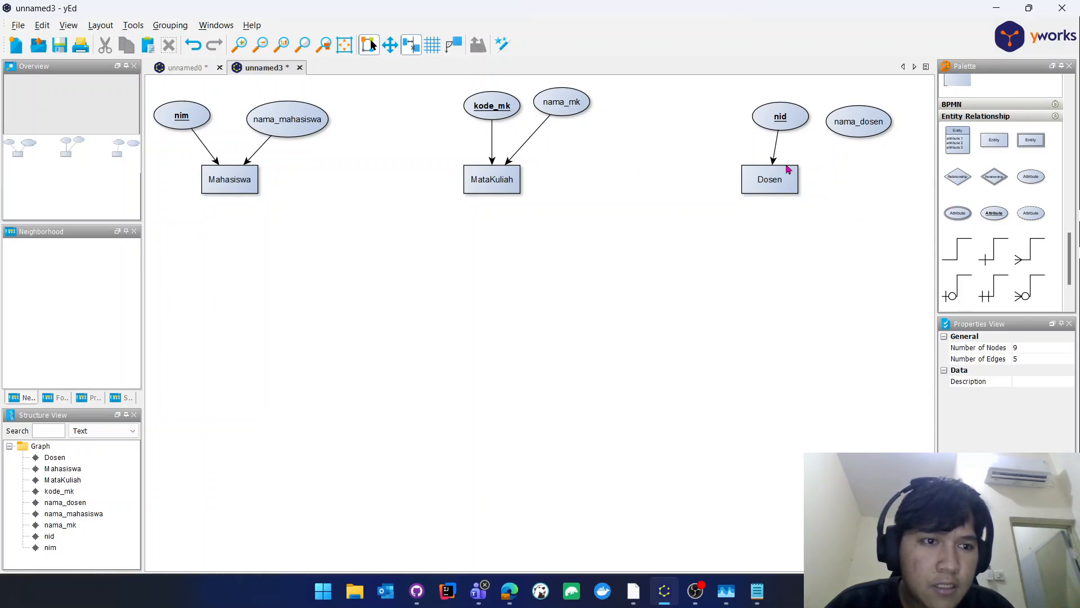
{"action": "left_click_drag", "start_coordinate": [788, 169], "coordinate": [326, 186]}
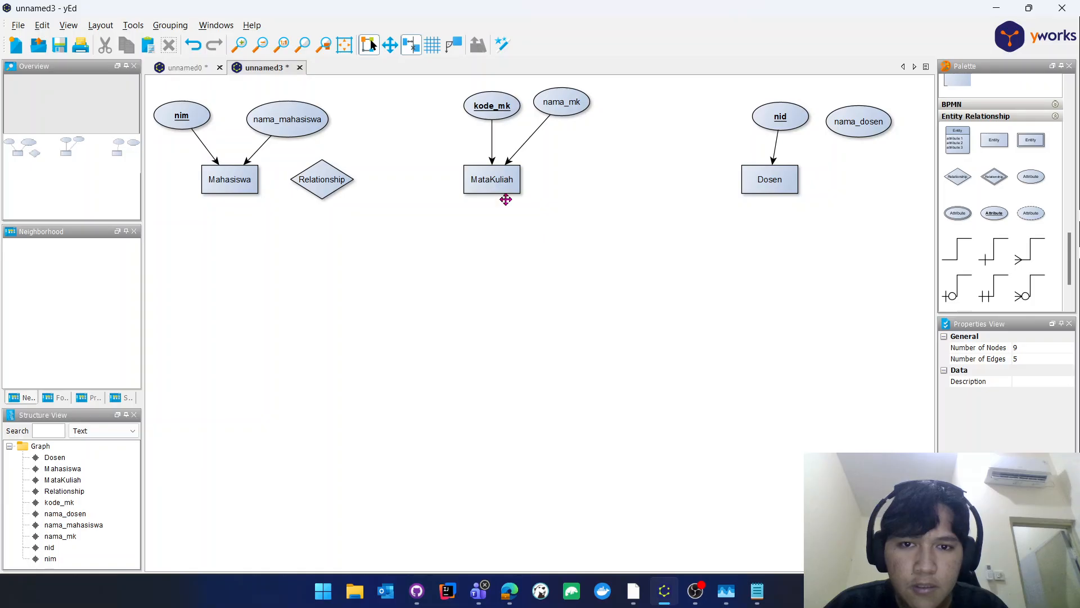
{"action": "left_click", "coordinate": [491, 180]}
{"action": "left_click_drag", "start_coordinate": [491, 180], "coordinate": [518, 248]}
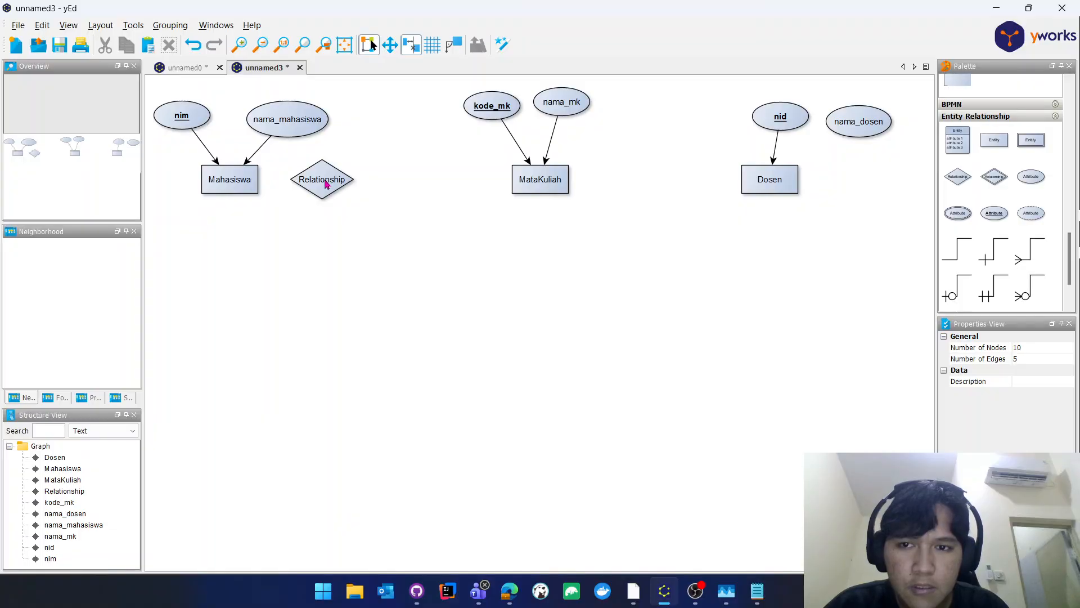
Label the relationship diamond beside Mahasiswa "Meregistrasi".
{"action": "double_click", "coordinate": [326, 183]}
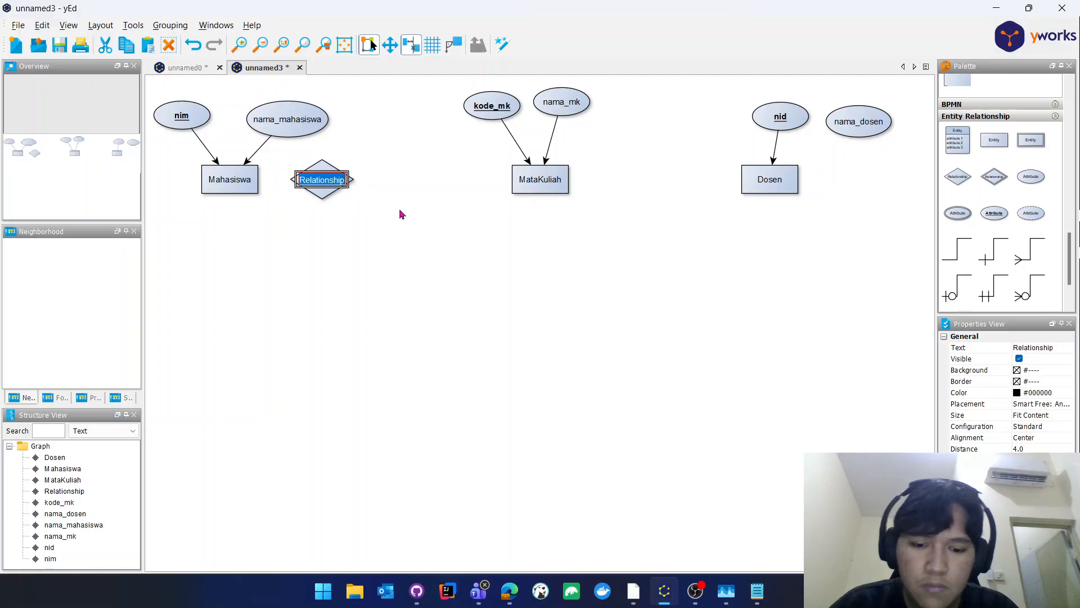
{"action": "type", "text": "Mengi"}
{"action": "key", "text": "BackSpace"}
{"action": "key", "text": "BackSpace"}
{"action": "type", "text": "eg"}
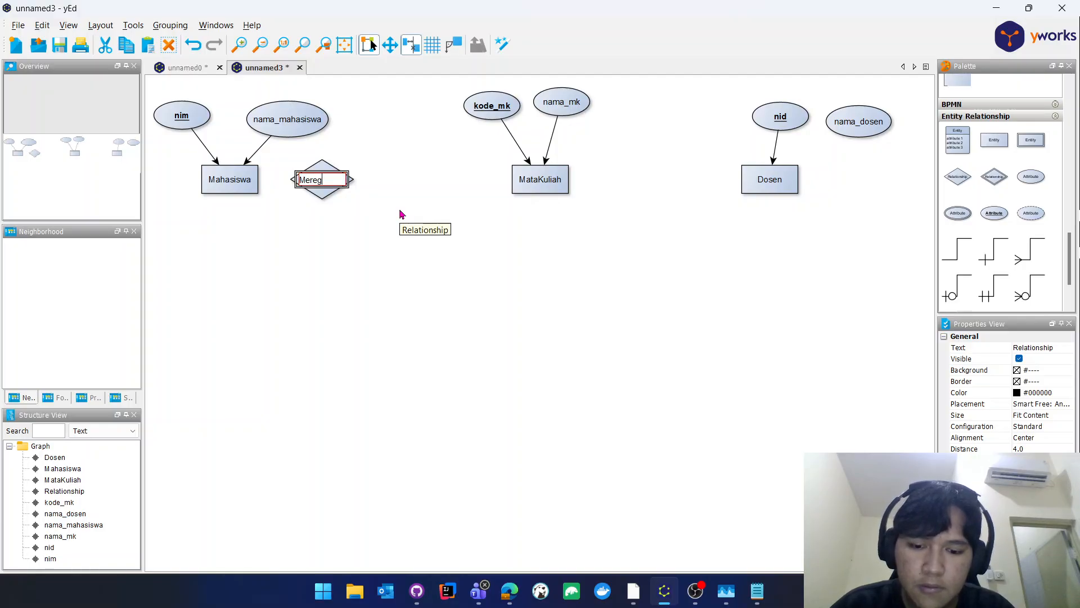
{"action": "type", "text": "istrasi"}
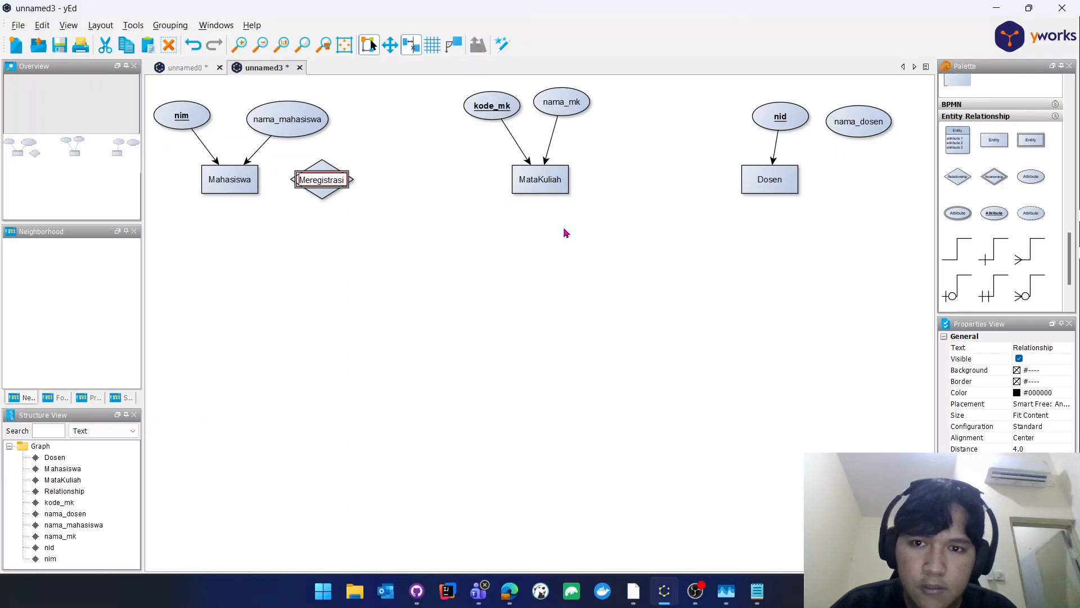
{"action": "key", "text": "Return"}
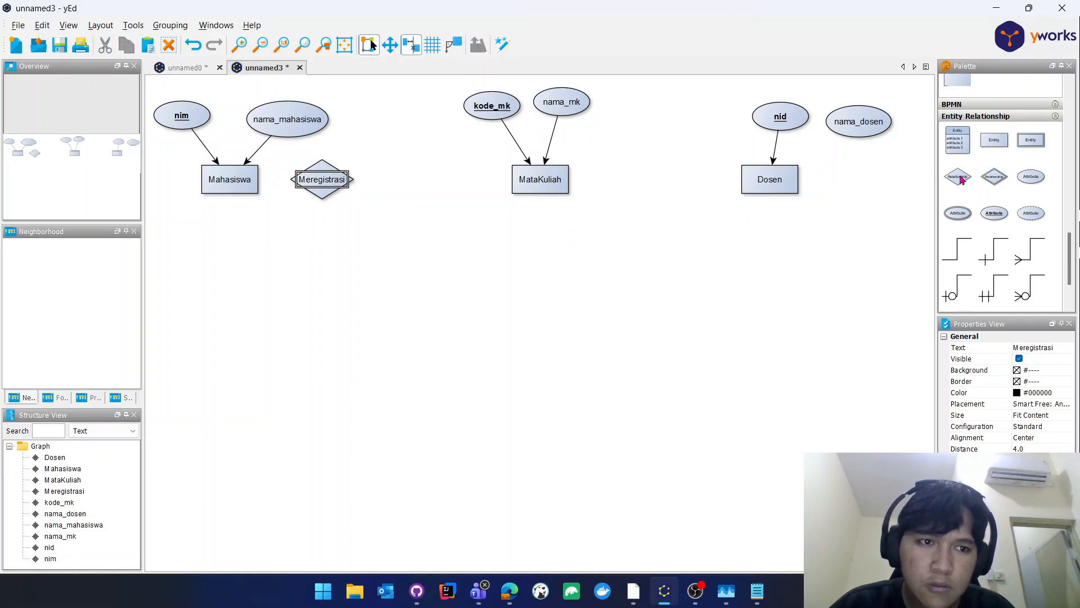
Add a second Relationship diamond between Meregistrasi and MataKuliah and start its label with "Di".
{"action": "left_click_drag", "start_coordinate": [958, 177], "coordinate": [448, 178]}
{"action": "left_click", "coordinate": [446, 180]}
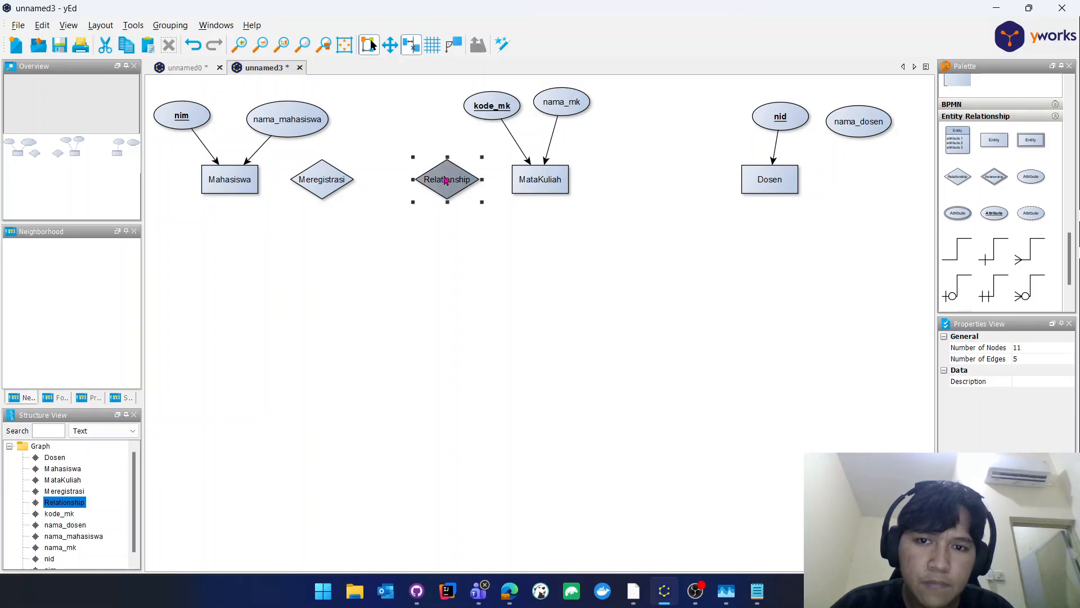
{"action": "double_click", "coordinate": [446, 180]}
{"action": "type", "text": "Di"}
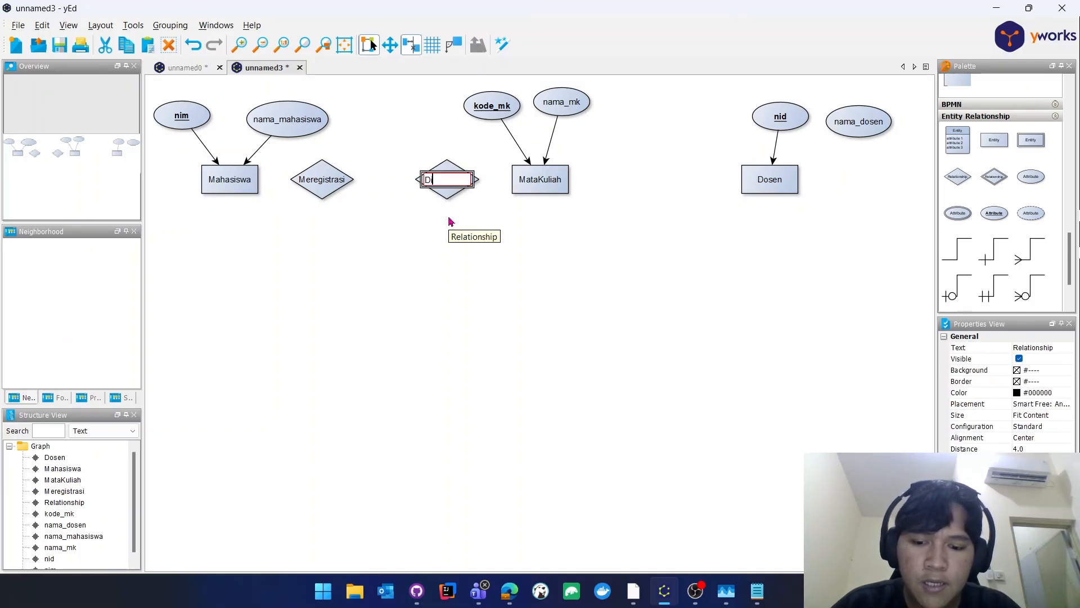
Label the relationship diamond beside the MataKuliah entity as Diregistrasi.
{"action": "type", "text": "registras"}
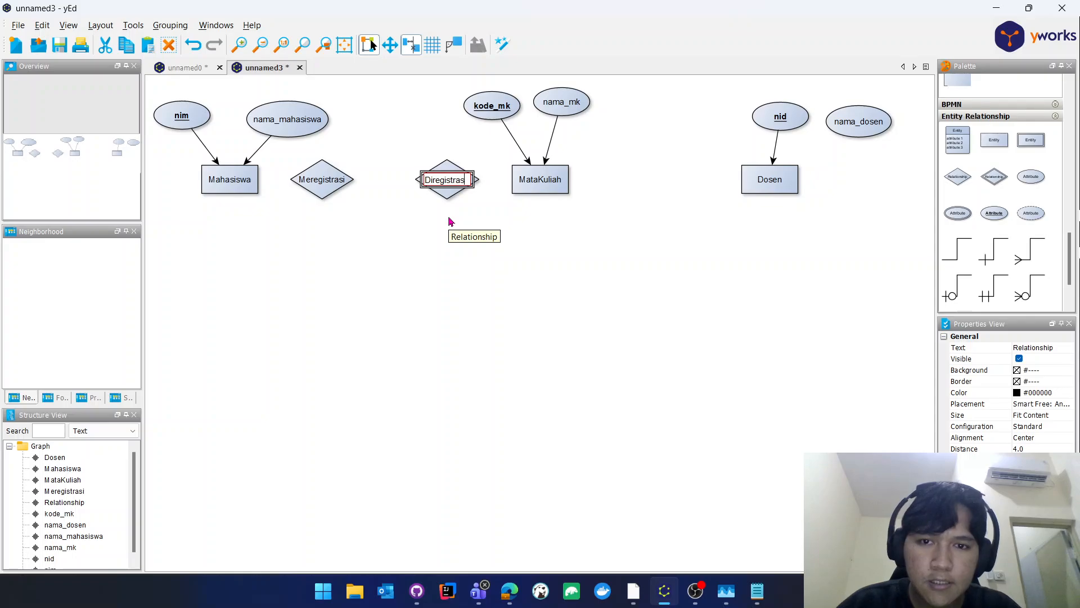
{"action": "type", "text": "i"}
{"action": "key", "text": "Return"}
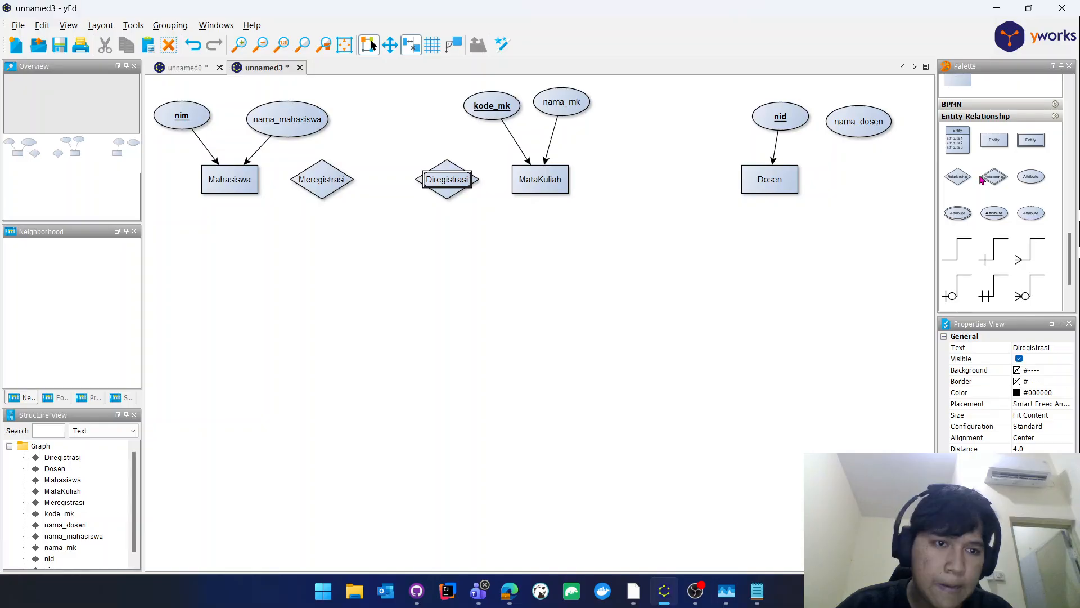
Add a relationship diamond between the MataKuliah and Dosen entities and label it Mengajar.
{"action": "left_click_drag", "start_coordinate": [957, 176], "coordinate": [651, 184]}
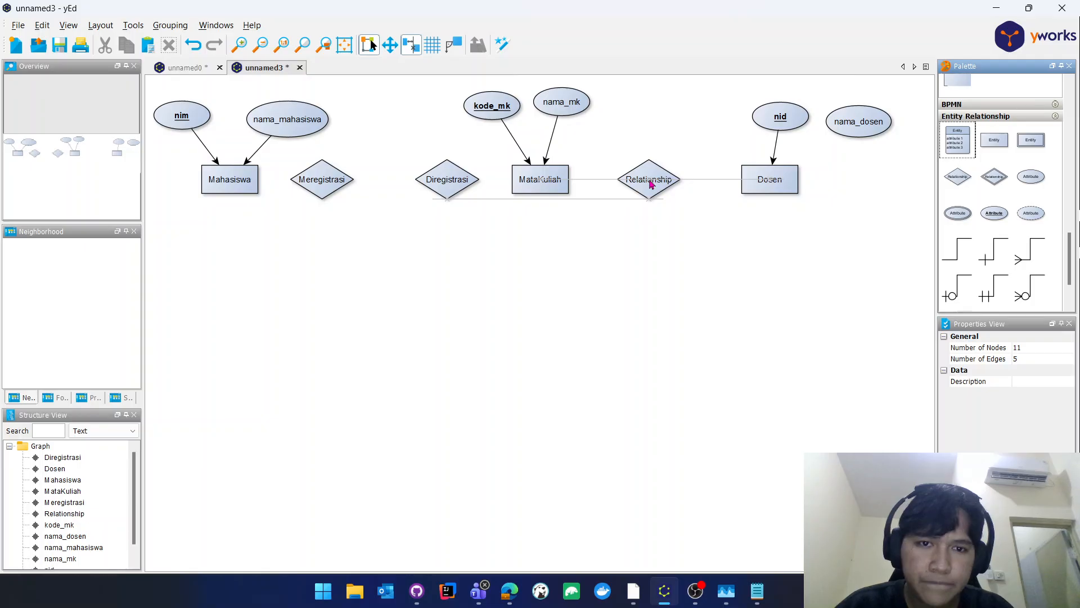
{"action": "left_click", "coordinate": [642, 178]}
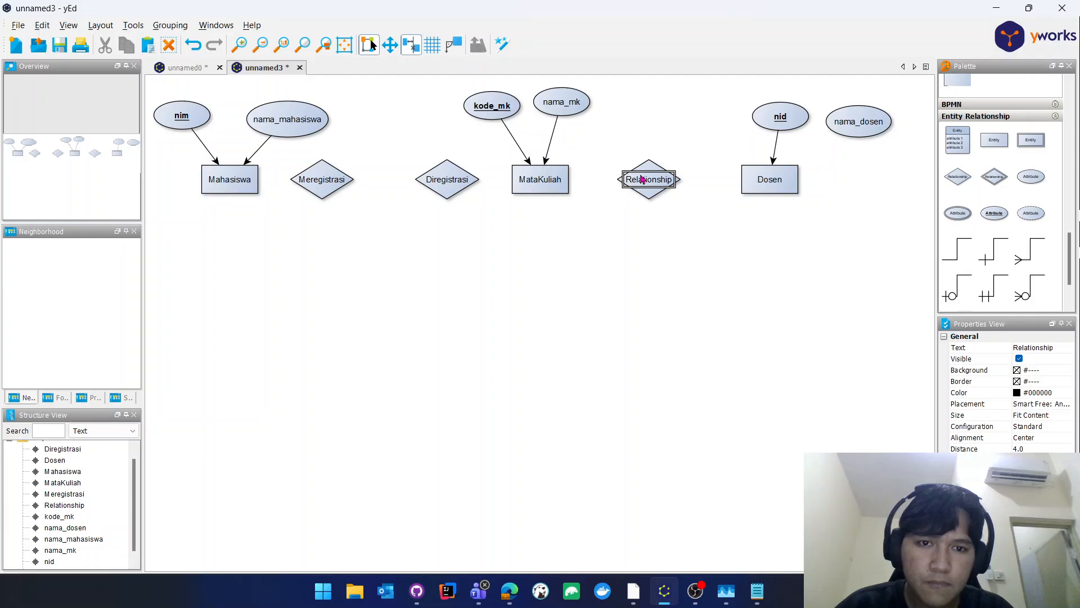
{"action": "double_click", "coordinate": [643, 179]}
{"action": "type", "text": "Menga"}
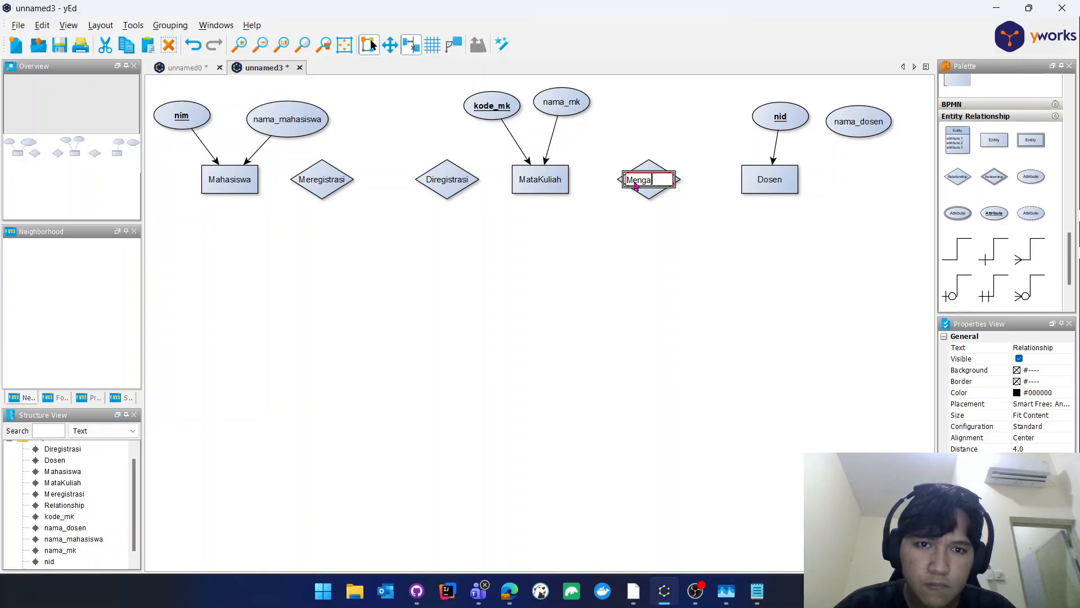
{"action": "type", "text": "jar"}
{"action": "key", "text": "Return"}
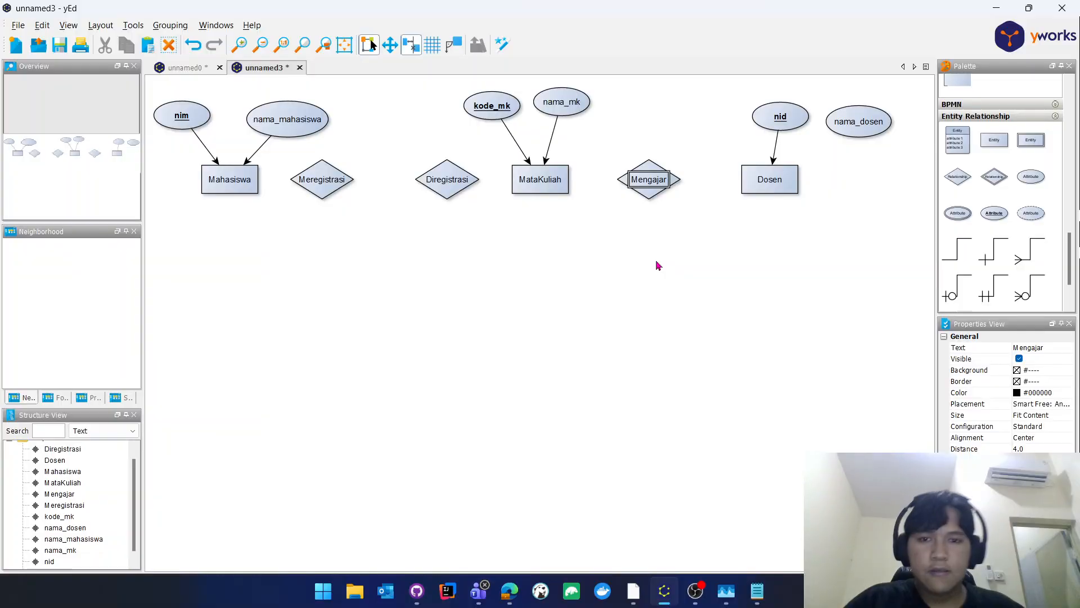
{"action": "left_click", "coordinate": [614, 245]}
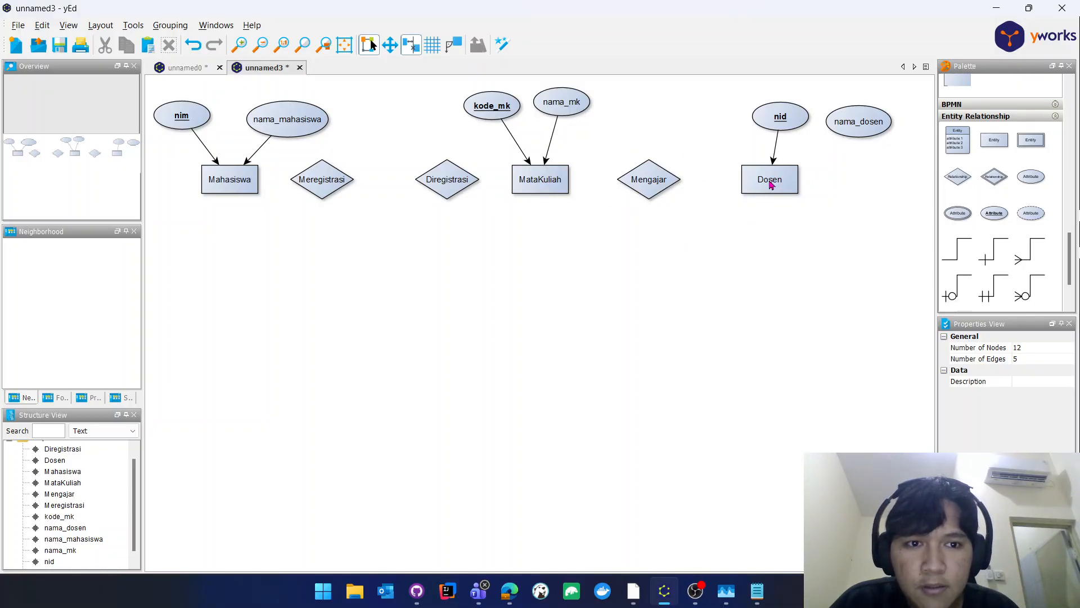
Connect the Dosen entity to the Mengajar relationship and remove the edge's target arrowhead.
{"action": "left_click_drag", "start_coordinate": [771, 184], "coordinate": [754, 258]}
{"action": "left_click_drag", "start_coordinate": [768, 183], "coordinate": [668, 182]}
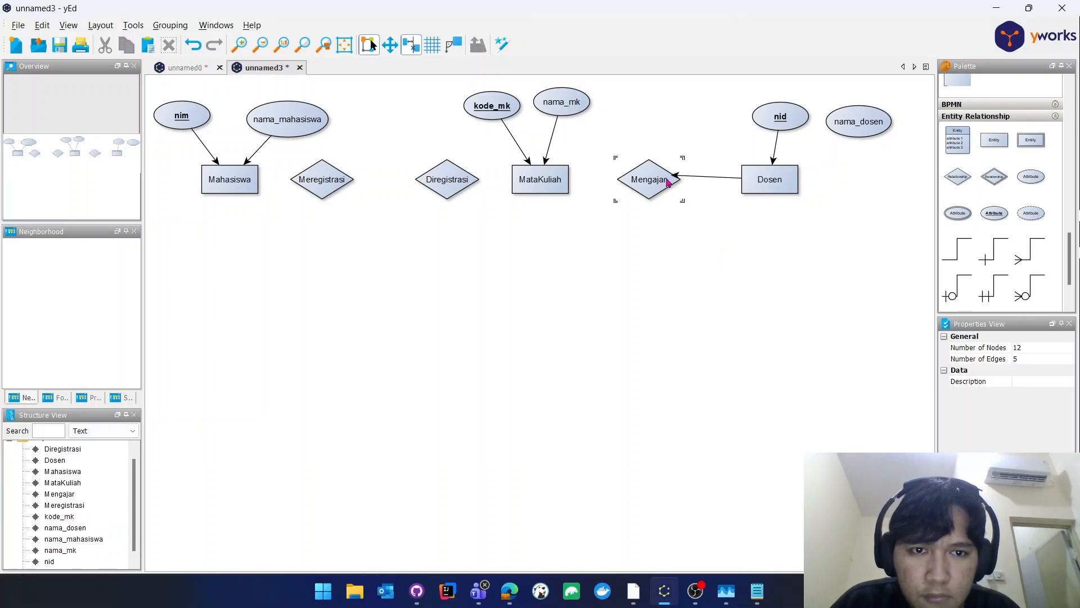
{"action": "left_click", "coordinate": [714, 179]}
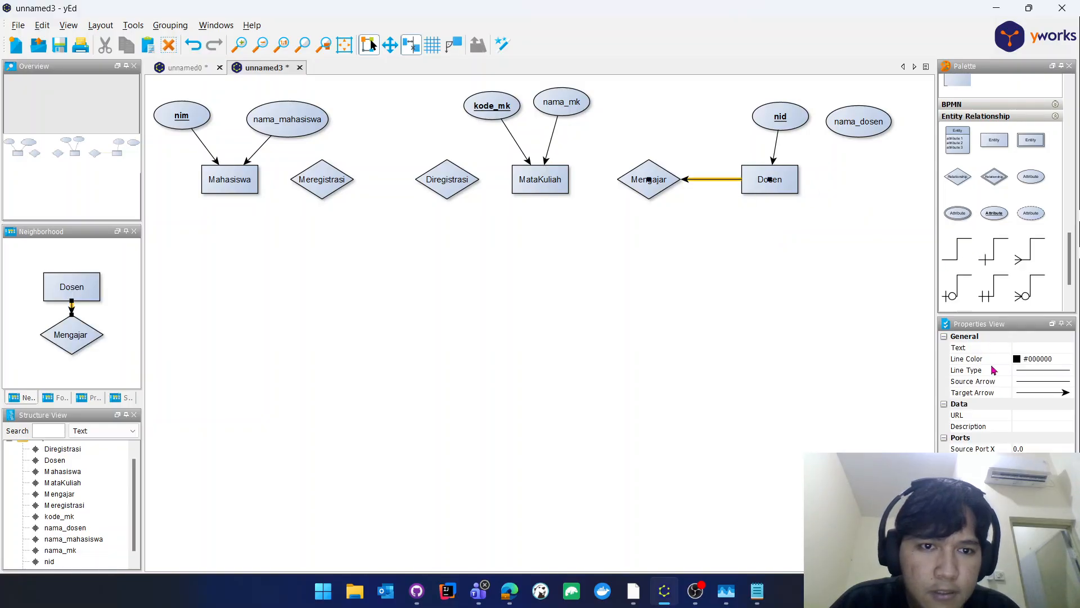
{"action": "left_click", "coordinate": [1031, 393]}
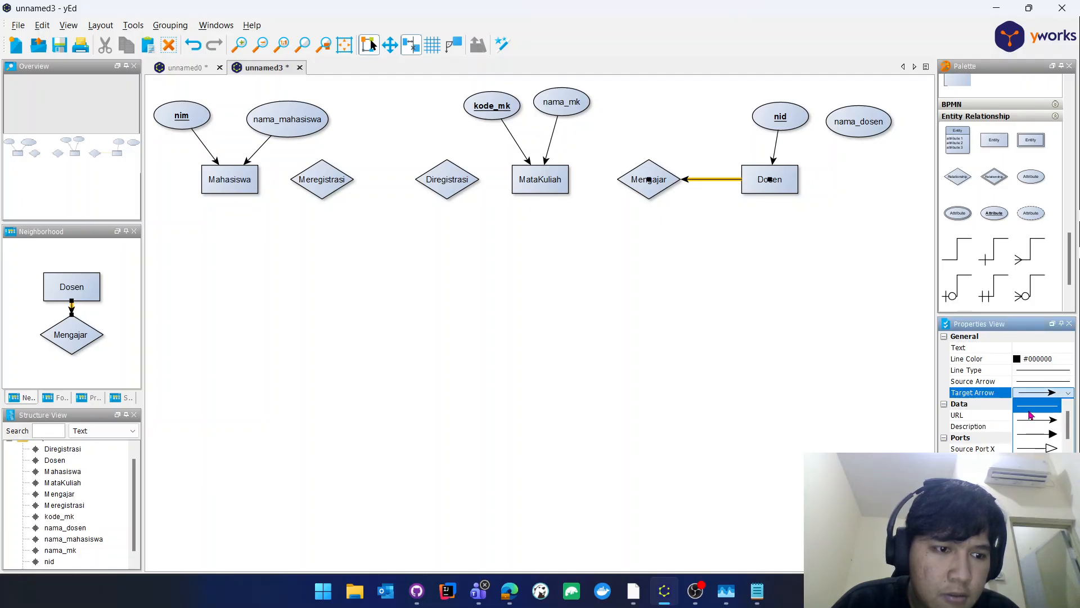
{"action": "left_click", "coordinate": [1031, 408]}
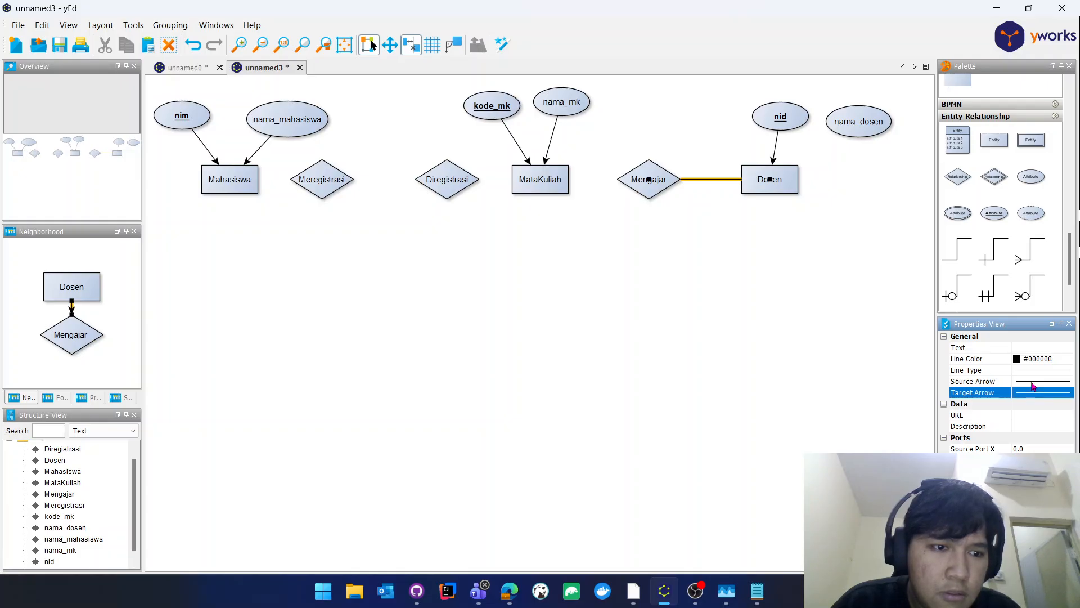
Set the source arrow of the Dosen–Mengajar edge to the double-bar (exactly one) symbol.
{"action": "left_click", "coordinate": [1033, 382]}
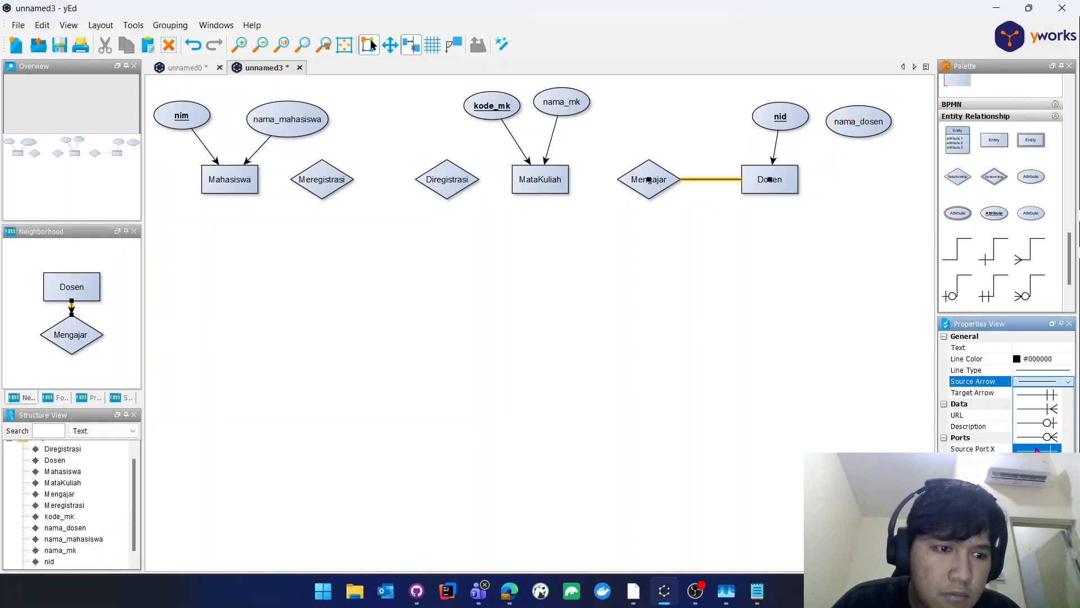
{"action": "scroll", "coordinate": [1037, 450], "scroll_direction": "up", "scroll_amount": 3}
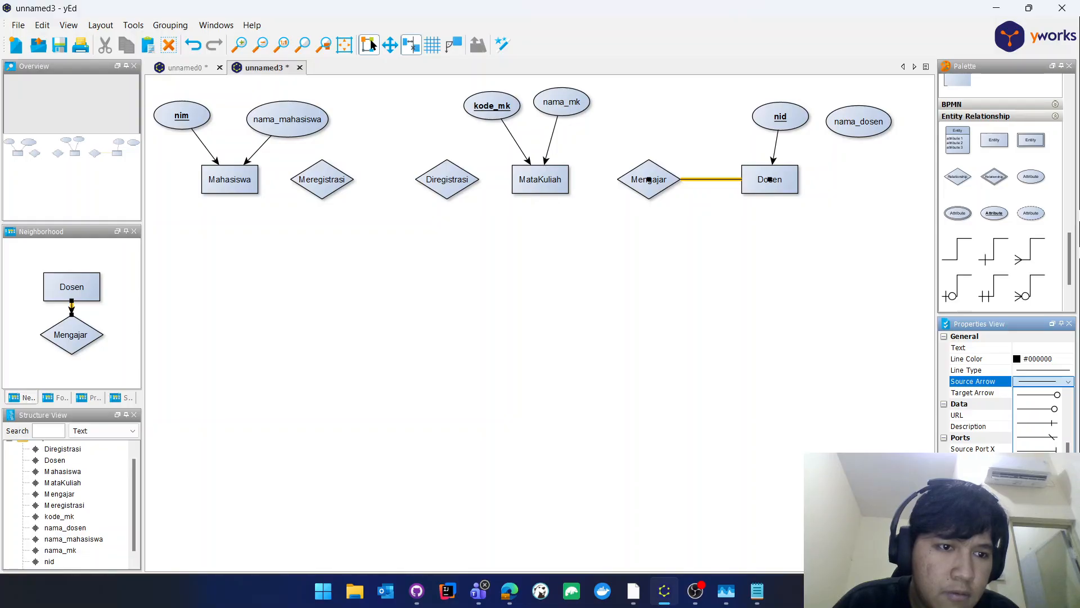
{"action": "left_click", "coordinate": [1037, 451]}
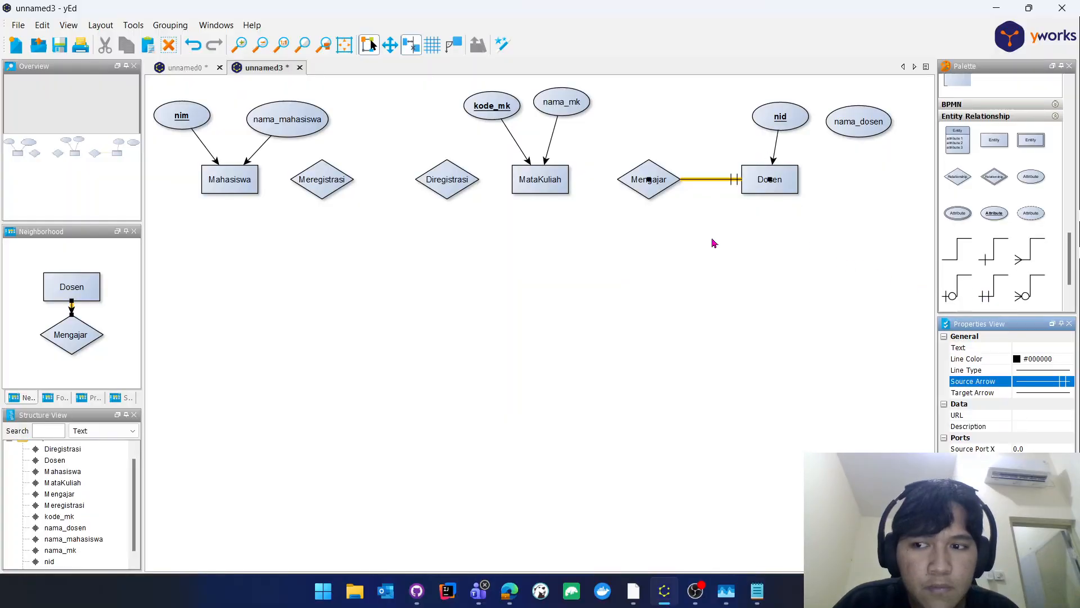
{"action": "left_click", "coordinate": [754, 221]}
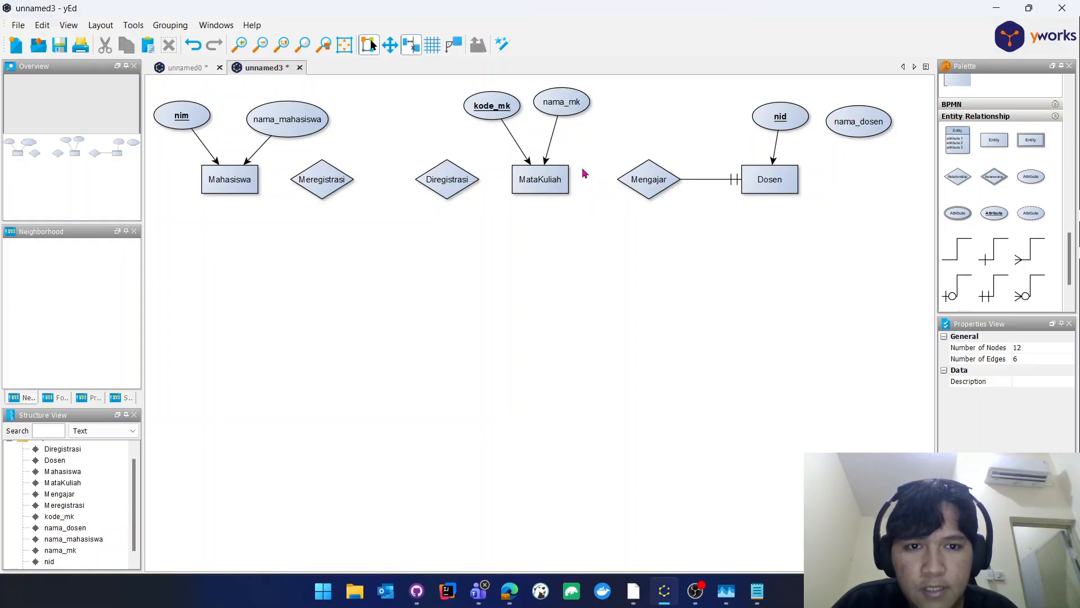
Connect MataKuliah to the Mengajar relationship and set the edge's source arrow to the crow's foot with a bar (one or many).
{"action": "left_click_drag", "start_coordinate": [584, 181], "coordinate": [625, 180]}
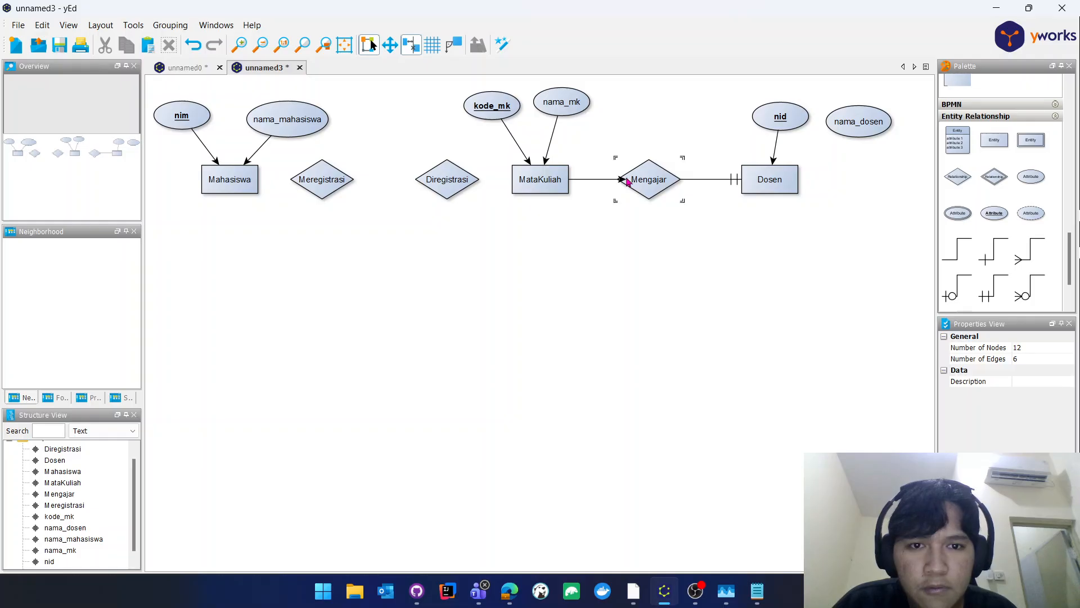
{"action": "left_click", "coordinate": [714, 193]}
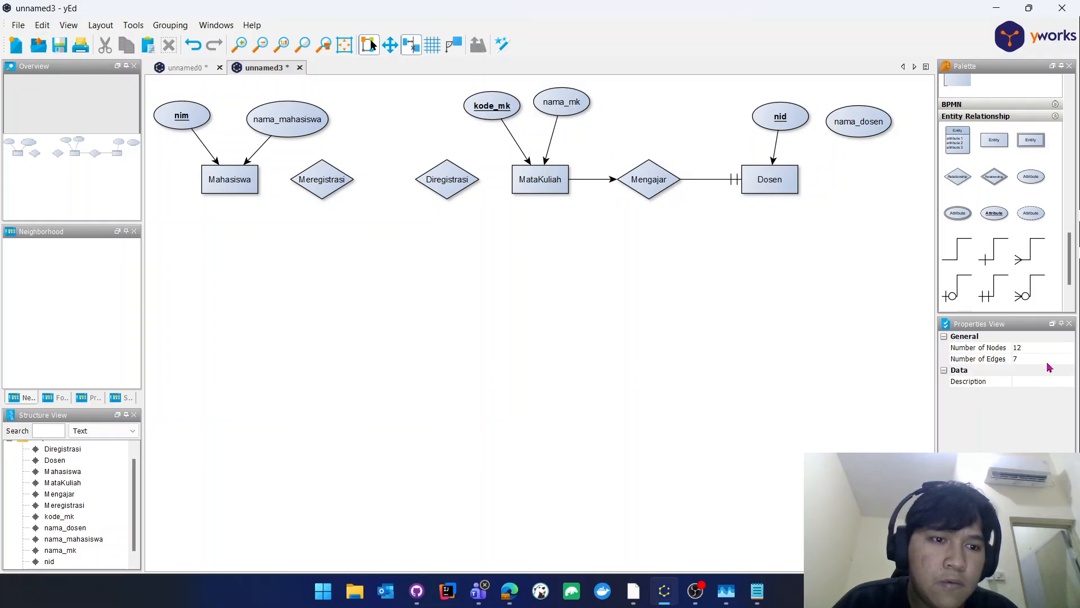
{"action": "left_click", "coordinate": [598, 181]}
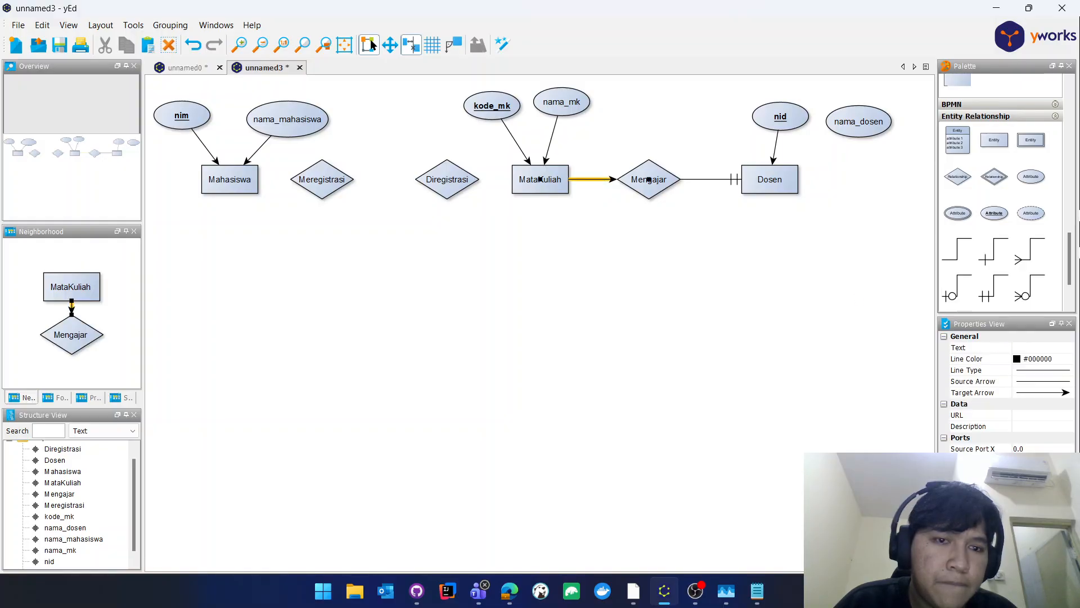
{"action": "left_click", "coordinate": [1027, 386]}
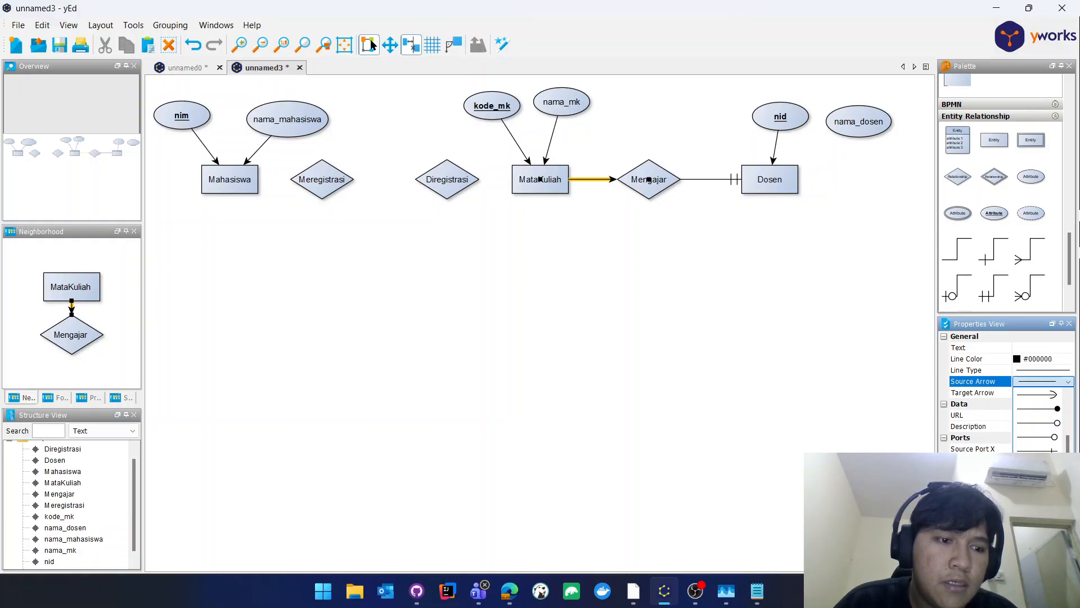
{"action": "scroll", "coordinate": [1044, 416], "scroll_direction": "down", "scroll_amount": 3}
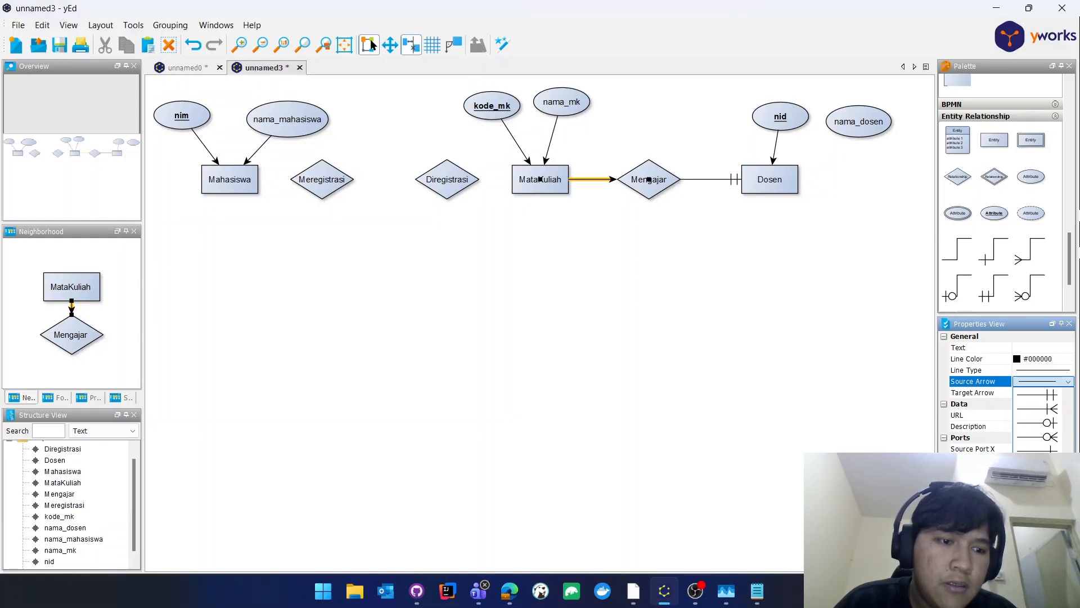
{"action": "scroll", "coordinate": [1042, 444], "scroll_direction": "up", "scroll_amount": 2}
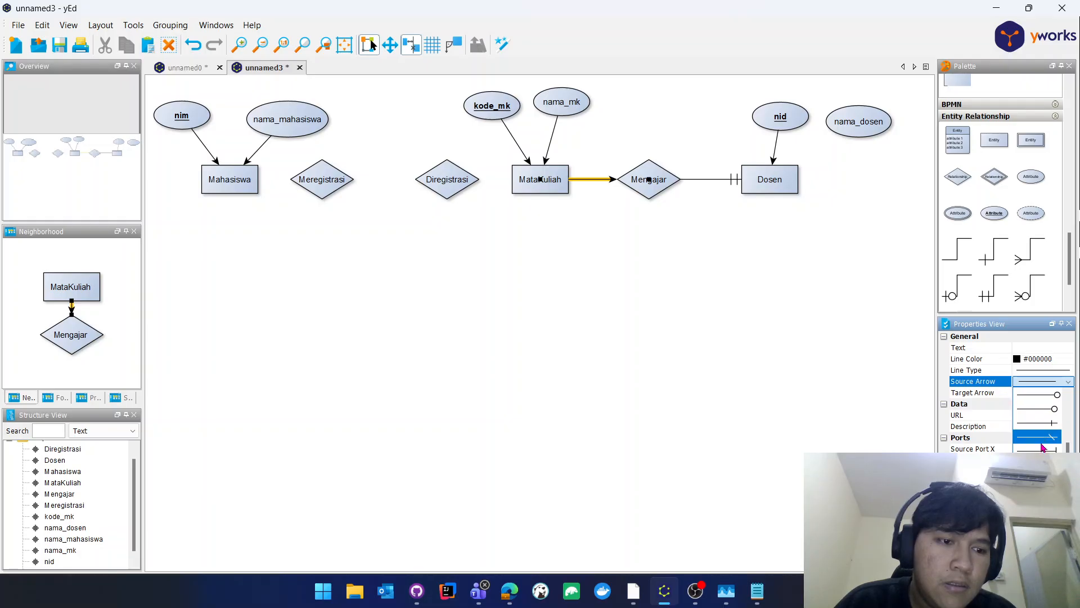
{"action": "key", "text": "Return"}
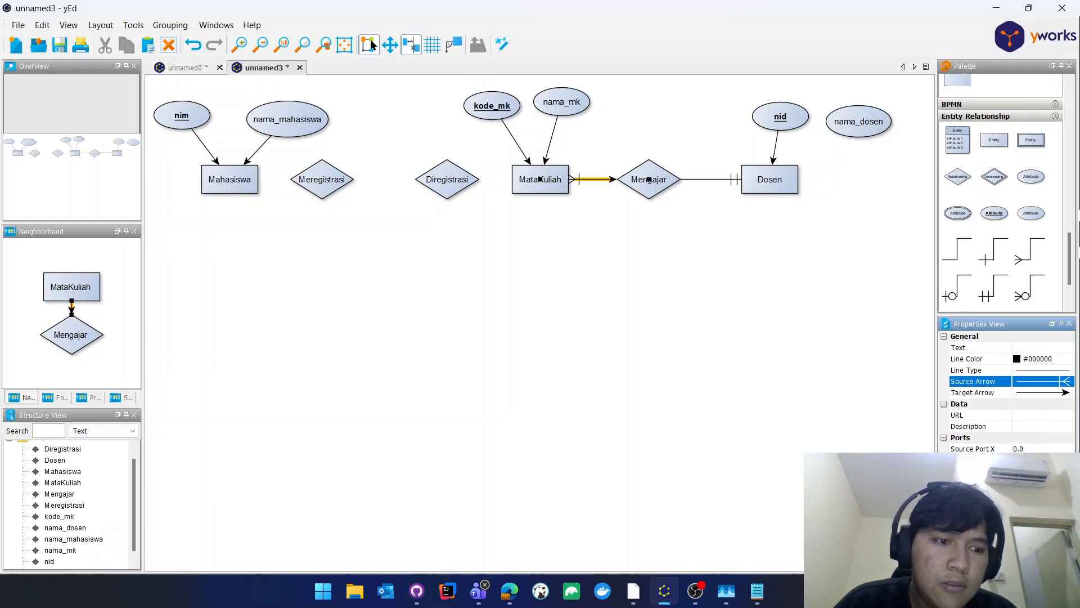
Remove the target arrowhead from the edge between MataKuliah and Mengajar.
{"action": "left_click", "coordinate": [1042, 394]}
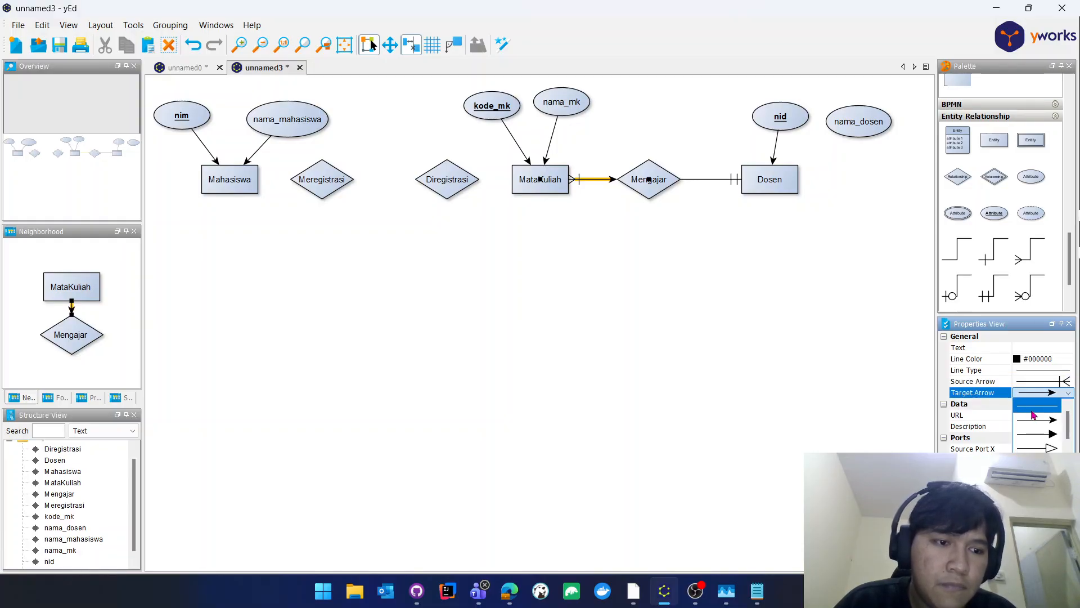
{"action": "left_click", "coordinate": [1034, 406]}
{"action": "left_click", "coordinate": [629, 246]}
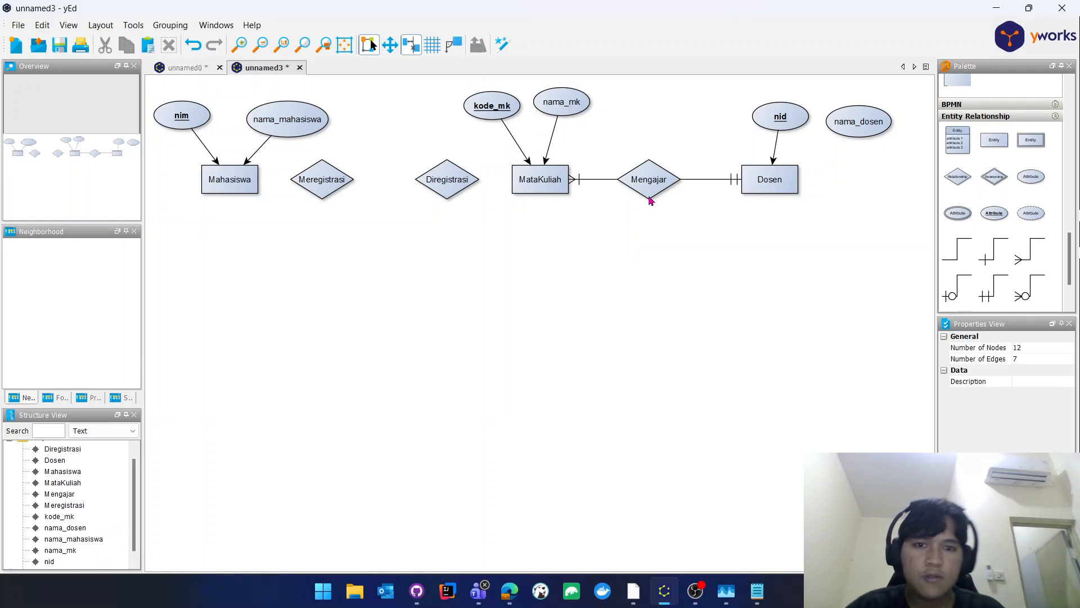
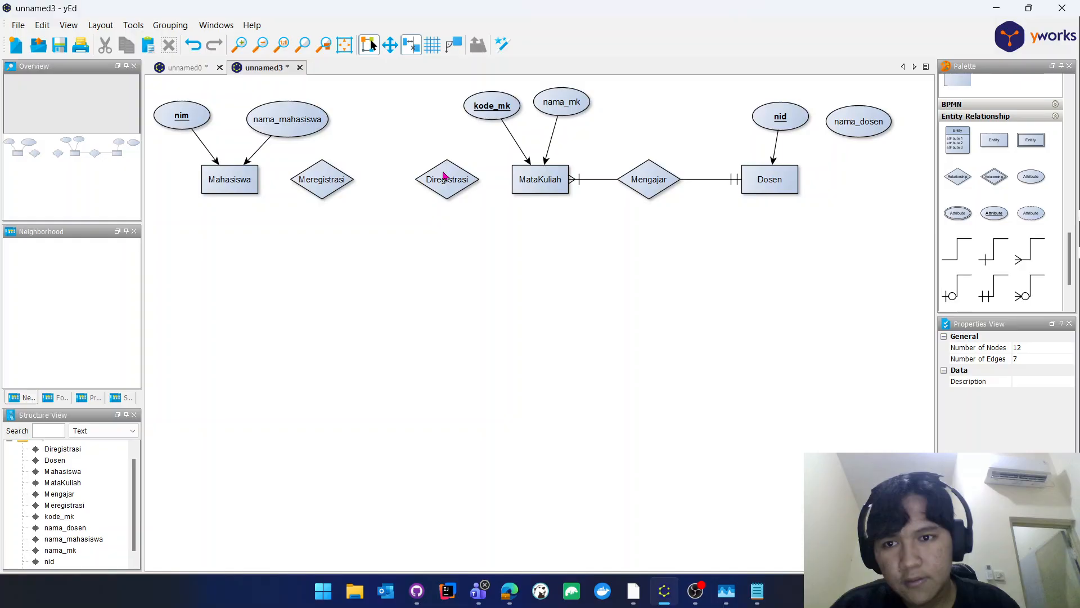
Connect the Mahasiswa entity to the Meregistrasi relationship and remove the edge's target arrowhead.
{"action": "left_click_drag", "start_coordinate": [262, 181], "coordinate": [308, 181]}
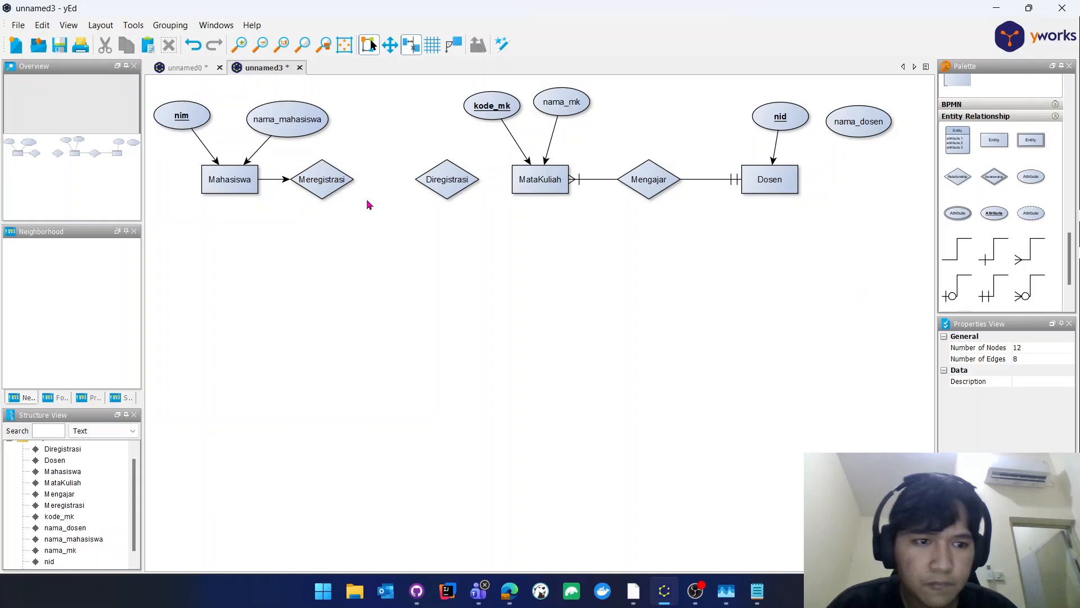
{"action": "left_click", "coordinate": [271, 181]}
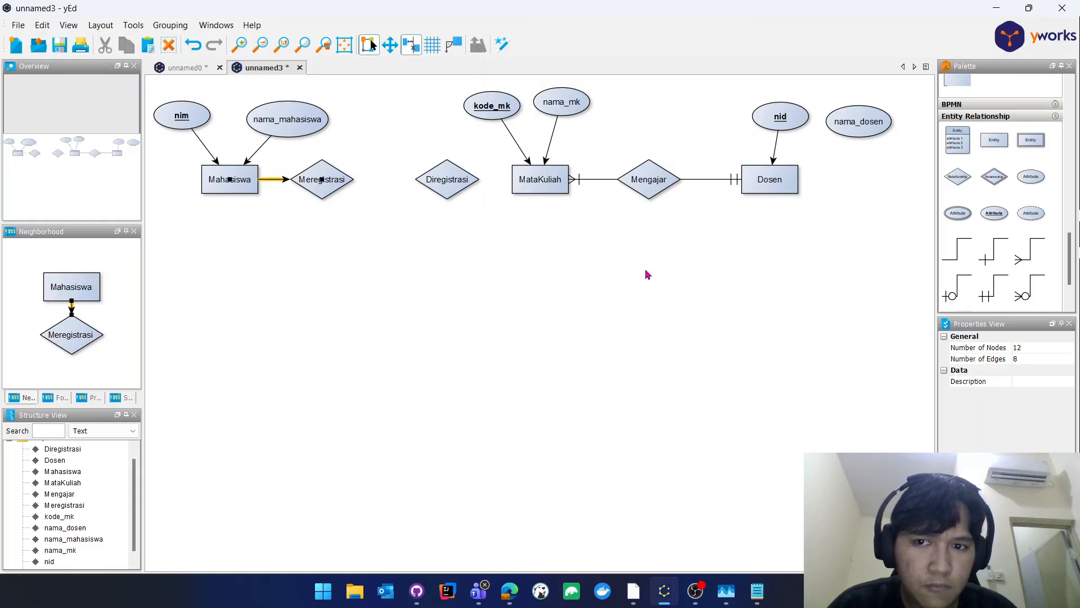
{"action": "left_click", "coordinate": [1047, 394]}
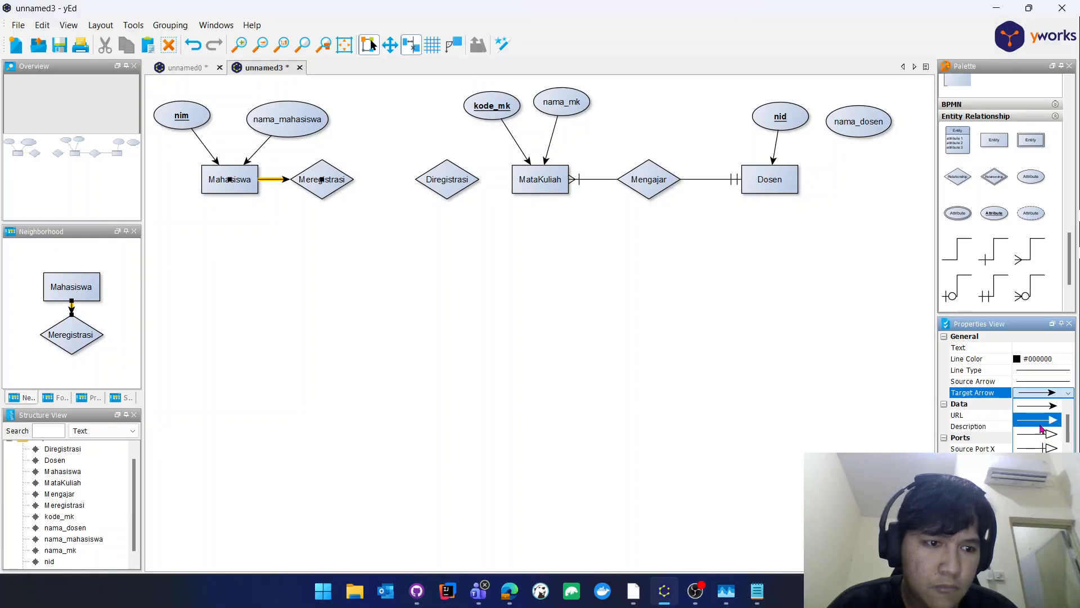
{"action": "scroll", "coordinate": [1037, 409], "scroll_direction": "up", "scroll_amount": 1}
{"action": "left_click", "coordinate": [1033, 406]}
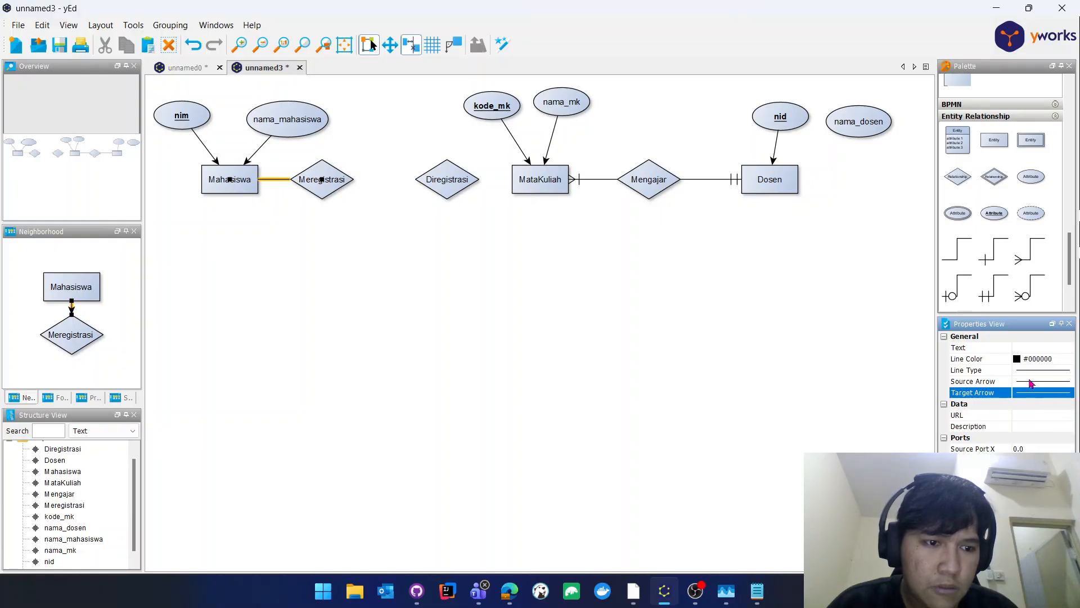
Set the source arrow of the Mahasiswa–Meregistrasi edge to the single-bar symbol.
{"action": "left_click", "coordinate": [1032, 384]}
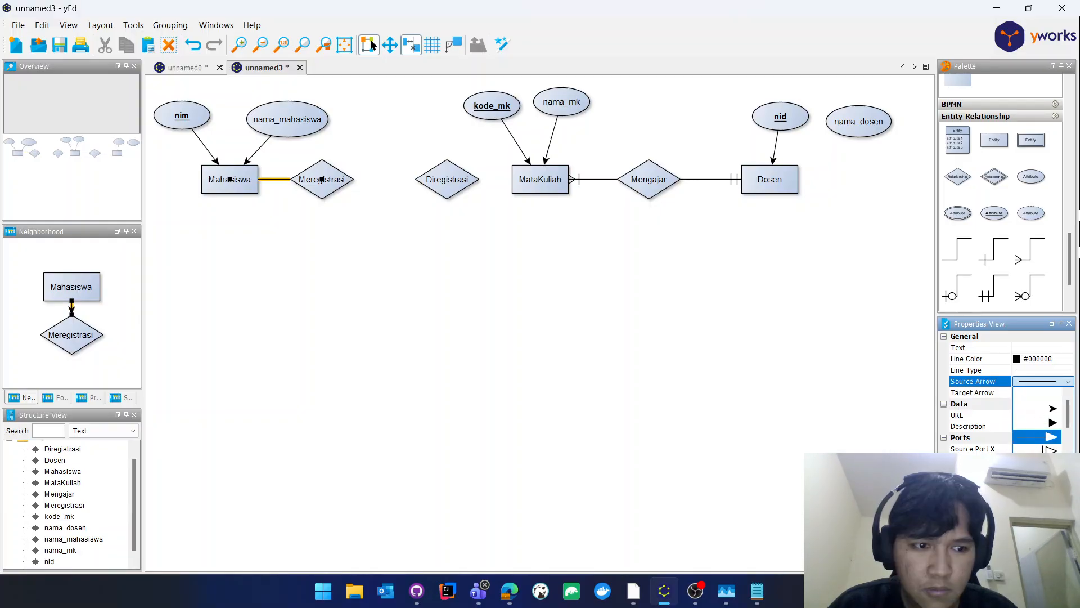
{"action": "scroll", "coordinate": [1041, 421], "scroll_direction": "down", "scroll_amount": 4}
{"action": "scroll", "coordinate": [1039, 422], "scroll_direction": "down", "scroll_amount": 2}
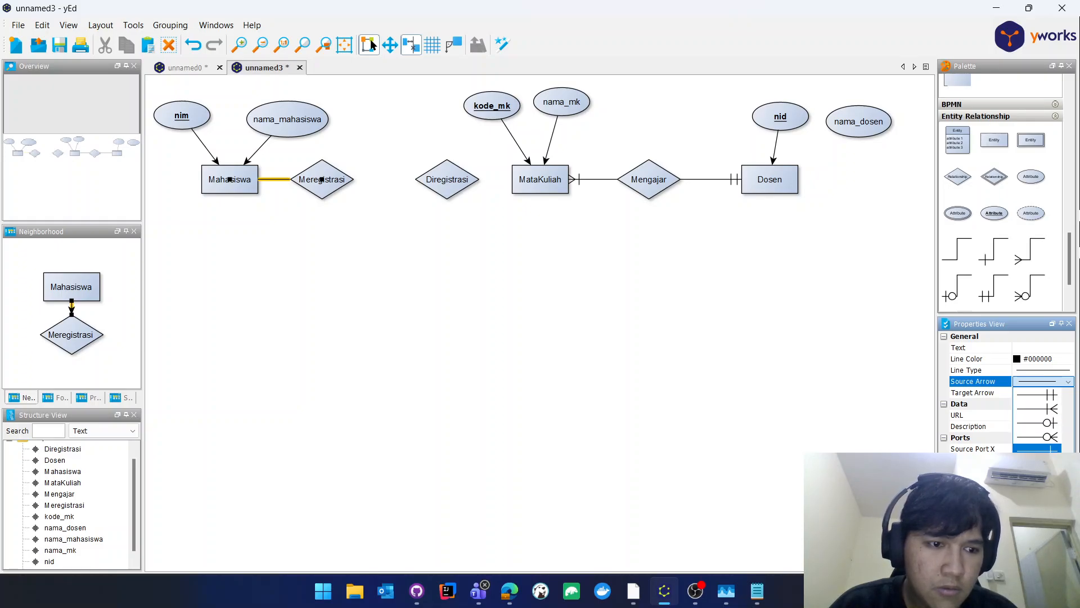
{"action": "left_click", "coordinate": [1036, 449]}
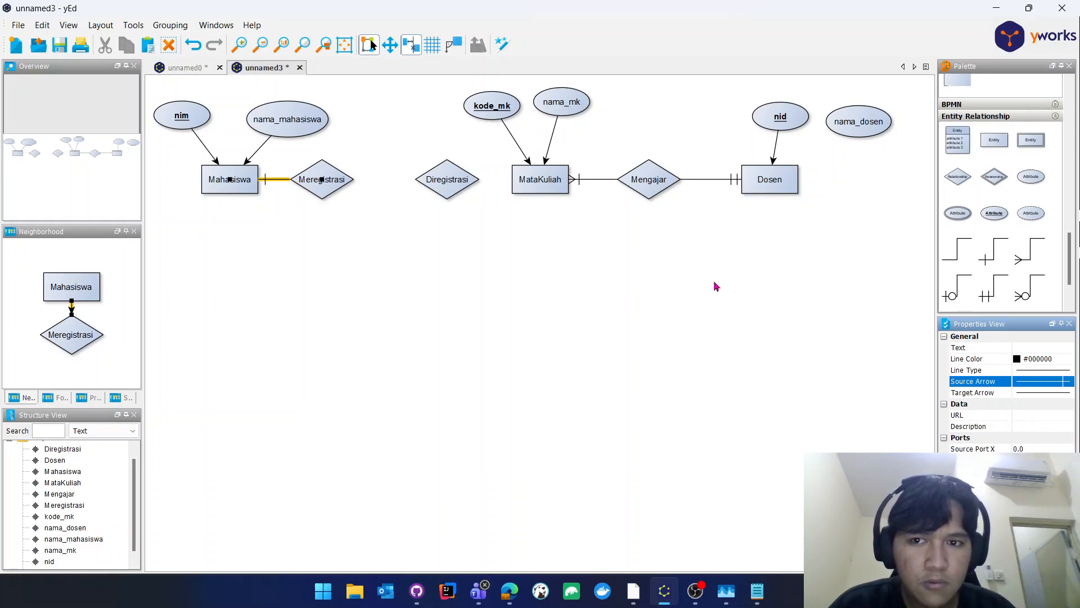
{"action": "left_click", "coordinate": [418, 228]}
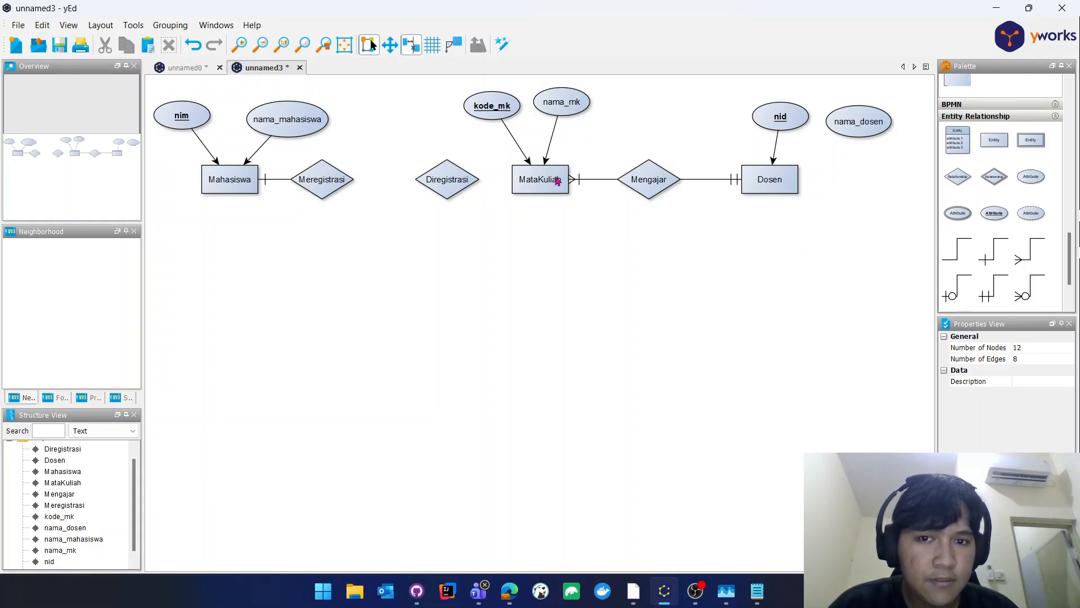
Connect MataKuliah to the Diregistrasi relationship and set the edge's source arrow to the single-bar symbol.
{"action": "left_click_drag", "start_coordinate": [539, 179], "coordinate": [462, 182]}
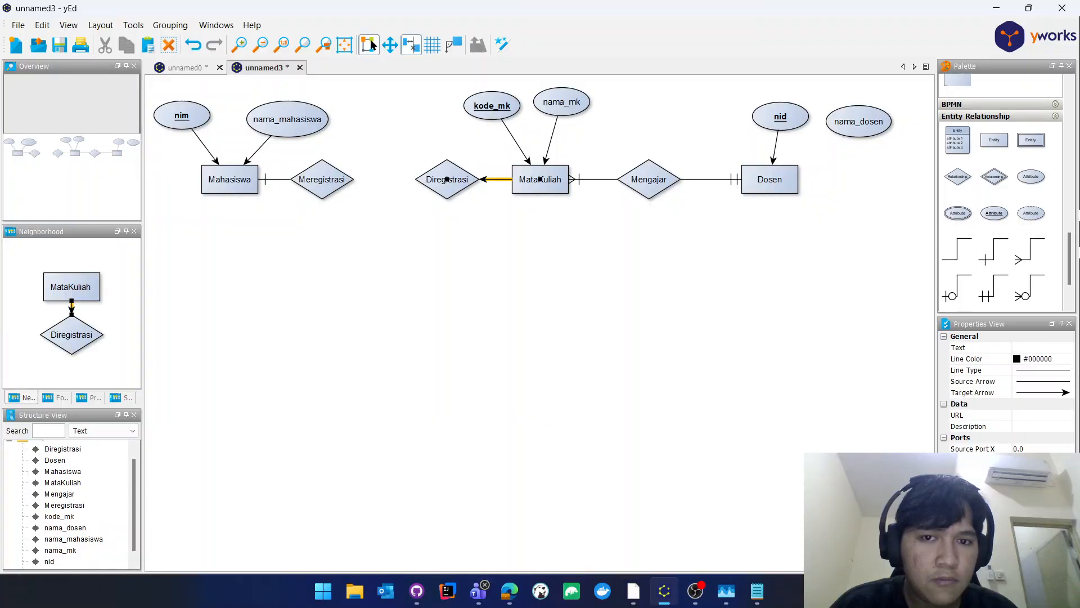
{"action": "left_click", "coordinate": [1033, 383]}
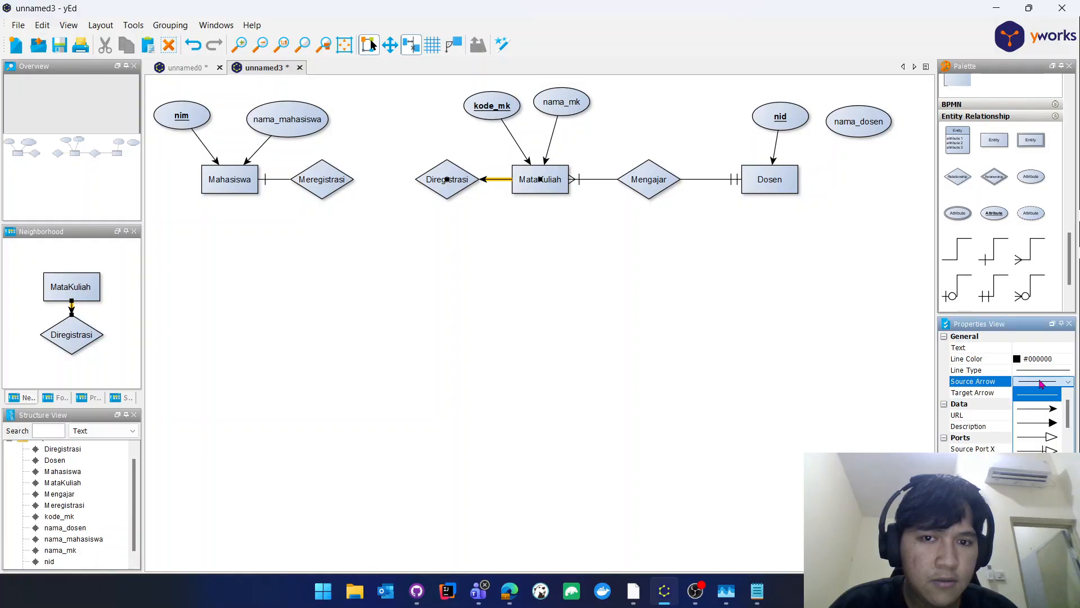
{"action": "scroll", "coordinate": [1041, 416], "scroll_direction": "down", "scroll_amount": 5}
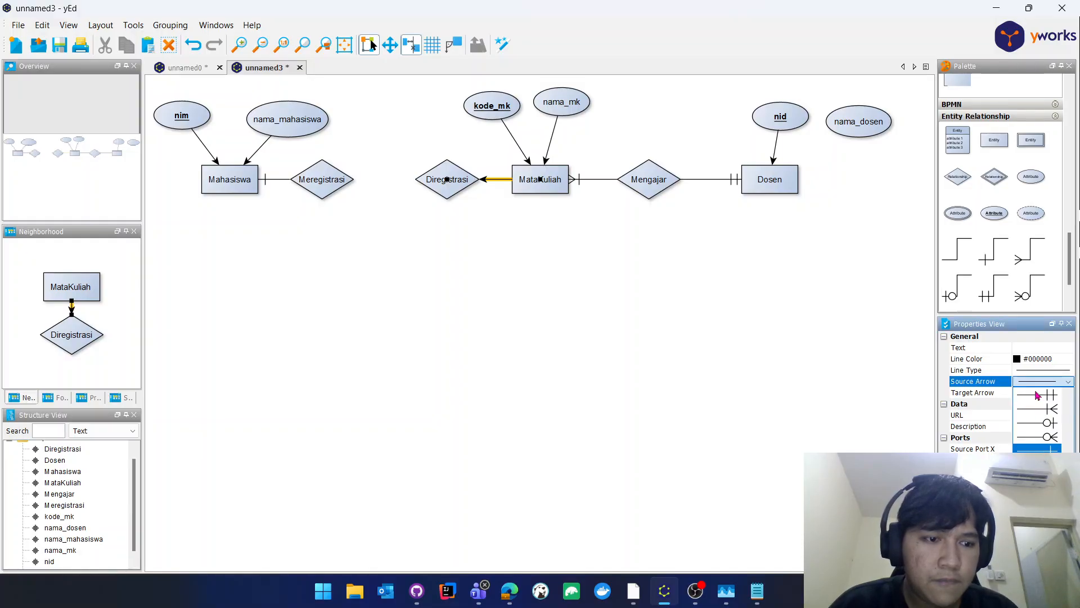
{"action": "left_click", "coordinate": [1042, 450]}
Remove the target arrowhead from the edge between MataKuliah and Diregistrasi and deselect the edge.
{"action": "left_click", "coordinate": [1041, 392]}
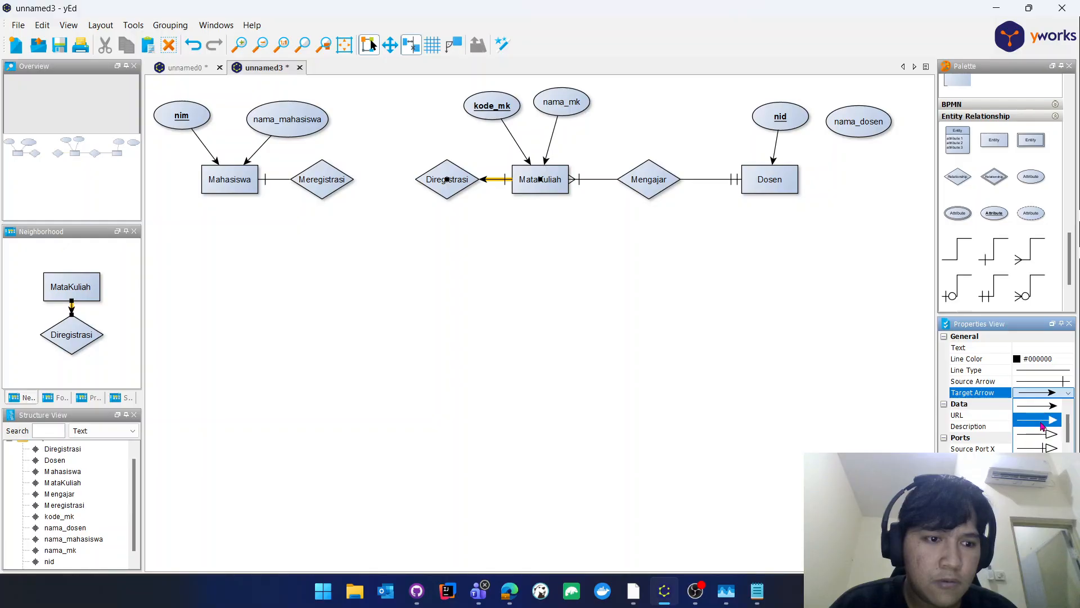
{"action": "scroll", "coordinate": [1040, 417], "scroll_direction": "up", "scroll_amount": 1}
{"action": "left_click", "coordinate": [1021, 412]}
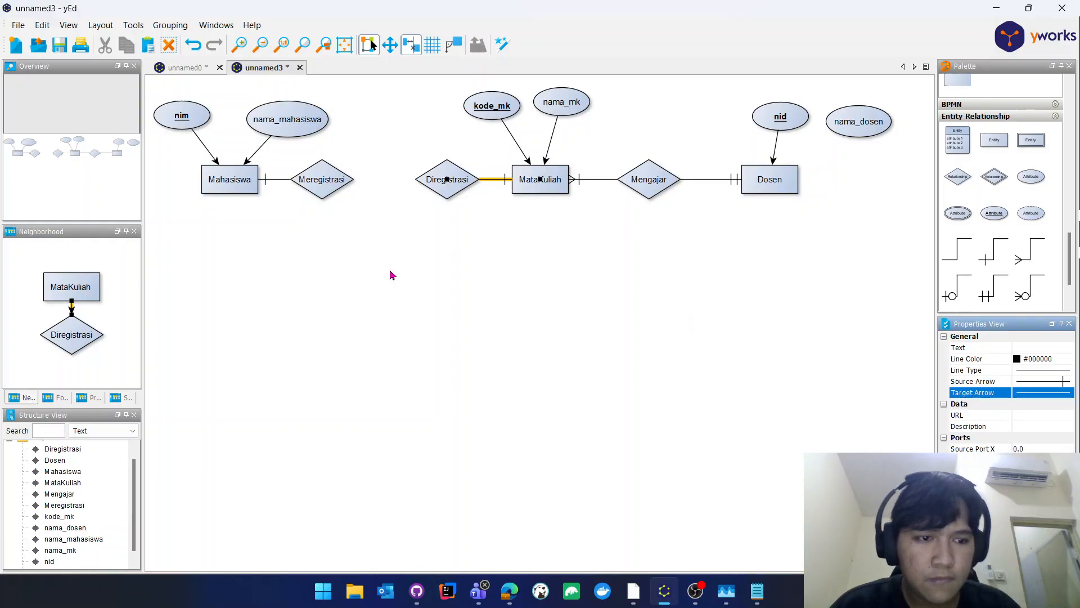
{"action": "left_click", "coordinate": [538, 236]}
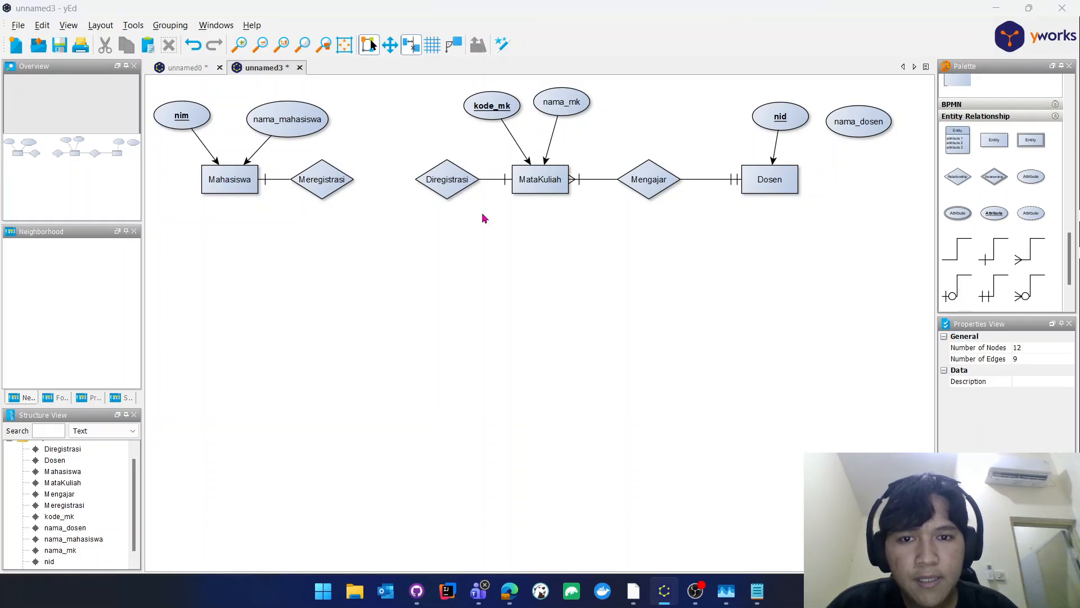
Switch to Notepad and, consulting the assignment PDF, write "Satu mahasiswa bisa banyak matakuliah" as the first bullet of section 4.
{"action": "key", "text": "alt+Tab"}
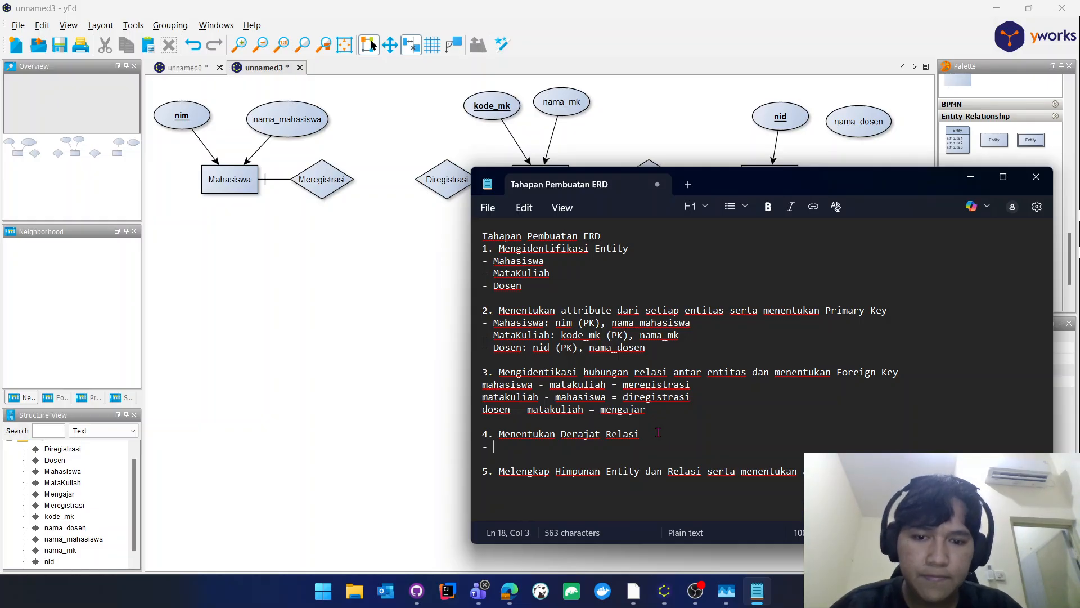
{"action": "type", "text": "Satu maha"}
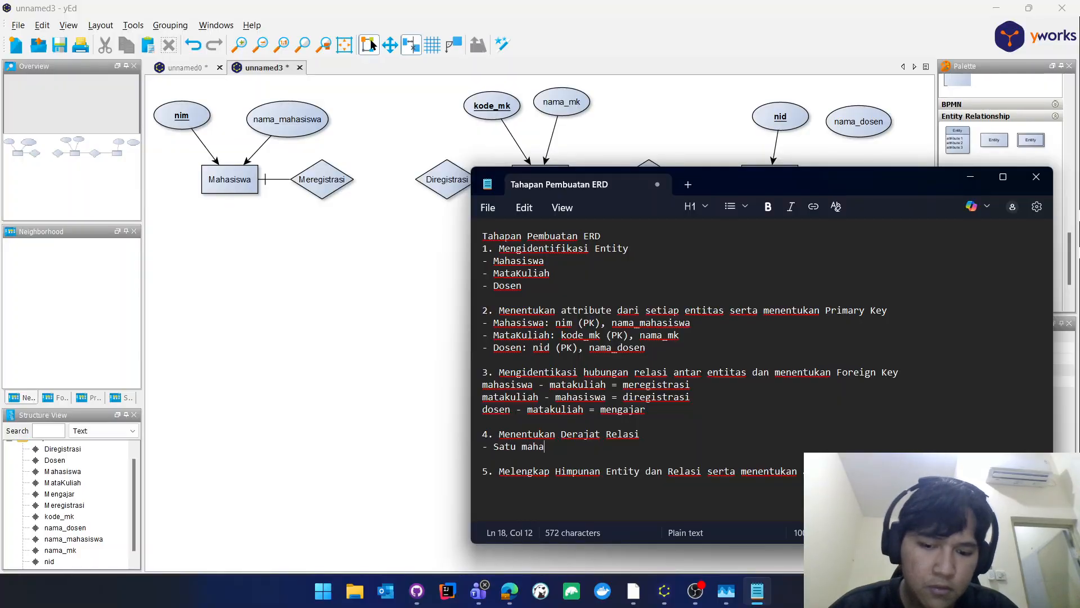
{"action": "type", "text": "siswa"}
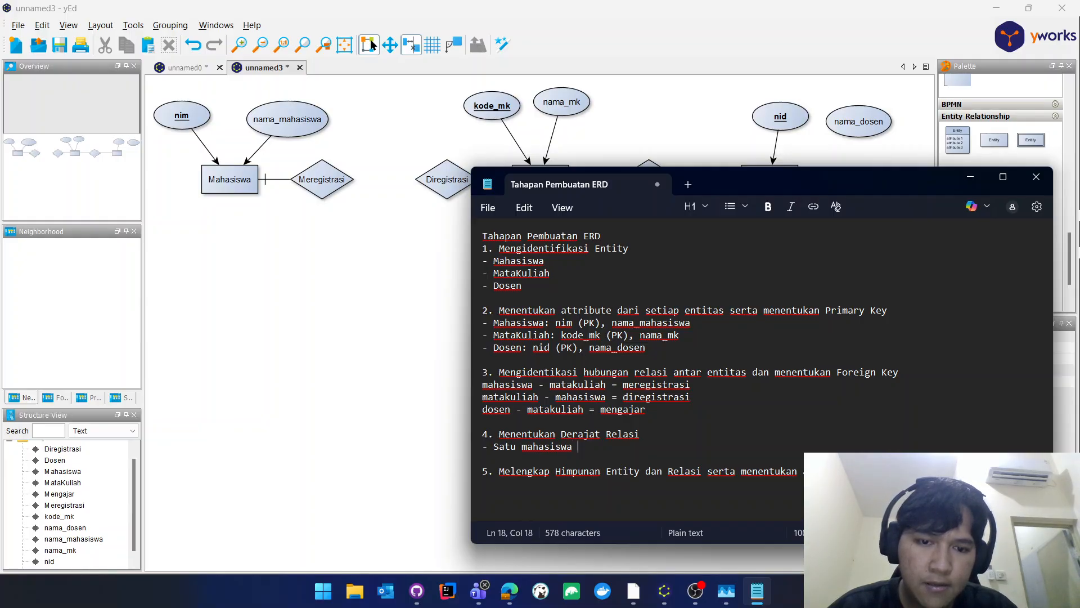
{"action": "key", "text": "alt+Tab"}
{"action": "key", "text": "alt+Tab"}
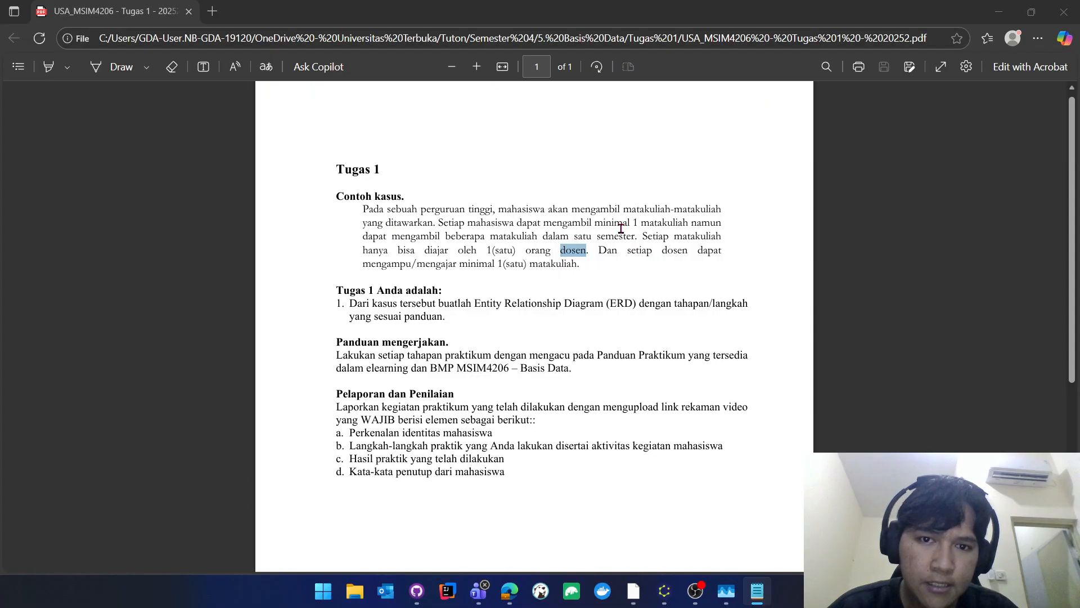
{"action": "left_click", "coordinate": [653, 219]}
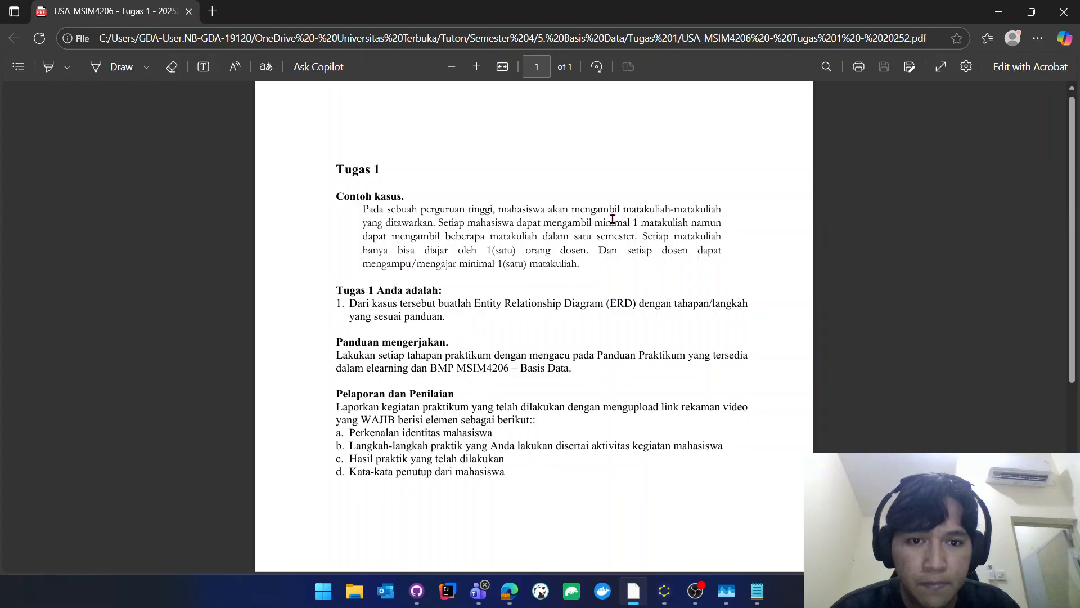
{"action": "key", "text": "alt+Tab"}
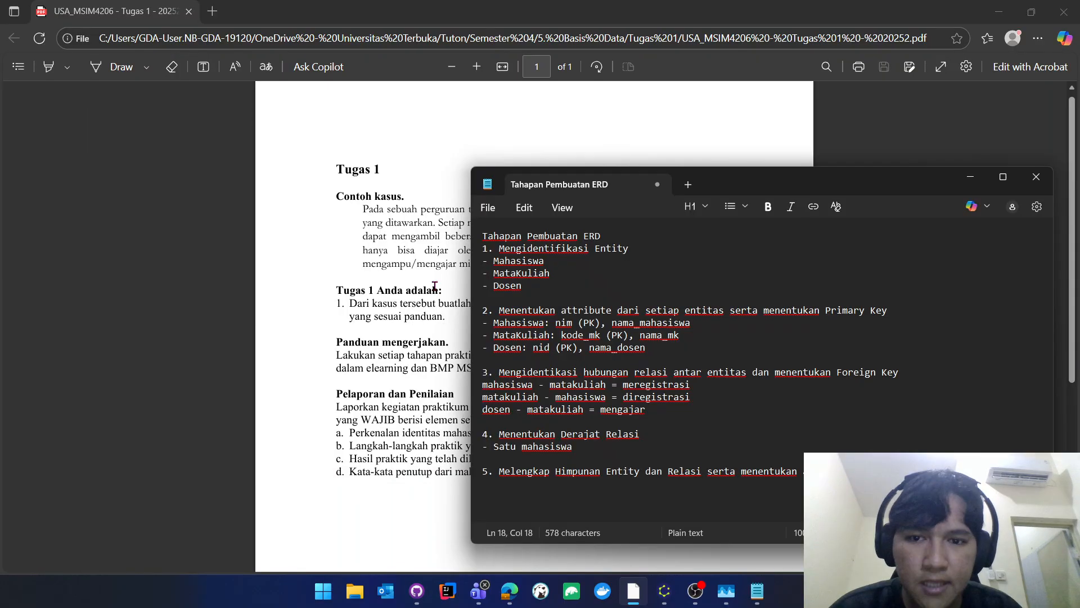
{"action": "type", "text": "bisa"}
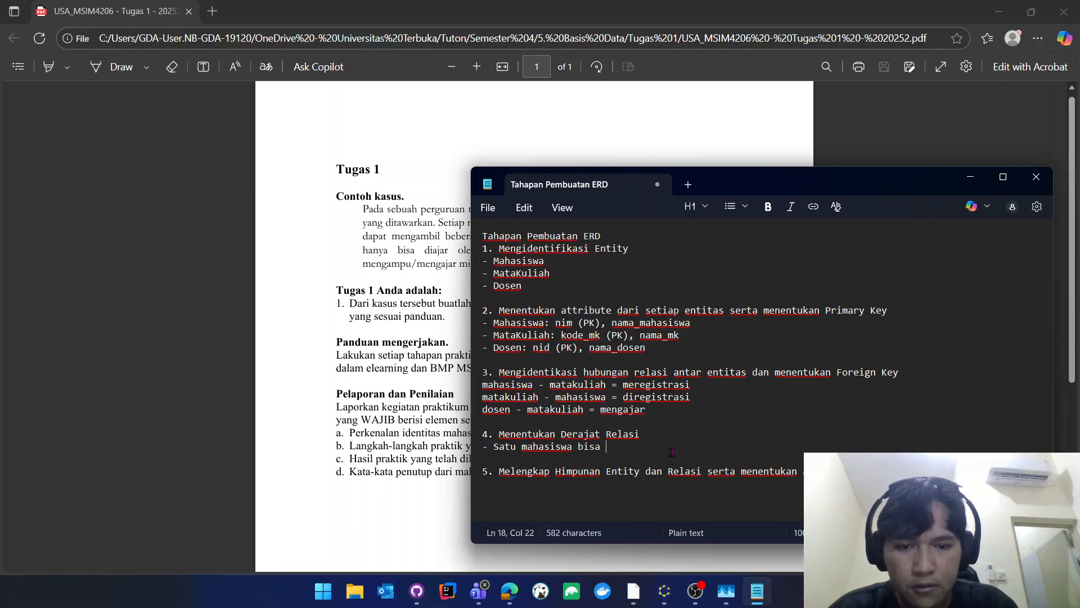
{"action": "type", "text": " banyak "}
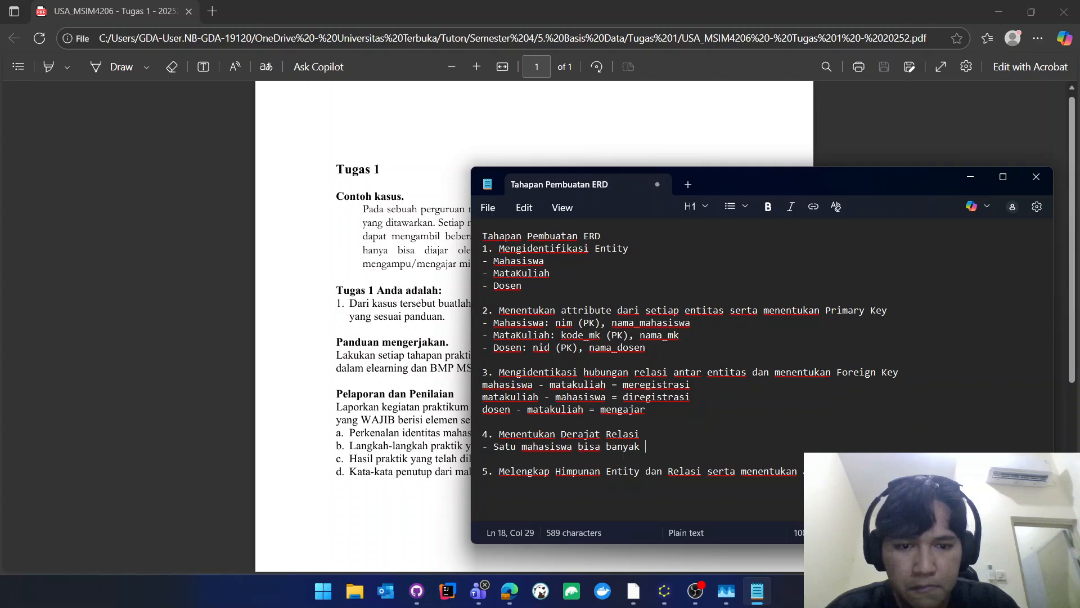
{"action": "type", "text": "matak"}
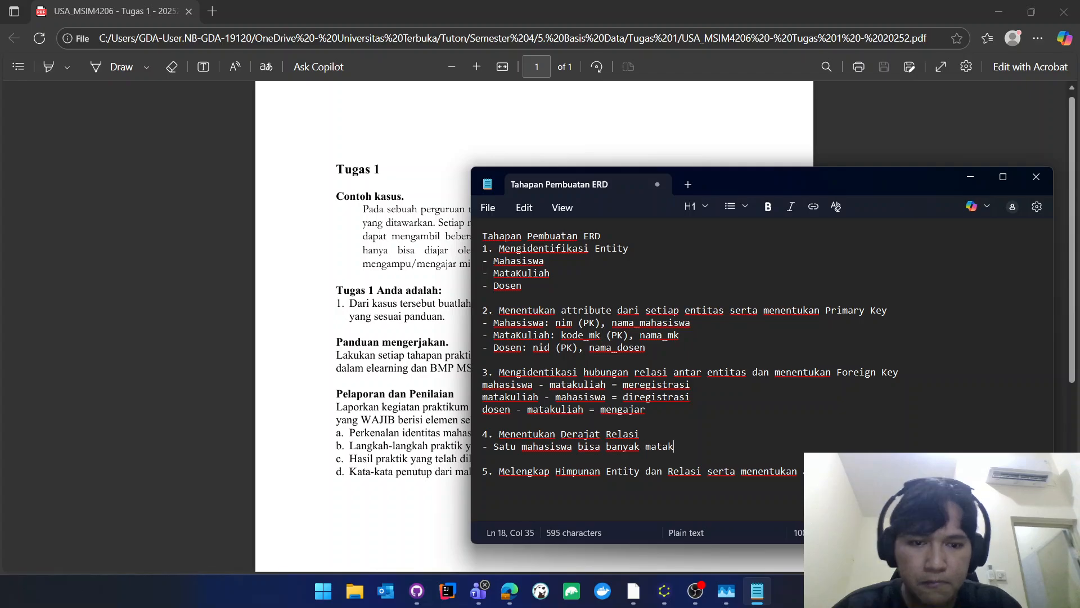
{"action": "type", "text": "uliah"}
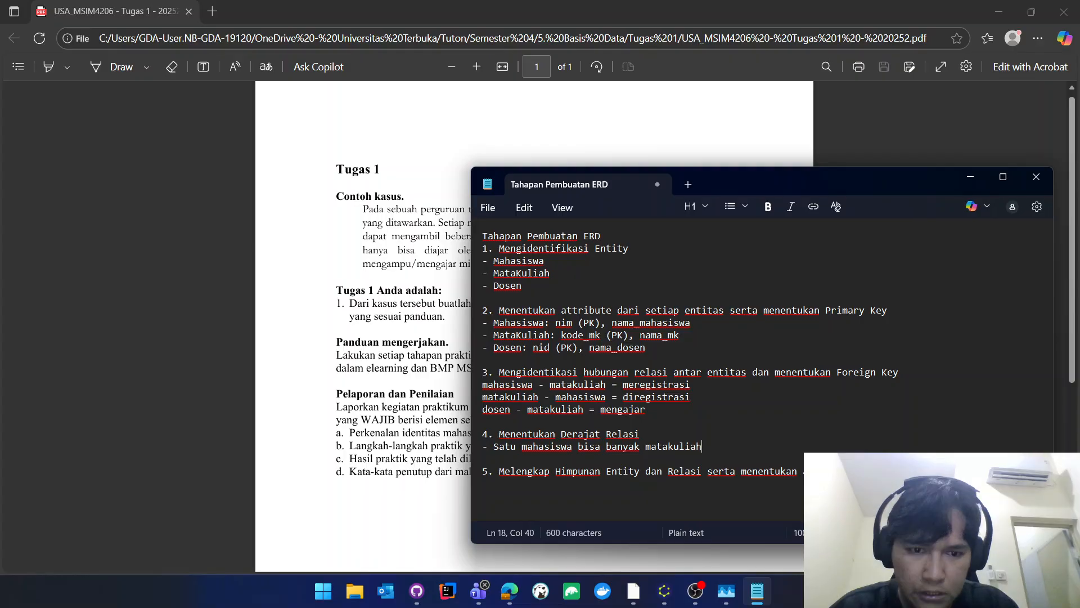
Start a second section 4 bullet with "satu mahasis" and insert "register" before "banyak" in the first bullet.
{"action": "key", "text": "Return"}
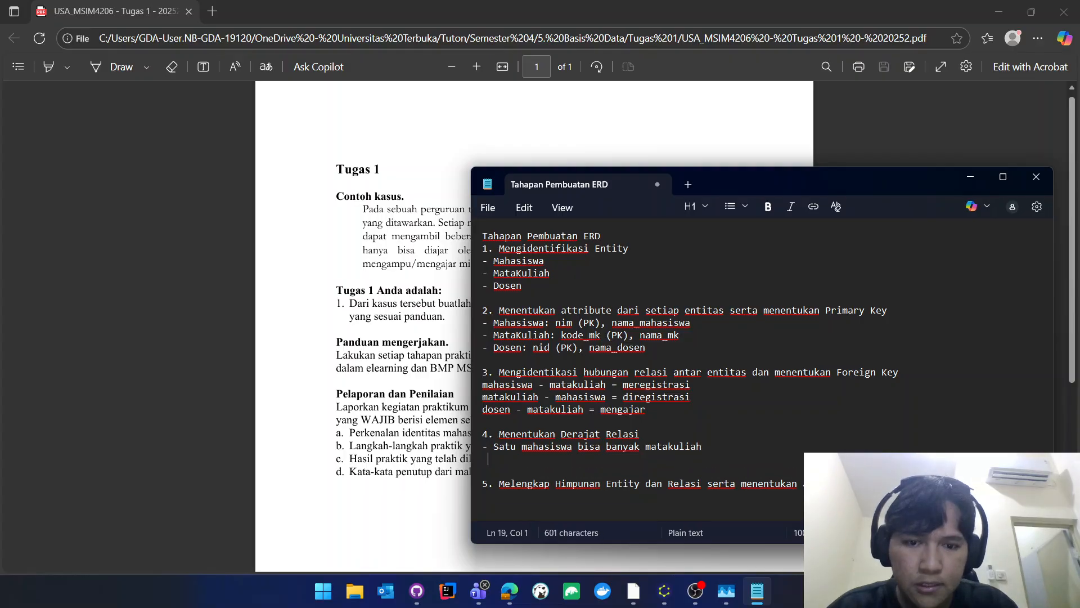
{"action": "type", "text": "-"}
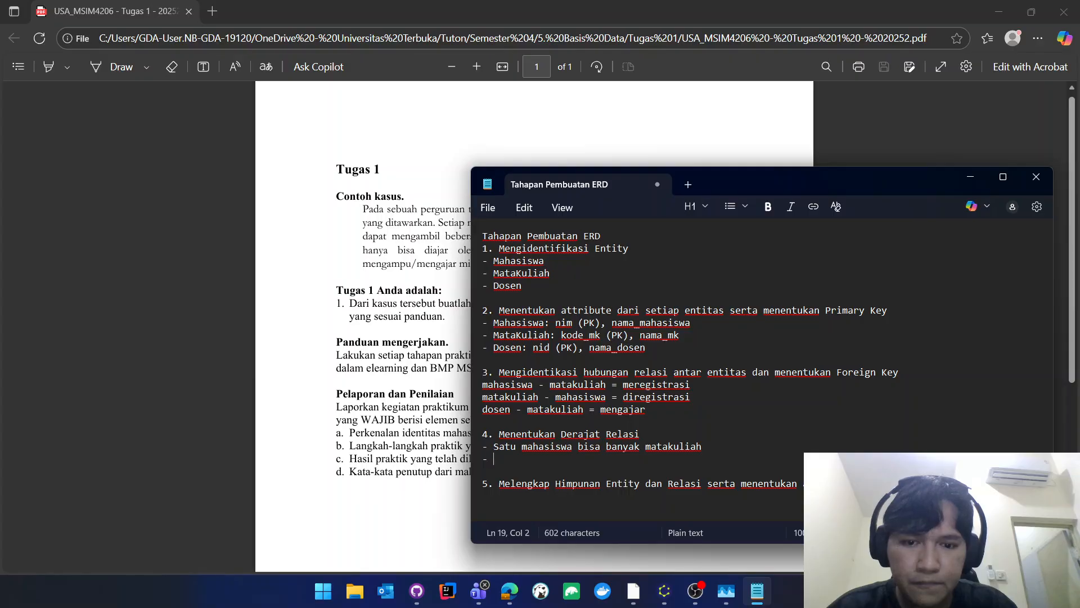
{"action": "left_click_drag", "start_coordinate": [745, 189], "coordinate": [652, 148]}
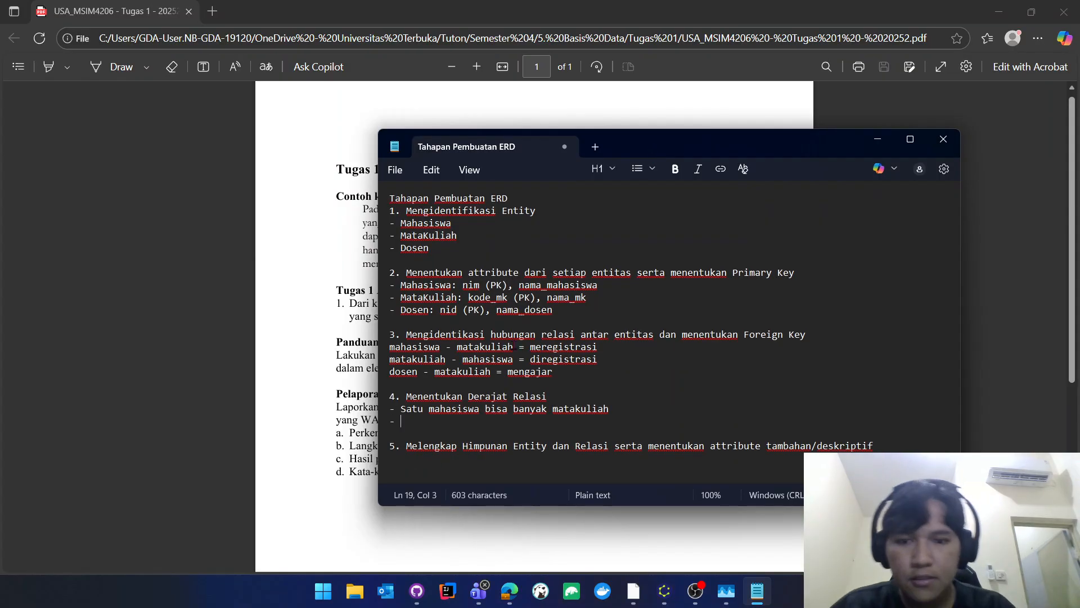
{"action": "type", "text": "satu ma"}
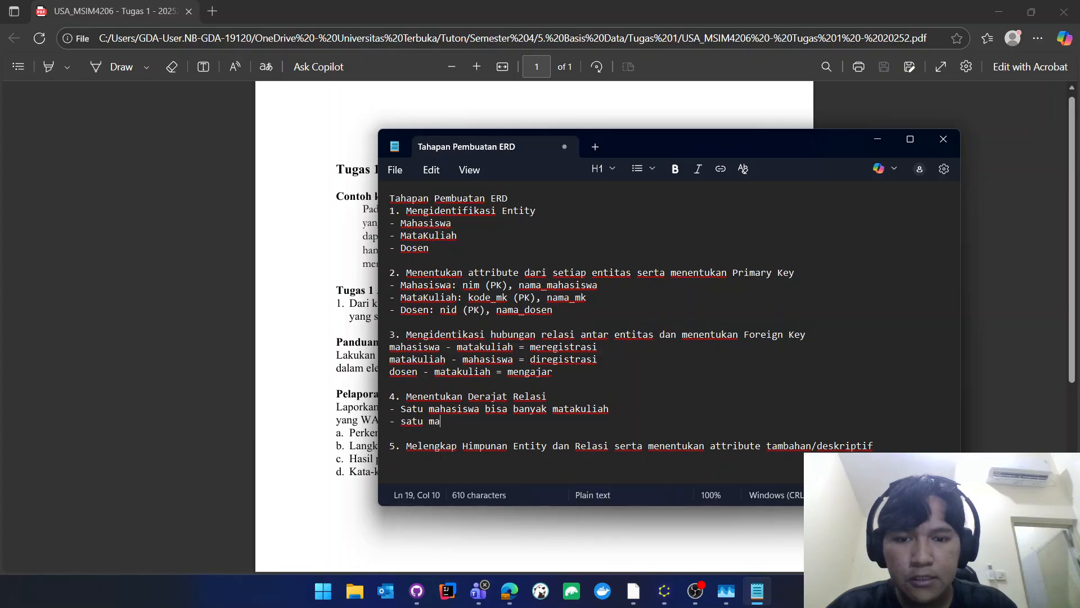
{"action": "type", "text": "hasis"}
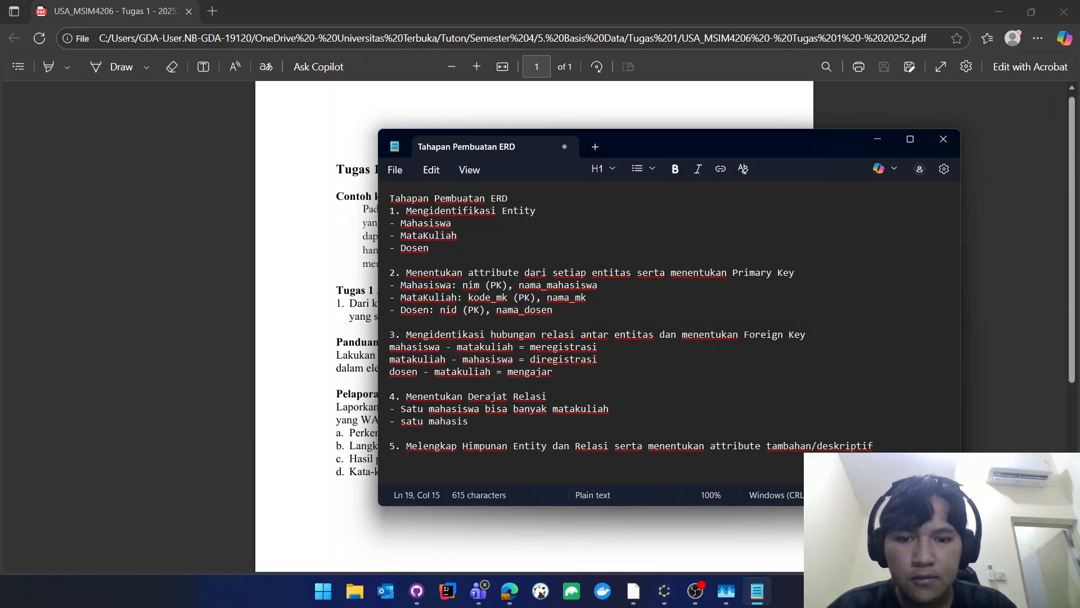
{"action": "left_click", "coordinate": [513, 409]}
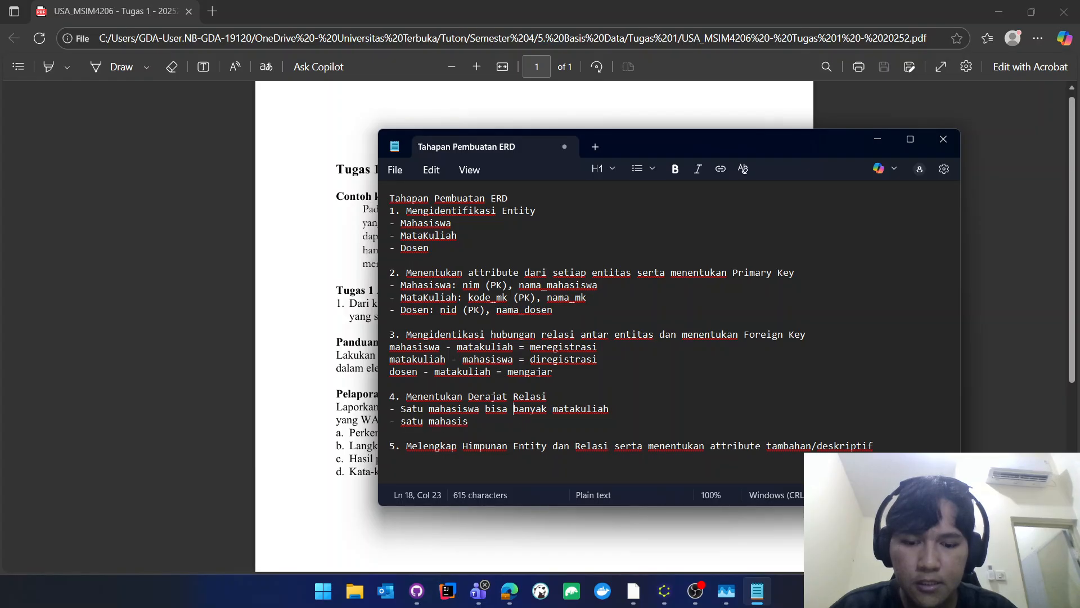
{"action": "type", "text": "register"}
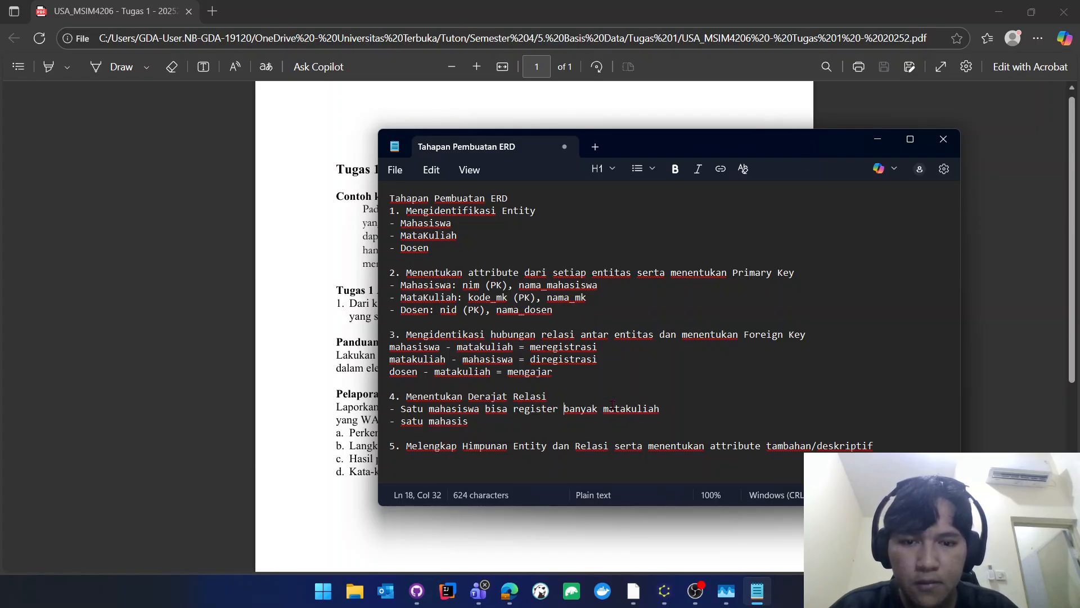
Replace the unfinished word "mahasis" in the second bullet with "matakuliah".
{"action": "left_click", "coordinate": [479, 422]}
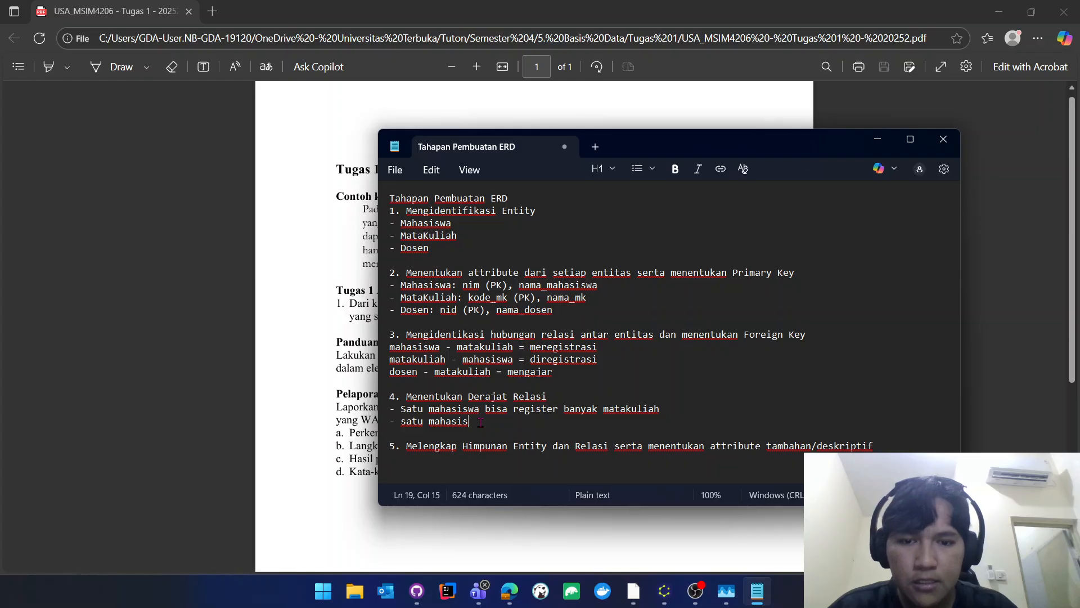
{"action": "key", "text": "BackSpace"}
{"action": "key", "text": "BackSpace"}
{"action": "key", "text": "BackSpace"}
{"action": "key", "text": "BackSpace"}
{"action": "key", "text": "BackSpace"}
{"action": "type", "text": "hasi"}
{"action": "key", "text": "BackSpace"}
{"action": "key", "text": "BackSpace"}
{"action": "key", "text": "BackSpace"}
{"action": "key", "text": "BackSpace"}
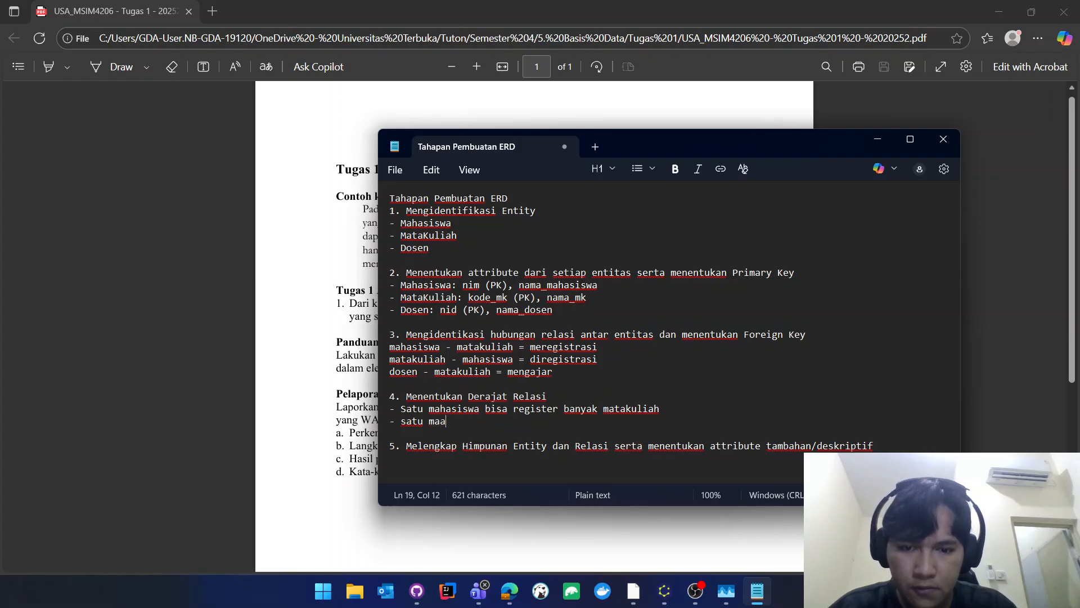
{"action": "type", "text": "takuliah"}
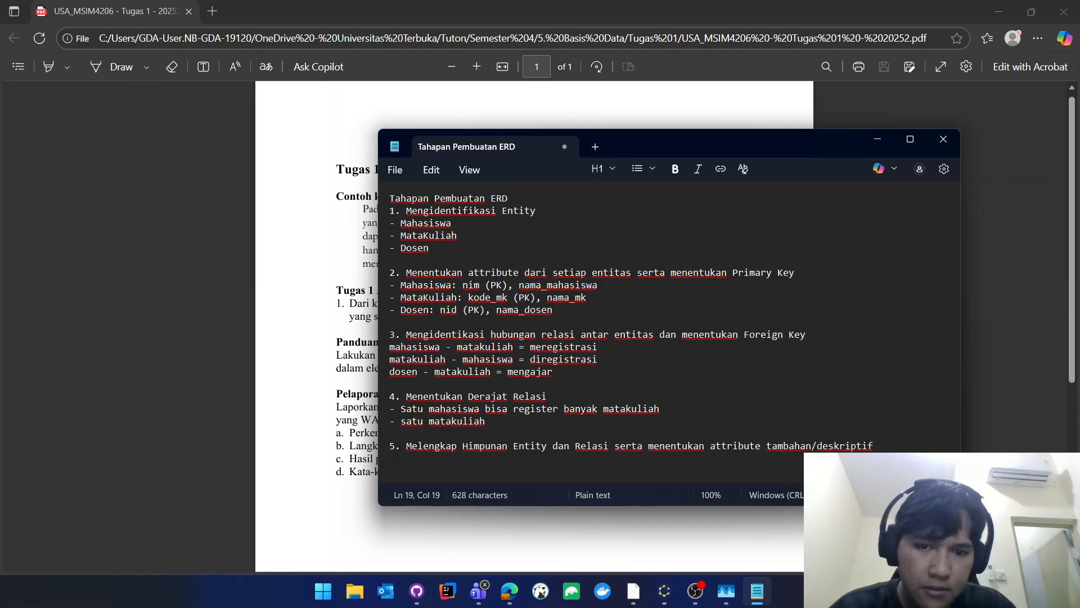
Complete the second bullet so it reads "satu matakuliah bisa di register oleh banyak mahasiswa".
{"action": "type", "text": " bisa"}
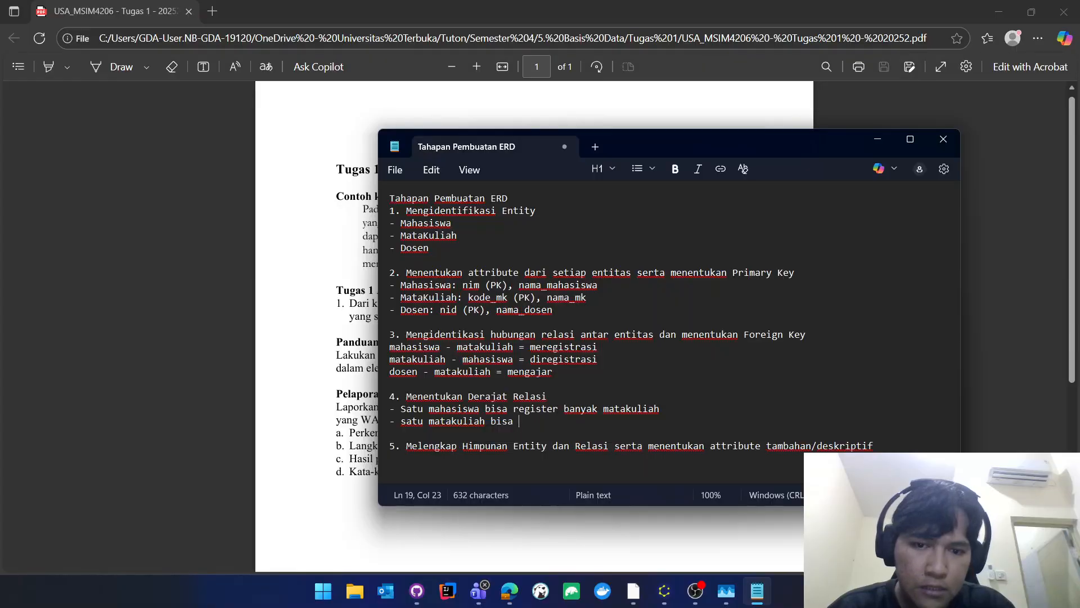
{"action": "type", "text": " di"}
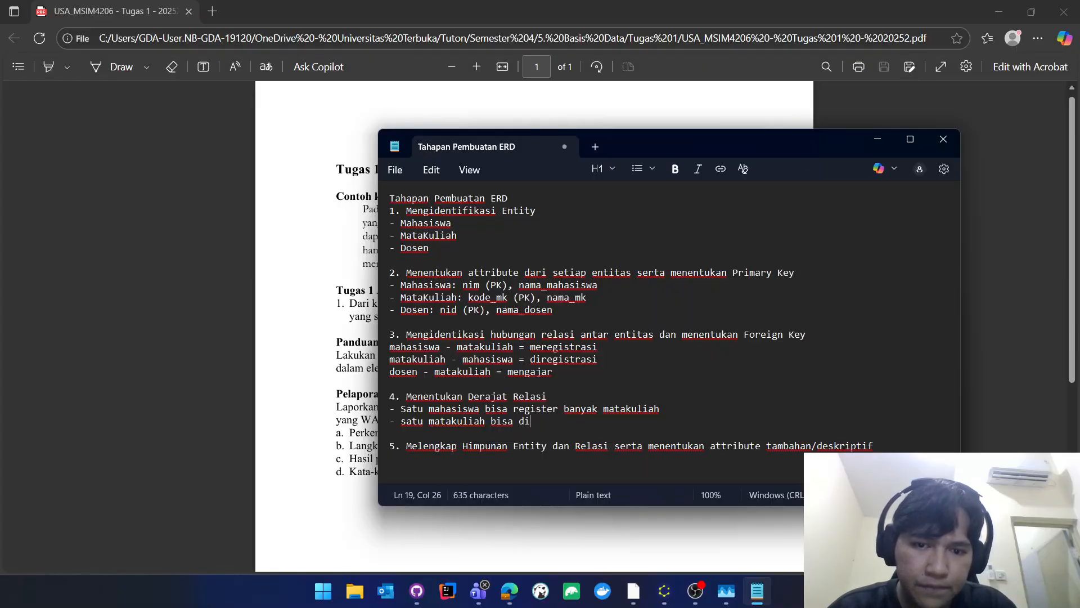
{"action": "type", "text": " regi"}
{"action": "key", "text": "BackSpace"}
{"action": "key", "text": "BackSpace"}
{"action": "key", "text": "BackSpace"}
{"action": "key", "text": "BackSpace"}
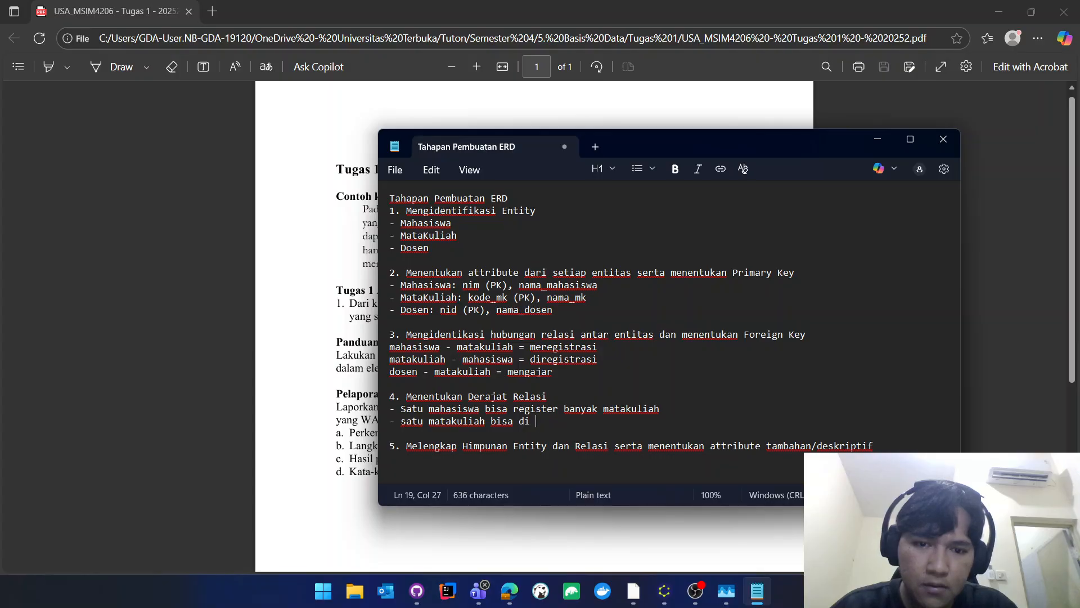
{"action": "type", "text": "regi"}
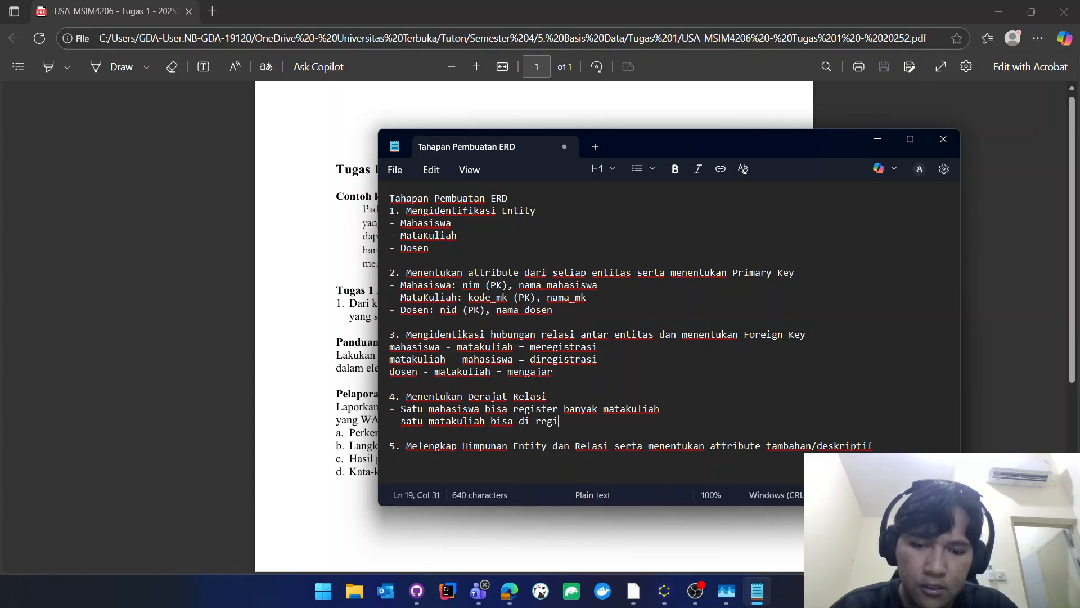
{"action": "type", "text": "ster ole"}
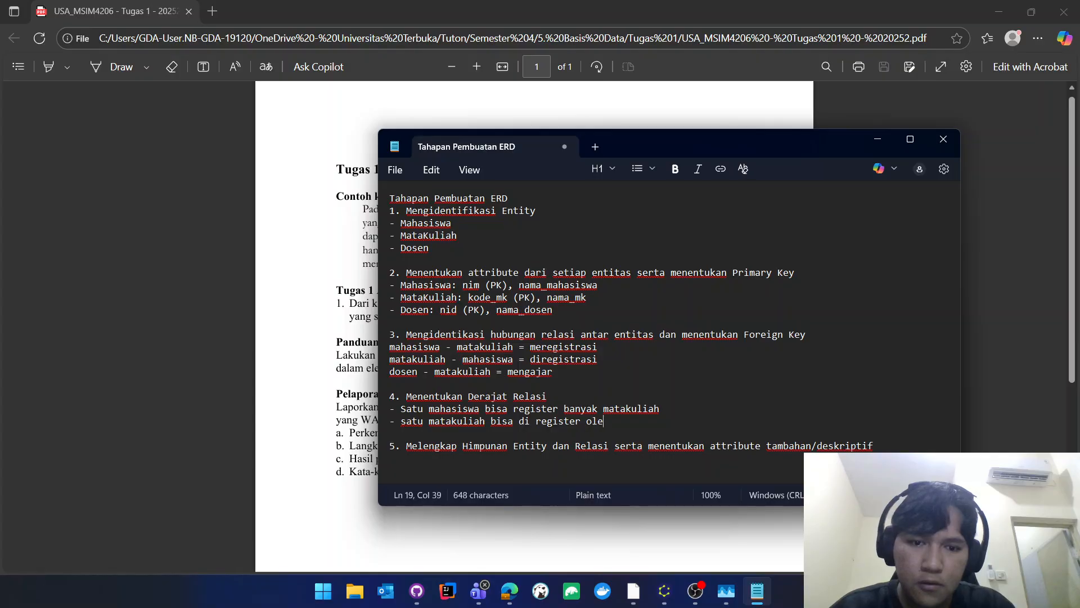
{"action": "type", "text": "h bany"}
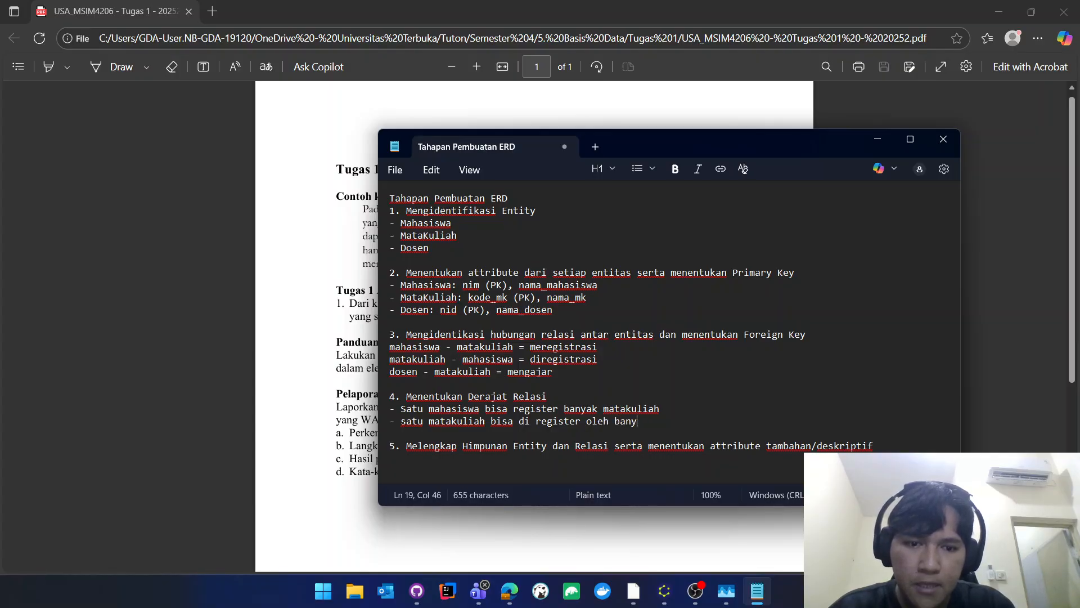
{"action": "type", "text": "ak mahasiswa"}
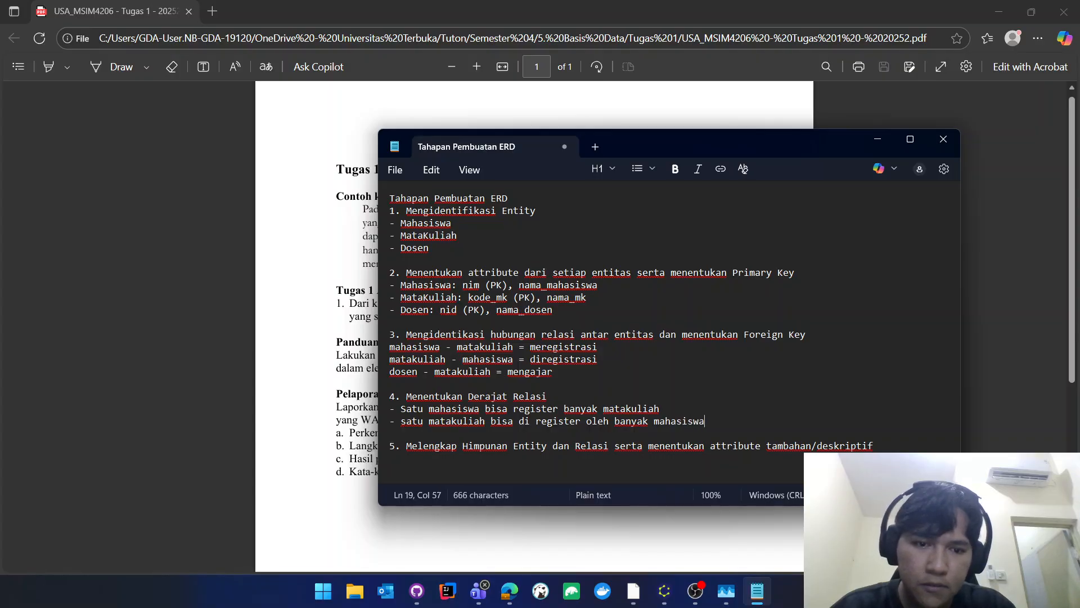
Start a conclusion line under the second section 4 bullet with "Kesimpulan =".
{"action": "key", "text": "Return"}
{"action": "type", "text": "- Sat"}
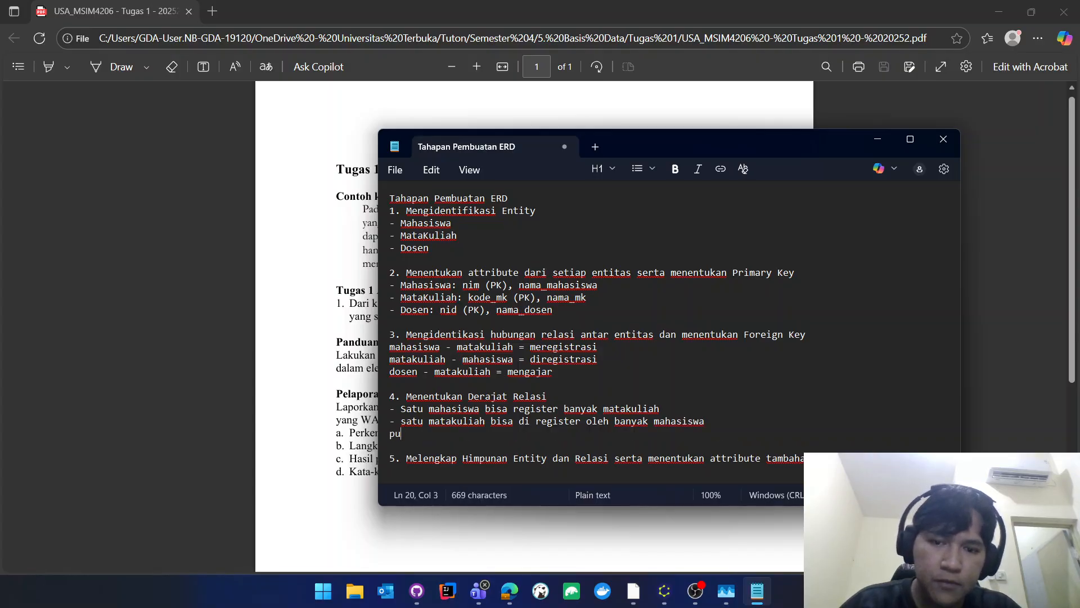
{"action": "key", "text": "BackSpace"}
{"action": "key", "text": "BackSpace"}
{"action": "key", "text": "BackSpace"}
{"action": "key", "text": "BackSpace"}
{"action": "key", "text": "BackSpace"}
{"action": "type", "text": "Kesimpulan"}
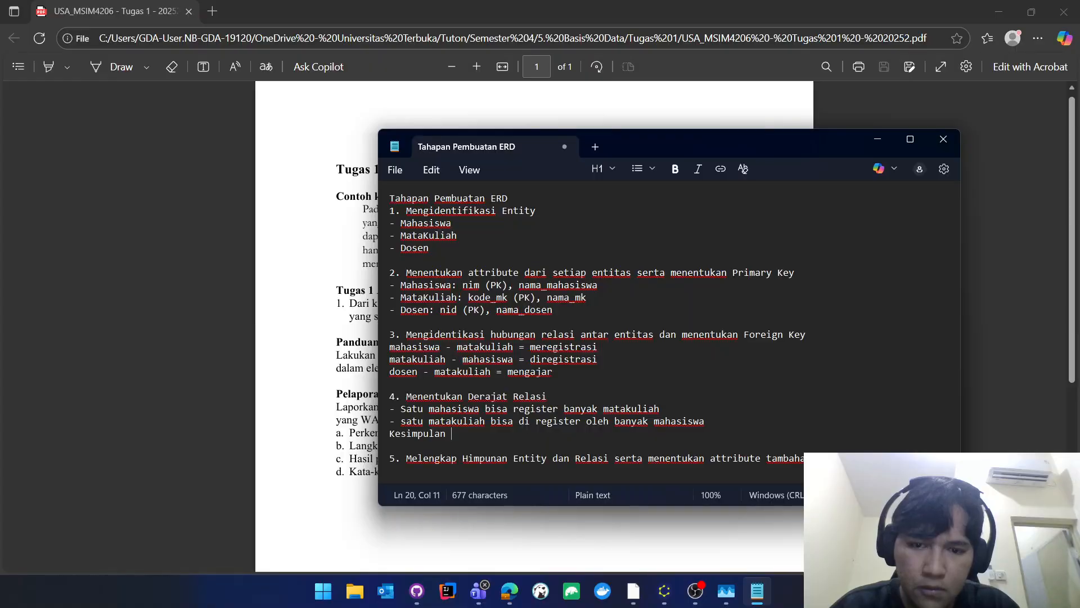
{"action": "type", "text": " ="}
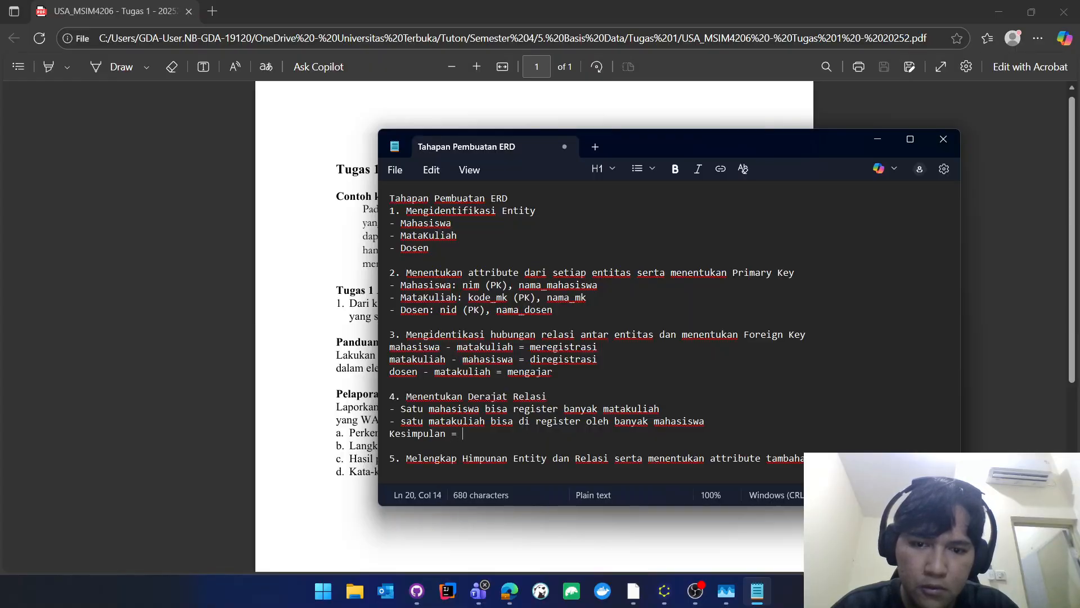
Continue the conclusion line with "Banyak mahasiswa bisa register banyak matakuliah".
{"action": "type", "text": " Banyak ma"}
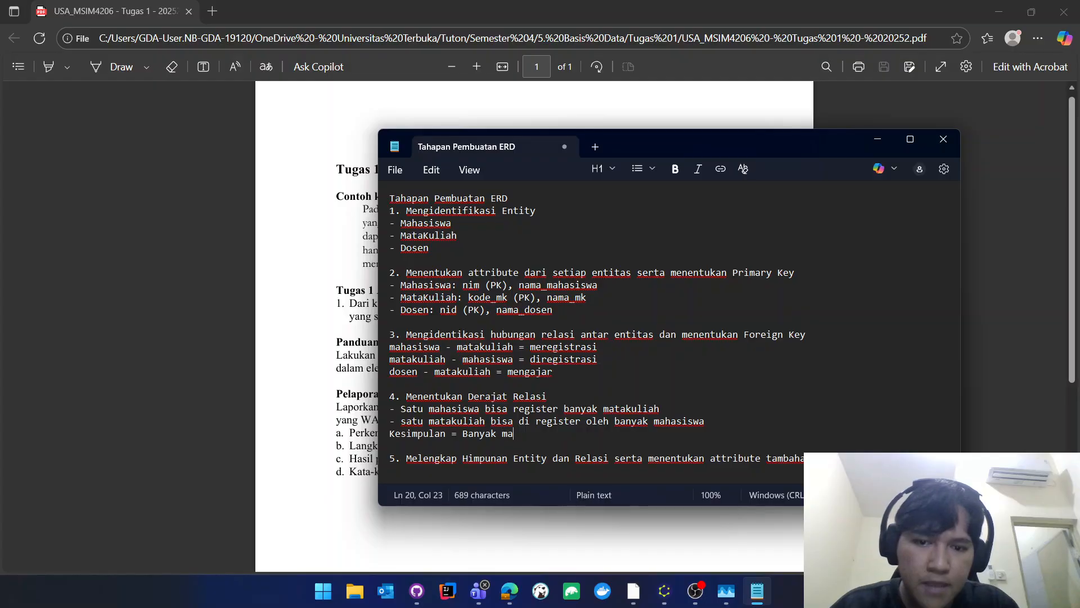
{"action": "type", "text": "hasiswa "}
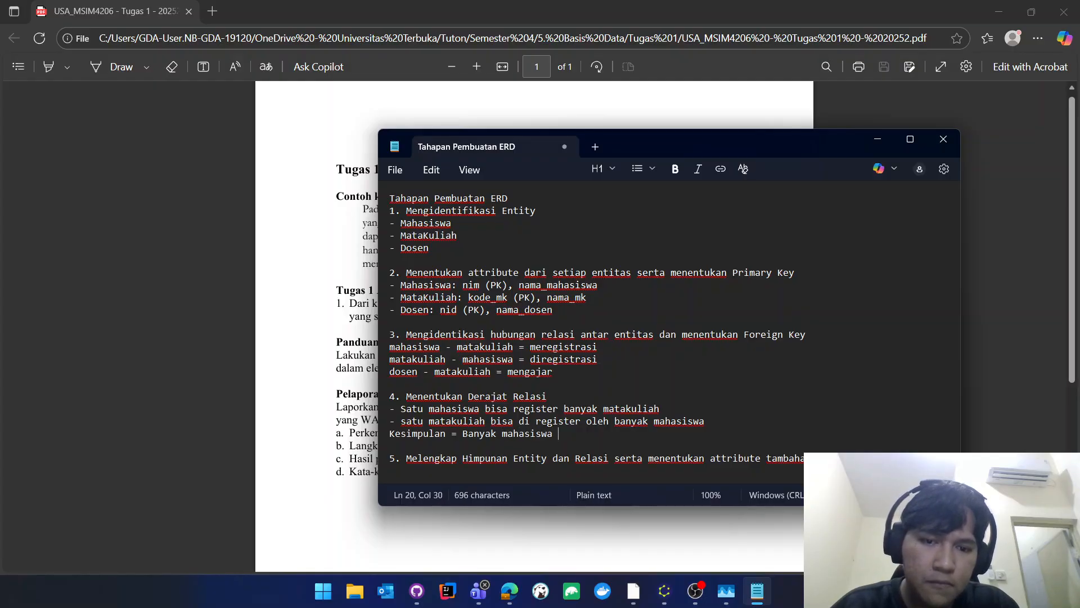
{"action": "type", "text": " bisa"}
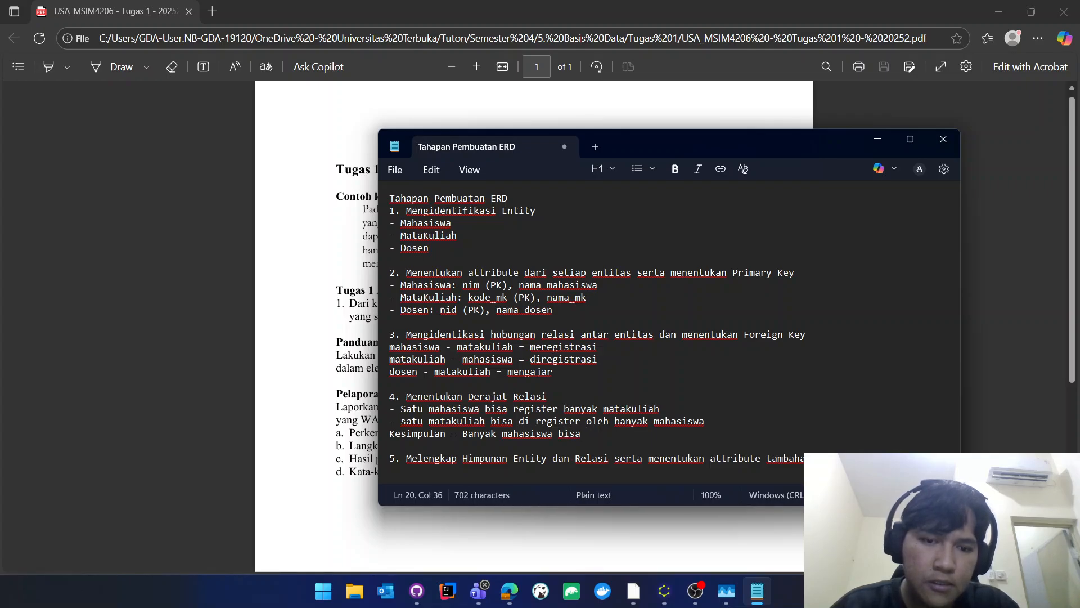
{"action": "type", "text": " register"}
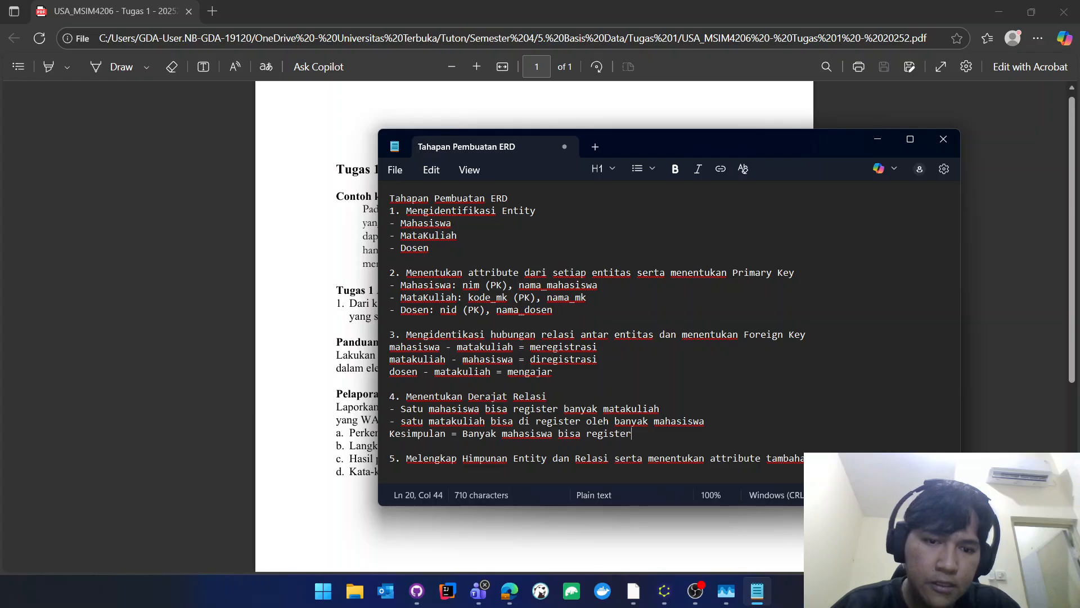
{"action": "type", "text": " banyak "}
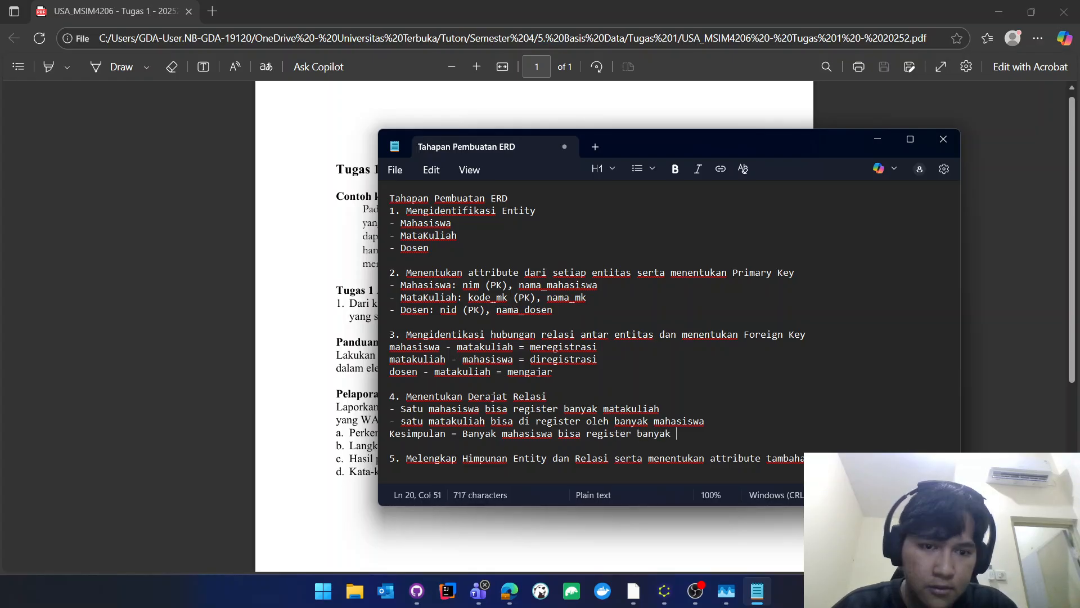
{"action": "type", "text": "matakul"}
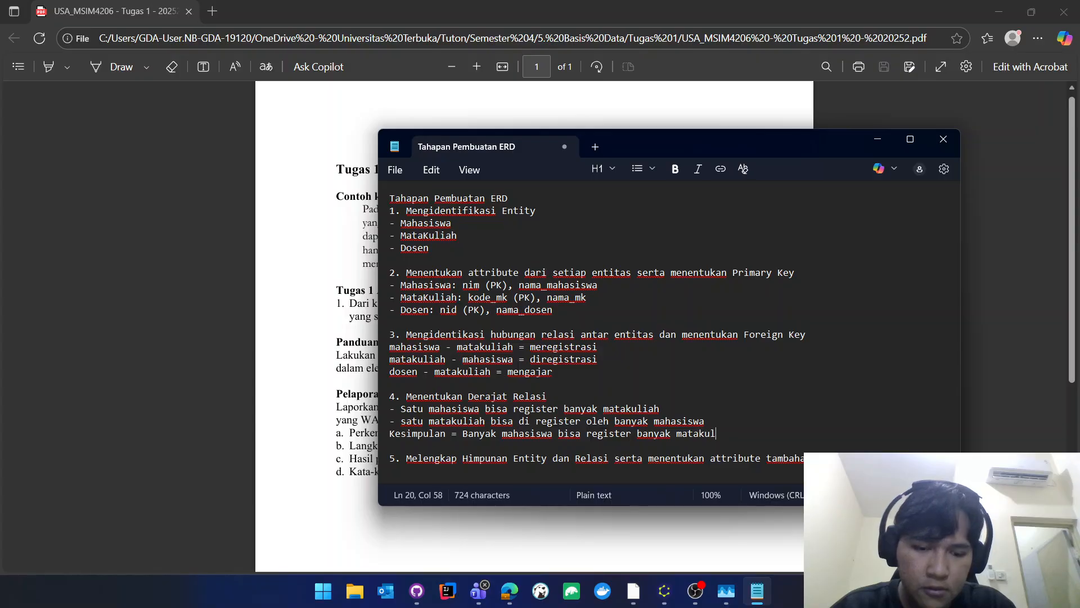
{"action": "type", "text": "iah"}
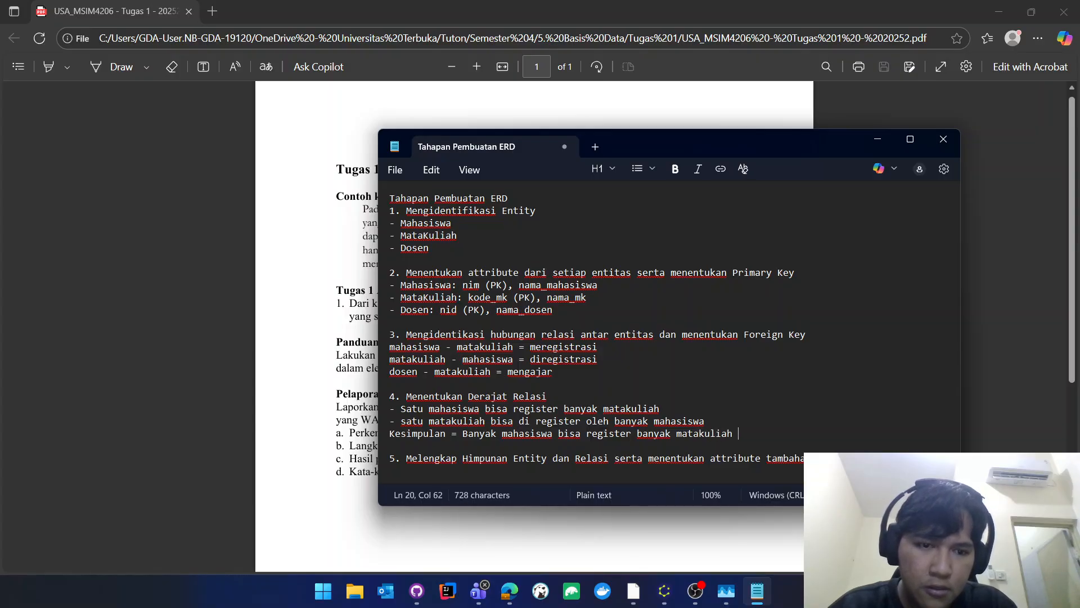
End the conclusion line with "(begitupun sebaliknya) -> (M:N)".
{"action": "type", "text": " ("}
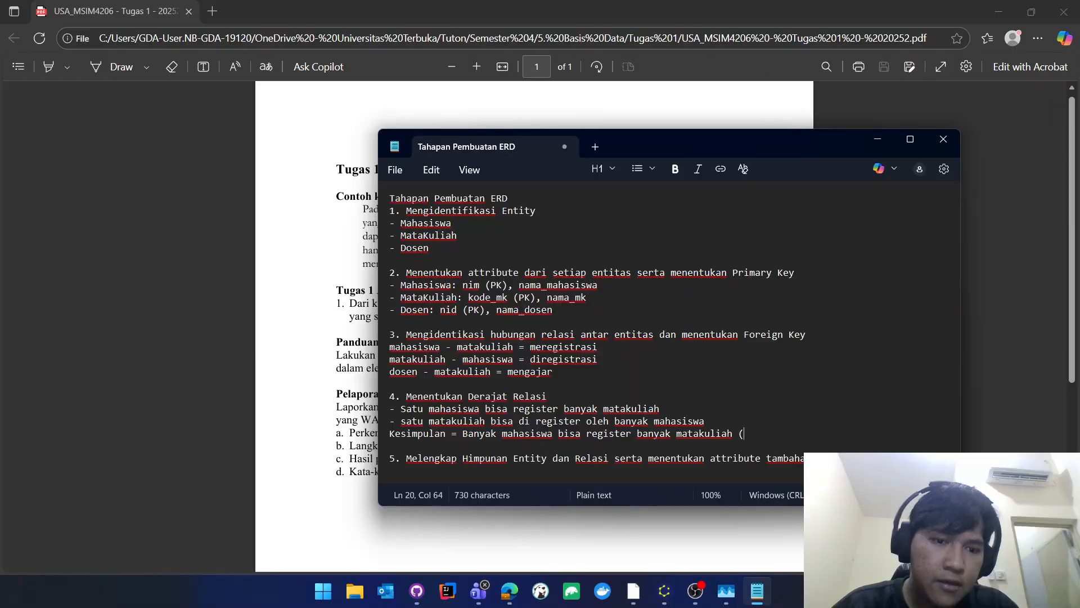
{"action": "type", "text": "begitupun"}
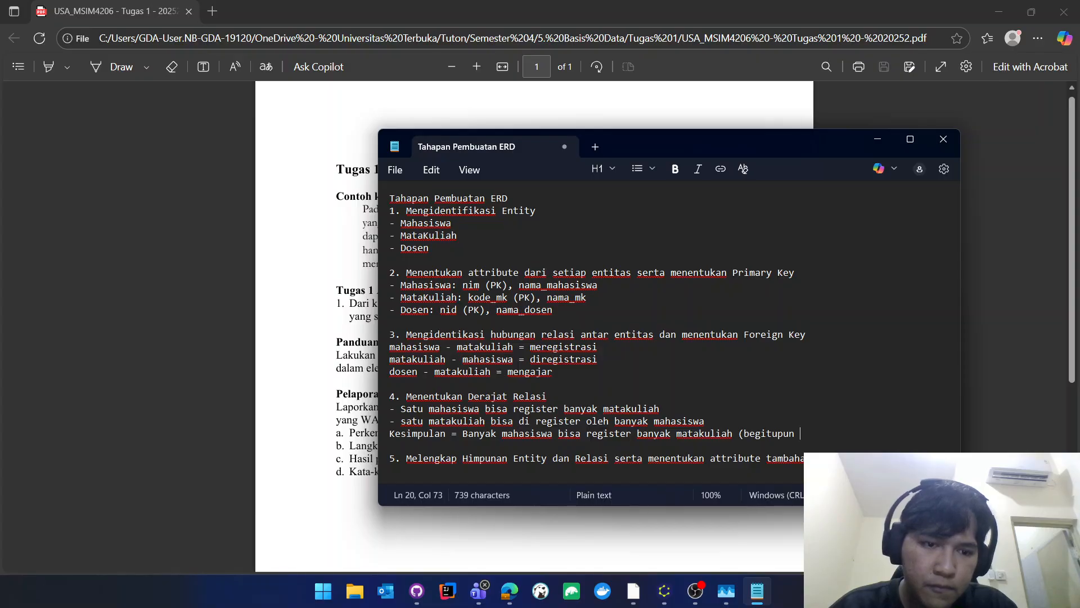
{"action": "type", "text": " se"}
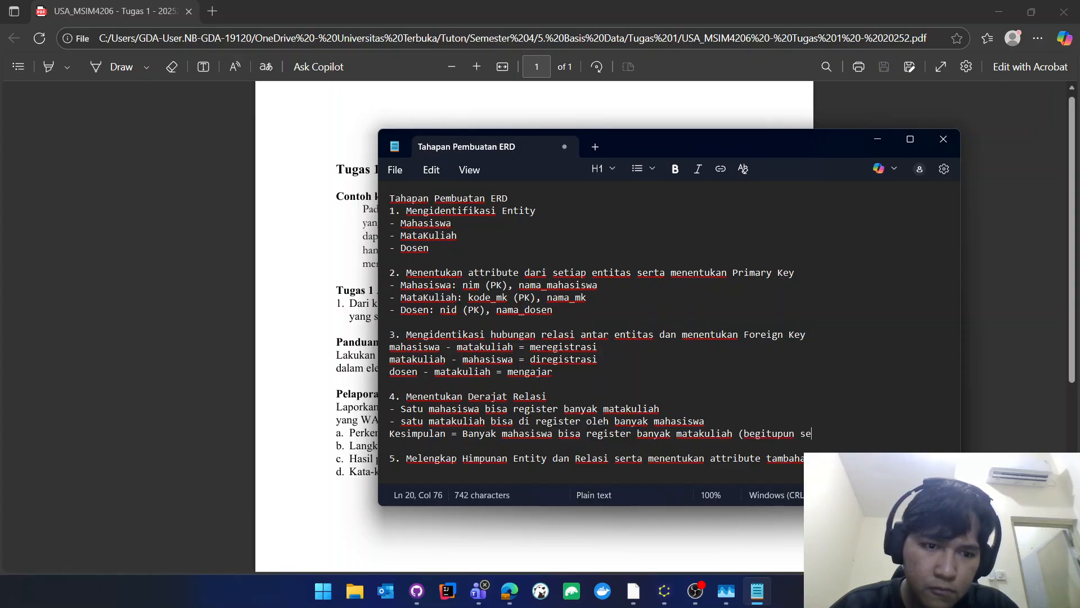
{"action": "type", "text": "balikny"}
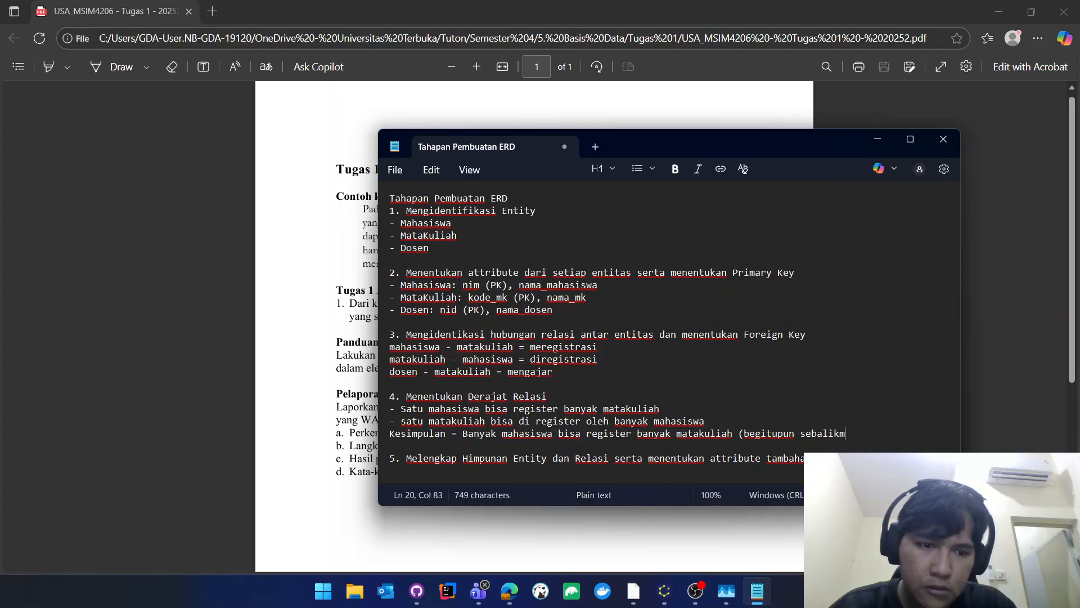
{"action": "type", "text": "a) (M:N"}
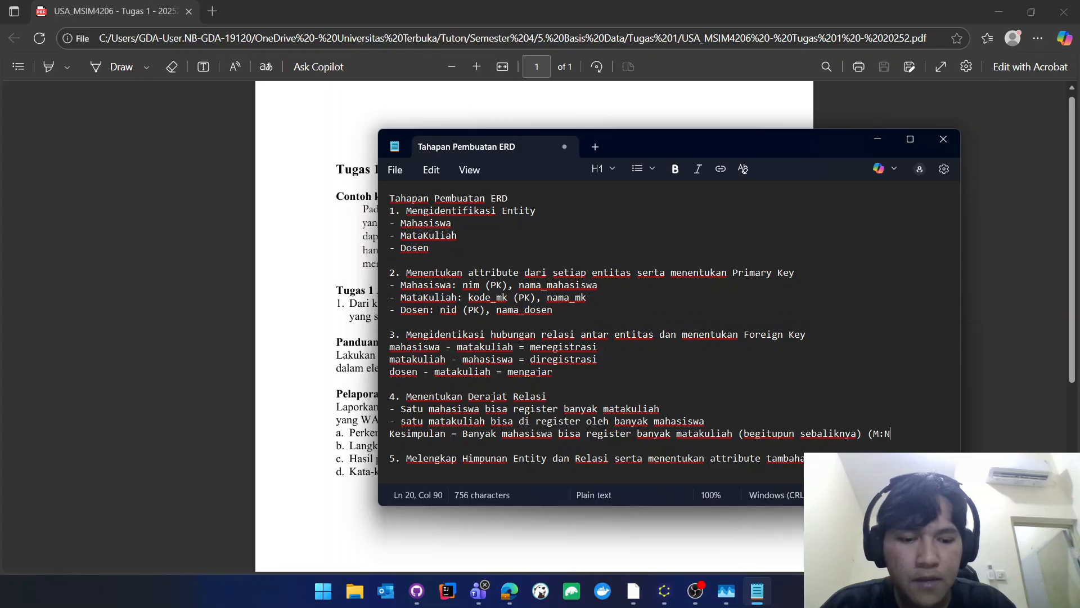
{"action": "type", "text": ")"}
{"action": "left_click", "coordinate": [867, 432]}
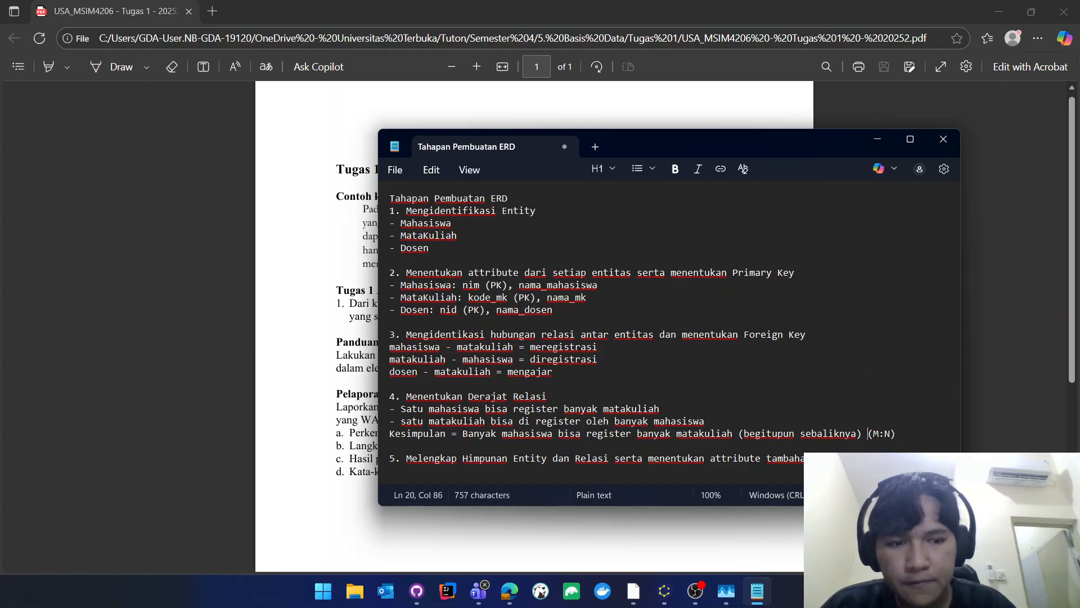
{"action": "type", "text": "->"}
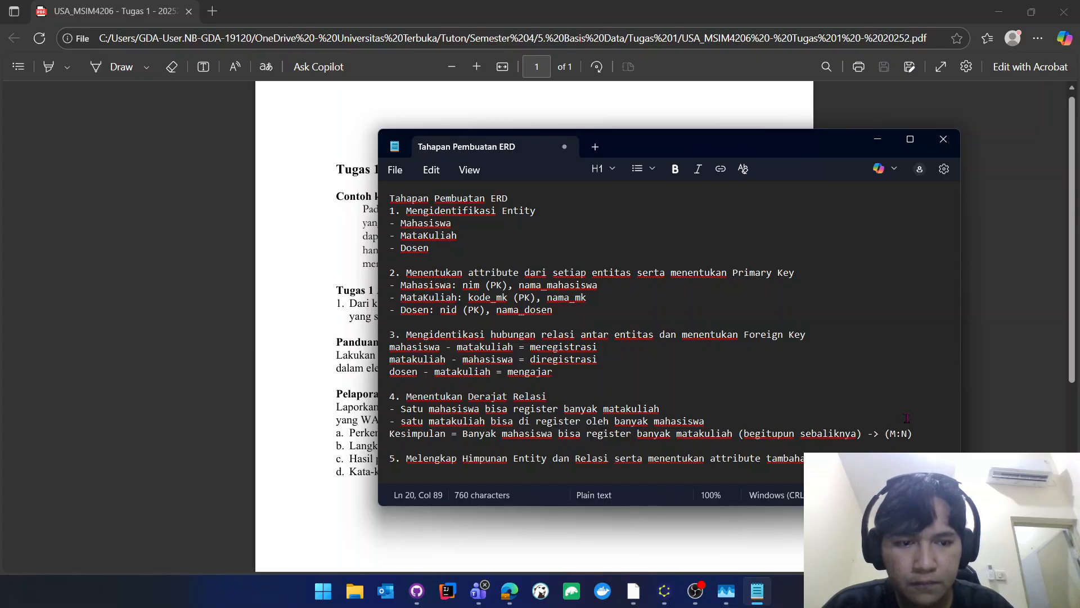
Leave two blank lines below the conclusion and start a new bullet with "Satu dosen bisa".
{"action": "key", "text": "Return"}
{"action": "key", "text": "Return"}
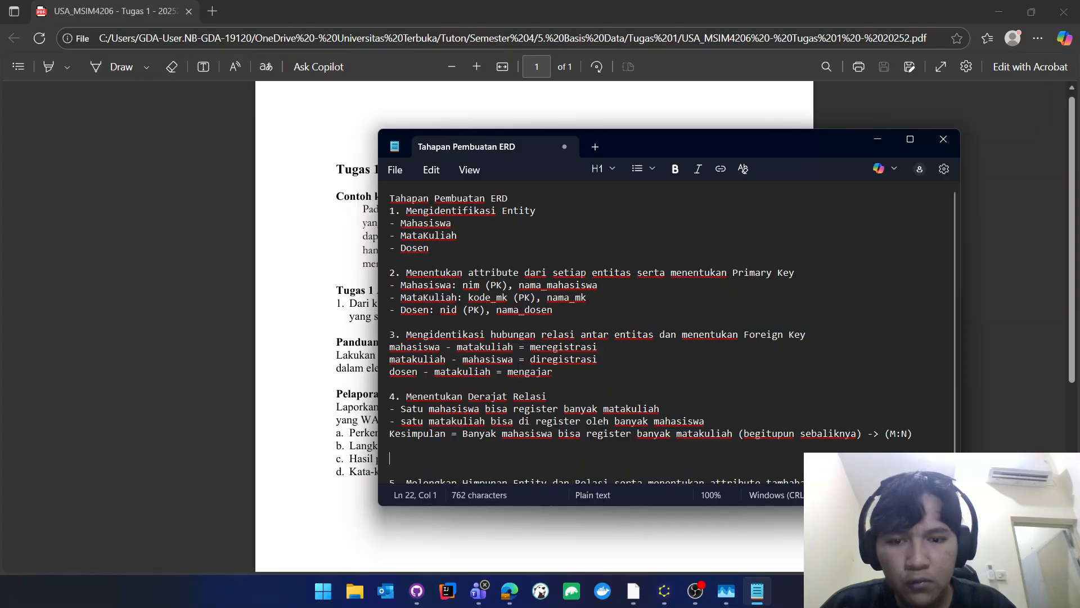
{"action": "key", "text": "Return"}
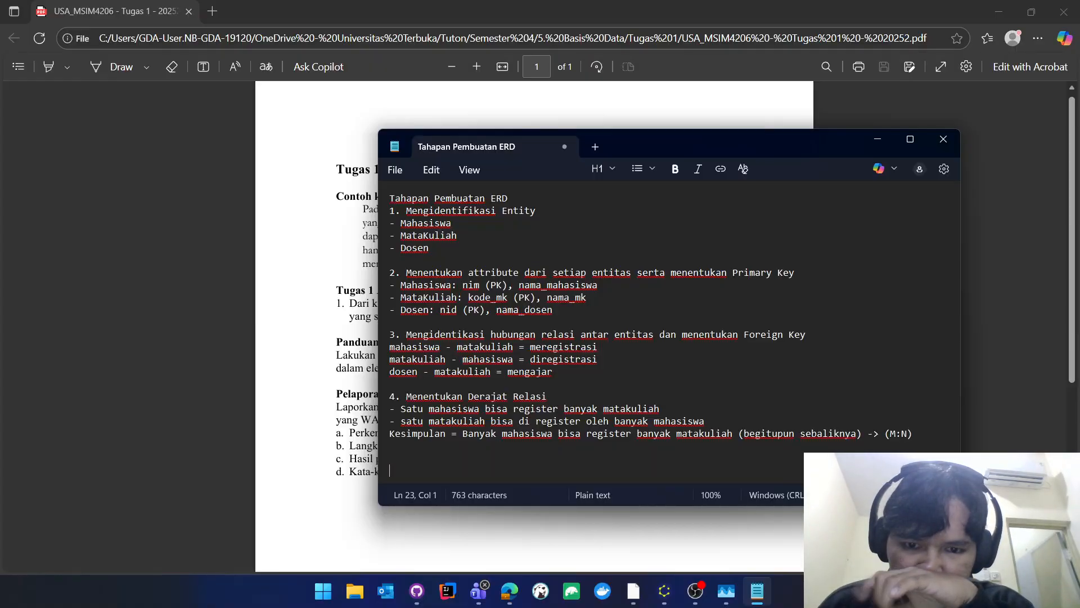
{"action": "type", "text": "- "}
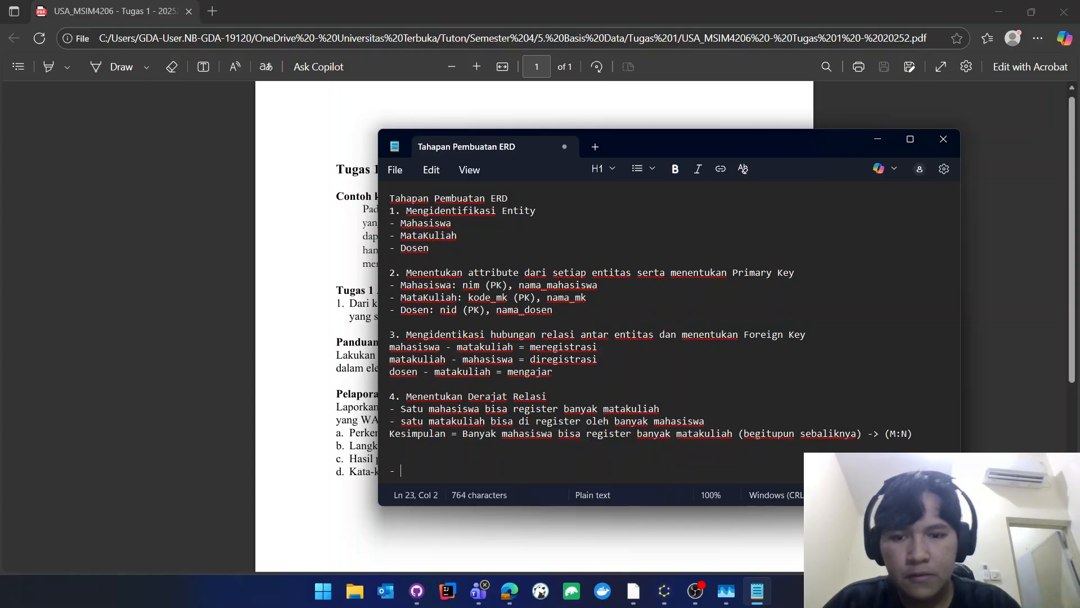
{"action": "type", "text": "Satu does"}
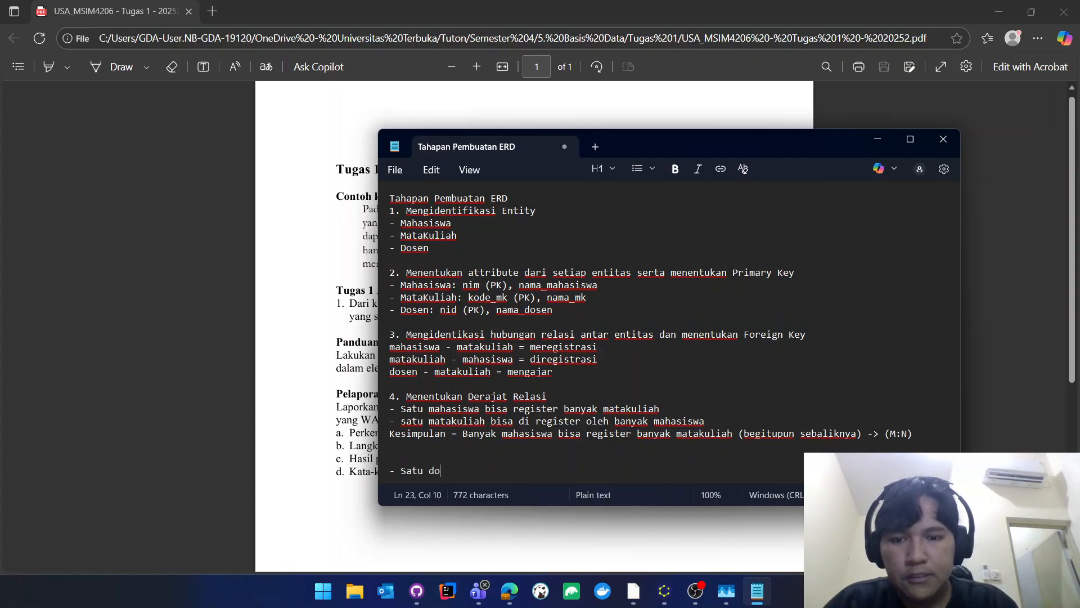
{"action": "key", "text": "BackSpace"}
{"action": "key", "text": "BackSpace"}
{"action": "type", "text": "sen "}
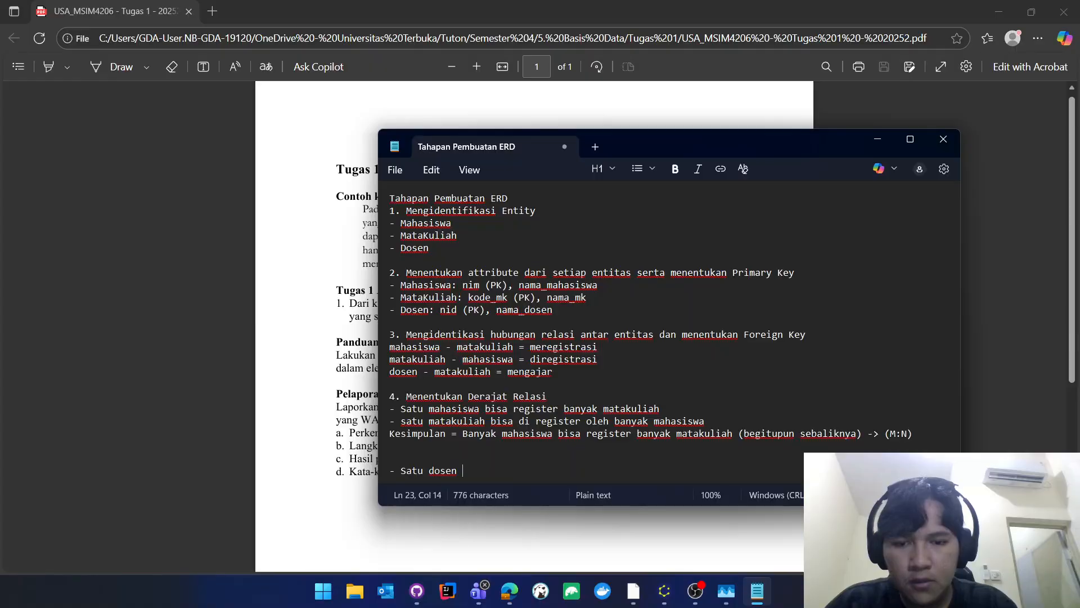
{"action": "type", "text": "bisa"}
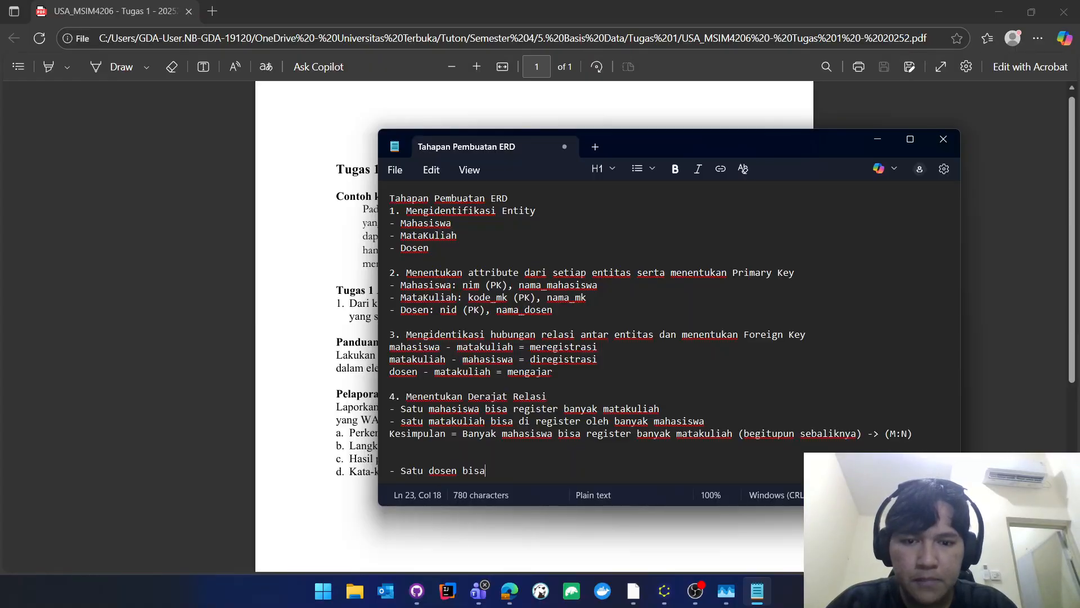
Complete the dosen bullet with "ngajar banyak matakuliah" and start an empty bullet below it.
{"action": "type", "text": " gaj"}
{"action": "key", "text": "BackSpace"}
{"action": "key", "text": "BackSpace"}
{"action": "key", "text": "BackSpace"}
{"action": "type", "text": "n"}
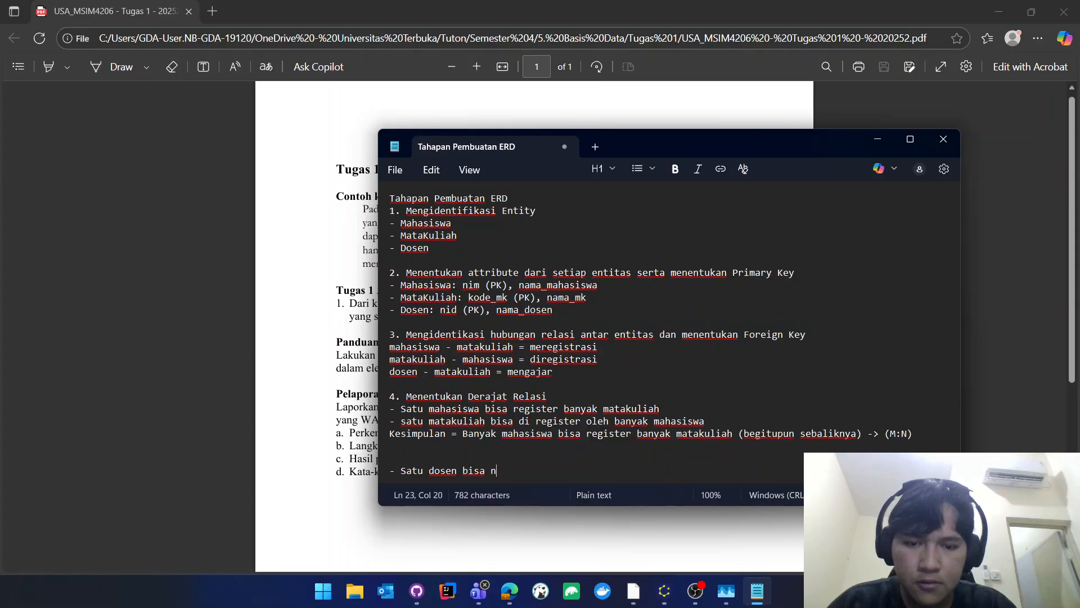
{"action": "type", "text": "gajar ban"}
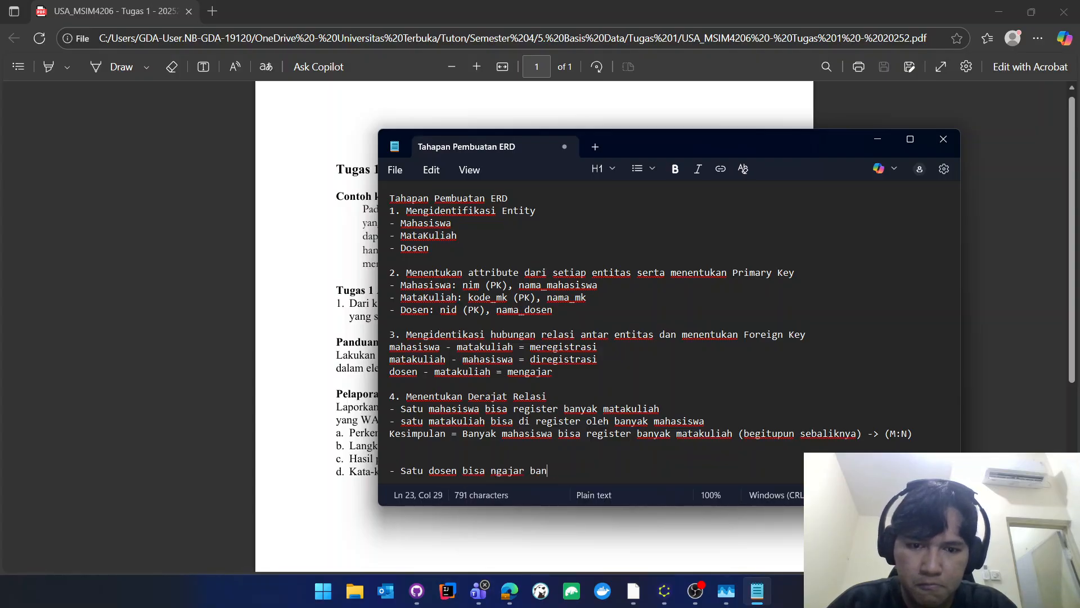
{"action": "type", "text": "yak matakuliah"}
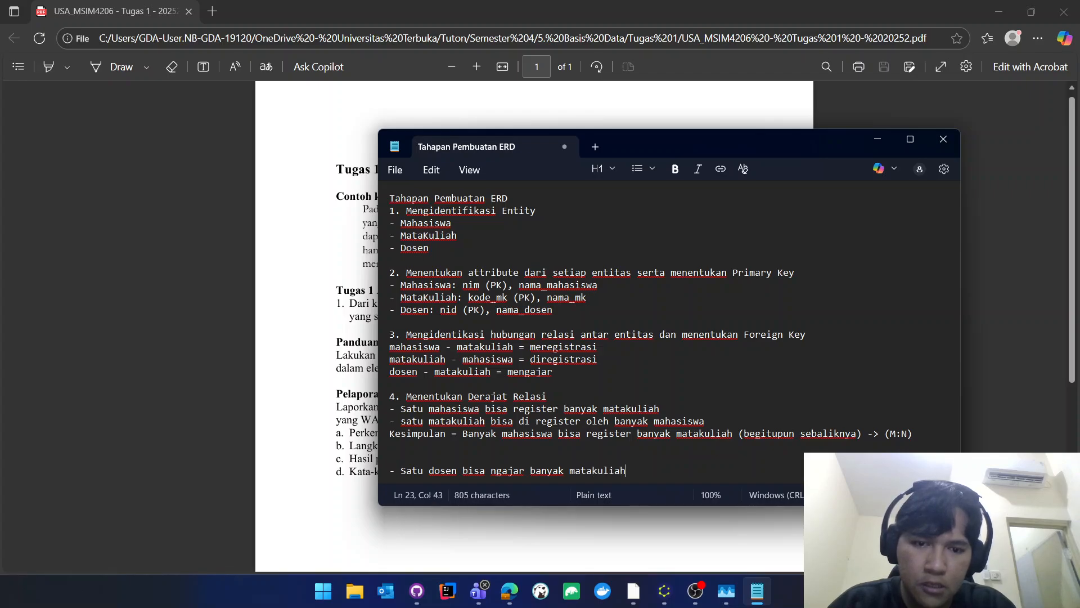
{"action": "key", "text": "Return"}
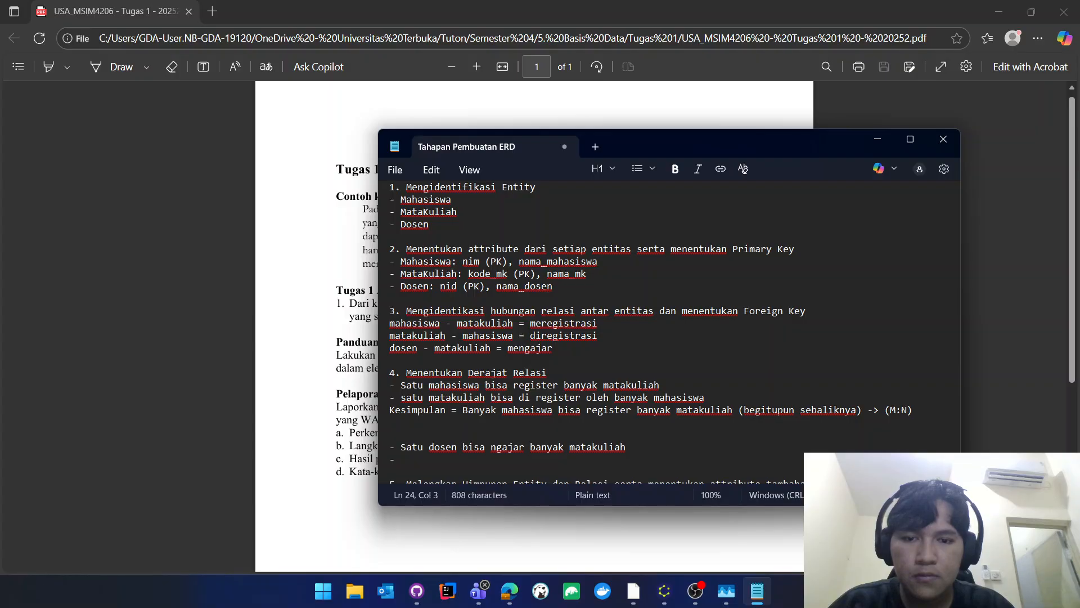
{"action": "left_click", "coordinate": [750, 398]}
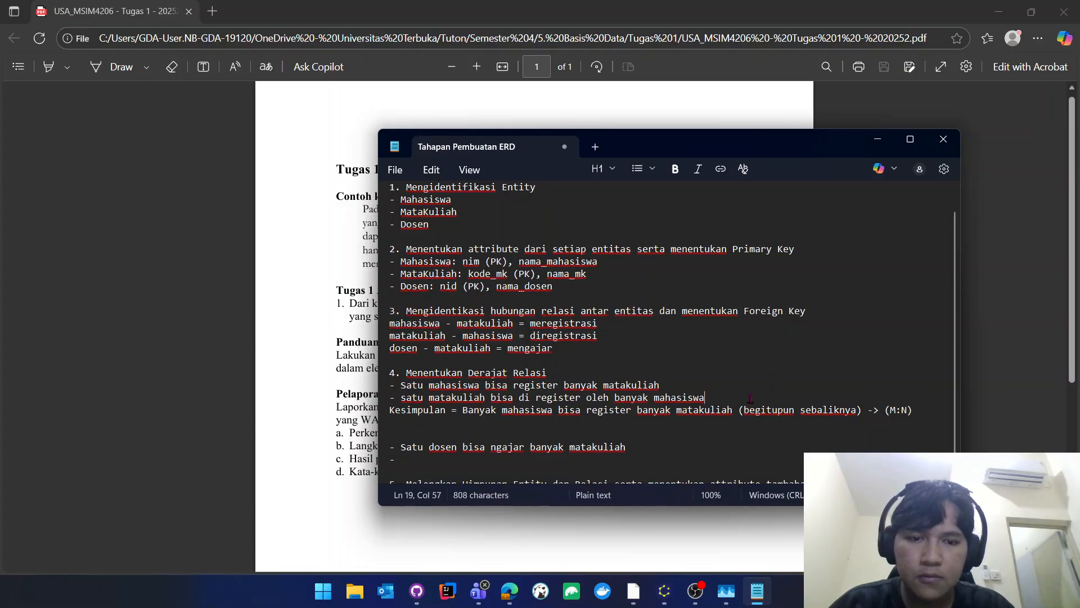
{"action": "key", "text": "Return"}
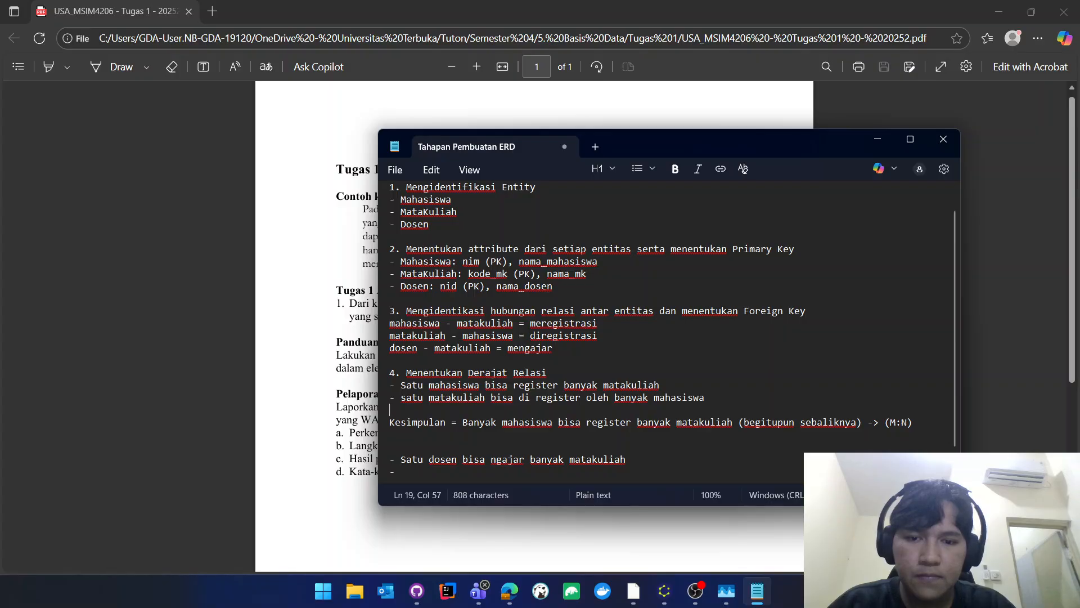
{"action": "key", "text": "BackSpace"}
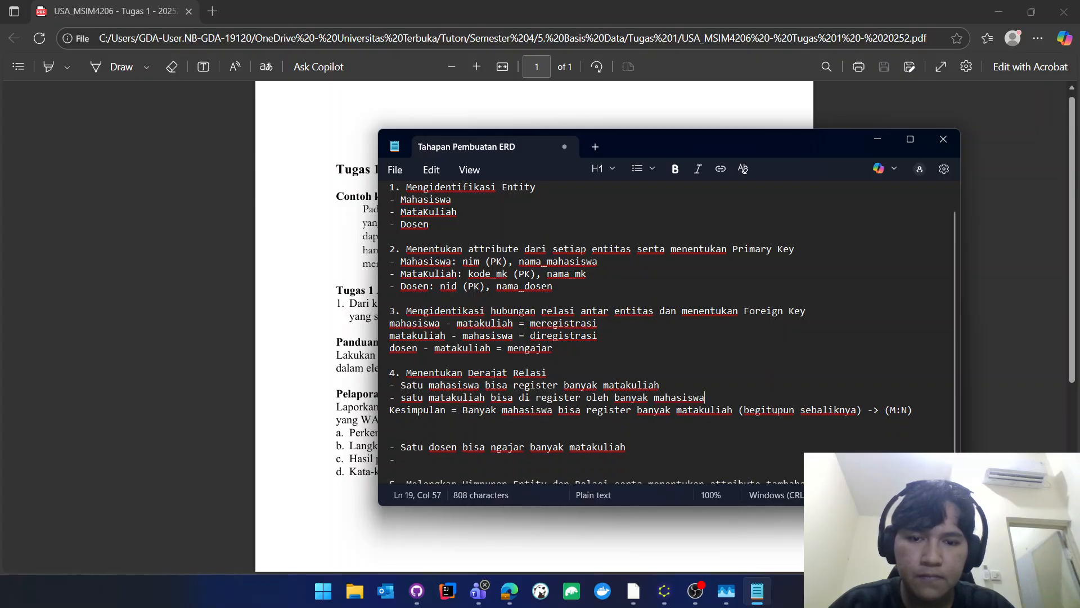
Fill the empty bullet below the dosen bullet with "satu matakuliah cuma bisa diajar oleh satu dosen".
{"action": "left_click", "coordinate": [545, 469]}
{"action": "type", "text": "s"}
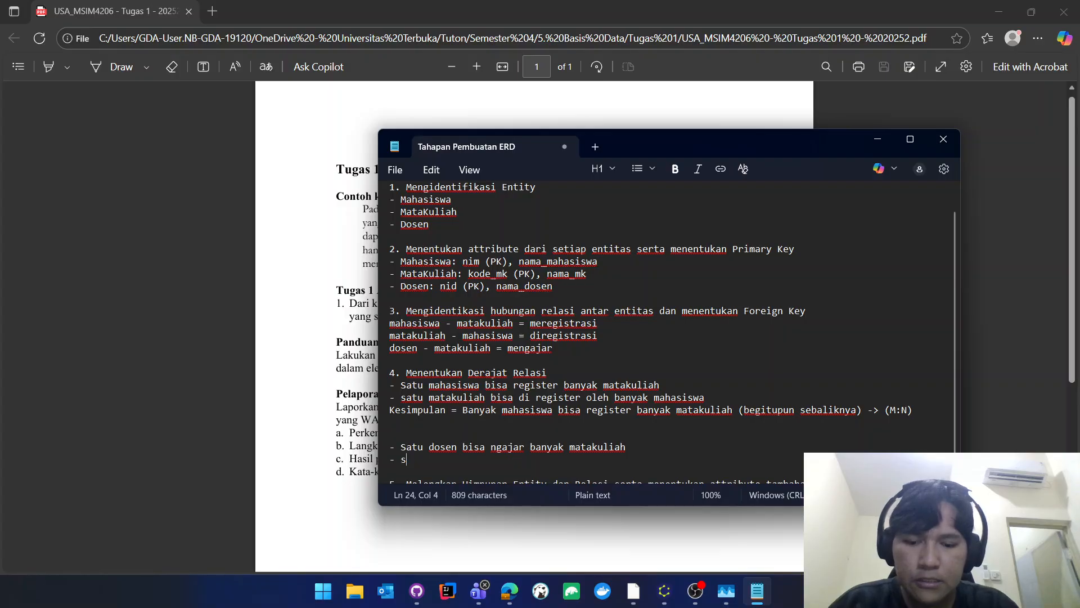
{"action": "type", "text": "atu mata"}
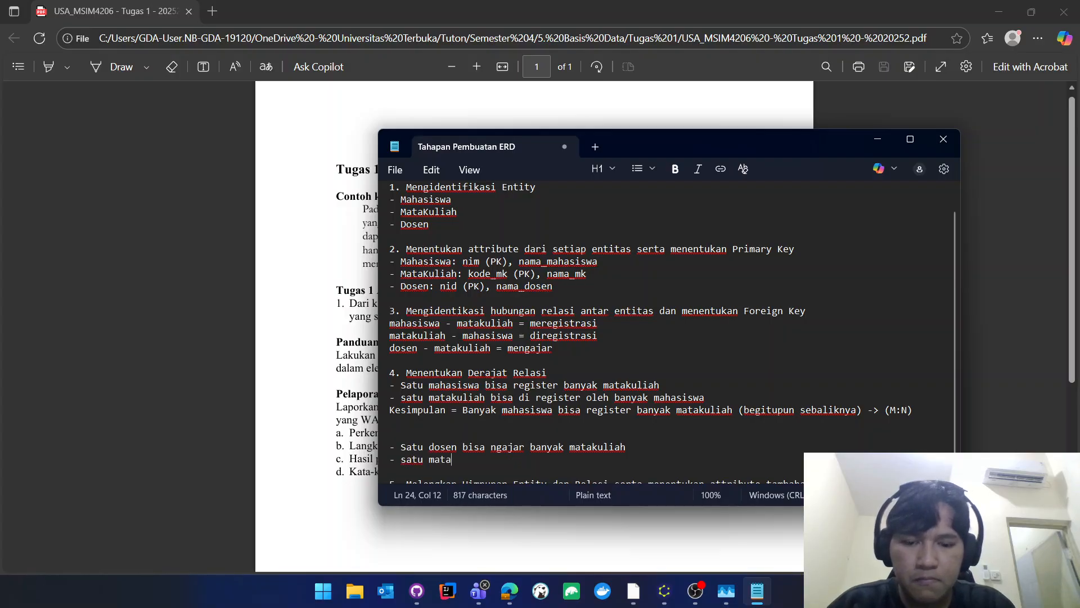
{"action": "type", "text": "kuliah "}
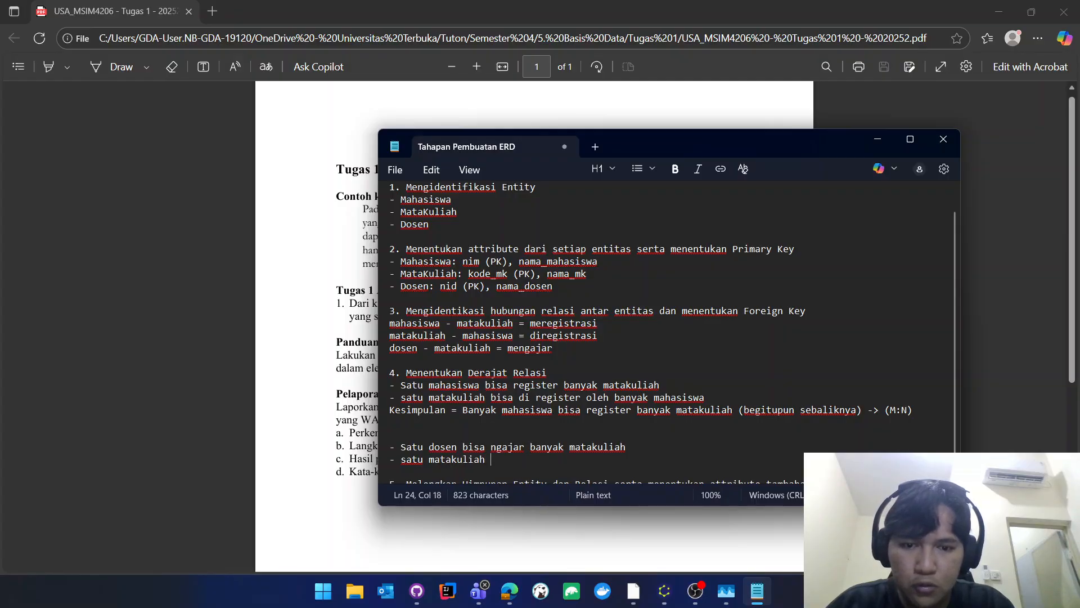
{"action": "type", "text": "cuma"}
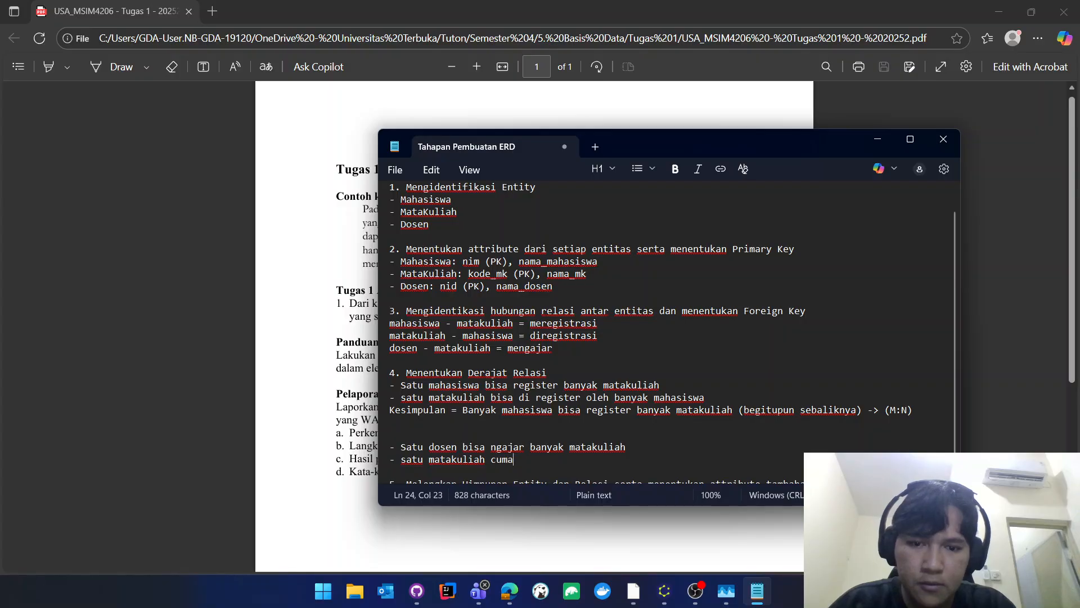
{"action": "type", "text": " bisa"}
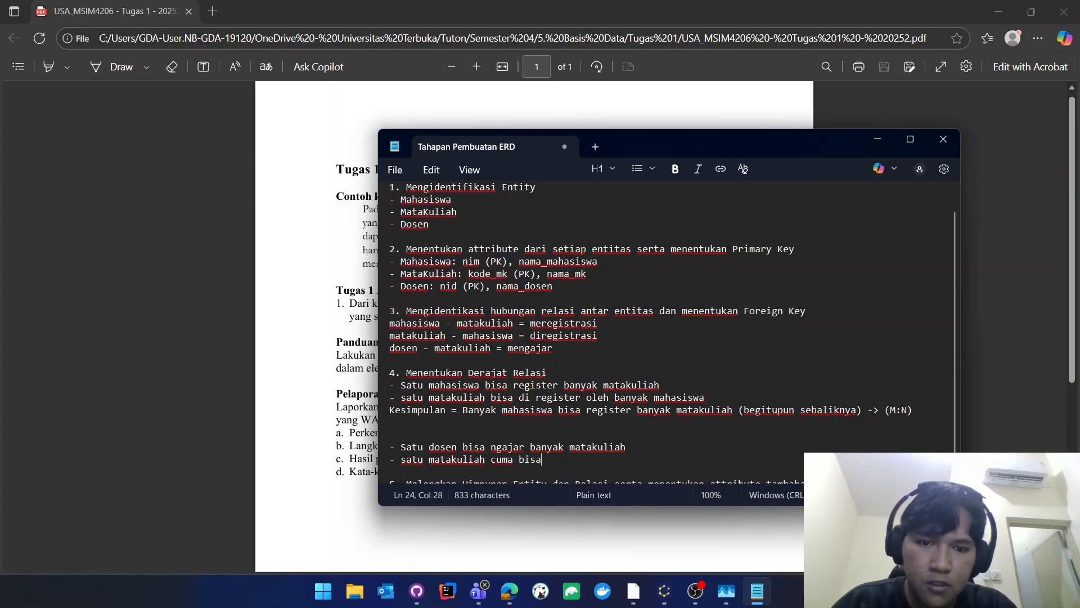
{"action": "type", "text": " dia"}
{"action": "type", "text": "jar "}
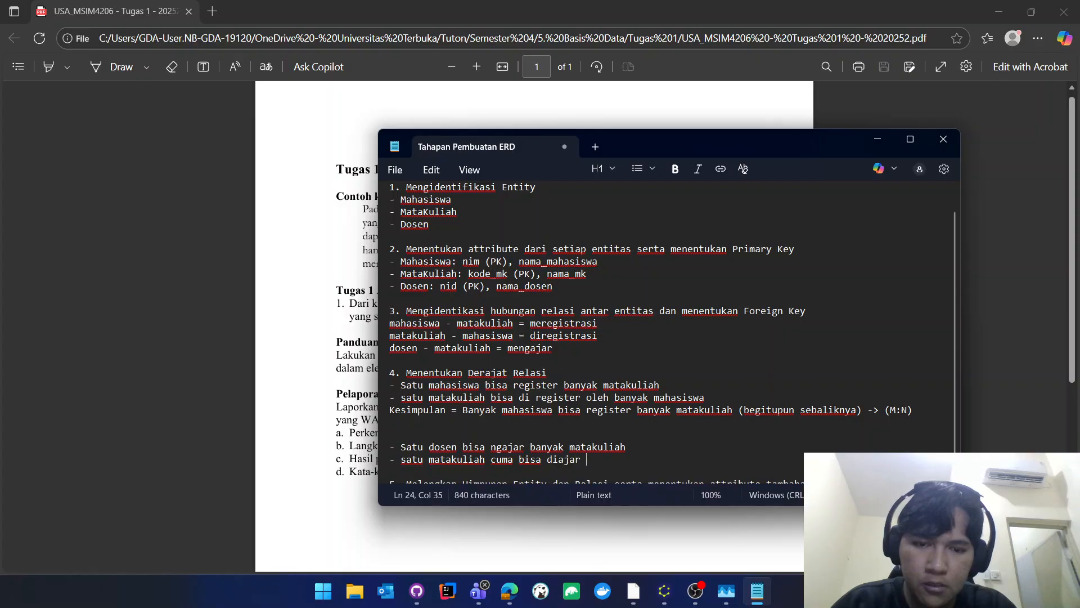
{"action": "type", "text": "oleh "}
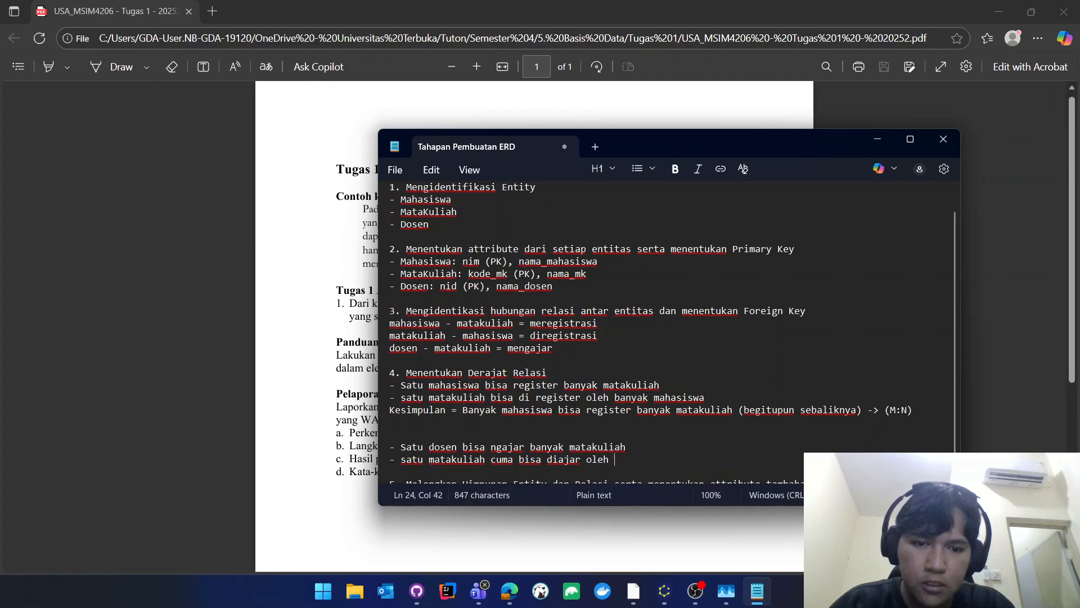
{"action": "type", "text": " satu"}
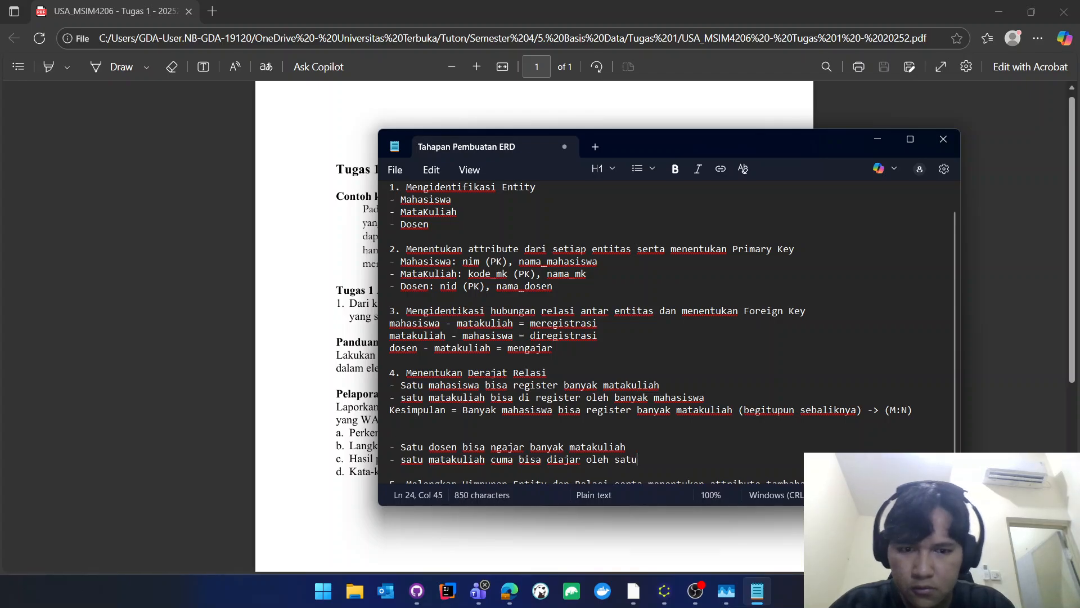
{"action": "type", "text": " dosen"}
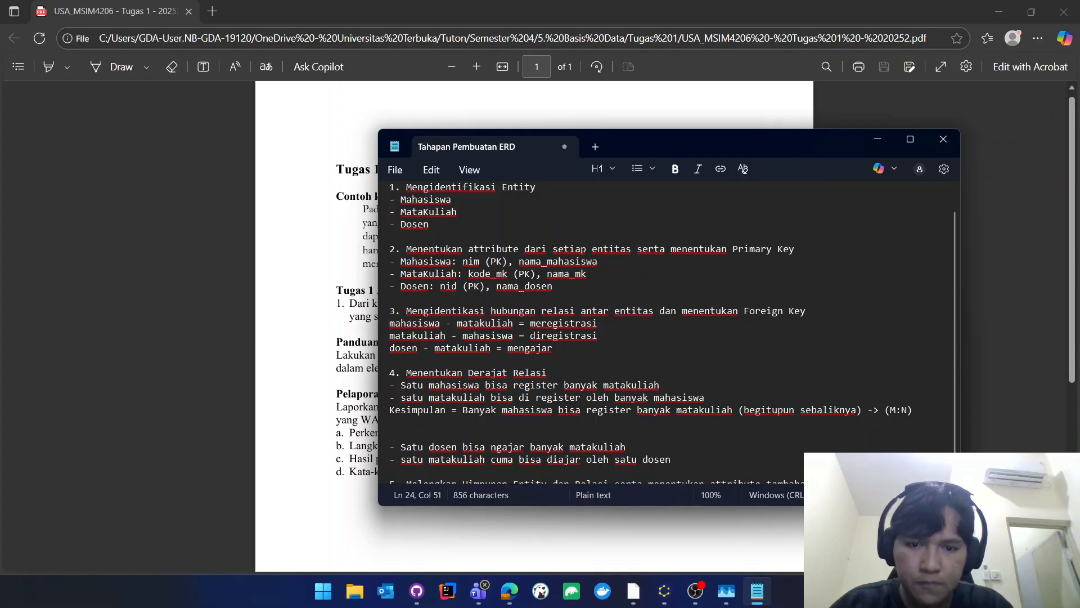
Add a conclusion line below the dosen bullets starting with "Kesimpulan = 1 dosen bisa ngajar".
{"action": "key", "text": "Return"}
{"action": "type", "text": "Kesimpulan"}
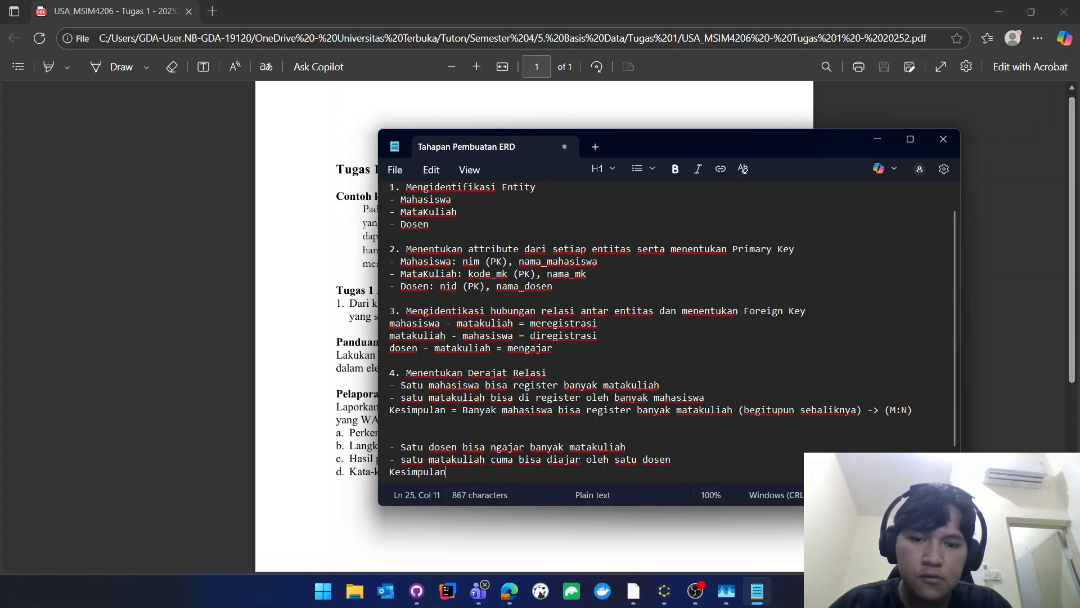
{"action": "type", "text": " = "}
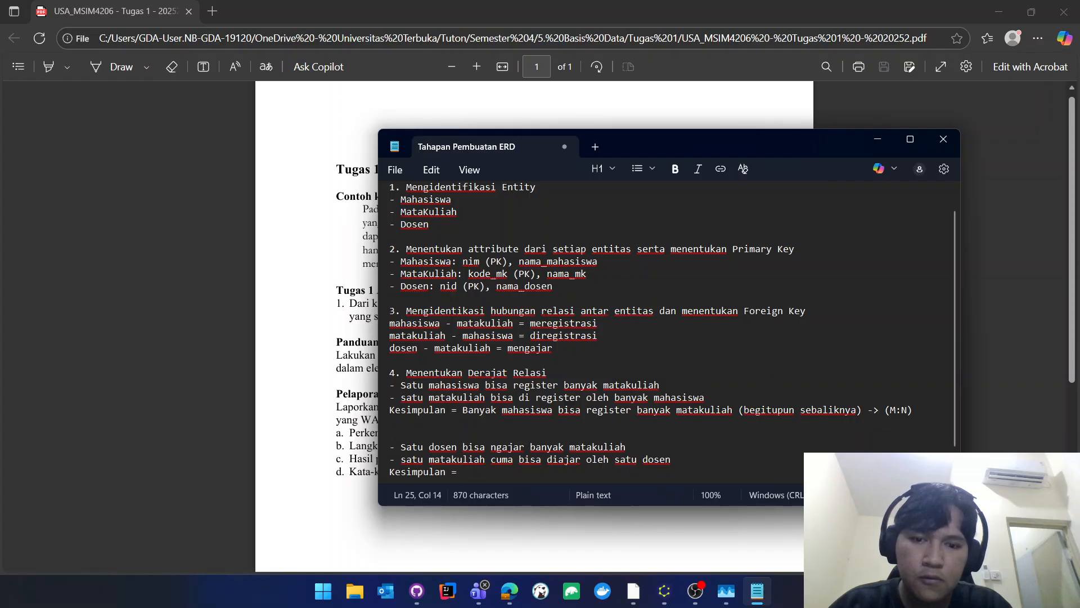
{"action": "type", "text": "1 deos"}
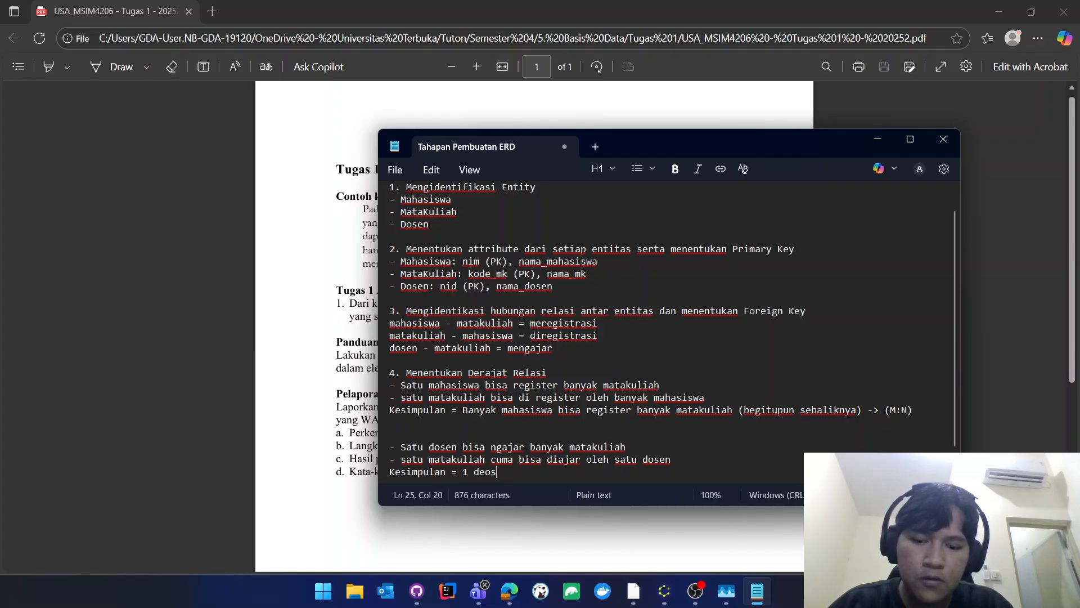
{"action": "key", "text": "BackSpace"}
{"action": "key", "text": "BackSpace"}
{"action": "key", "text": "BackSpace"}
{"action": "type", "text": "osen bis"}
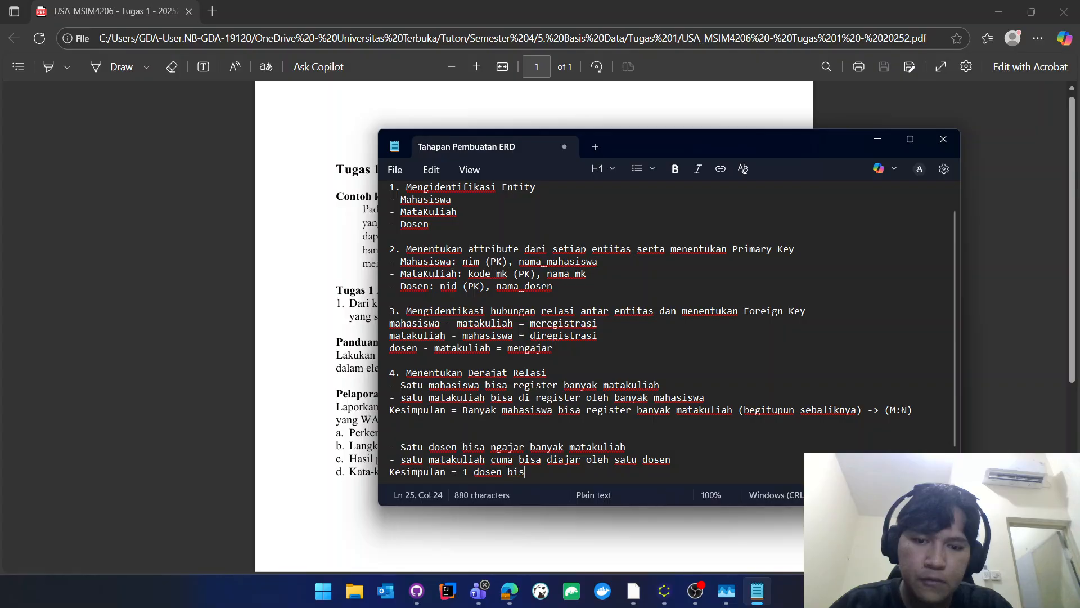
{"action": "type", "text": "a"}
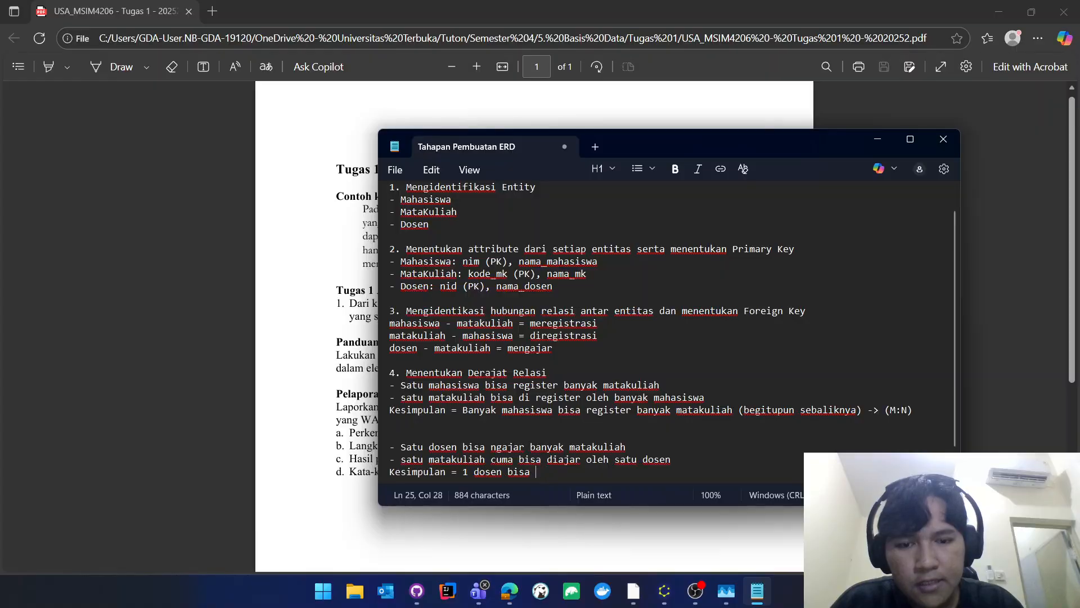
{"action": "type", "text": "ngajar"}
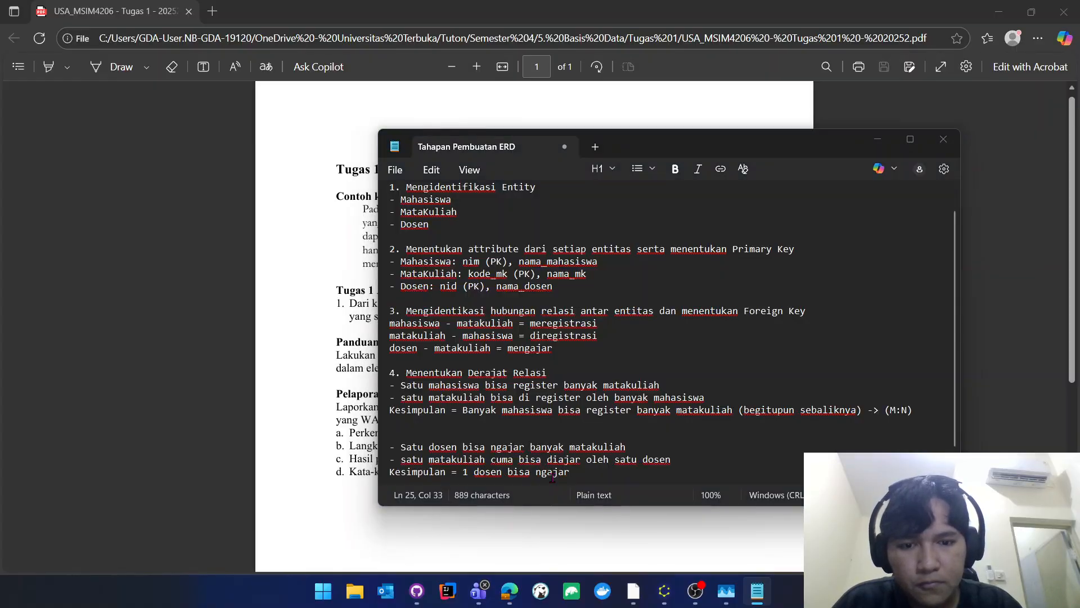
{"action": "key", "text": "alt+Tab"}
{"action": "key", "text": "Tab"}
{"action": "key", "text": "Tab"}
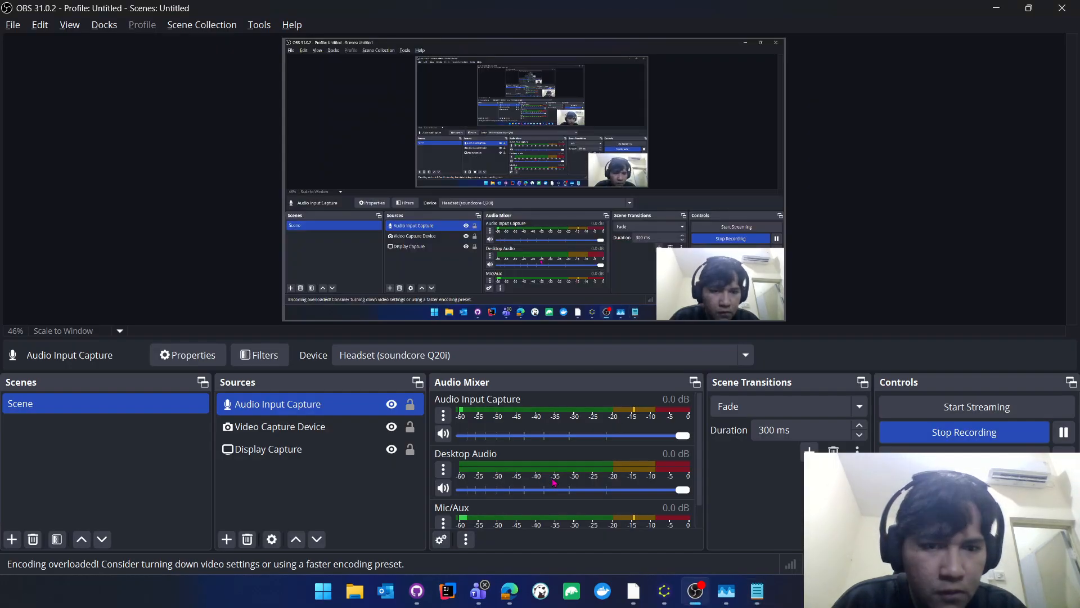
{"action": "key", "text": "alt+Tab"}
{"action": "key", "text": "Escape"}
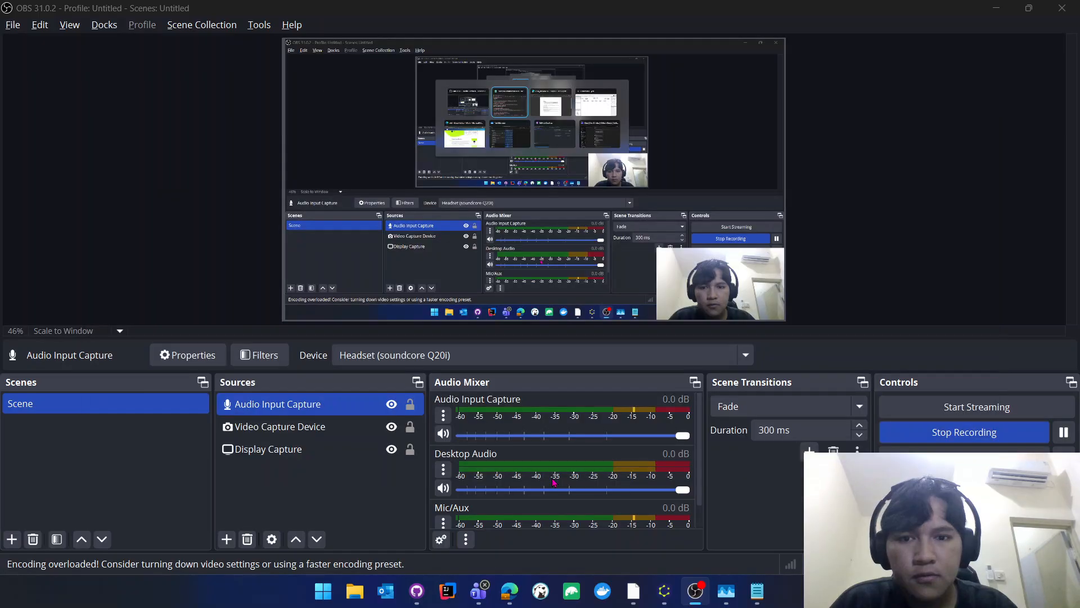
{"action": "key", "text": "alt+Tab"}
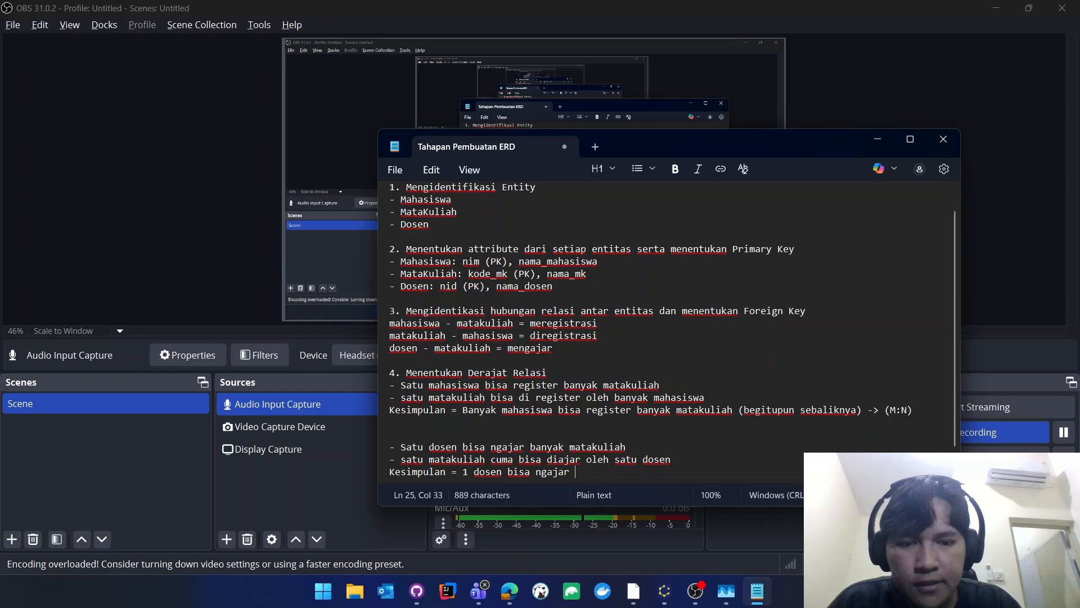
Continue the dosen conclusion line with "banyak matakuliah".
{"action": "type", "text": "banyak "}
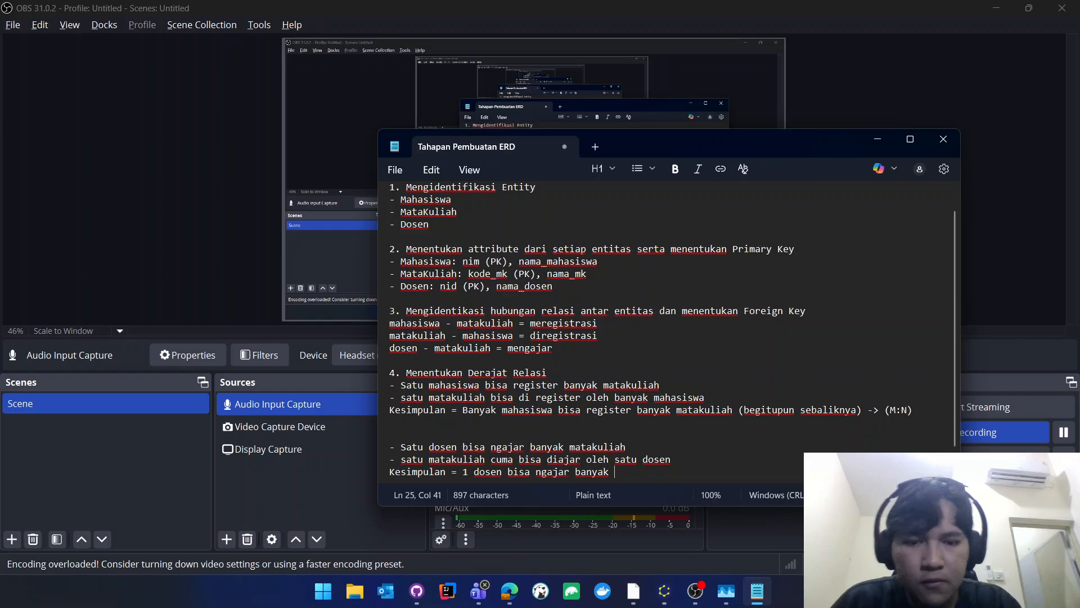
{"action": "type", "text": "mata"}
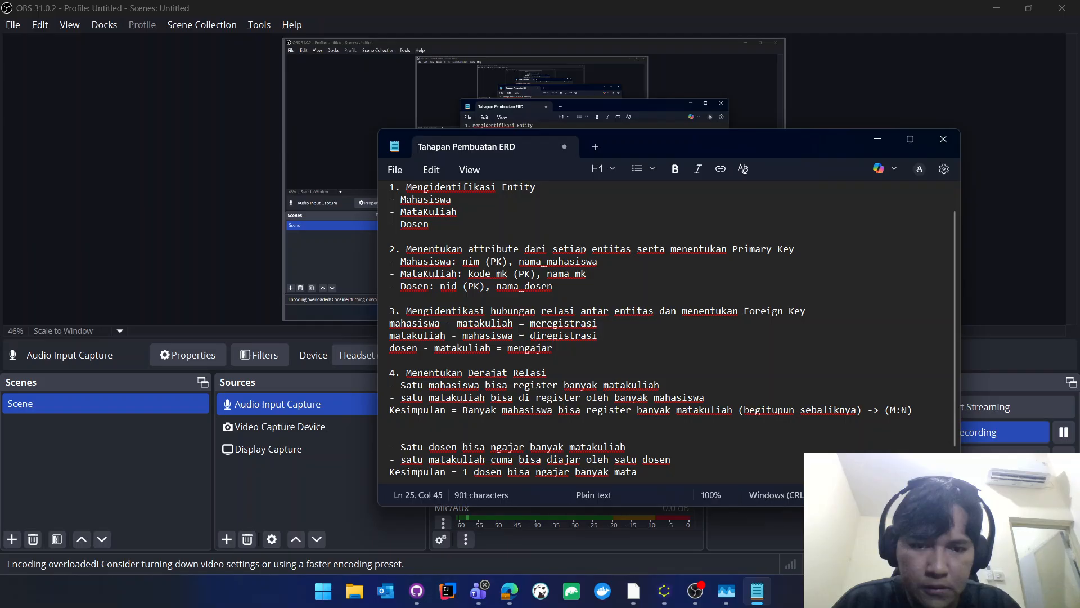
{"action": "type", "text": "kuliah"}
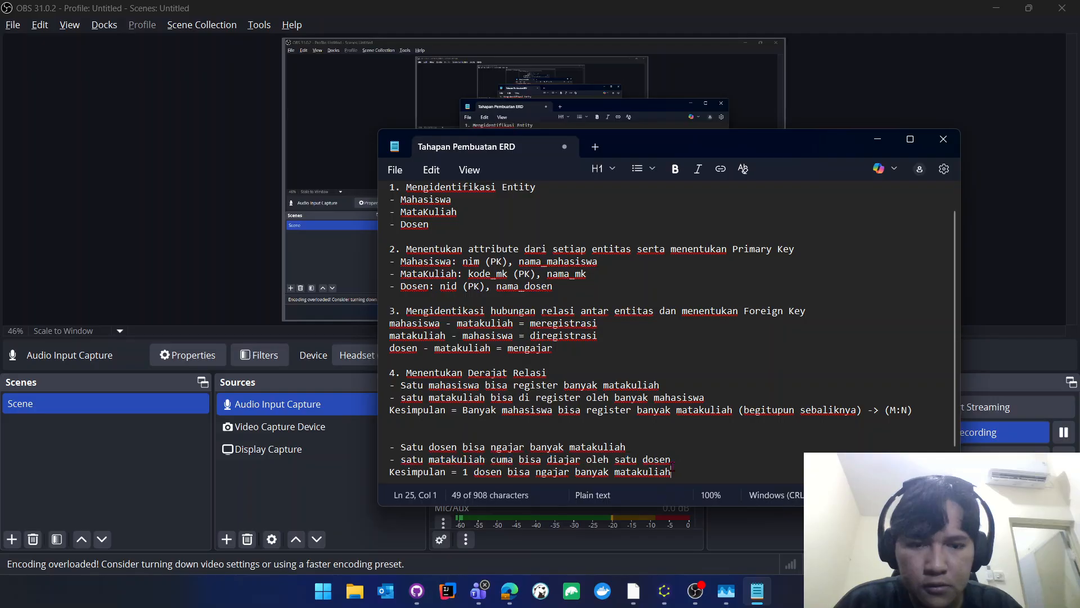
{"action": "left_click", "coordinate": [672, 471]}
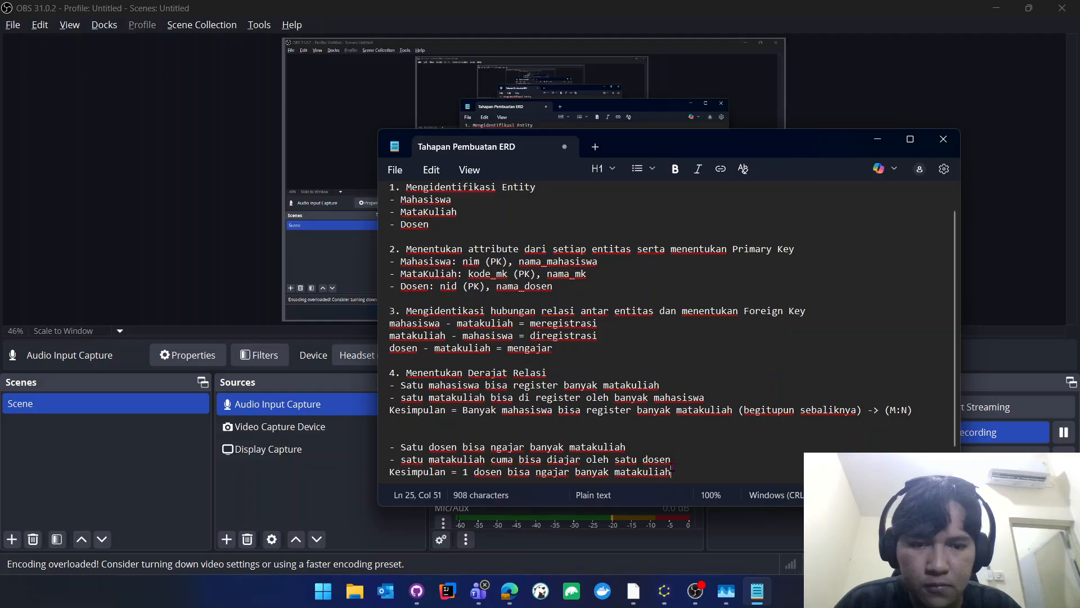
End the dosen conclusion line with "tapi satu matakuliah cuma bisa diajar oleh satu dosen -> (1:N)".
{"action": "type", "text": "t"}
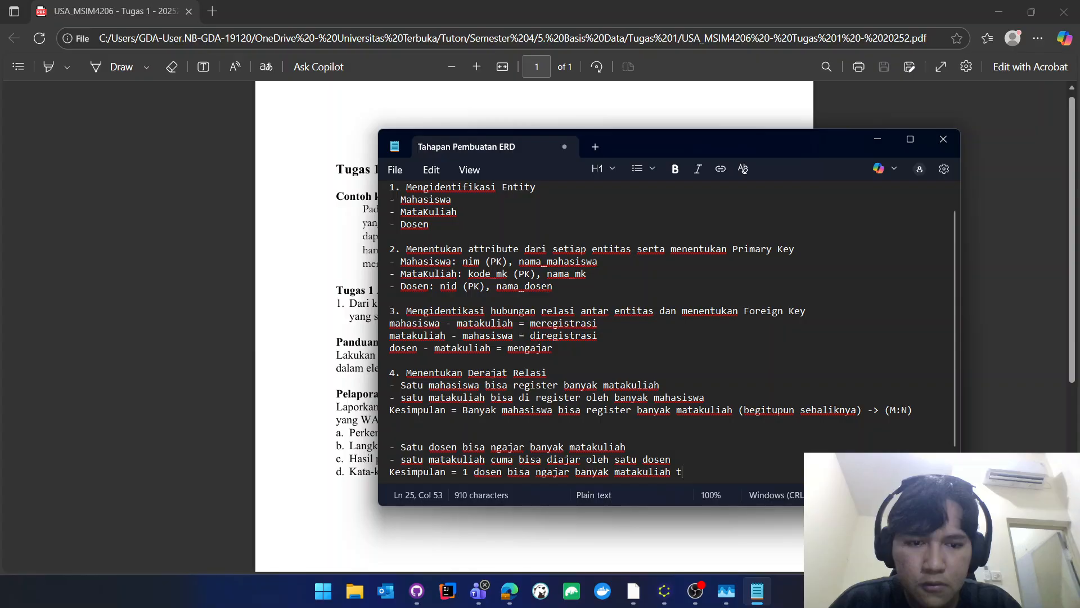
{"action": "type", "text": "api satu matakuliah cuma bisa diajar oleh satu dosen"}
{"action": "key", "text": "Return"}
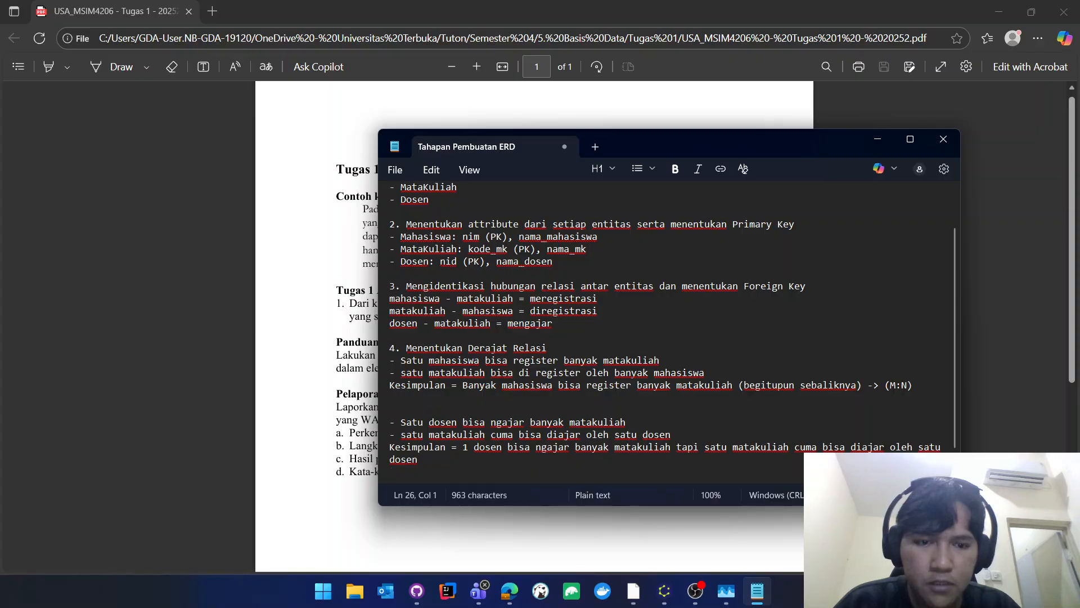
{"action": "key", "text": "BackSpace"}
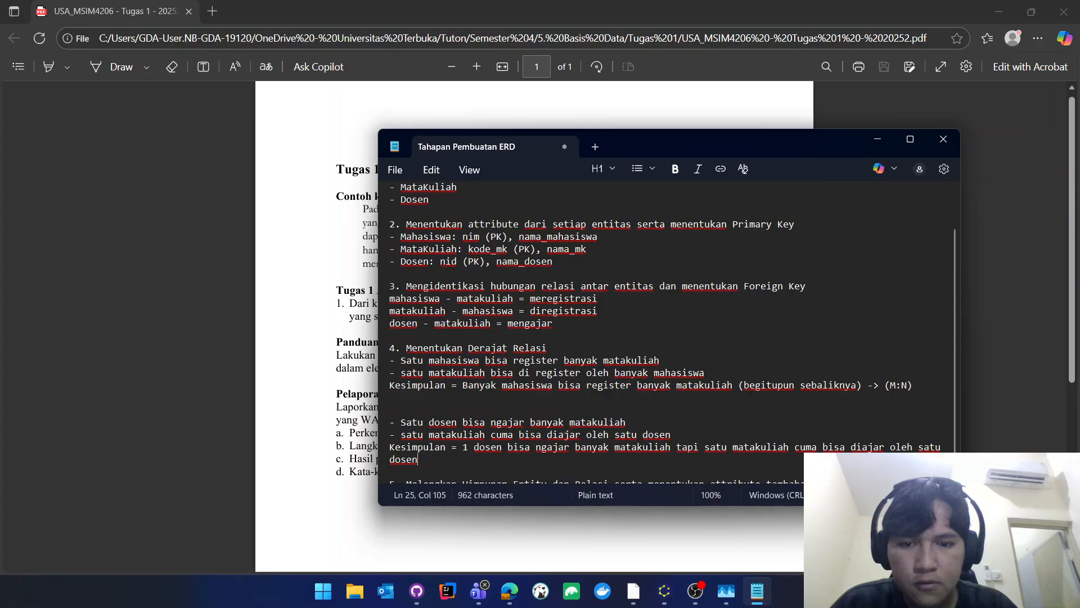
{"action": "type", "text": "-> (1:N)"}
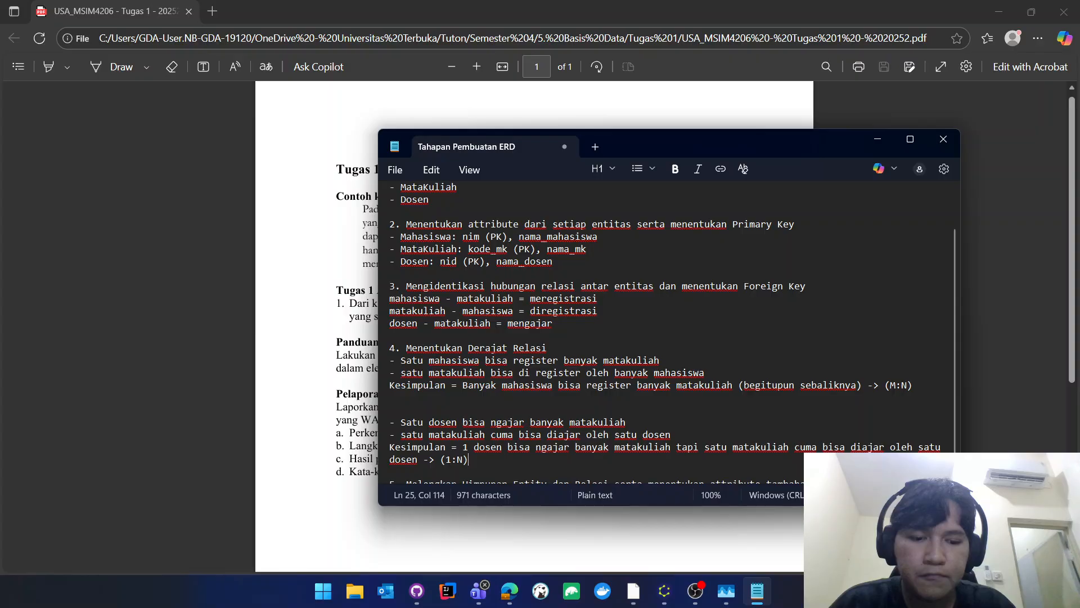
Correct the first word of the stage 5 heading to "Melengkapi".
{"action": "scroll", "coordinate": [541, 383], "scroll_direction": "down", "scroll_amount": 1}
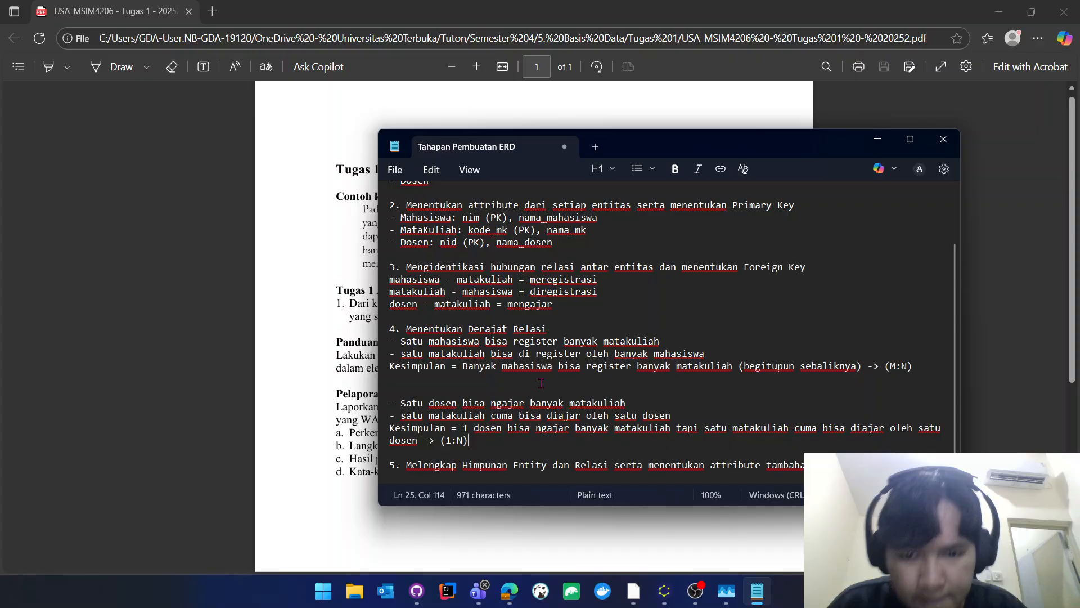
{"action": "left_click", "coordinate": [457, 465]}
{"action": "type", "text": "i"}
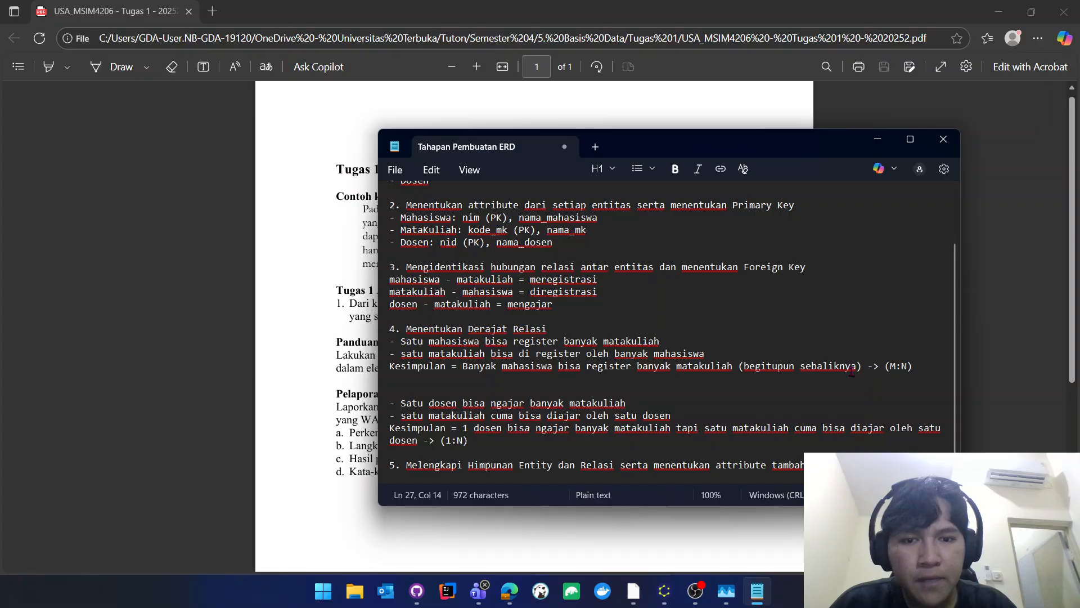
Start a new line under the stage 5 heading with "karena terdapat".
{"action": "key", "text": "End"}
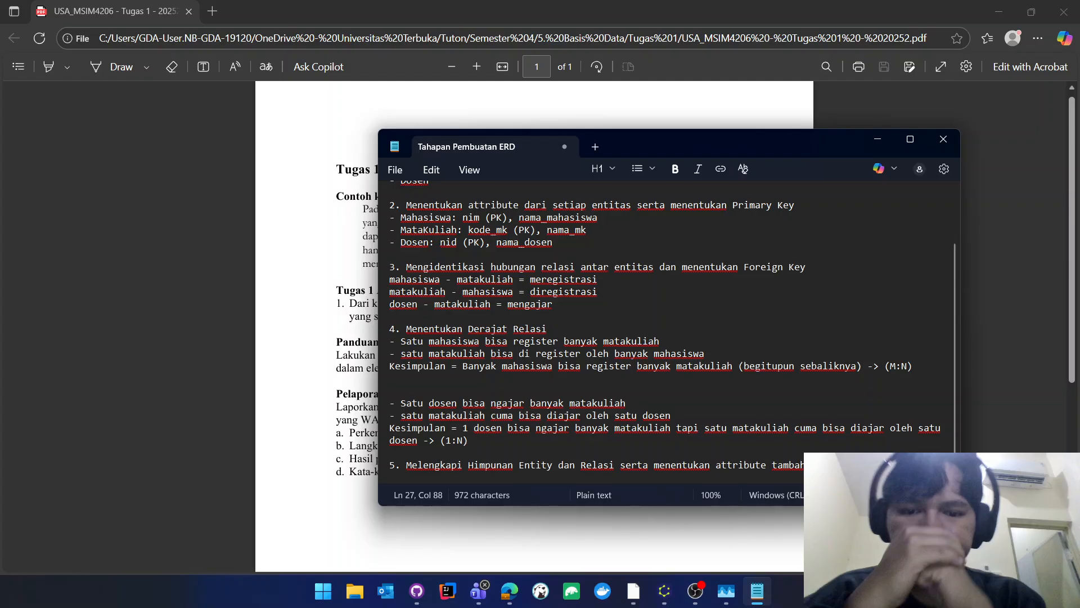
{"action": "key", "text": "Return"}
{"action": "type", "text": "ter"}
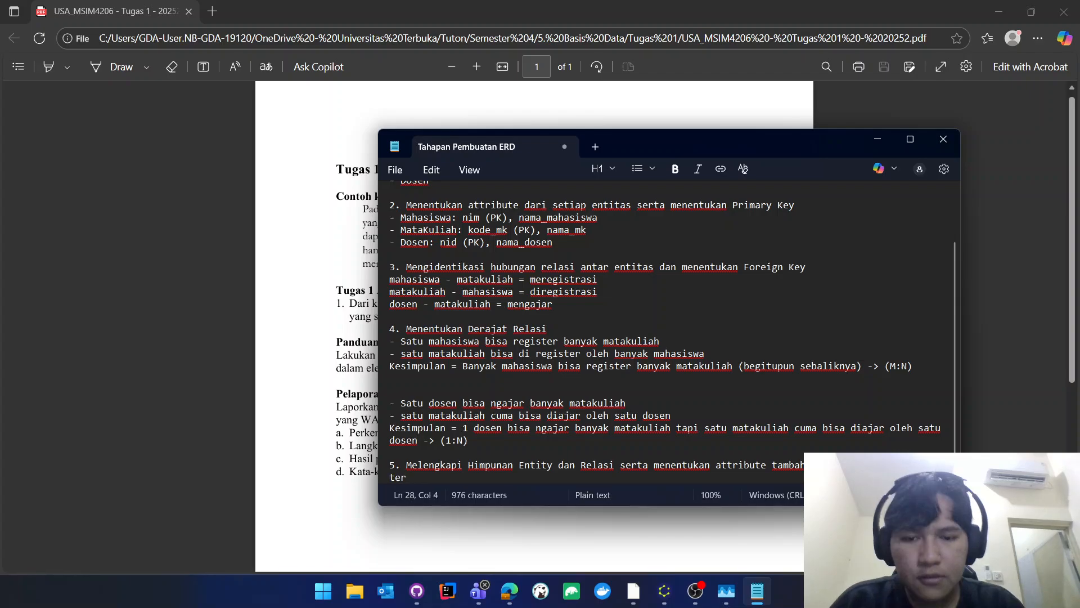
{"action": "key", "text": "BackSpace"}
{"action": "key", "text": "BackSpace"}
{"action": "key", "text": "BackSpace"}
{"action": "type", "text": "karena"}
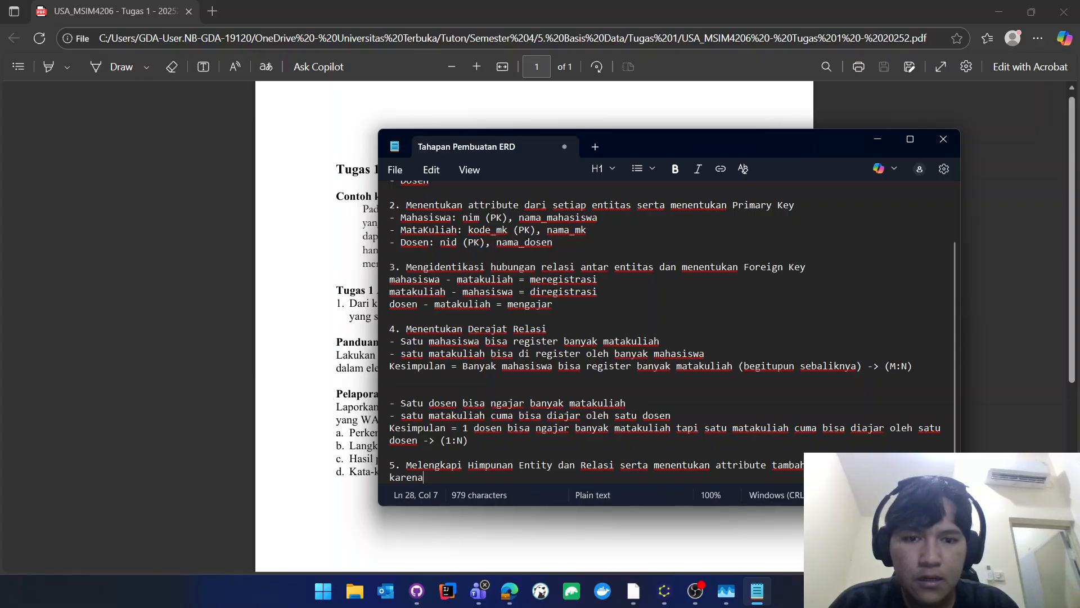
{"action": "type", "text": " rd"}
{"action": "key", "text": "BackSpace"}
{"action": "key", "text": "BackSpace"}
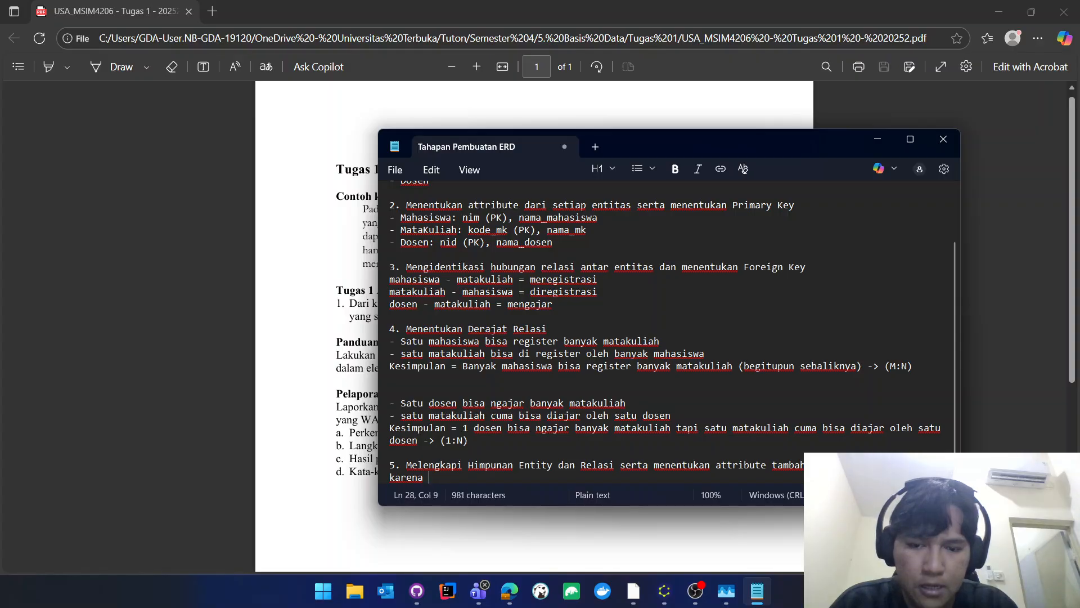
{"action": "type", "text": "erd"}
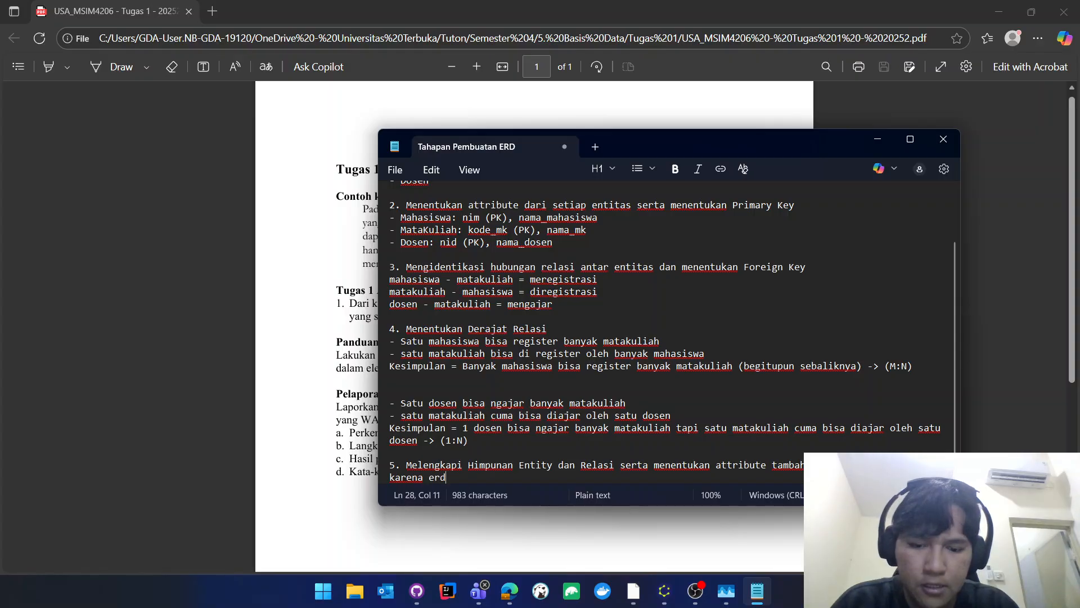
{"action": "key", "text": "BackSpace"}
{"action": "key", "text": "BackSpace"}
{"action": "key", "text": "BackSpace"}
{"action": "type", "text": "terdapat"}
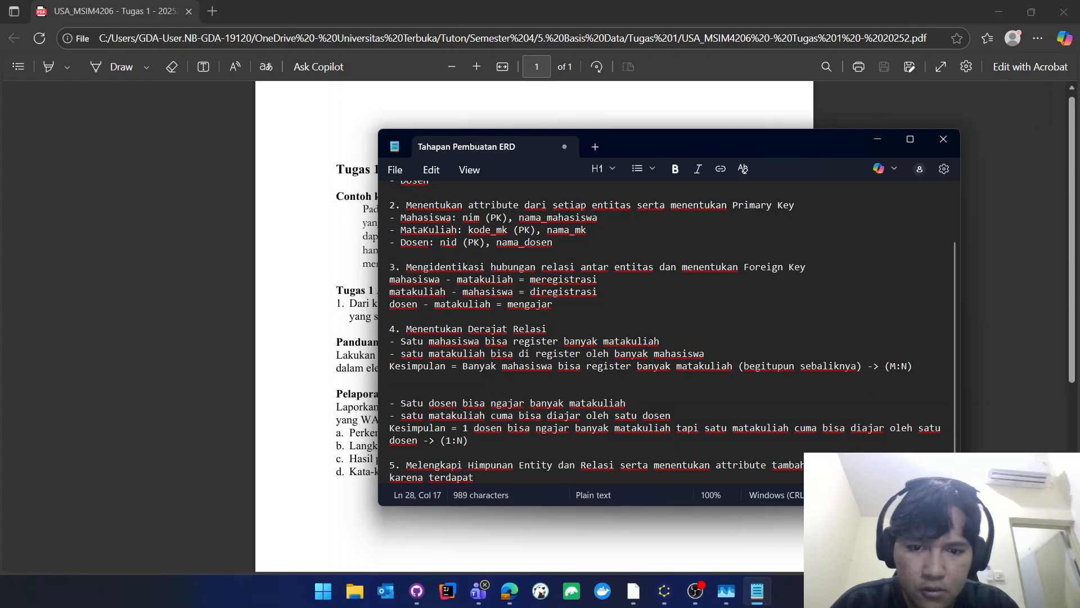
Continue the line under stage 5 with "relasi (M:N) maka terbentukanlah".
{"action": "type", "text": " rel"}
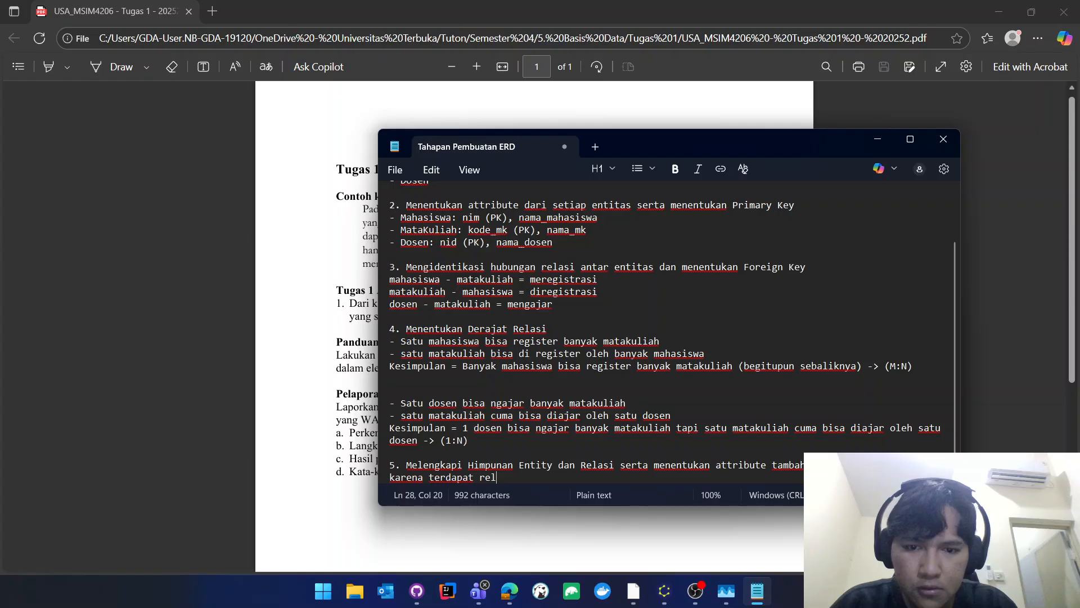
{"action": "type", "text": "asi "}
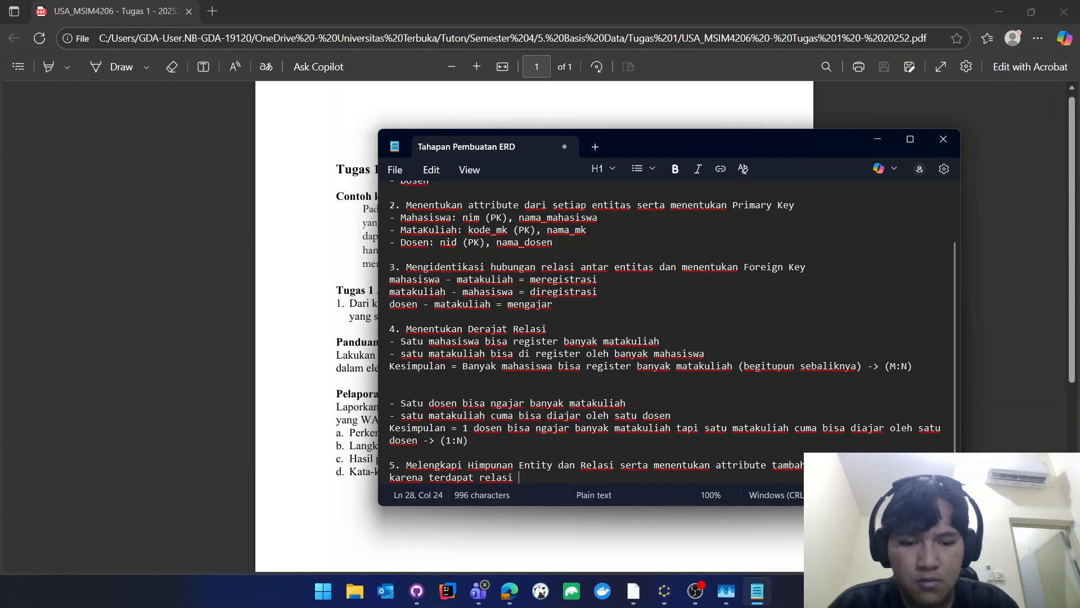
{"action": "type", "text": "(M:N"}
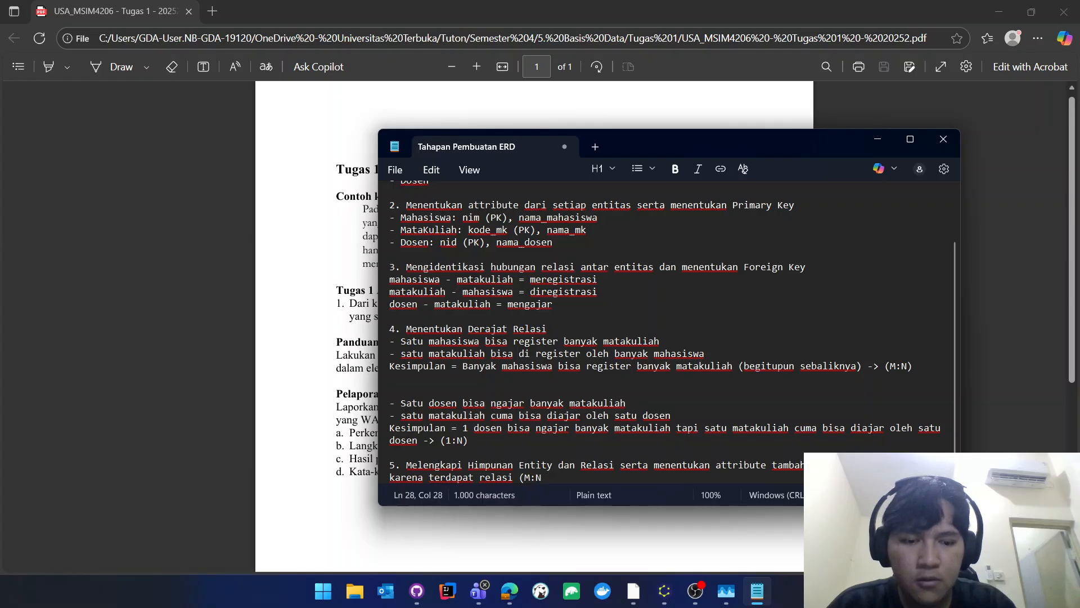
{"action": "type", "text": ")ma"}
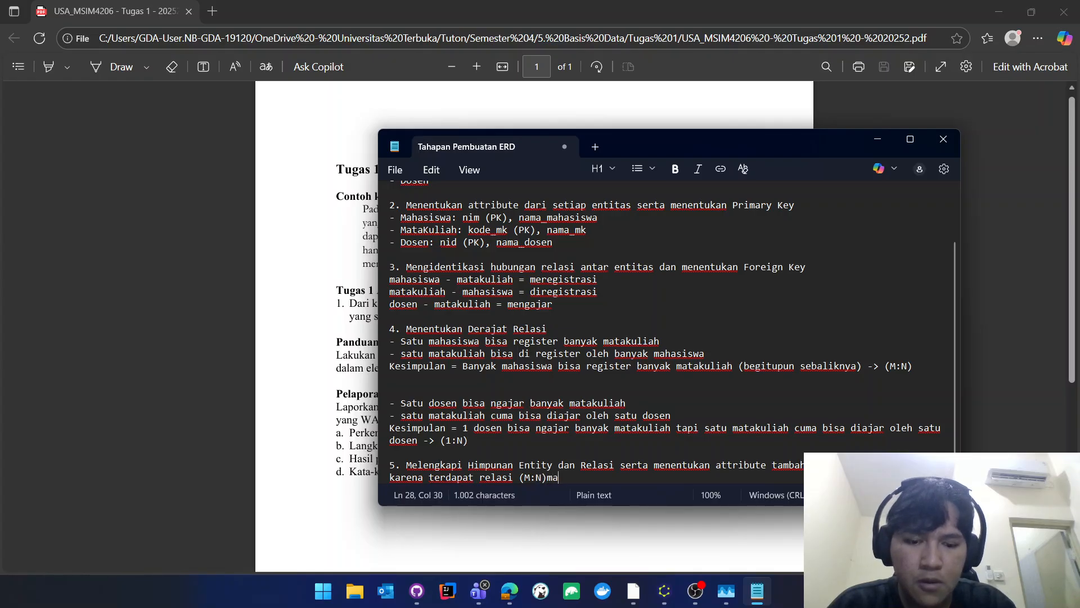
{"action": "key", "text": "BackSpace"}
{"action": "key", "text": "BackSpace"}
{"action": "type", "text": "ma"}
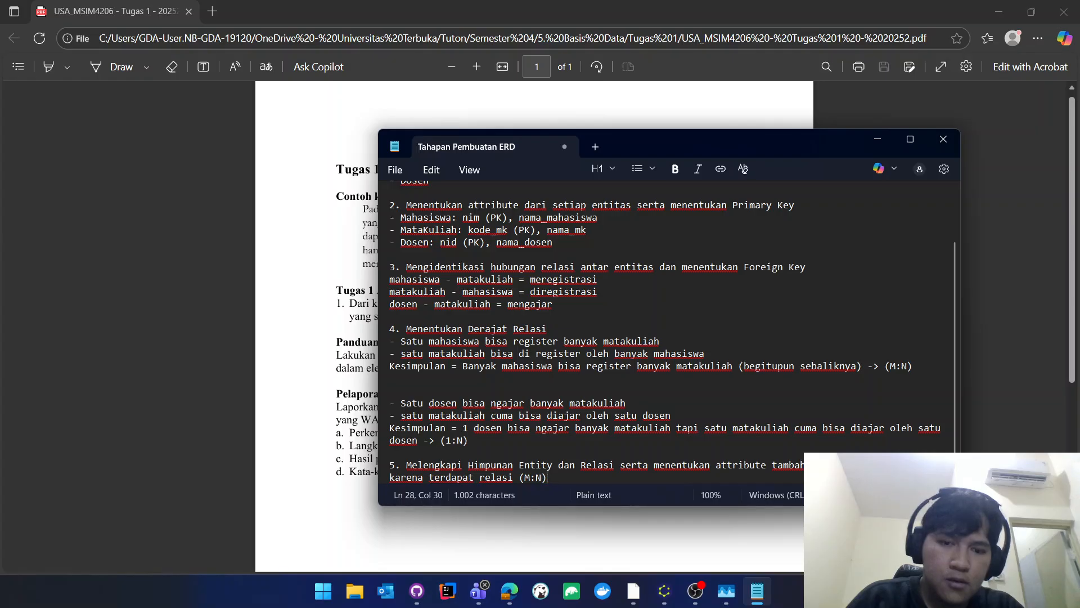
{"action": "type", "text": "ka ter"}
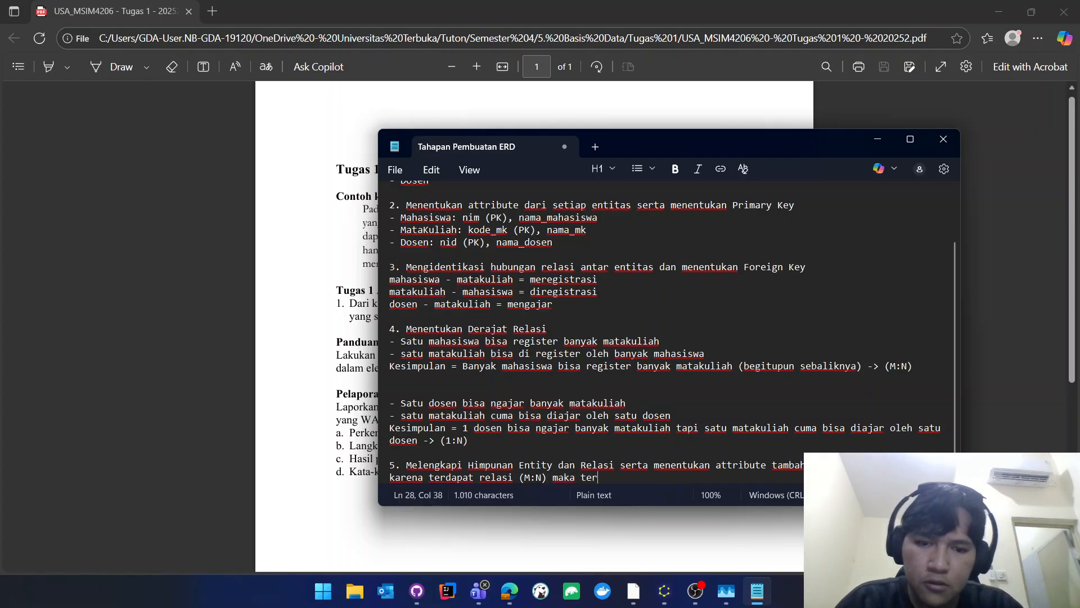
{"action": "type", "text": "bentukanlah "}
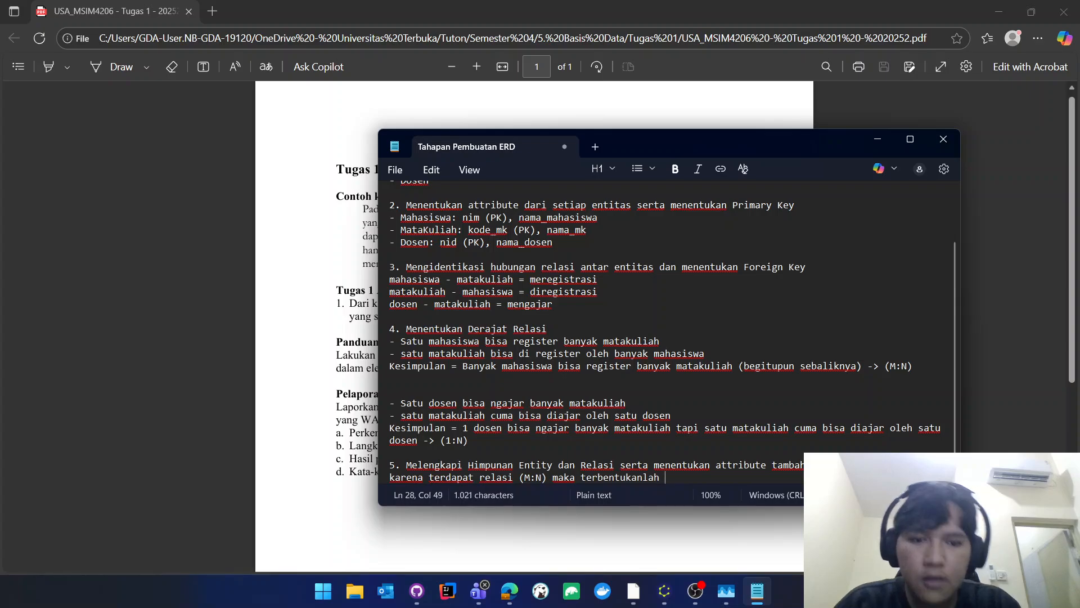
End the stage 5 line with "entitas asosiasi (entitas penghubung)" and leave a blank line below it.
{"action": "type", "text": "en"}
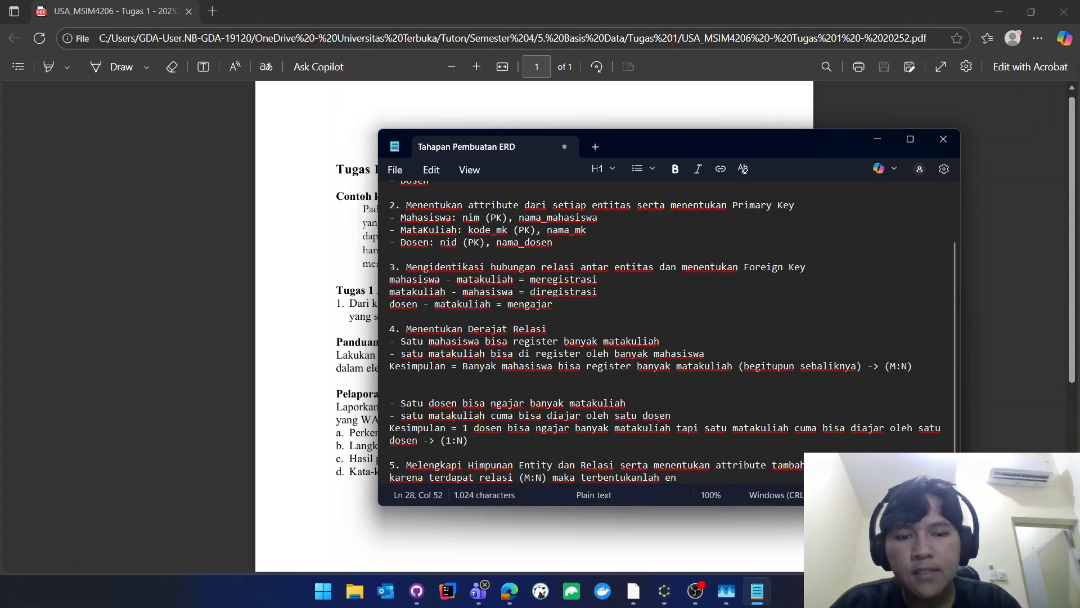
{"action": "type", "text": "titas"}
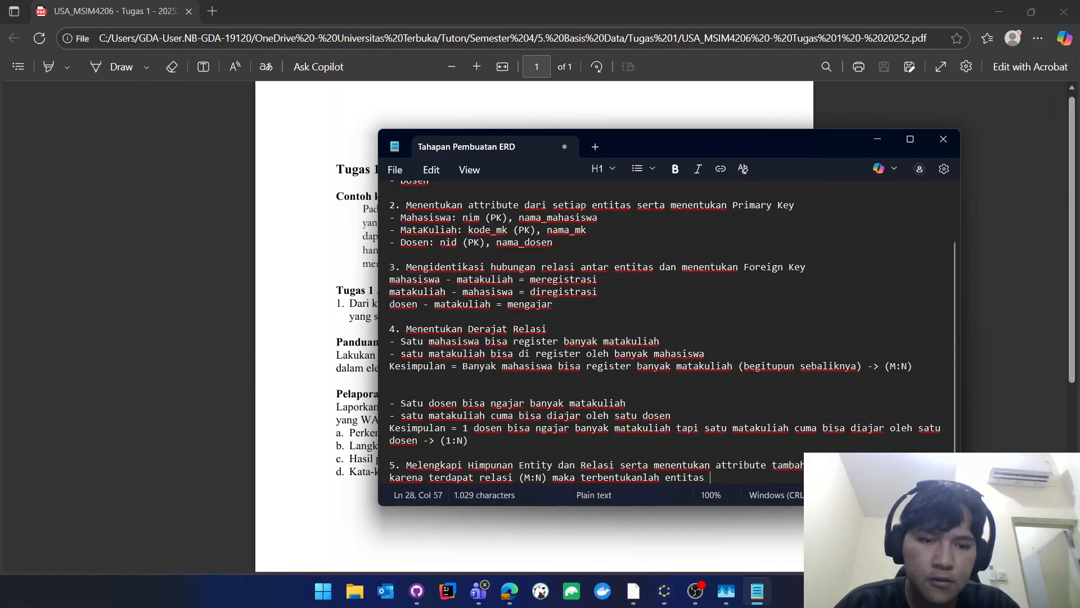
{"action": "type", "text": " o"}
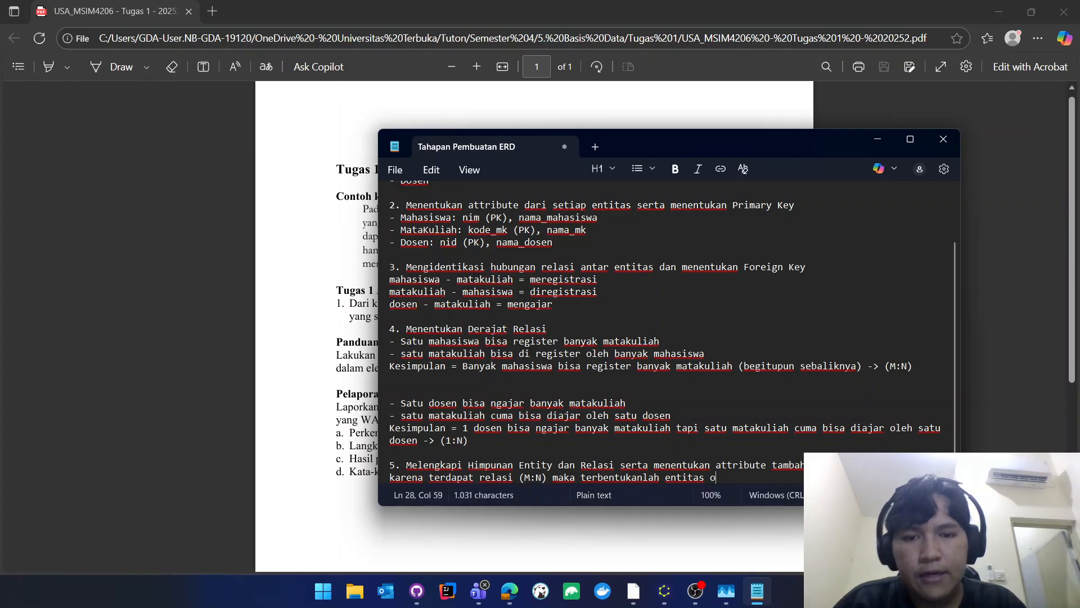
{"action": "key", "text": "BackSpace"}
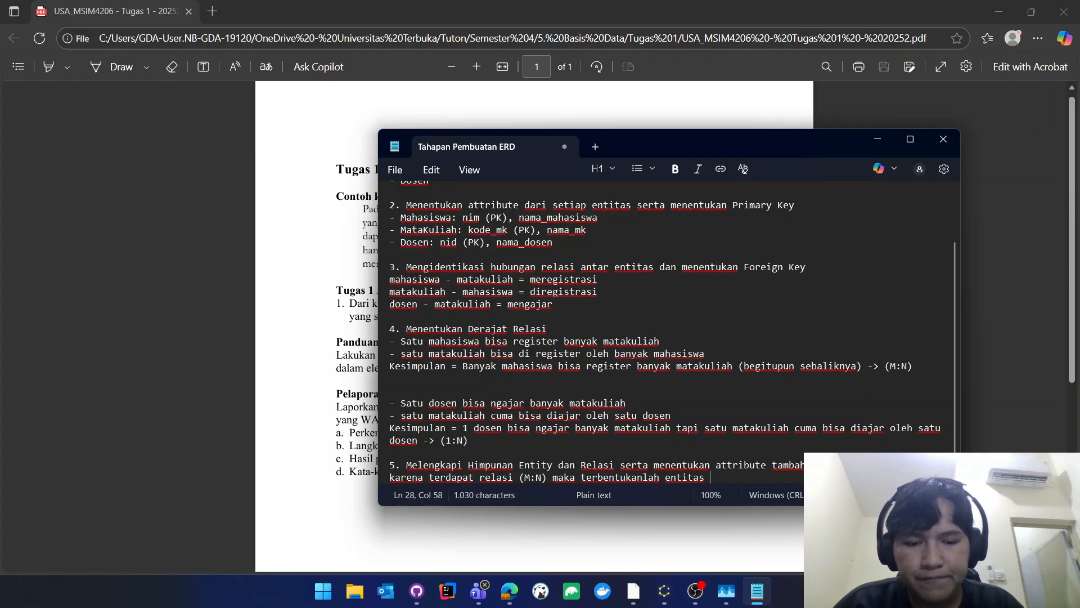
{"action": "type", "text": "asos"}
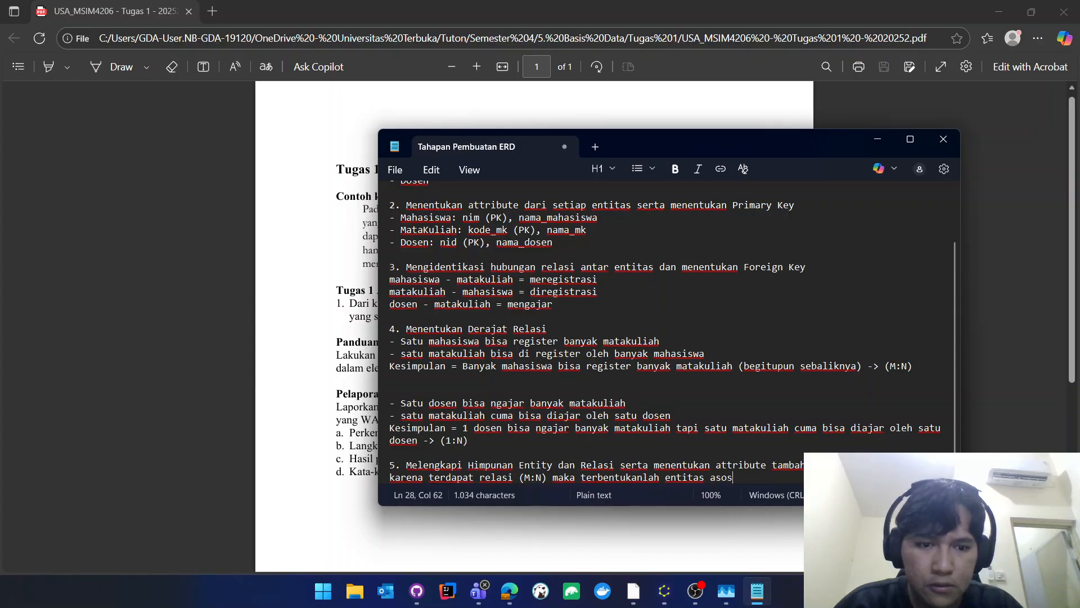
{"action": "type", "text": "iasi "}
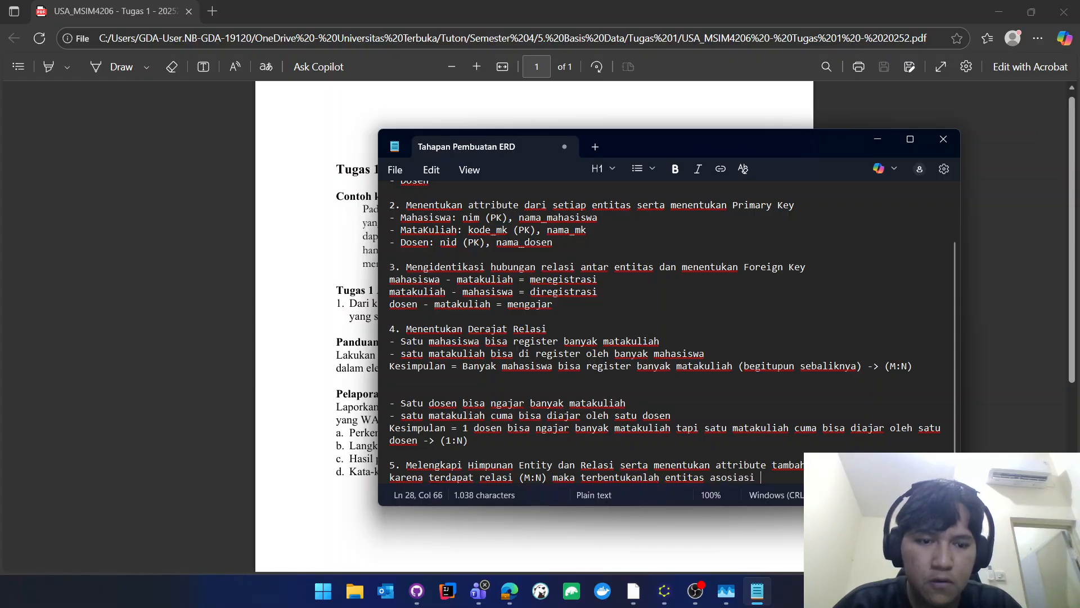
{"action": "type", "text": "("}
{"action": "type", "text": "entita"}
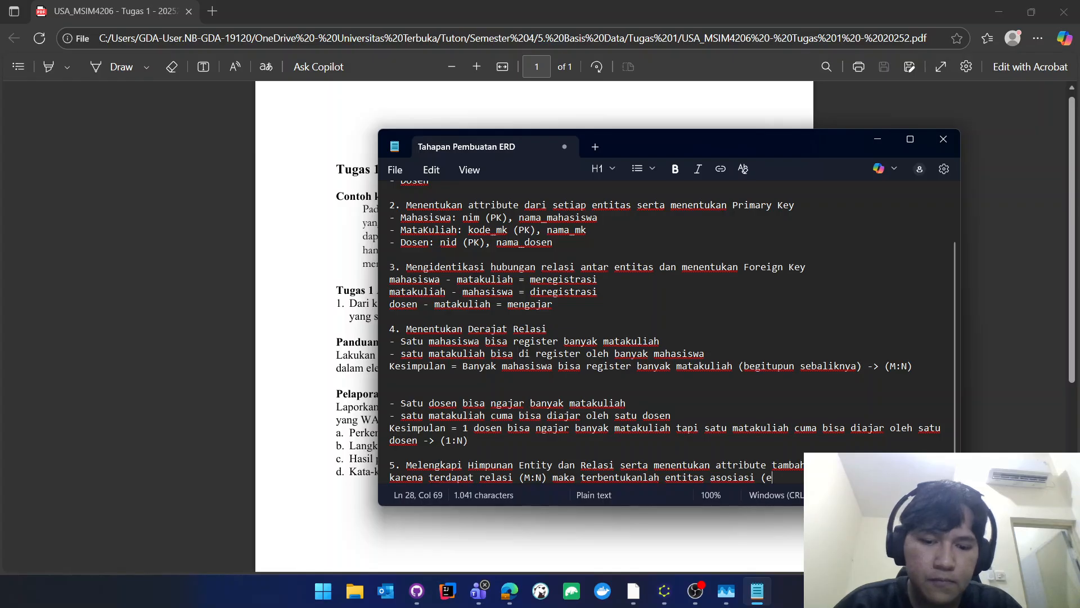
{"action": "type", "text": "s"}
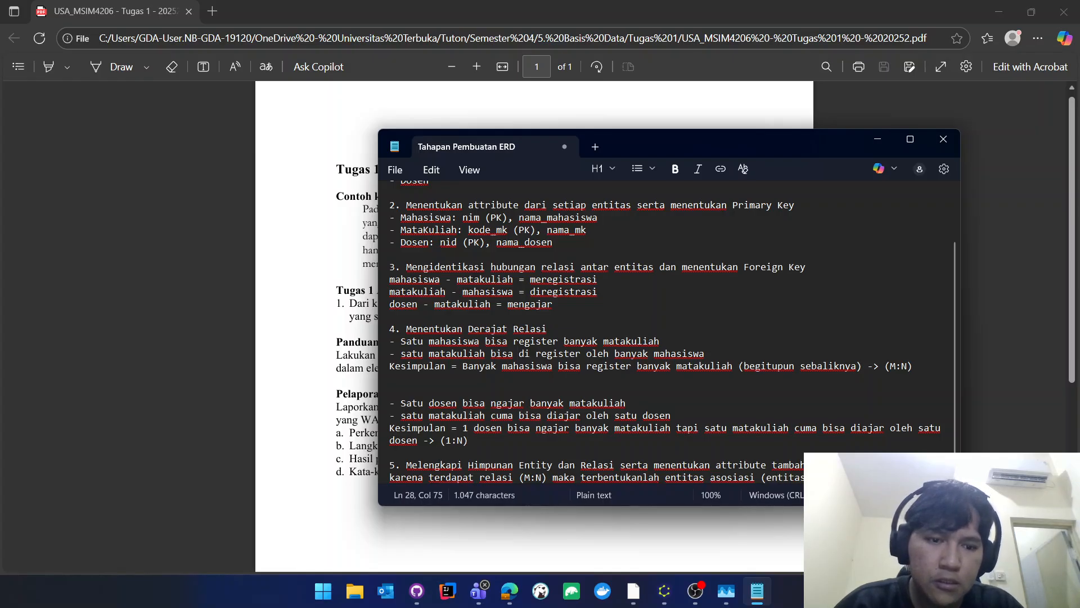
{"action": "type", "text": " p"}
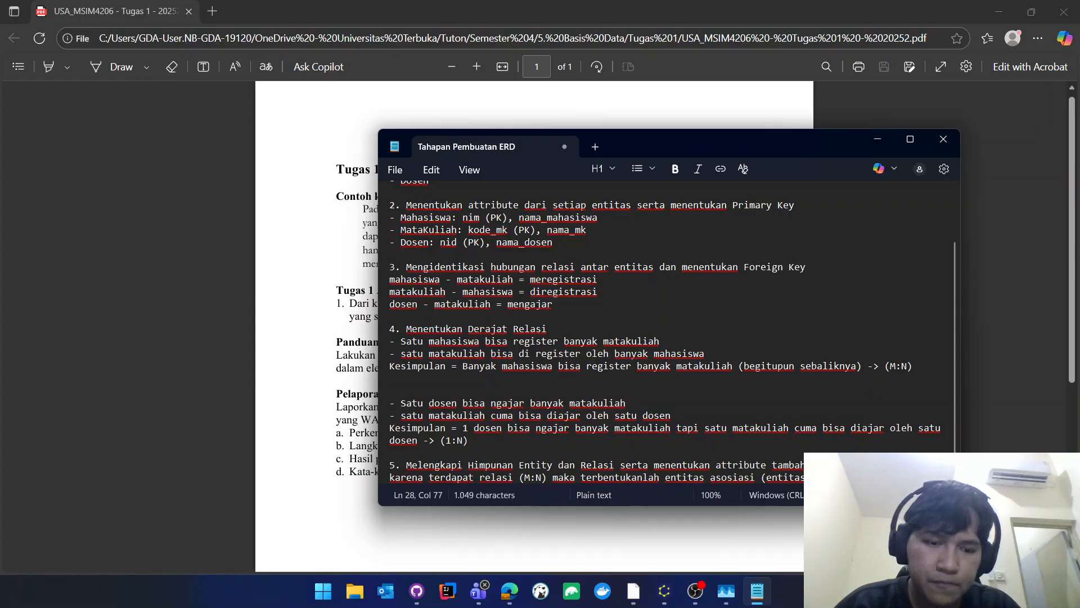
{"action": "type", "text": "enghubu"}
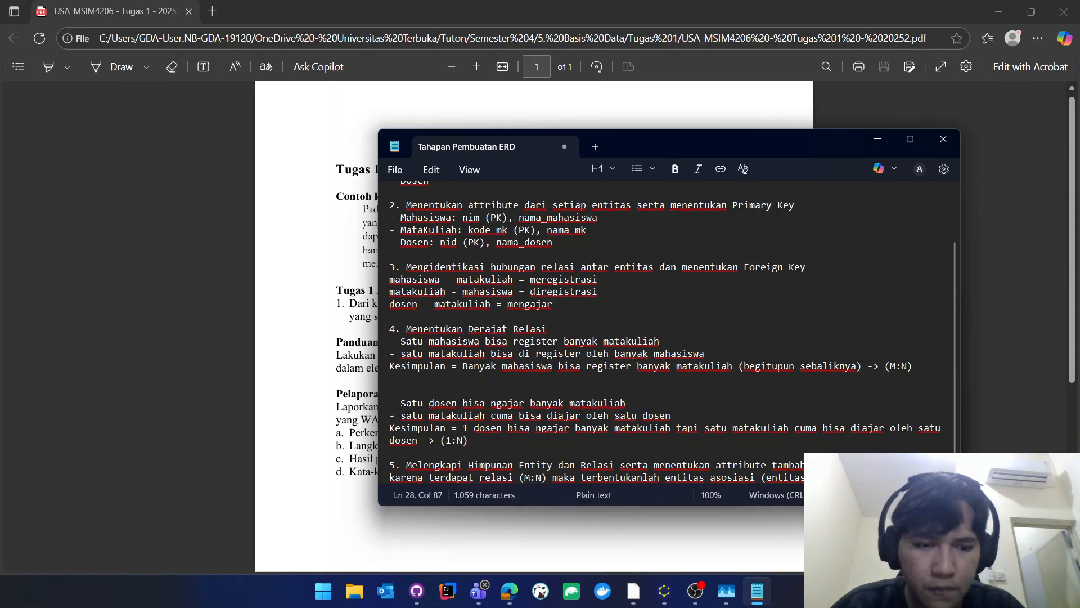
{"action": "key", "text": "Return"}
{"action": "key", "text": "Return"}
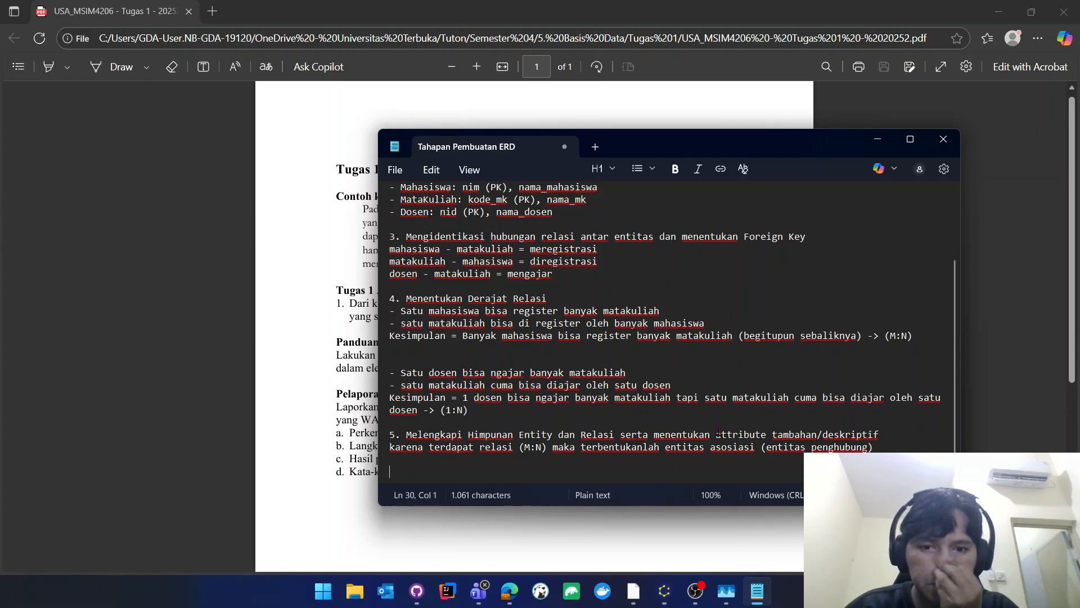
{"action": "key", "text": "alt"}
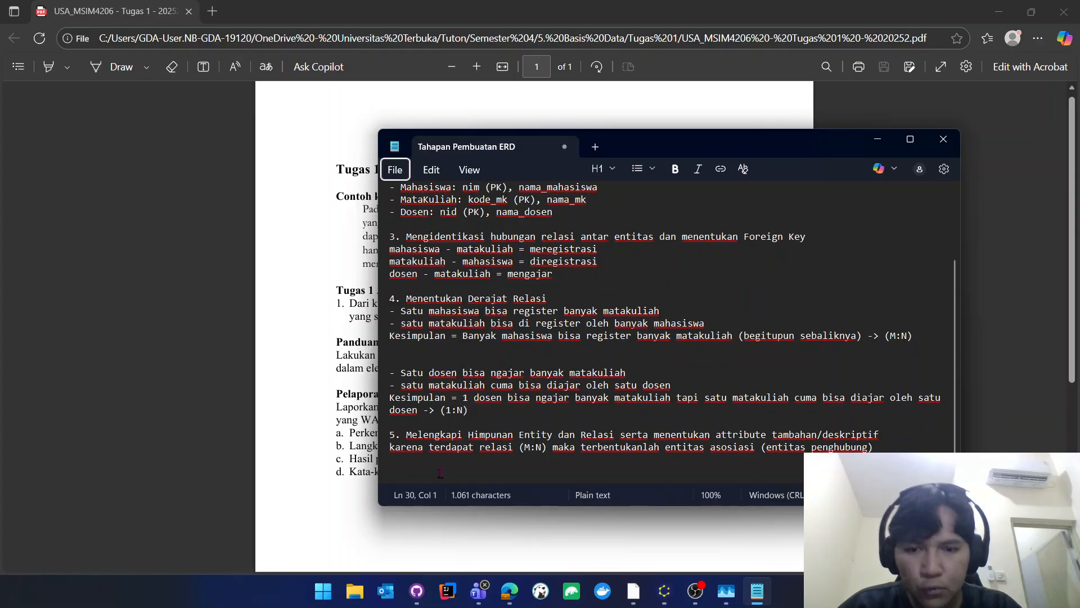
{"action": "key", "text": "Escape"}
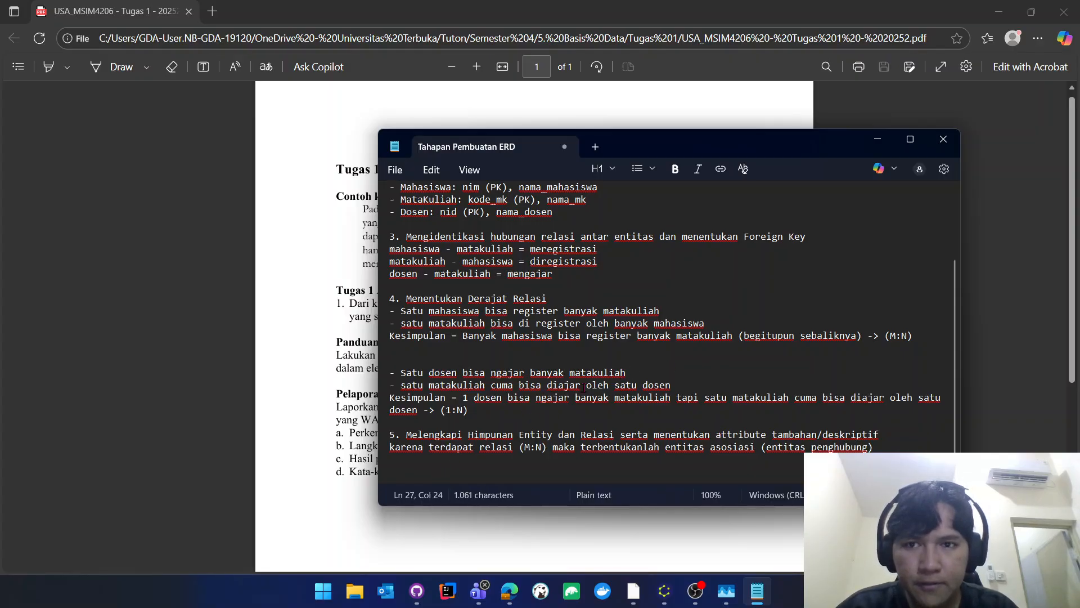
{"action": "left_click", "coordinate": [624, 377]}
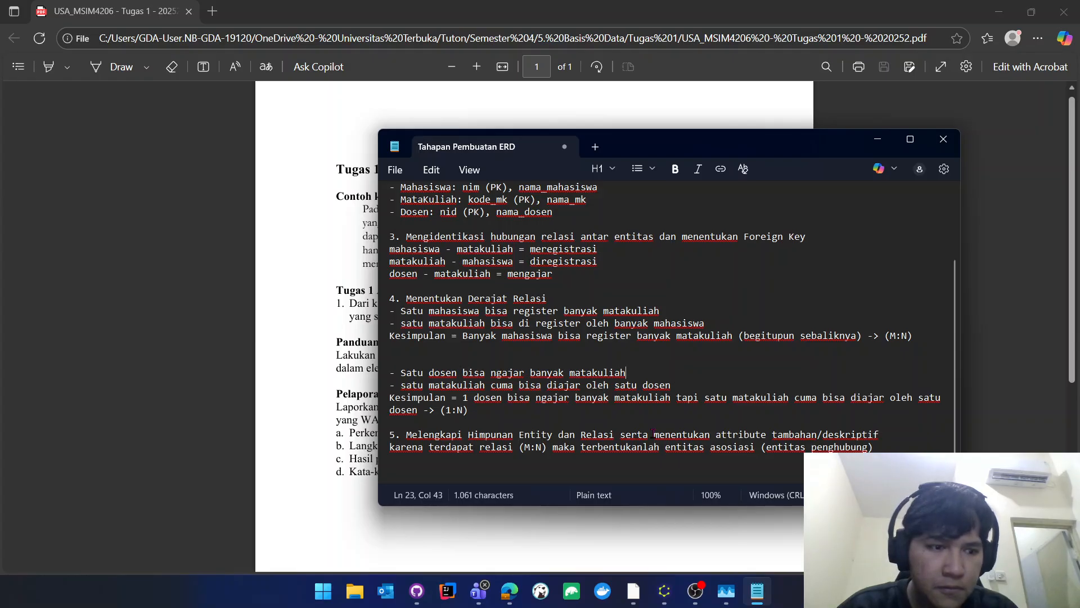
Switch to yEd, add an entity below and between Meregistrasi and Diregistrasi, and connect both relationships to it.
{"action": "key", "text": "alt+Tab"}
{"action": "key", "text": "alt+Tab"}
{"action": "key", "text": "alt+Tab"}
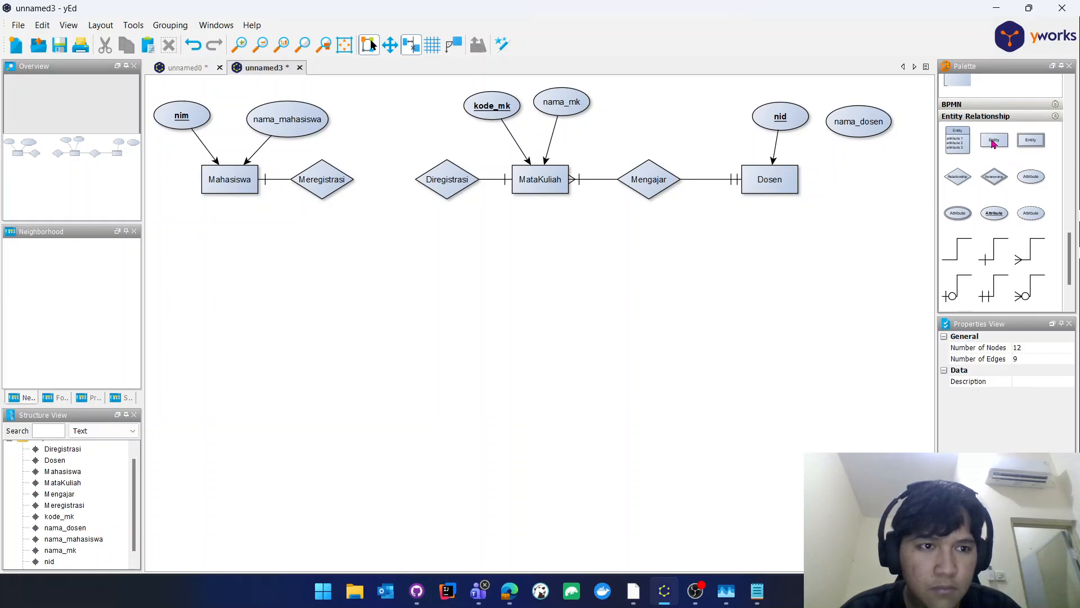
{"action": "left_click_drag", "start_coordinate": [994, 141], "coordinate": [379, 244]}
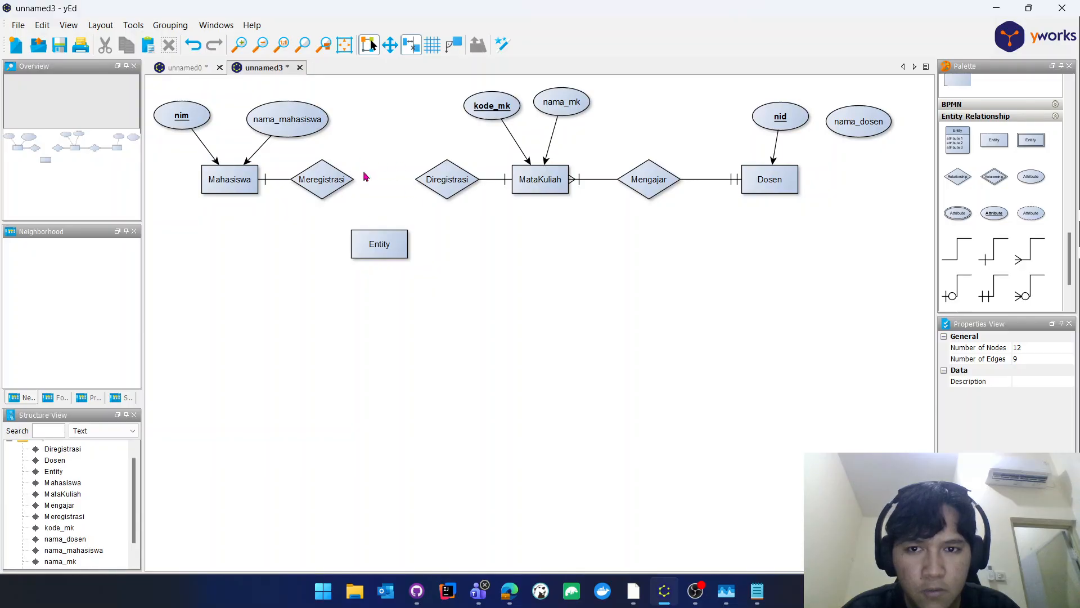
{"action": "left_click_drag", "start_coordinate": [327, 185], "coordinate": [378, 242]}
{"action": "left_click_drag", "start_coordinate": [440, 185], "coordinate": [401, 241]}
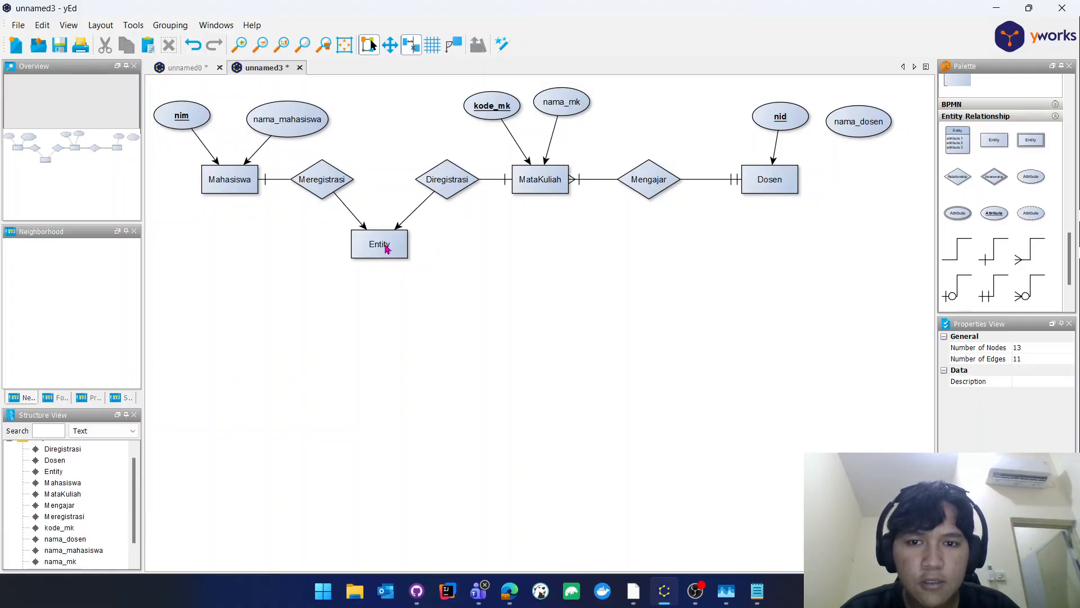
Rename the new entity below the two registration relationships as "Registrasi MK".
{"action": "double_click", "coordinate": [387, 249]}
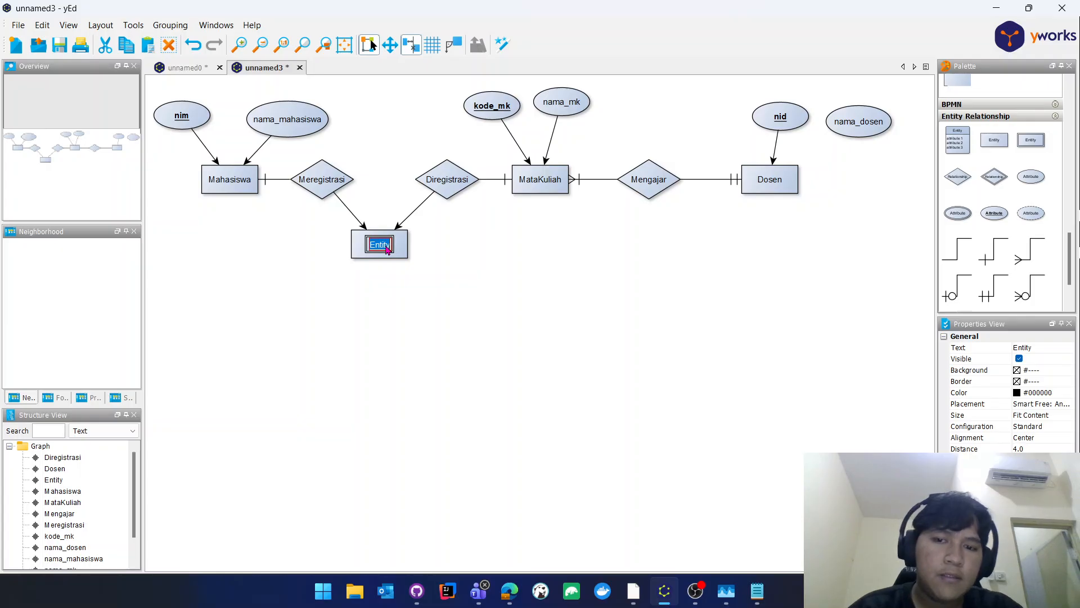
{"action": "type", "text": "Registrasi"}
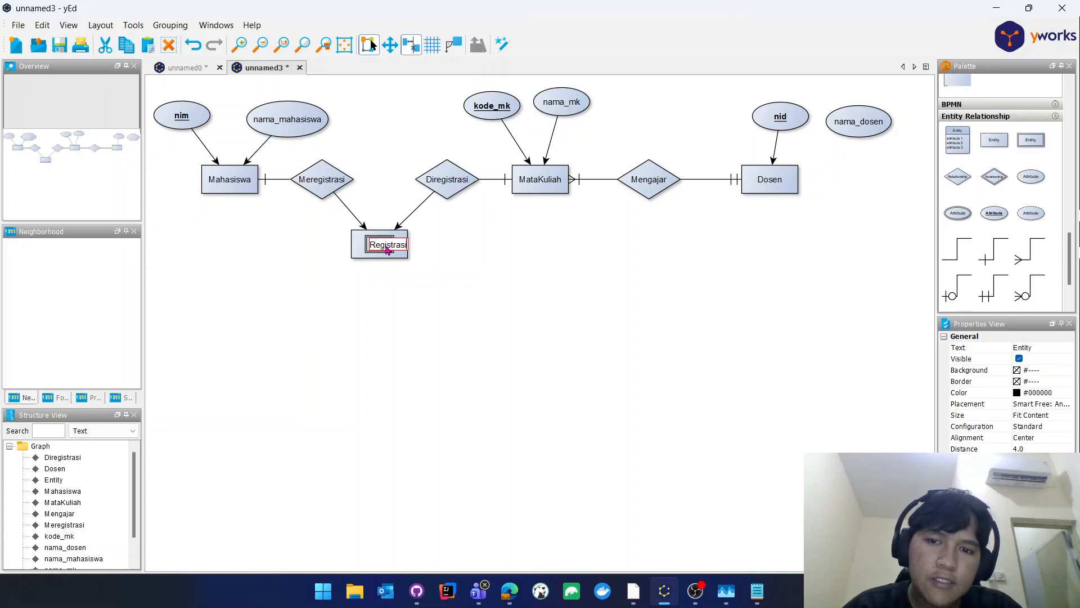
{"action": "type", "text": " MK"}
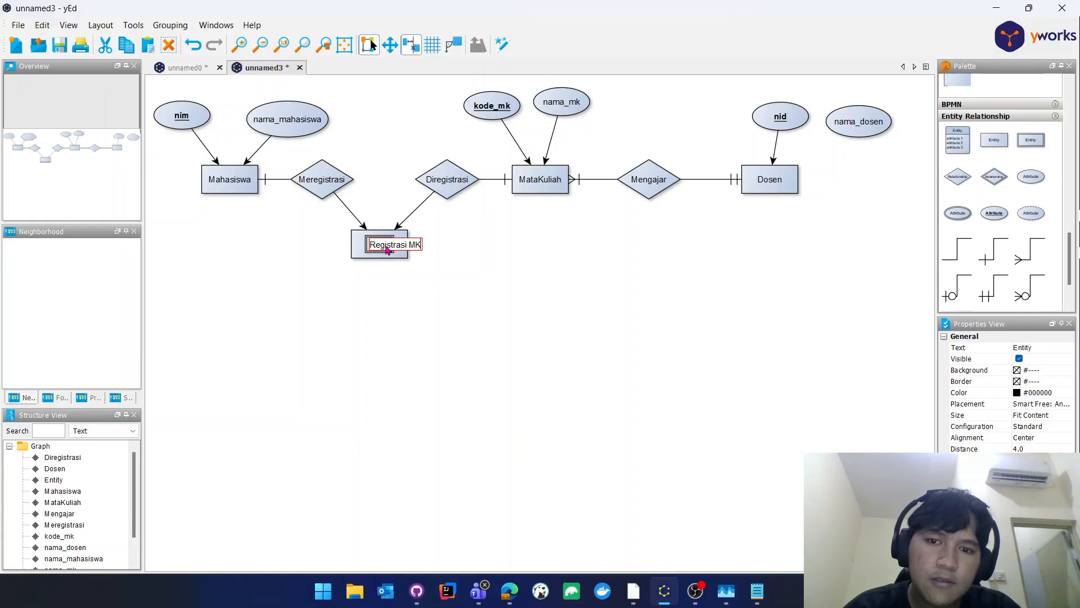
{"action": "key", "text": "Return"}
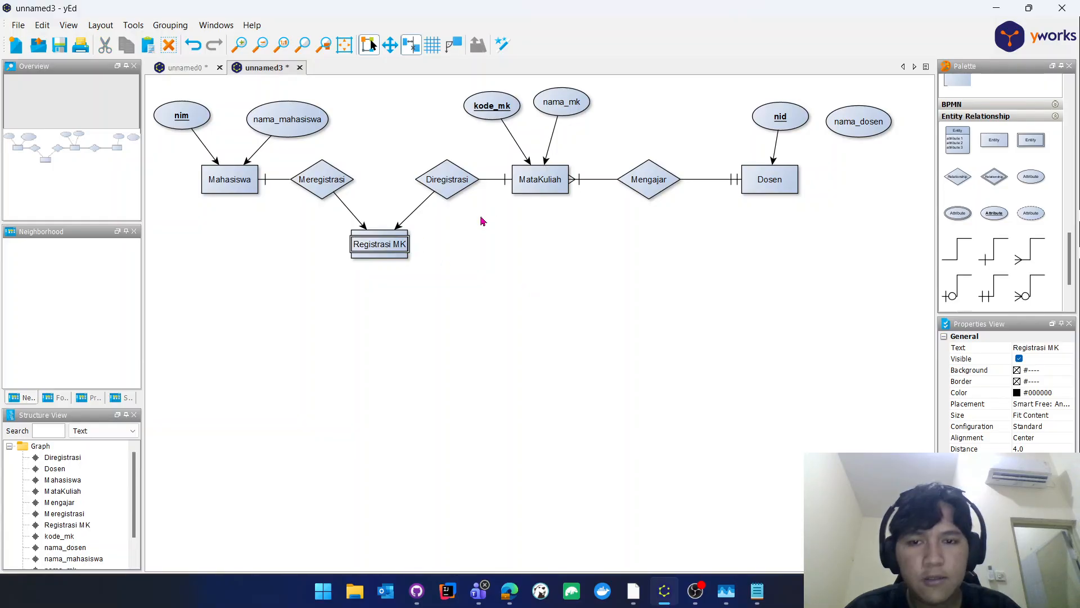
Set the Registrasi MK end of the connections from Meregistrasi and Diregistrasi to a crow's foot (many) arrow.
{"action": "left_click", "coordinate": [353, 212]}
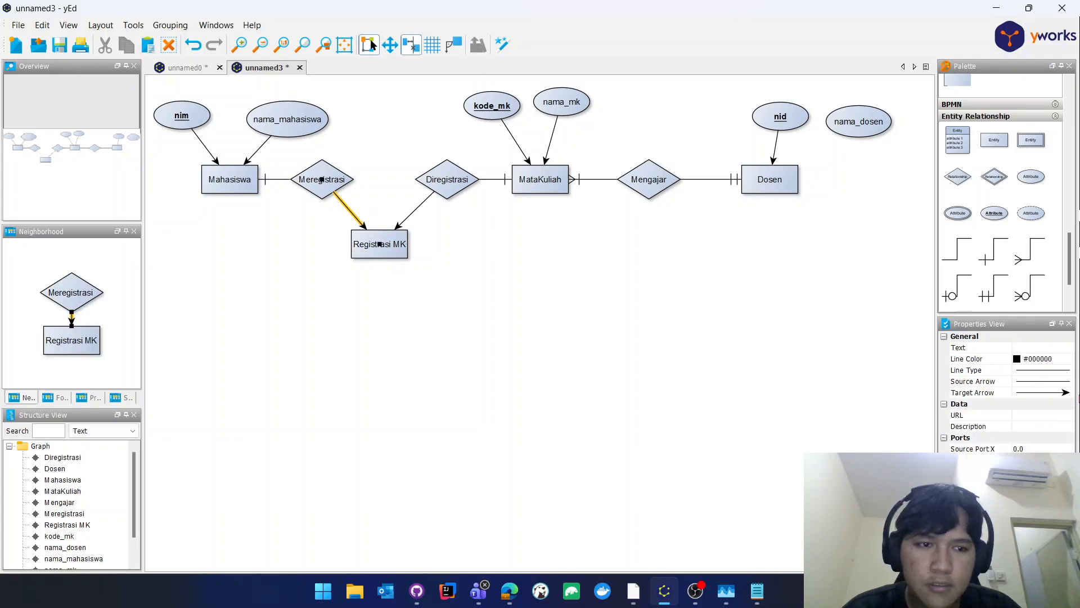
{"action": "left_click", "coordinate": [1040, 392]}
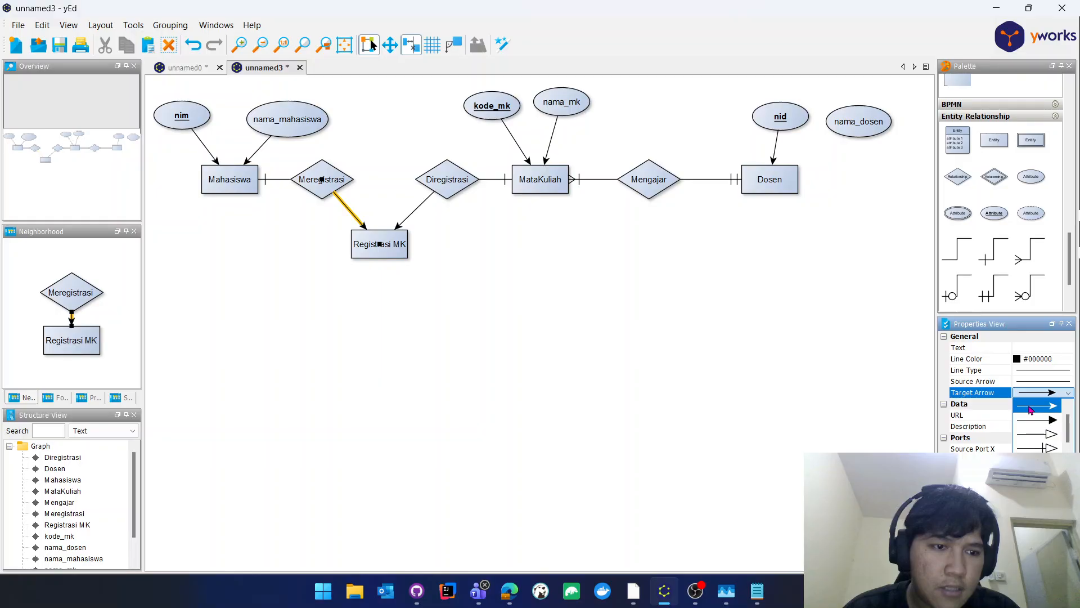
{"action": "scroll", "coordinate": [1038, 419], "scroll_direction": "down", "scroll_amount": 5}
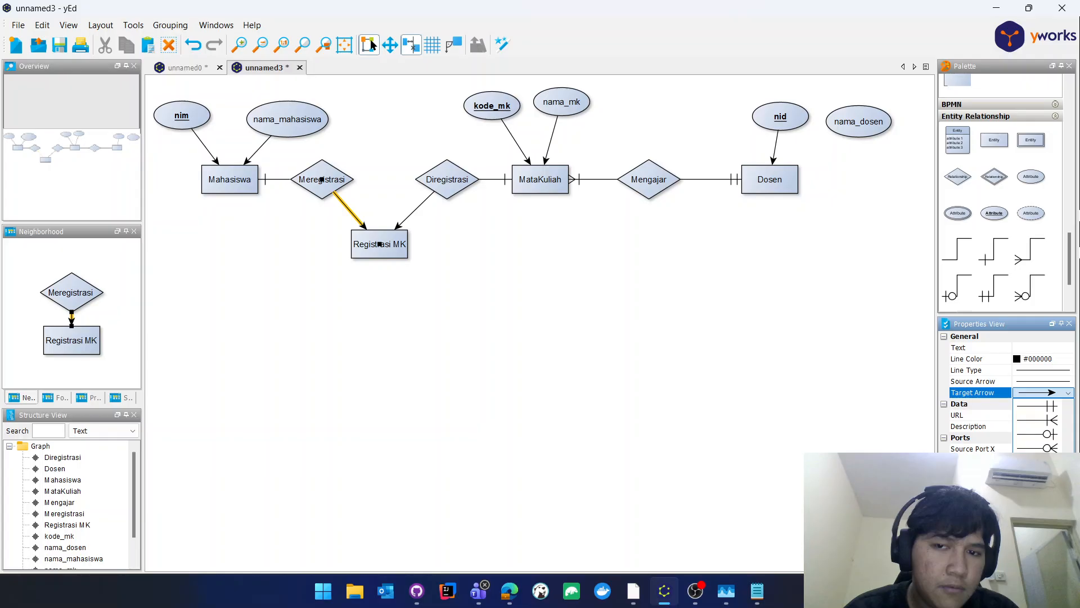
{"action": "left_click", "coordinate": [1044, 476]}
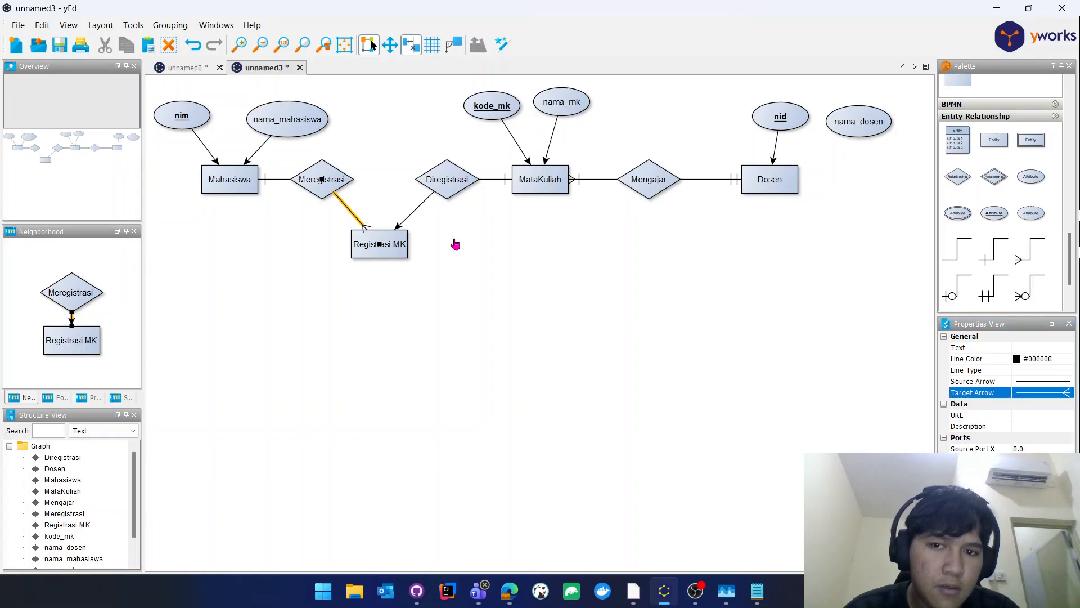
{"action": "left_click", "coordinate": [416, 210]}
{"action": "left_click", "coordinate": [1044, 392]}
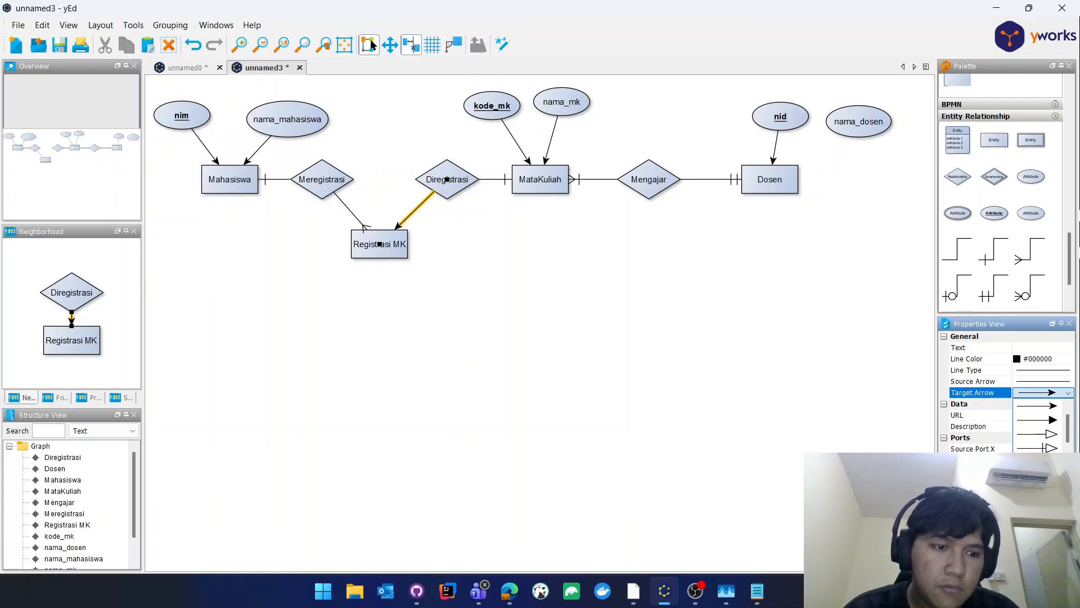
{"action": "scroll", "coordinate": [1044, 428], "scroll_direction": "down", "scroll_amount": 3}
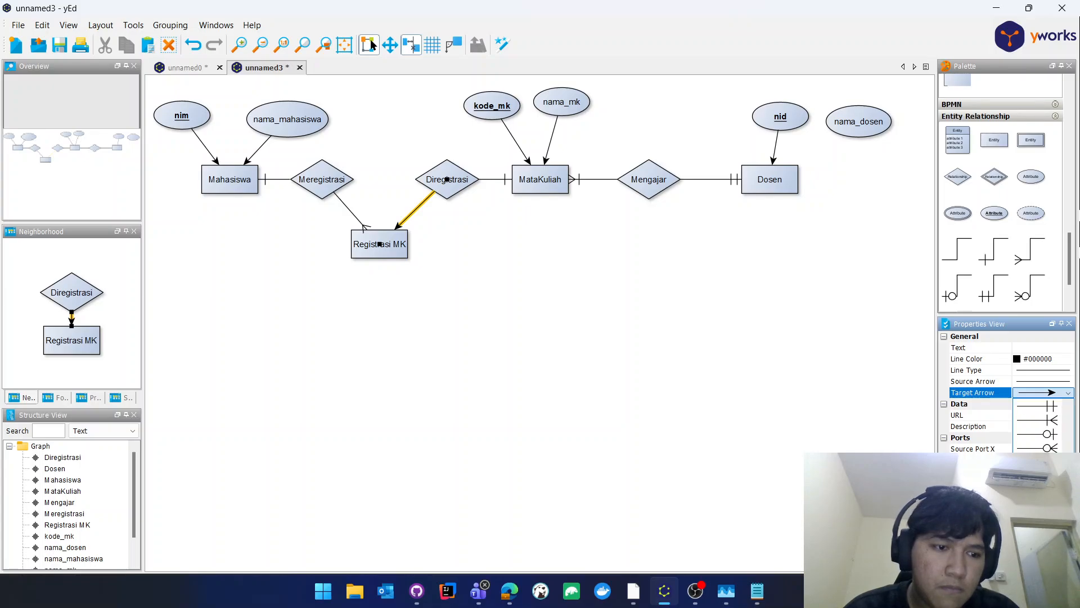
{"action": "left_click", "coordinate": [591, 306]}
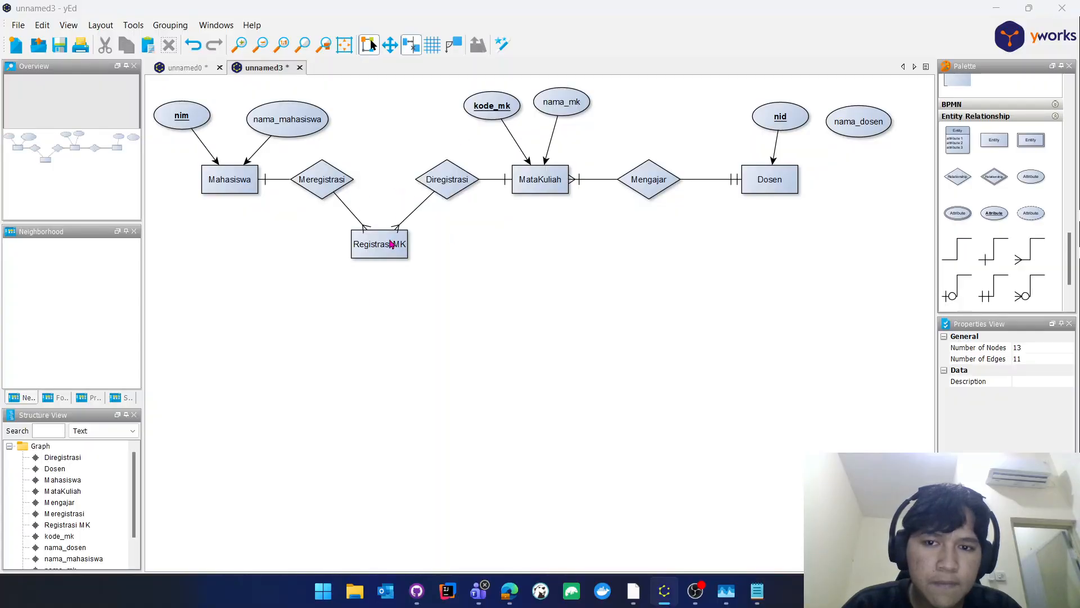
Place two underlined key attributes side by side below Registrasi MK and name the left one "nim".
{"action": "key", "text": "alt+Tab"}
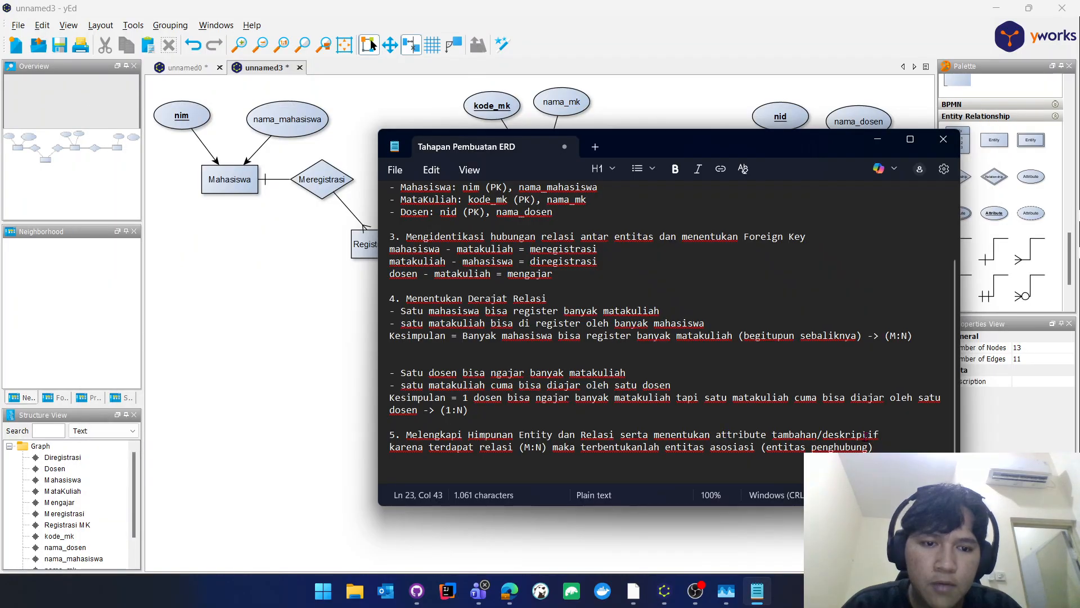
{"action": "key", "text": "alt+Tab"}
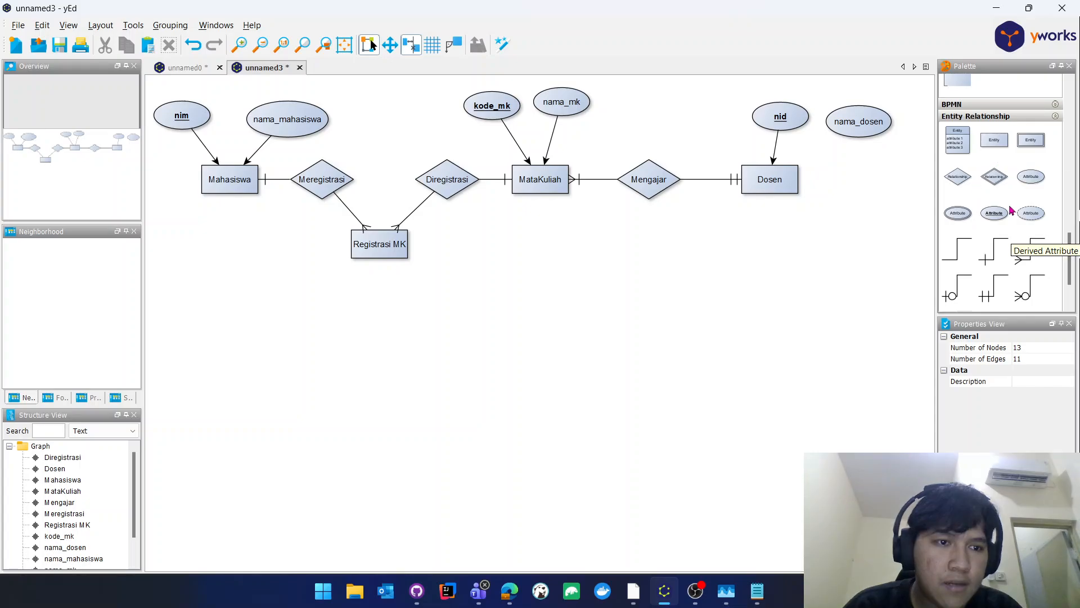
{"action": "left_click_drag", "start_coordinate": [995, 220], "coordinate": [335, 304]}
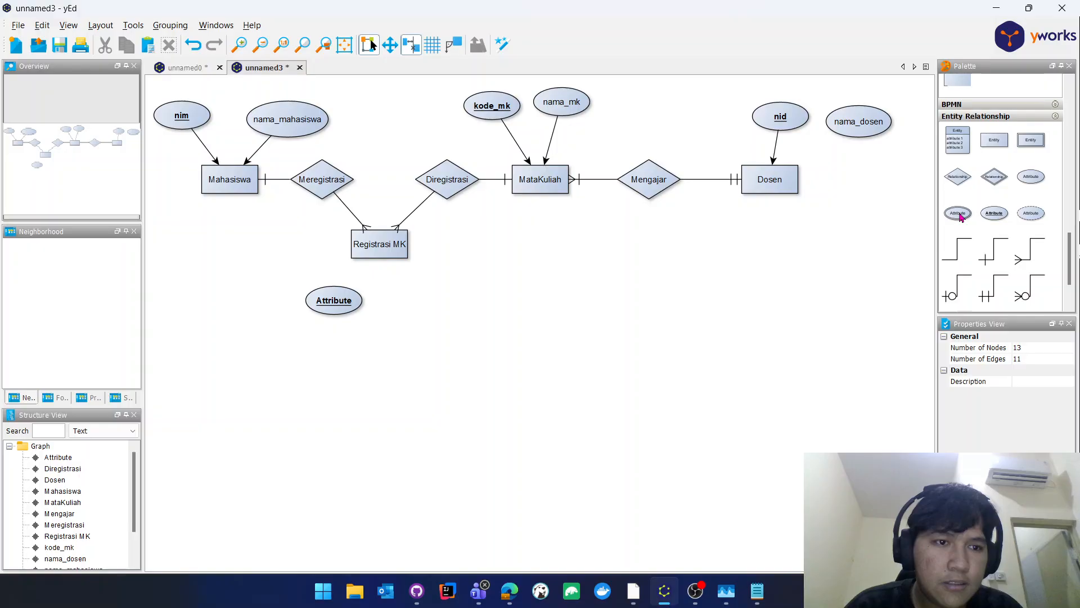
{"action": "left_click_drag", "start_coordinate": [994, 214], "coordinate": [436, 308]}
{"action": "left_click", "coordinate": [328, 307]}
{"action": "type", "text": "n"}
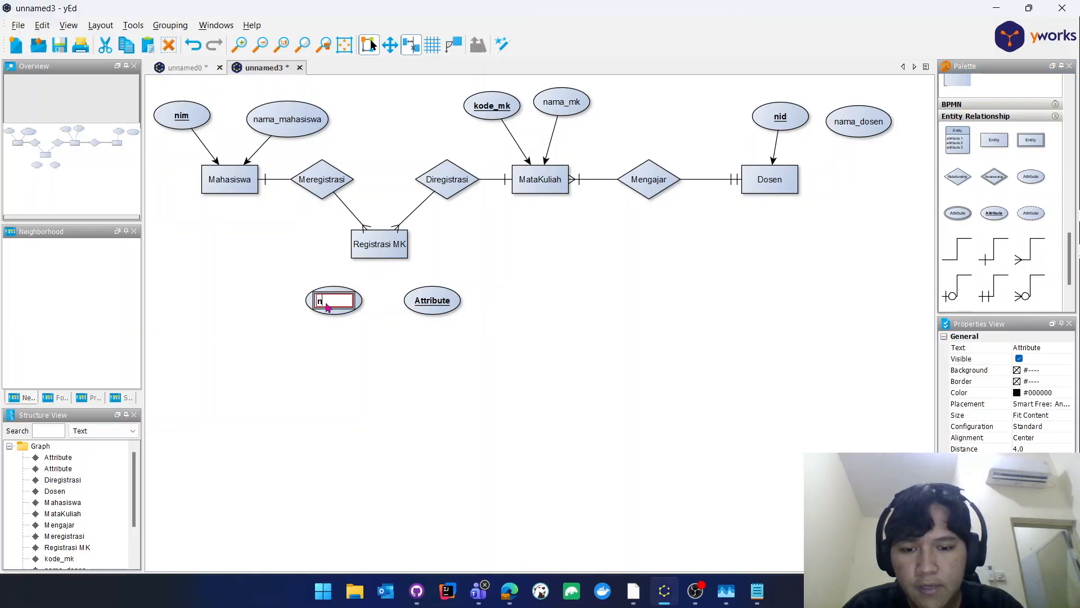
{"action": "type", "text": "im"}
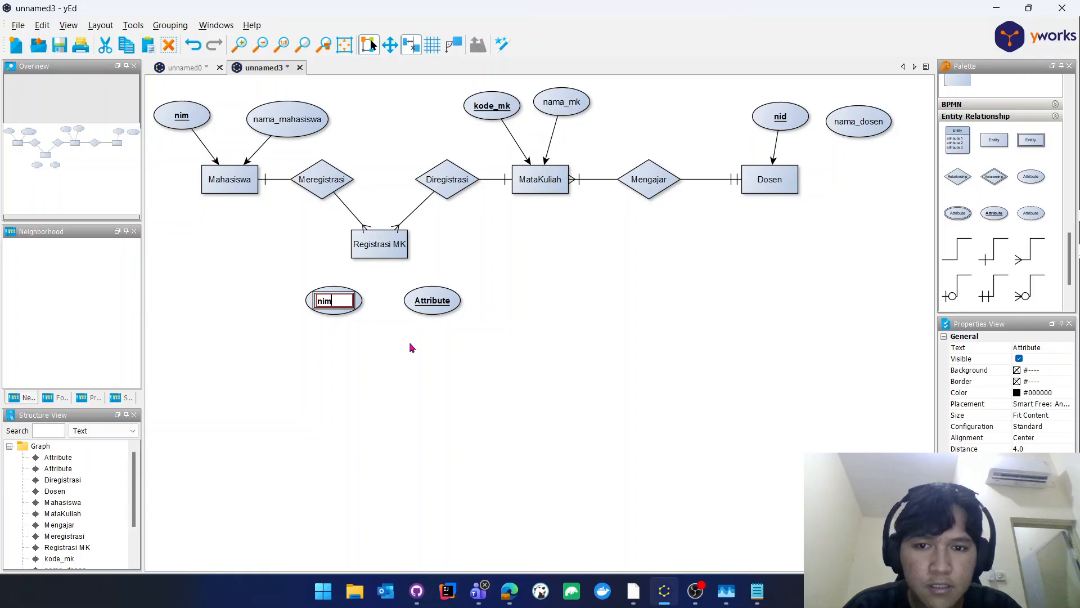
{"action": "key", "text": "Return"}
Name the second key attribute below Registrasi MK "kode_mk" and connect both nim and kode_mk to Registrasi MK.
{"action": "left_click", "coordinate": [433, 304]}
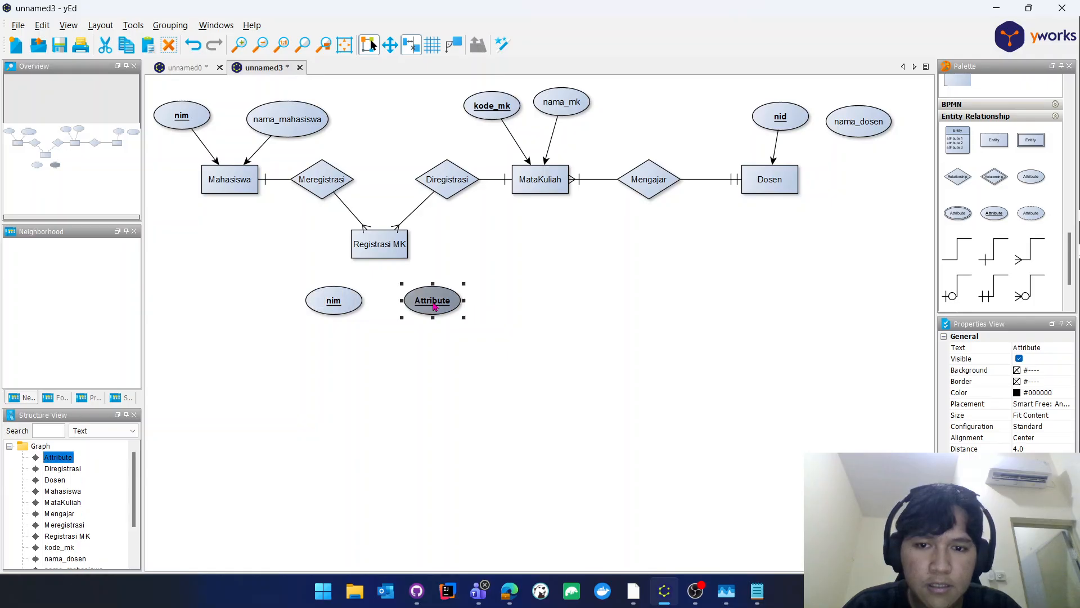
{"action": "double_click", "coordinate": [433, 304]}
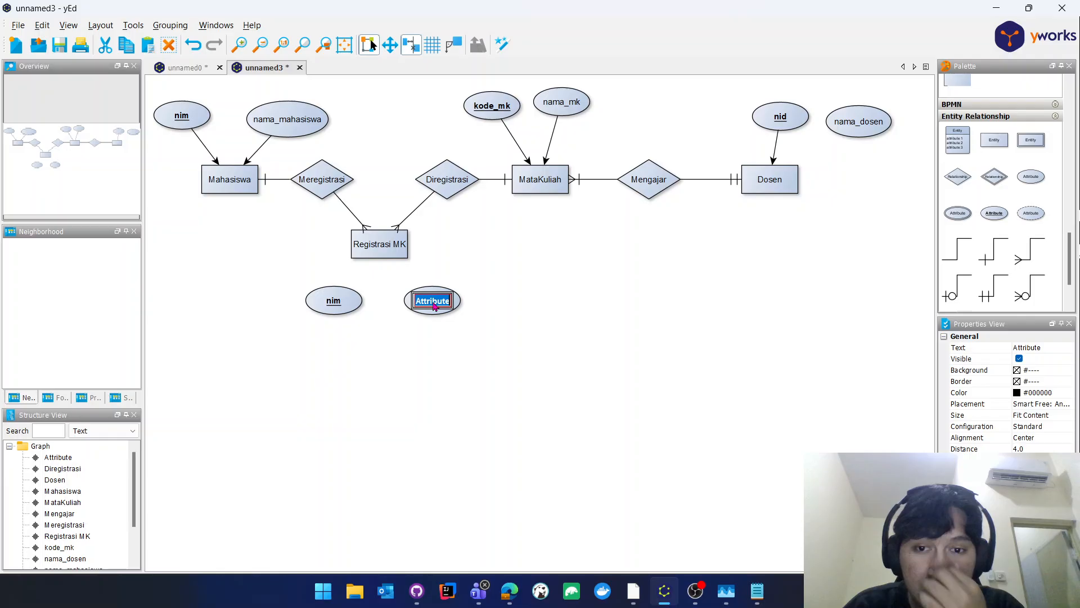
{"action": "type", "text": "kode_mk"}
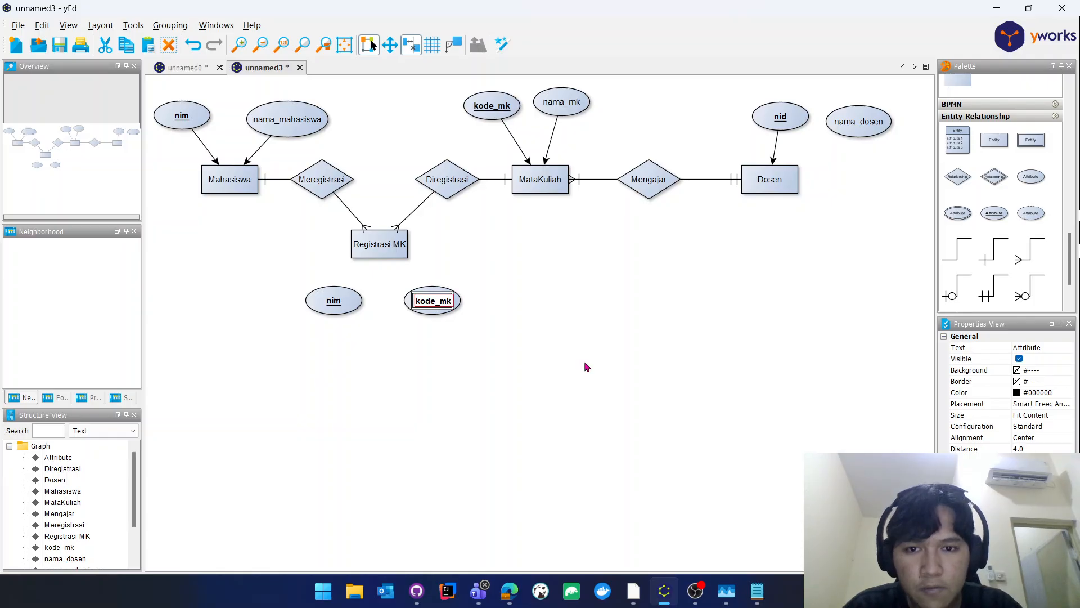
{"action": "key", "text": "Return"}
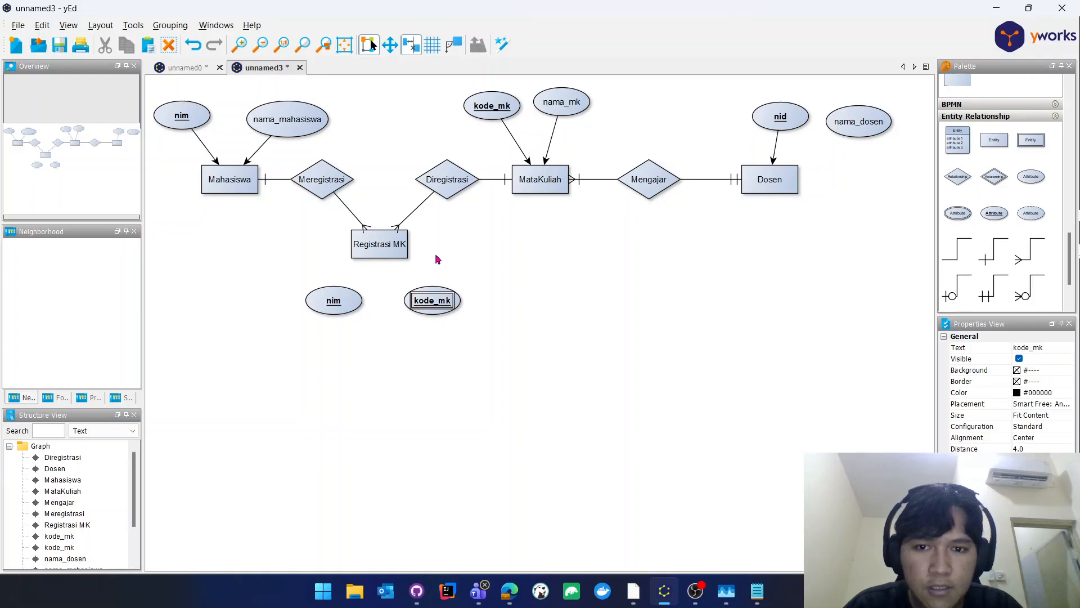
{"action": "left_click", "coordinate": [387, 335]}
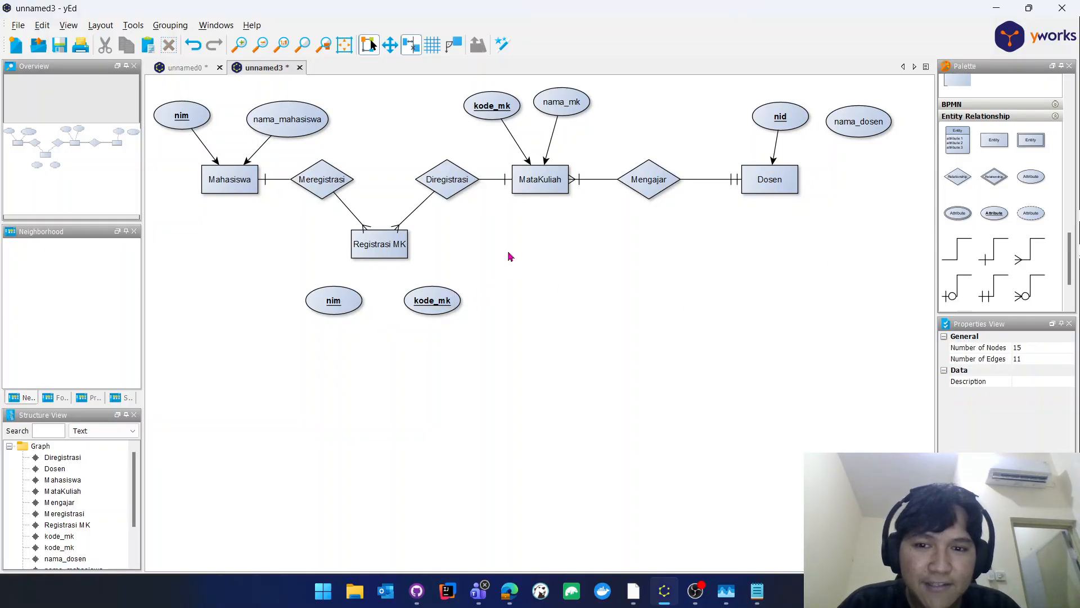
{"action": "left_click_drag", "start_coordinate": [334, 299], "coordinate": [358, 250]}
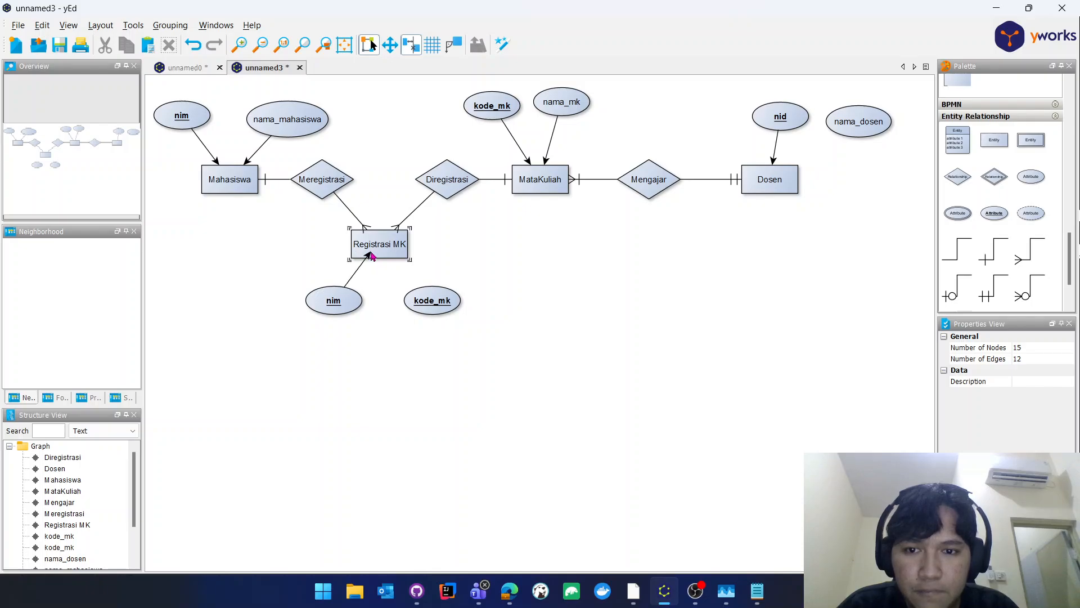
{"action": "left_click_drag", "start_coordinate": [430, 296], "coordinate": [387, 256]}
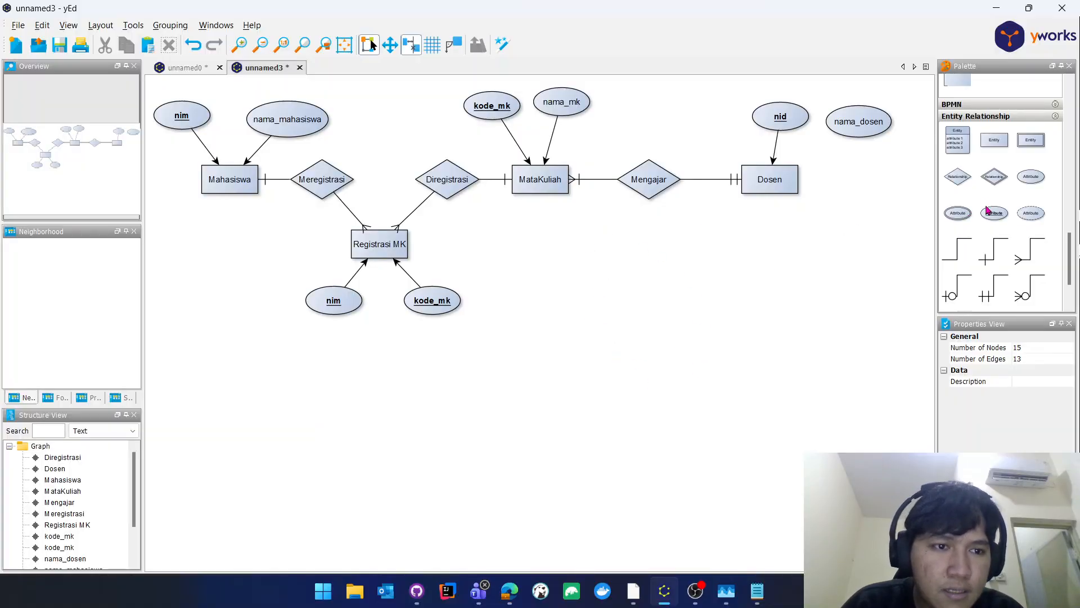
Add an underlined key attribute named "tahun_ajar" below nim and kode_mk and connect it to Registrasi MK.
{"action": "left_click_drag", "start_coordinate": [988, 221], "coordinate": [380, 350]}
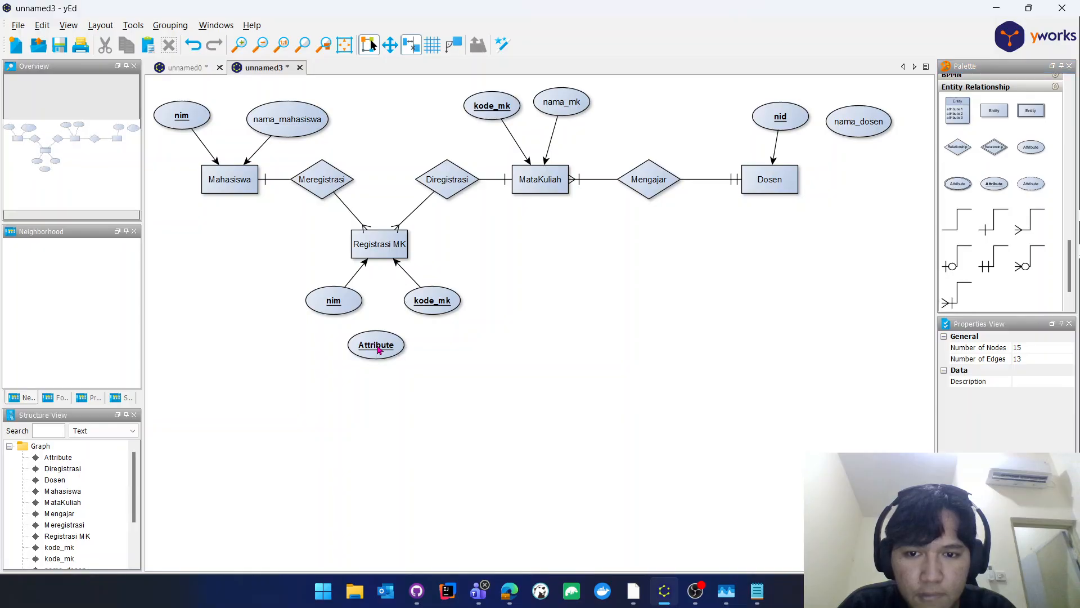
{"action": "double_click", "coordinate": [369, 349]}
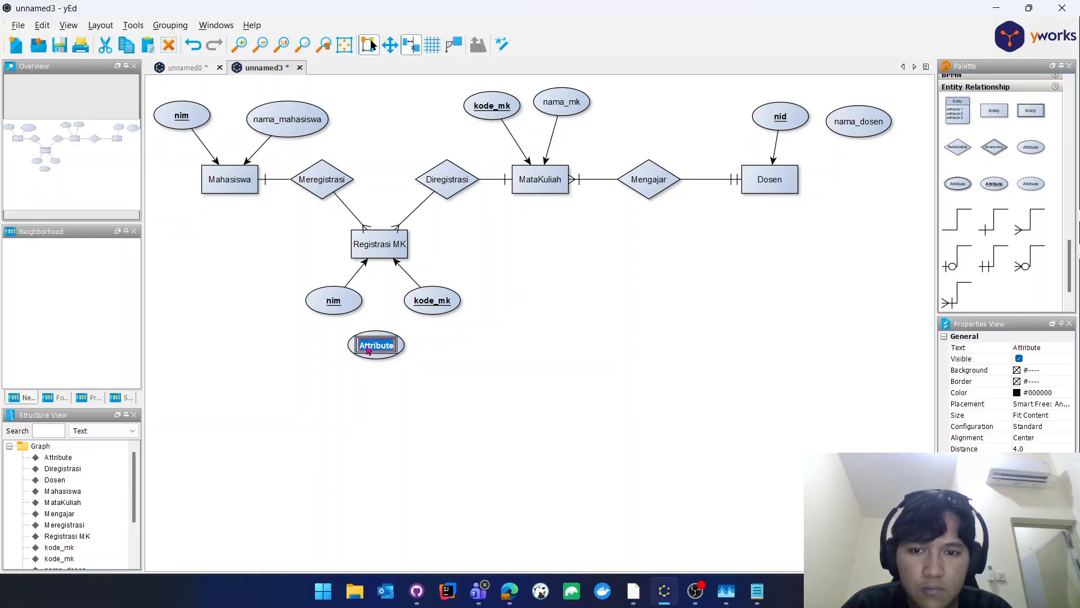
{"action": "type", "text": "tahun_"}
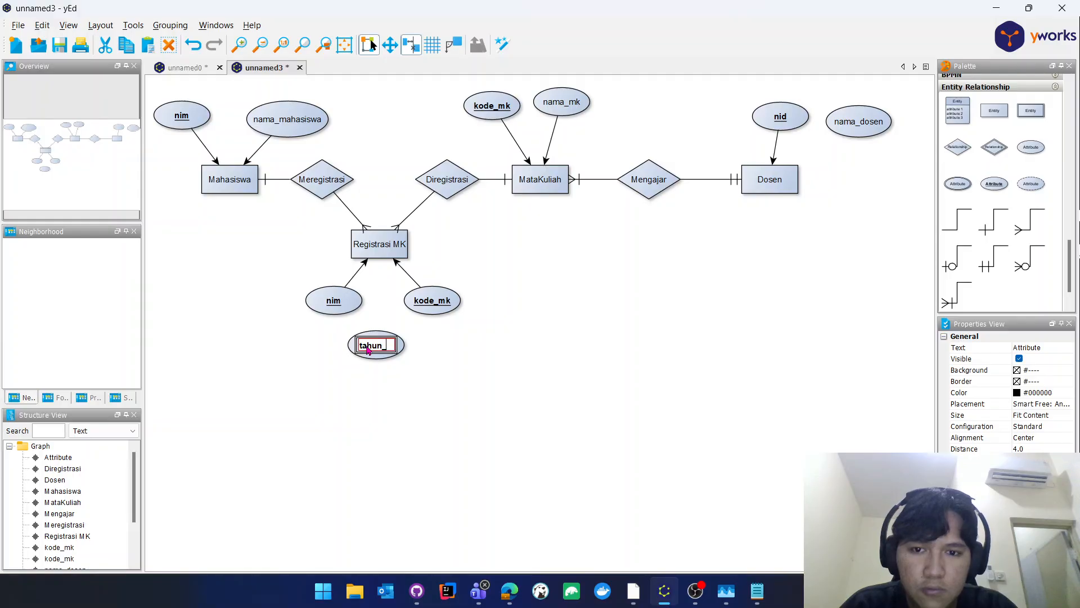
{"action": "type", "text": "ajar"}
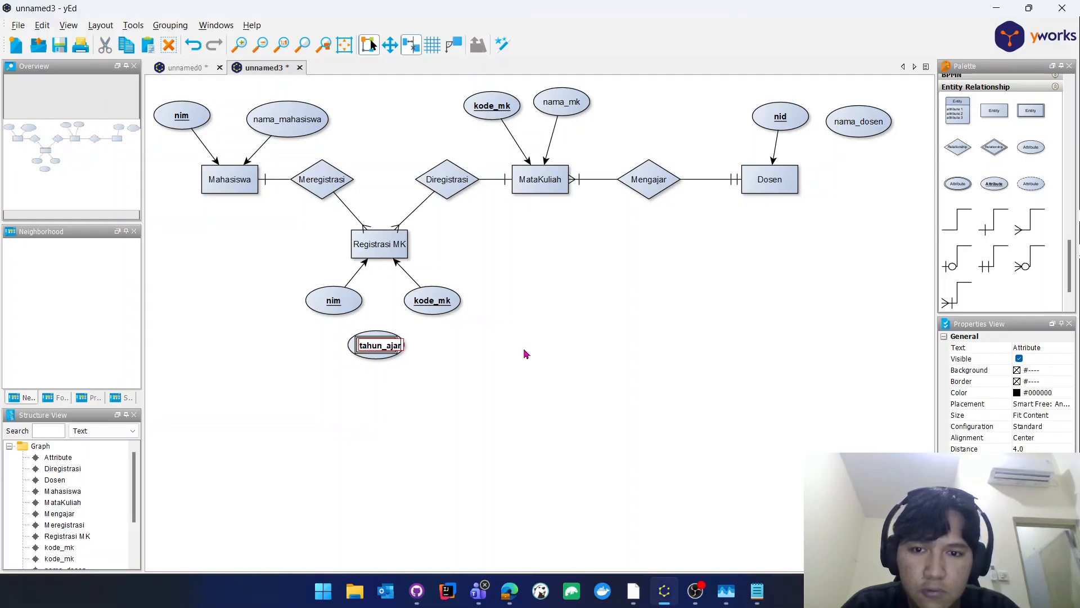
{"action": "key", "text": "Return"}
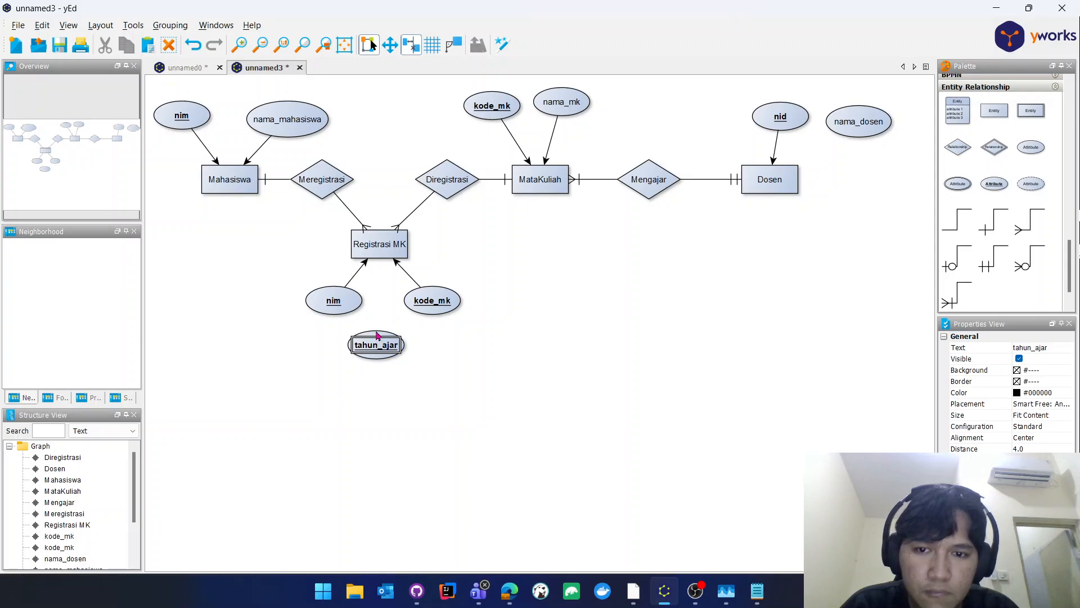
{"action": "left_click_drag", "start_coordinate": [377, 335], "coordinate": [379, 252]}
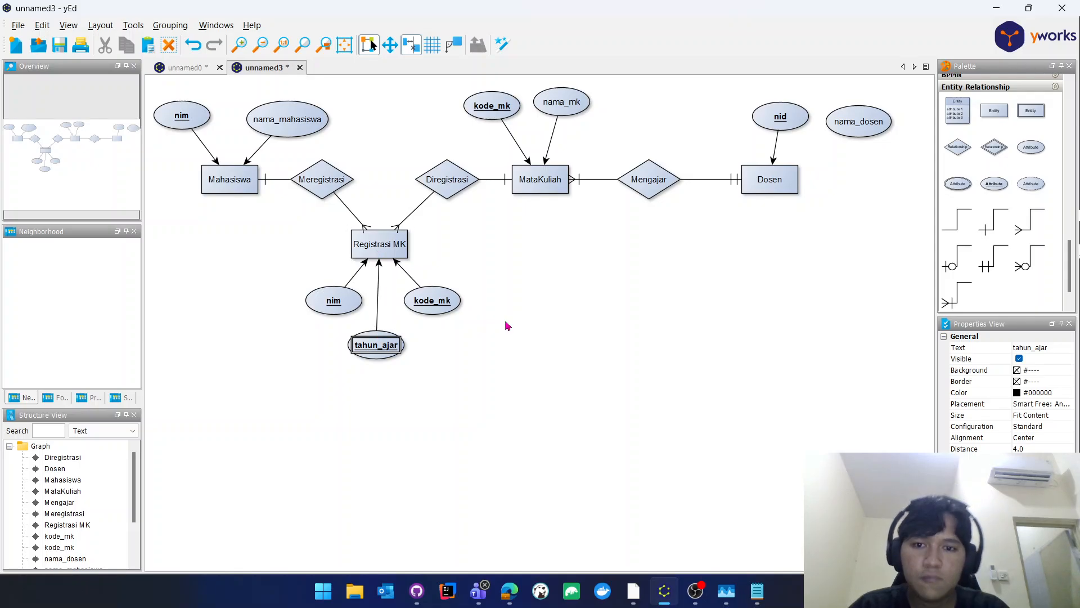
{"action": "left_click", "coordinate": [507, 326]}
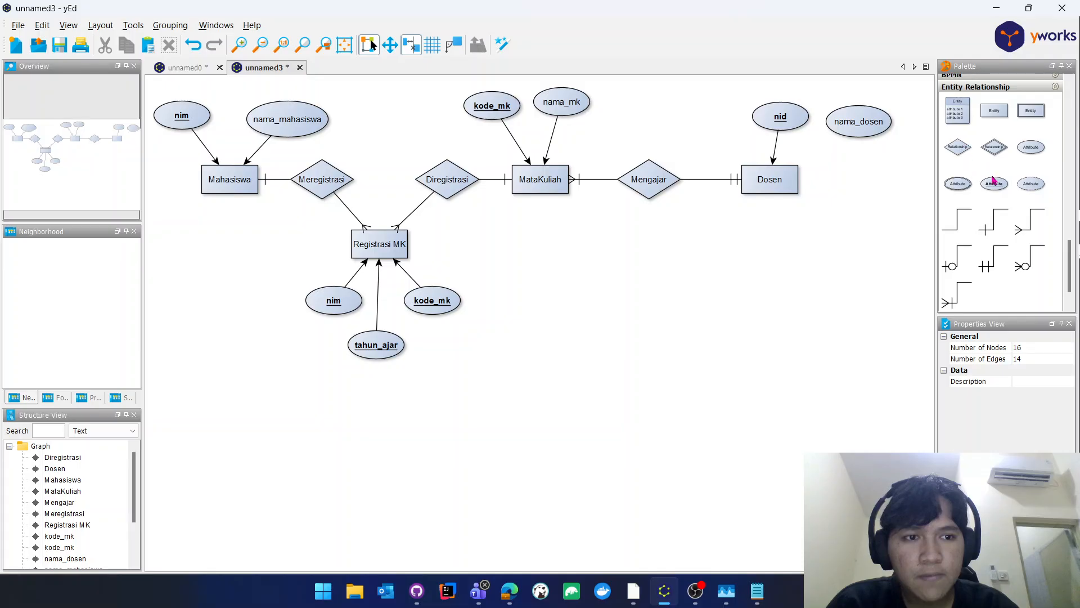
Add a regular attribute named "semester" to the right of tahun_ajar.
{"action": "left_click_drag", "start_coordinate": [1031, 153], "coordinate": [442, 346]}
{"action": "double_click", "coordinate": [445, 345]}
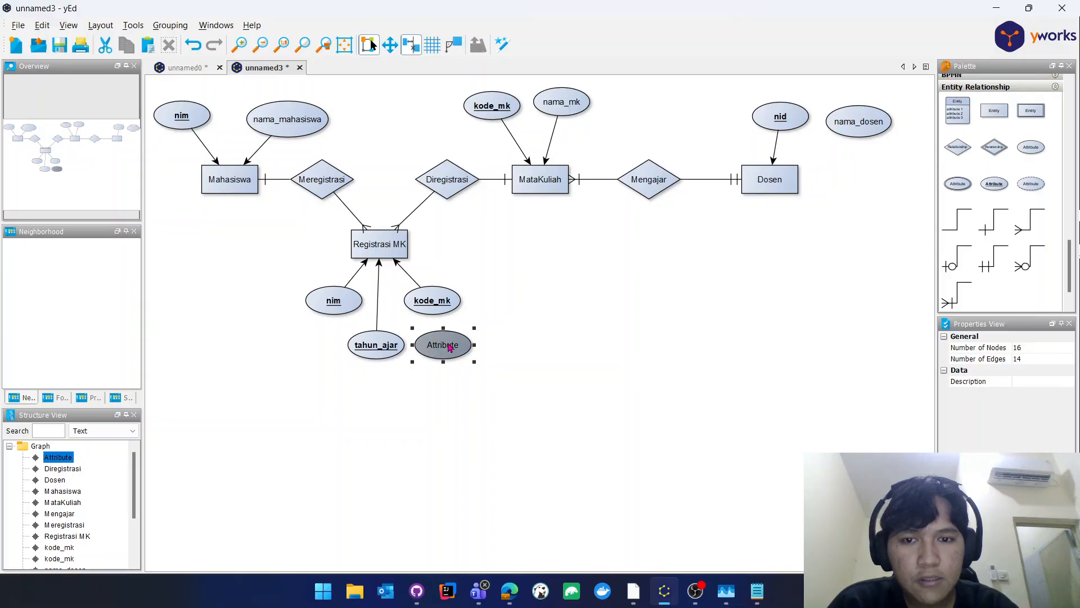
{"action": "type", "text": "S"}
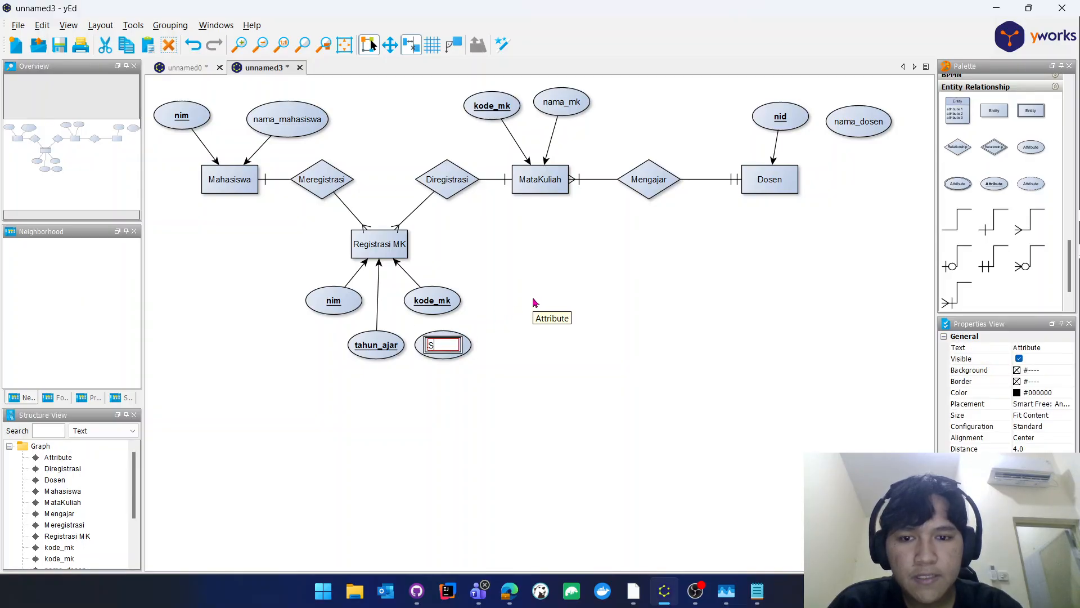
{"action": "type", "text": "emester"}
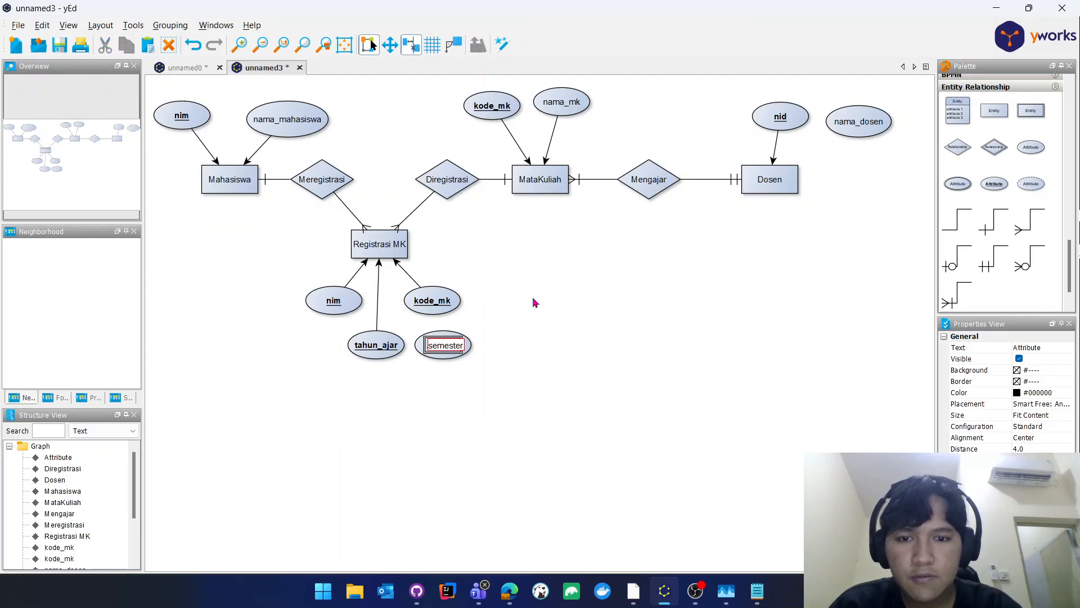
{"action": "key", "text": "Return"}
Move the nim and kode_mk attributes of Registrasi MK outward, nim to its left and kode_mk to its right.
{"action": "left_click_drag", "start_coordinate": [333, 290], "coordinate": [291, 263]}
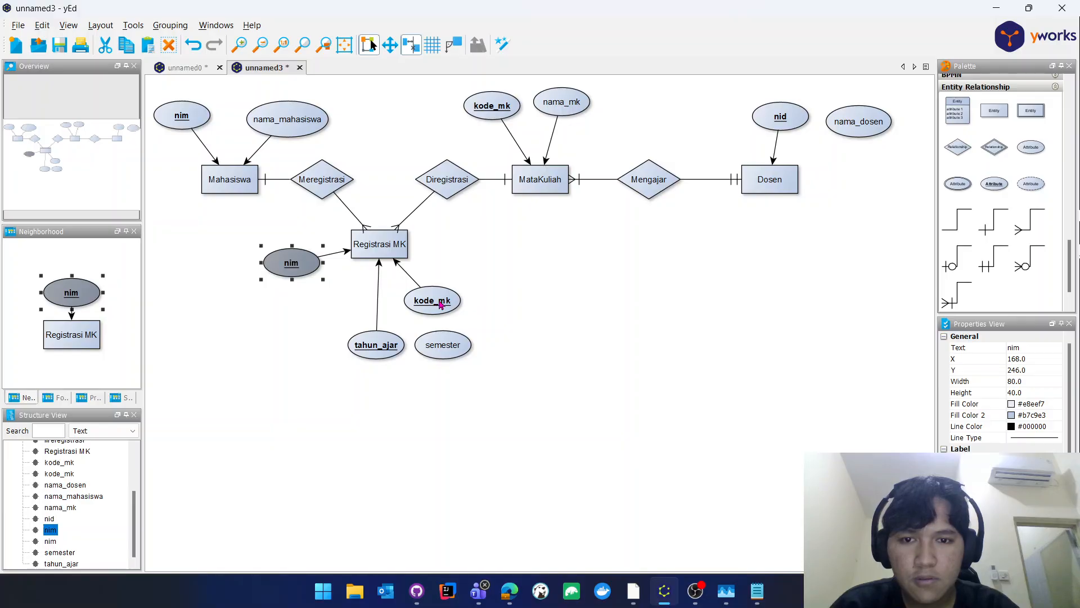
{"action": "left_click", "coordinate": [441, 300]}
{"action": "left_click_drag", "start_coordinate": [437, 292], "coordinate": [479, 253]}
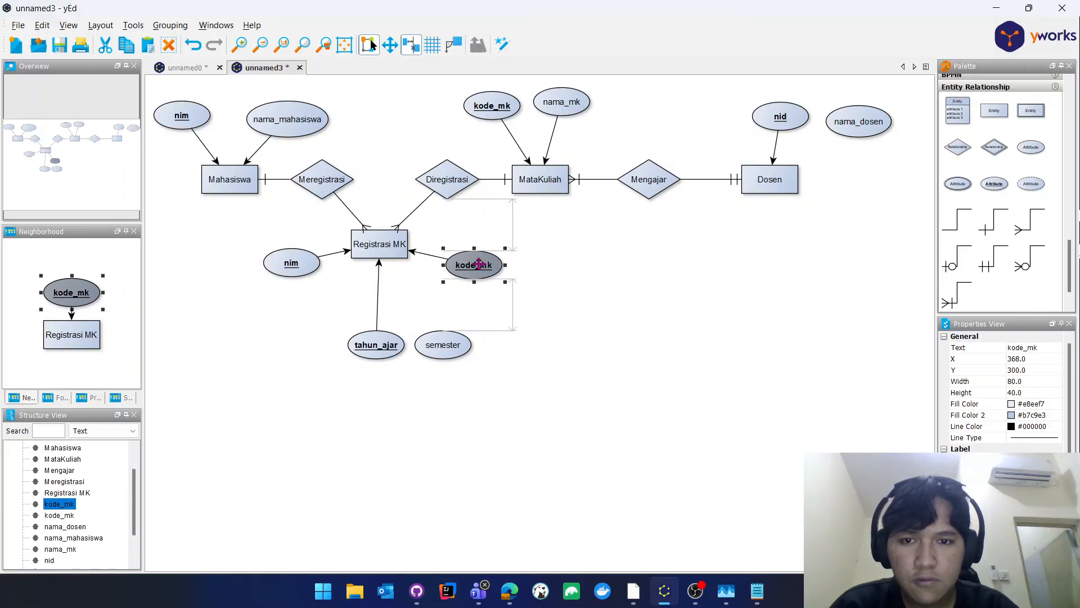
Rename the nim attribute of Registrasi MK to "nim (PK, FK)".
{"action": "left_click", "coordinate": [299, 270]}
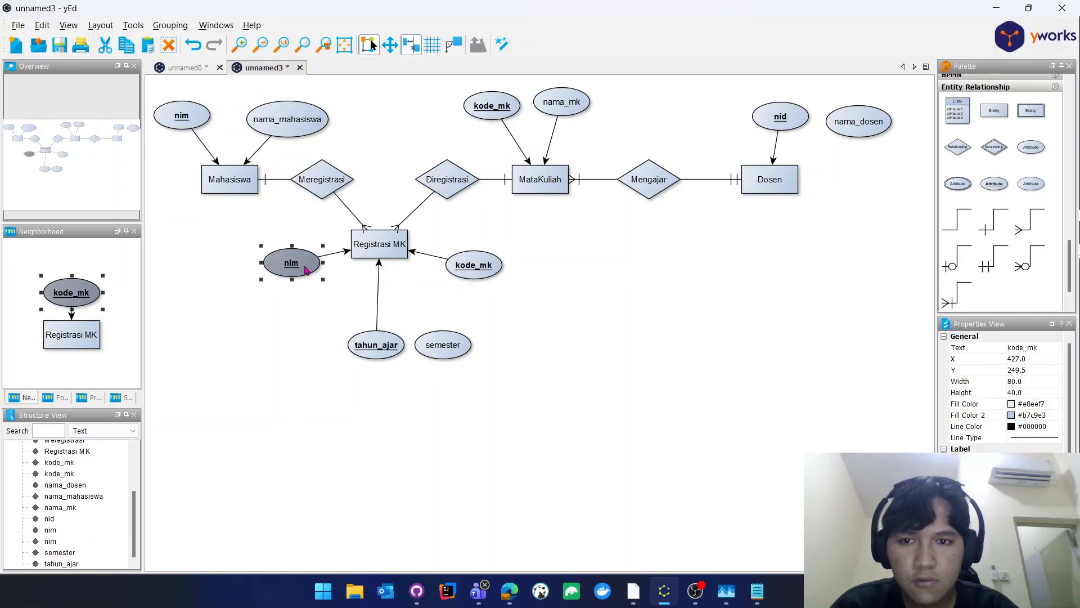
{"action": "left_click", "coordinate": [299, 270]}
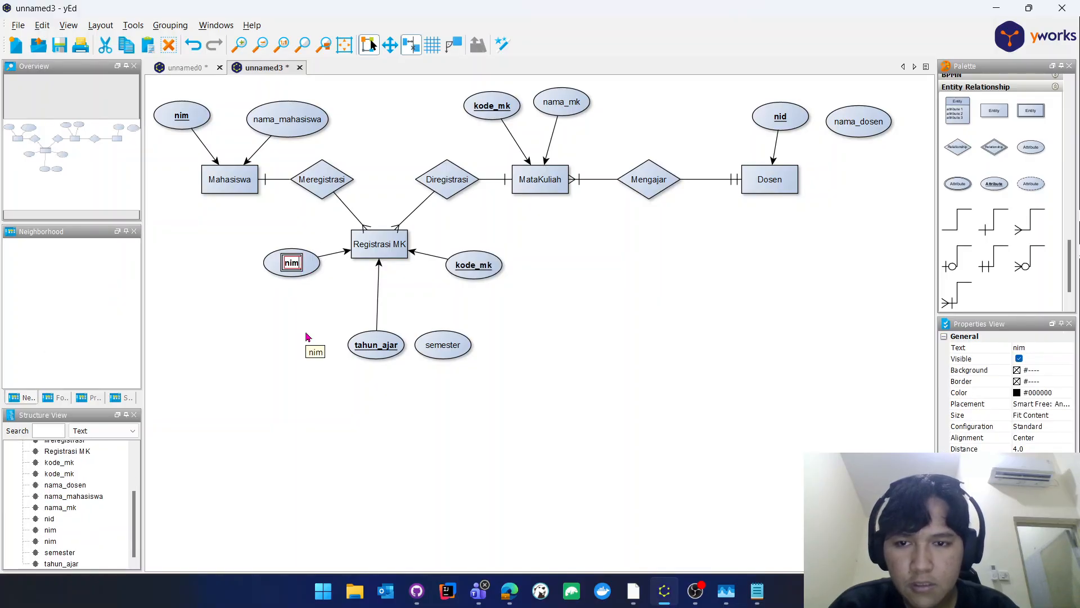
{"action": "type", "text": "(PK"}
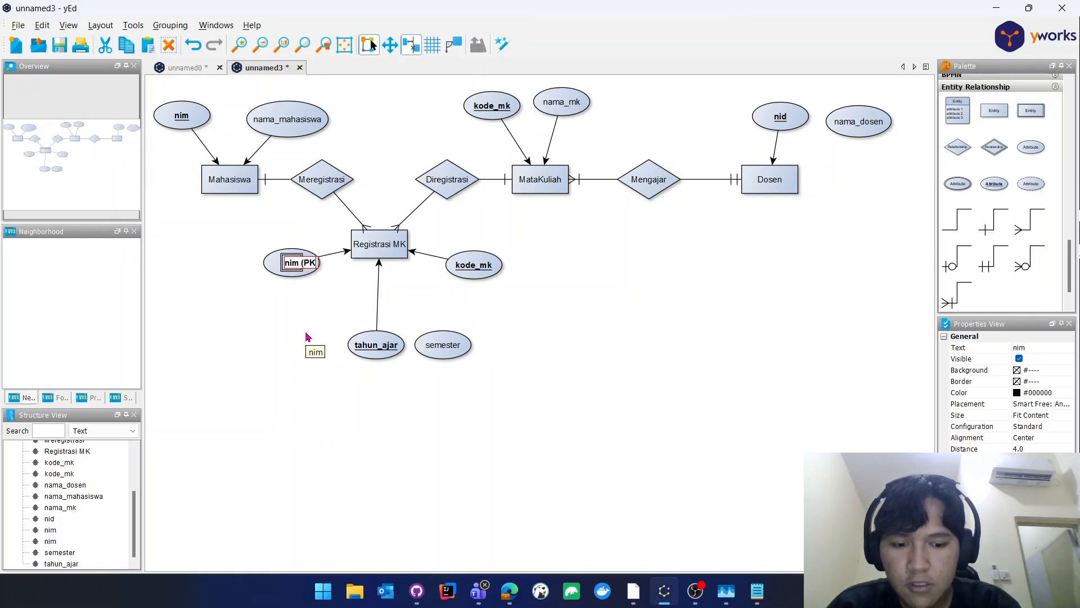
{"action": "type", "text": ", FK"}
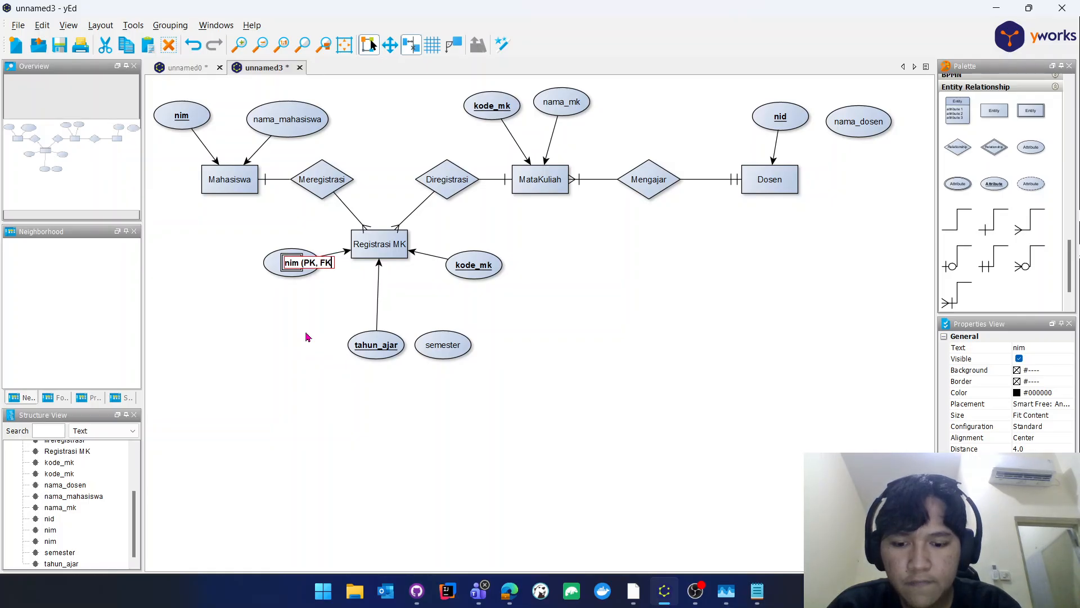
{"action": "type", "text": ")"}
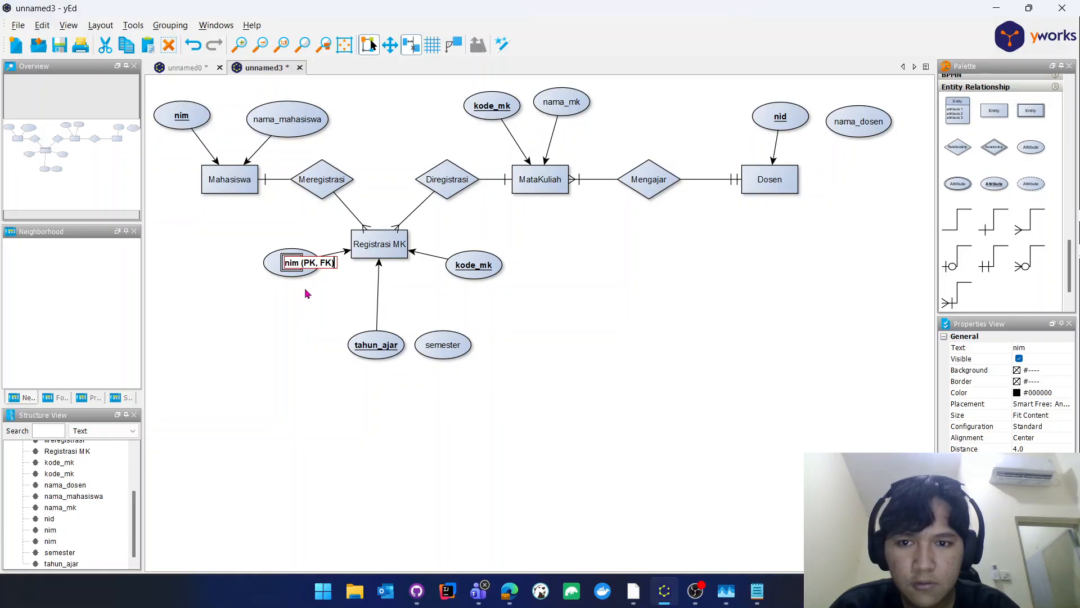
{"action": "key", "text": "Return"}
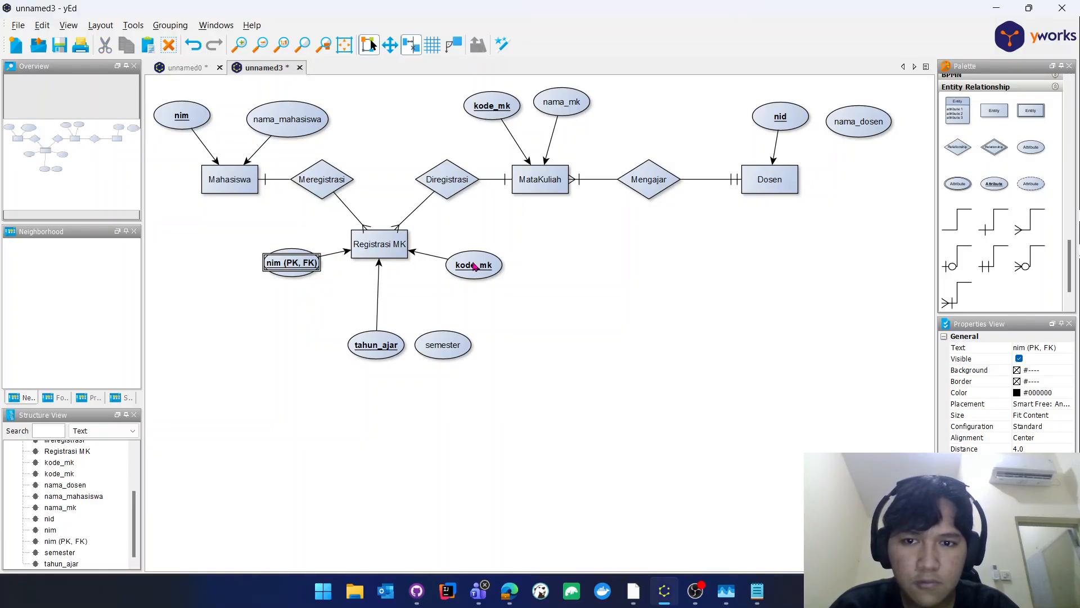
Rename the kode_mk attribute of Registrasi MK to "kode_mk (PK, FK)".
{"action": "left_click", "coordinate": [474, 266]}
{"action": "key", "text": "F2"}
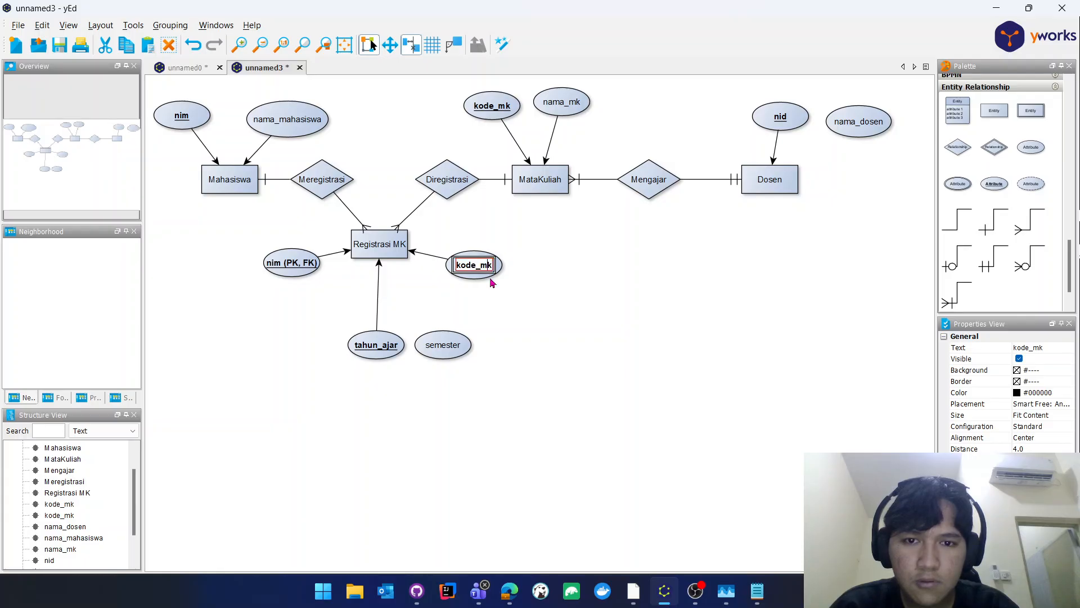
{"action": "type", "text": "(PK"}
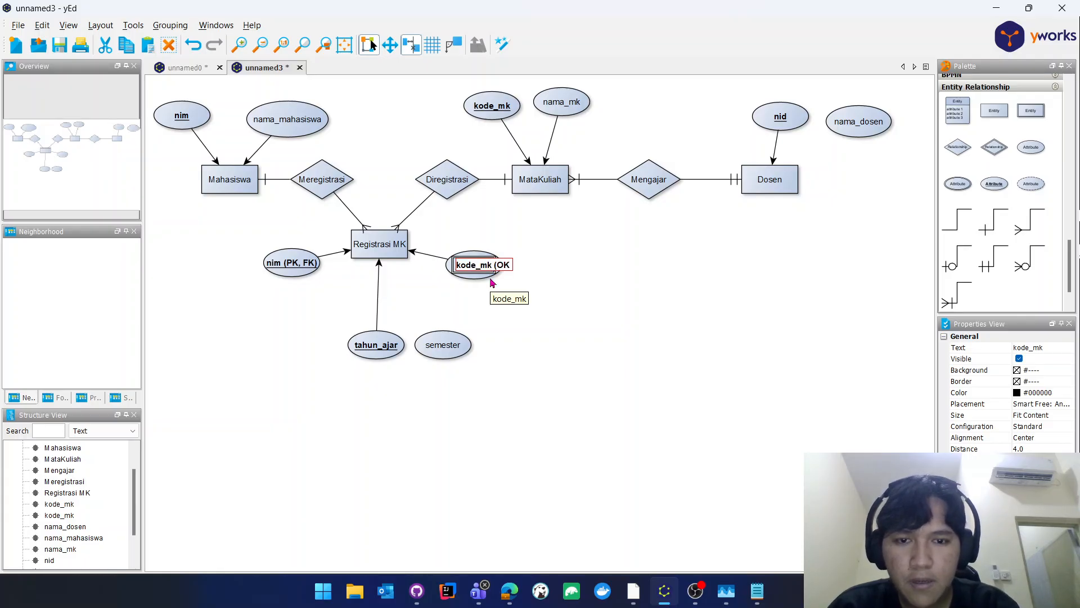
{"action": "type", "text": "PK,"}
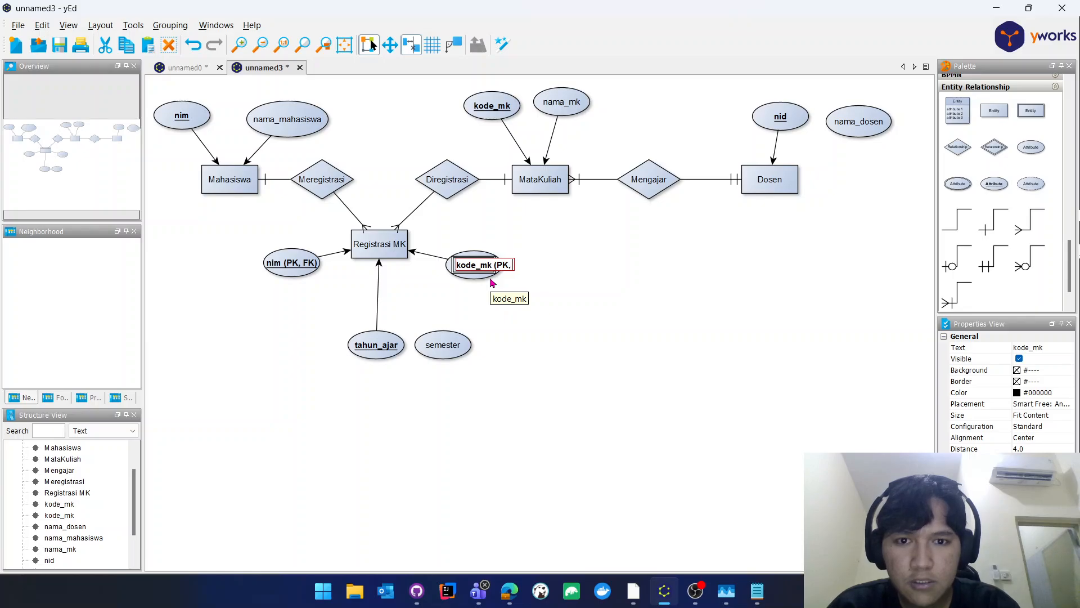
{"action": "type", "text": " FK)"}
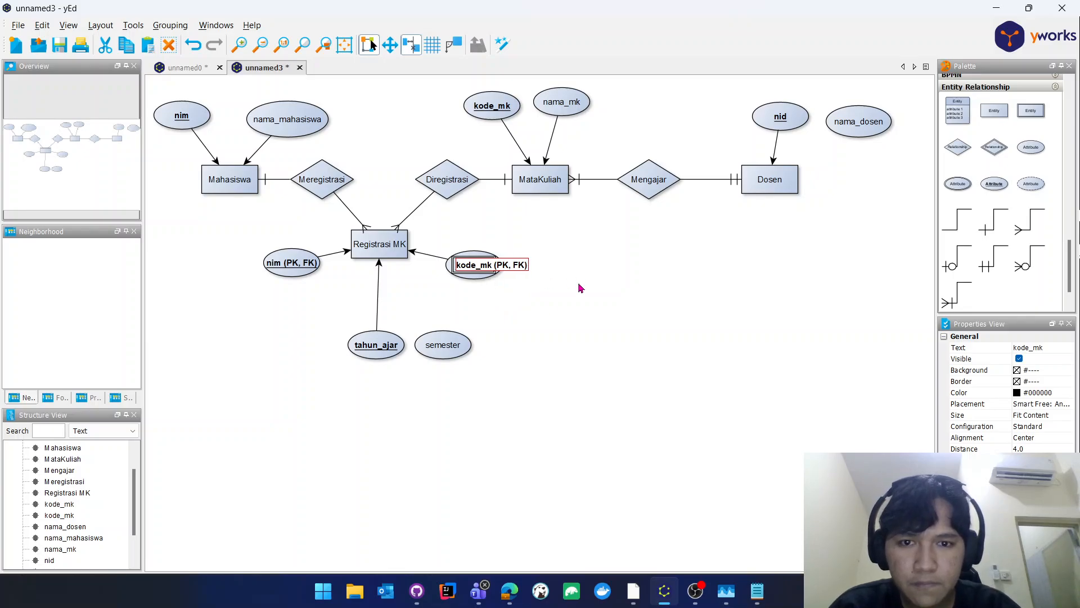
{"action": "key", "text": "Return"}
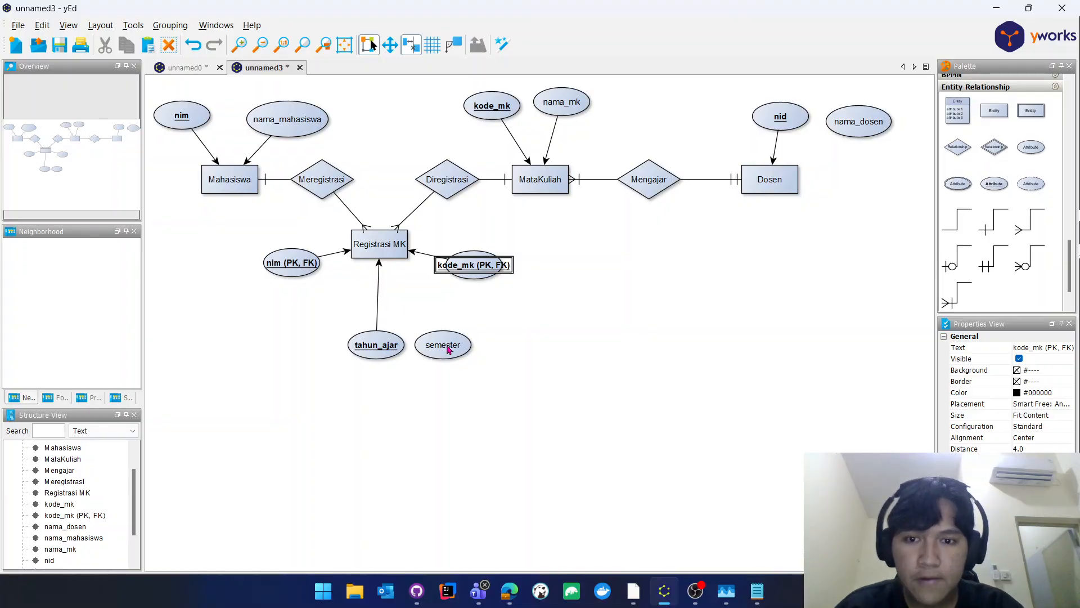
{"action": "left_click", "coordinate": [524, 319]}
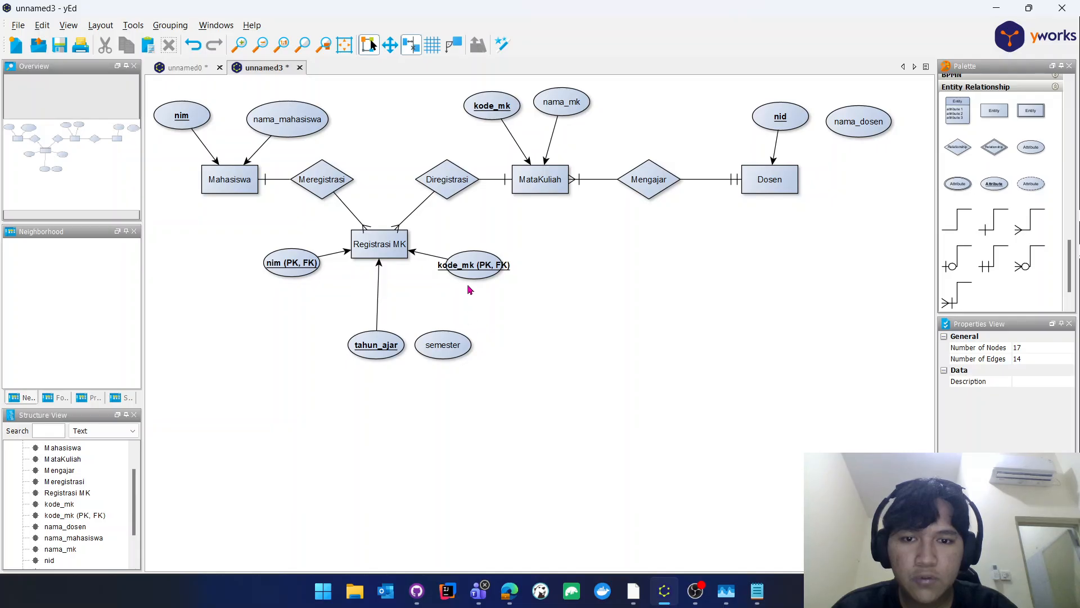
Enlarge the kode_mk (PK, FK) ellipse so that its label fits inside the shape.
{"action": "left_click", "coordinate": [472, 274]}
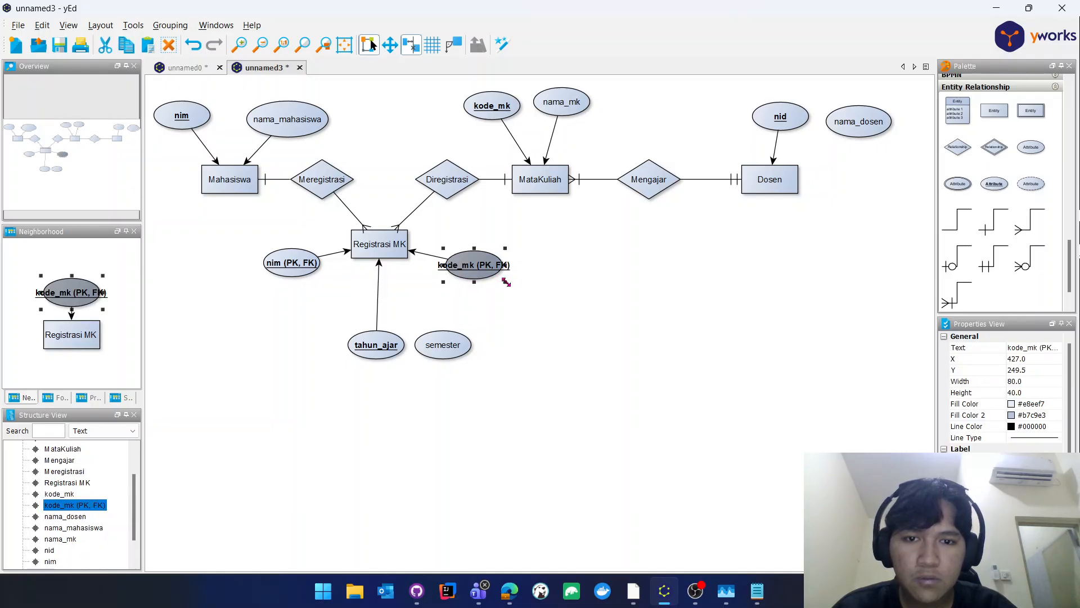
{"action": "left_click_drag", "start_coordinate": [506, 282], "coordinate": [542, 292]}
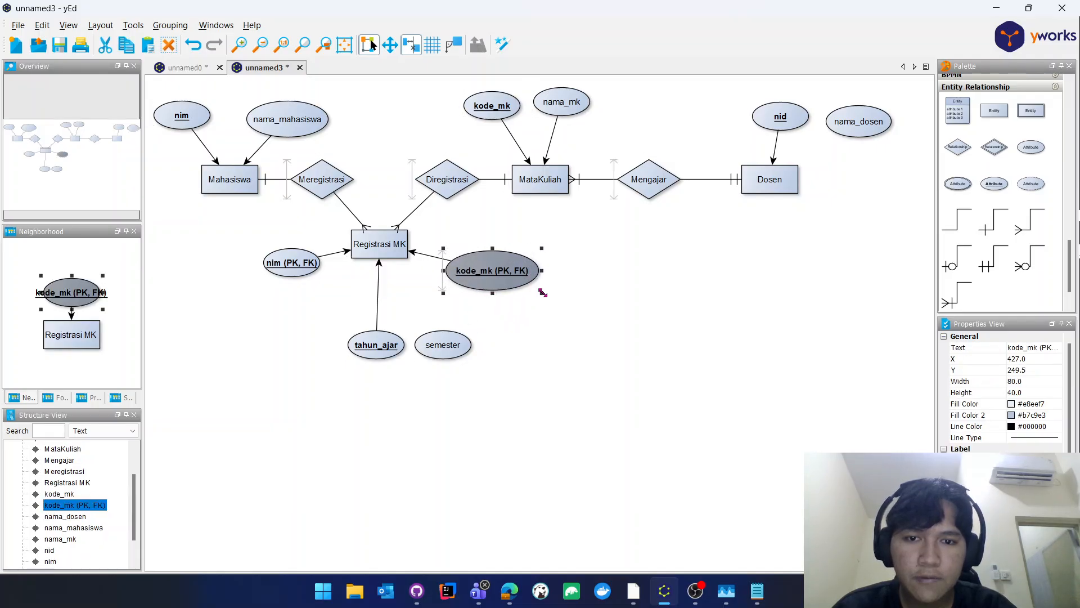
{"action": "left_click", "coordinate": [410, 350]}
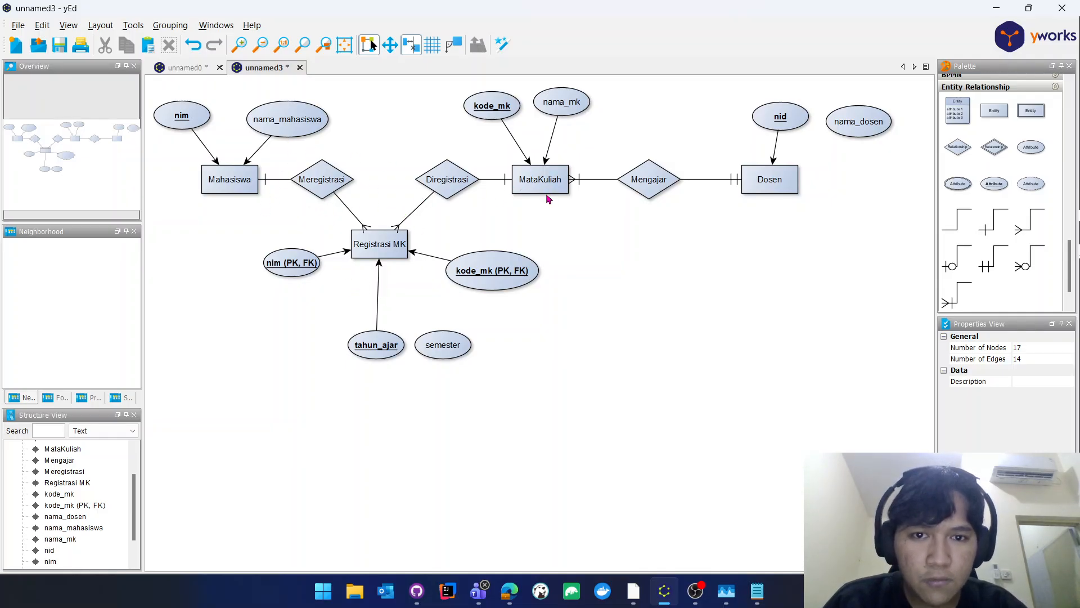
Move tahun_ajar up and left, just below nim (PK, FK), and delete the regular semester attribute.
{"action": "left_click", "coordinate": [378, 339]}
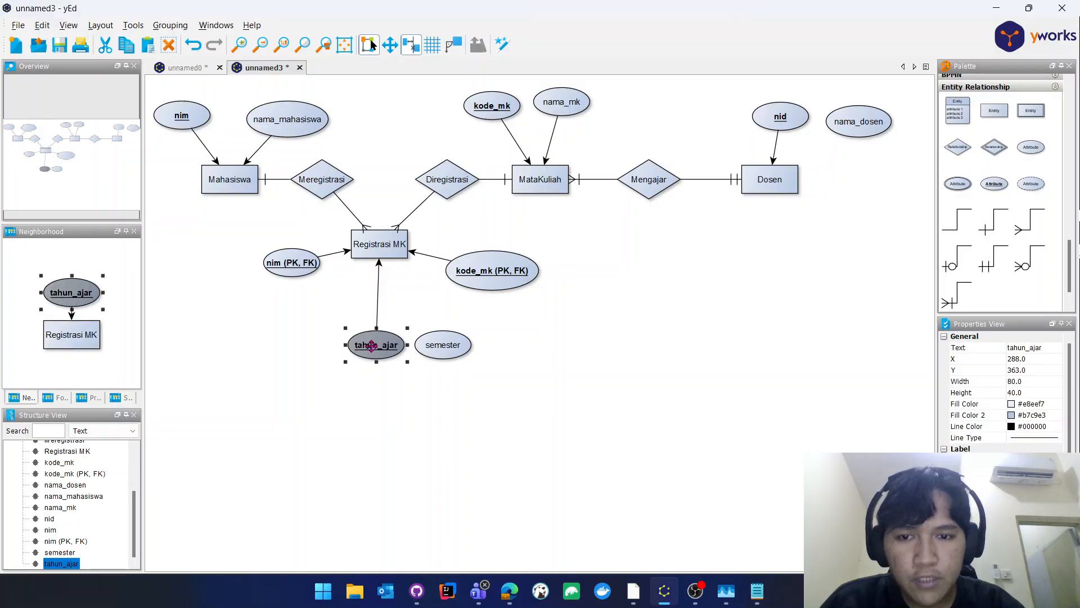
{"action": "left_click_drag", "start_coordinate": [378, 339], "coordinate": [322, 314]}
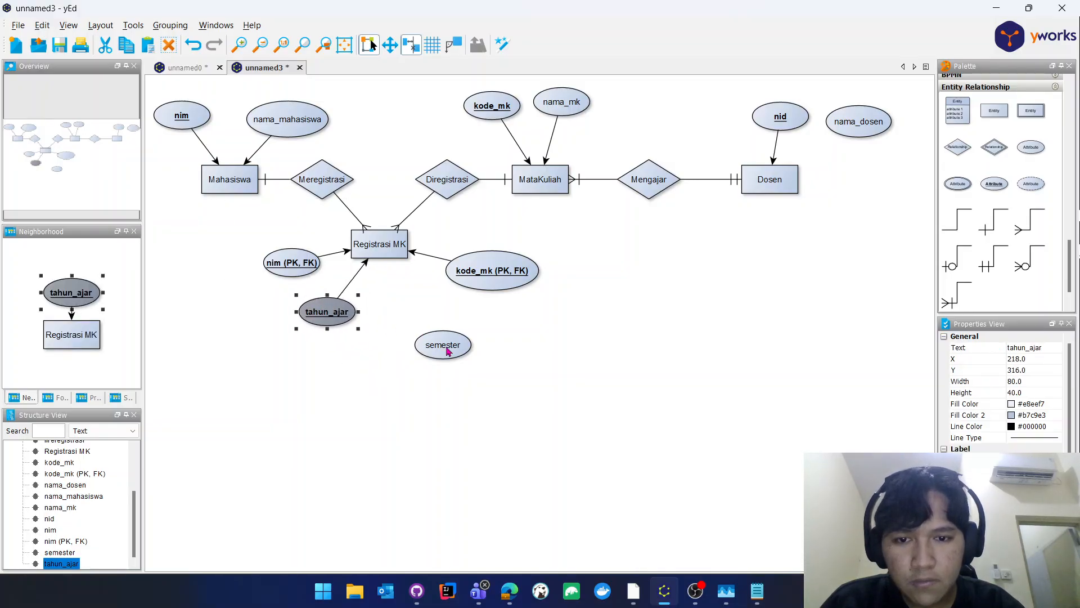
{"action": "left_click", "coordinate": [444, 344]}
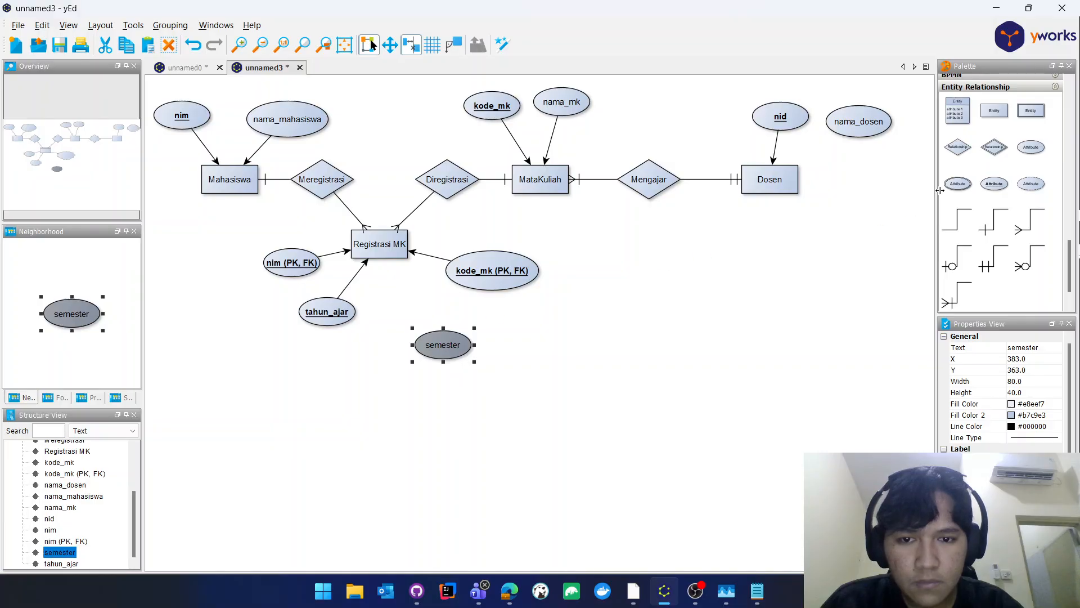
{"action": "key", "text": "Delete"}
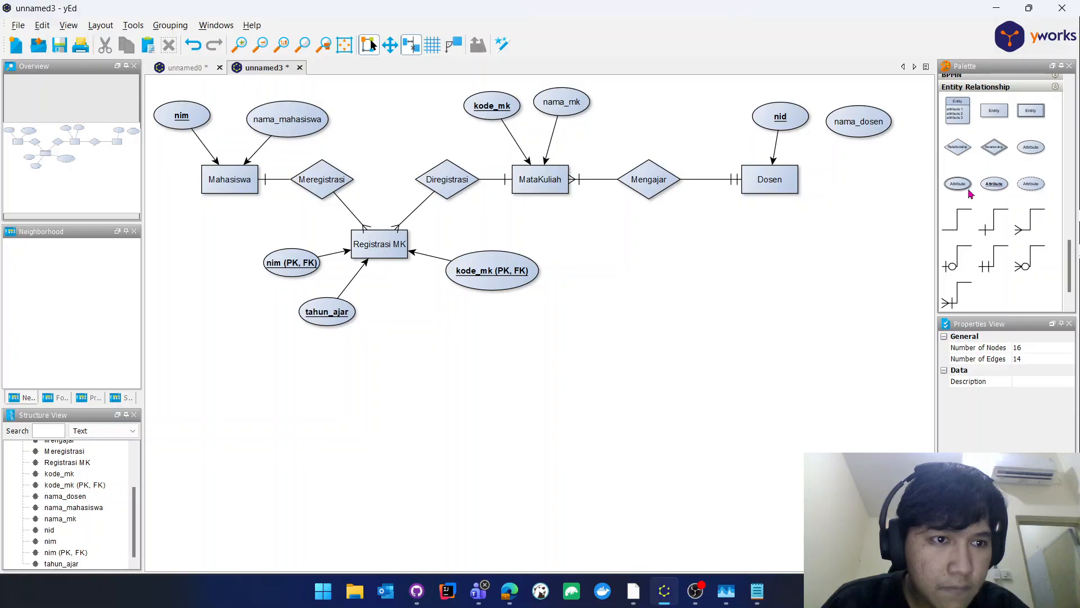
Add an underlined key attribute named "semester" below kode_mk (PK, FK) and connect it to Registrasi MK.
{"action": "left_click", "coordinate": [447, 317]}
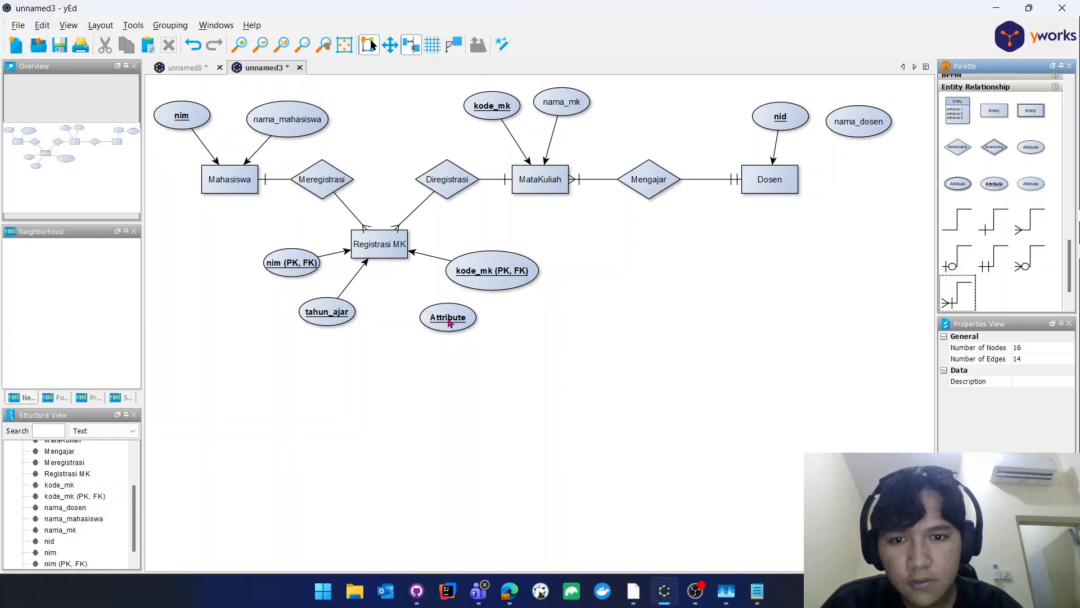
{"action": "left_click", "coordinate": [454, 319]}
{"action": "left_click", "coordinate": [454, 320]}
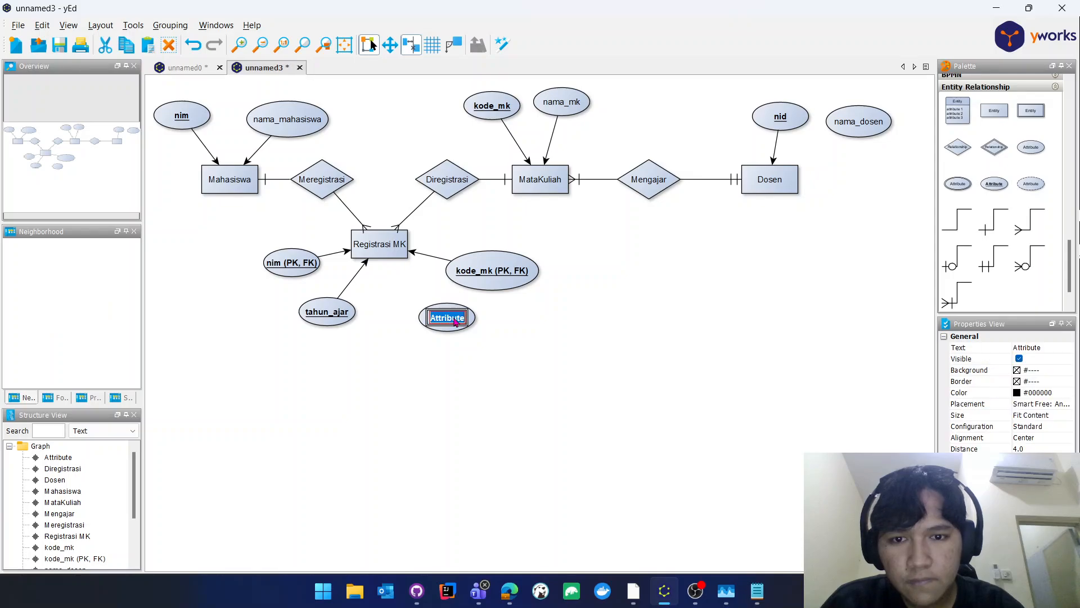
{"action": "left_click", "coordinate": [456, 321]}
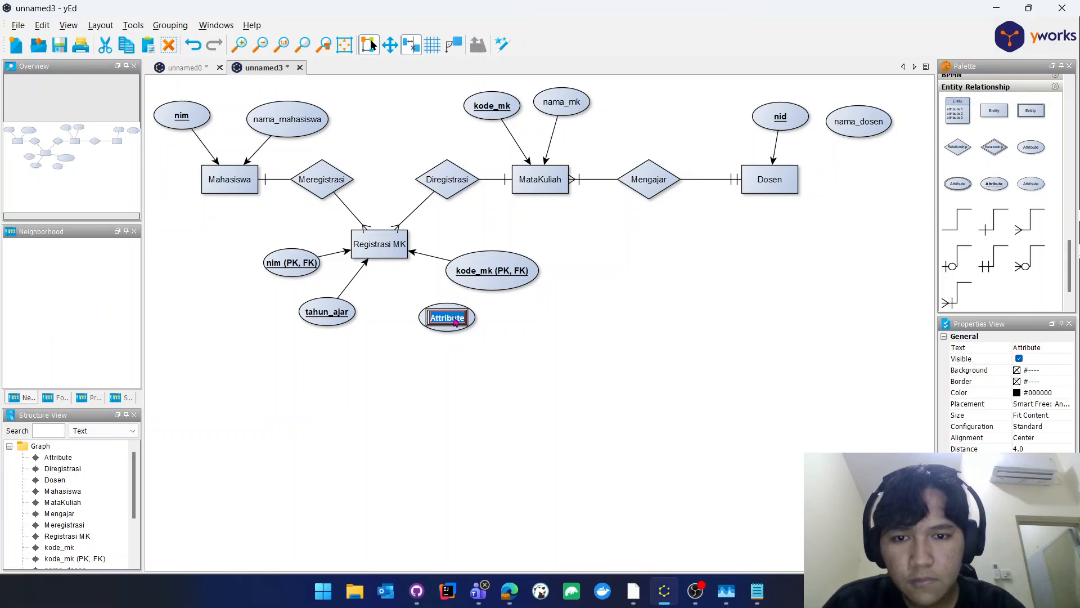
{"action": "type", "text": "semester"}
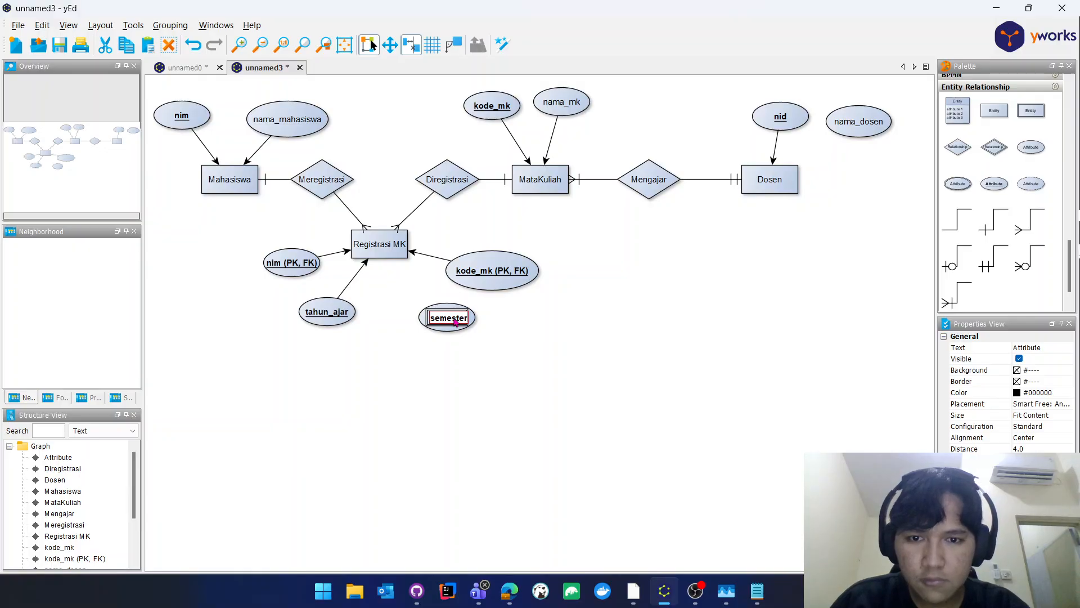
{"action": "left_click", "coordinate": [381, 311]}
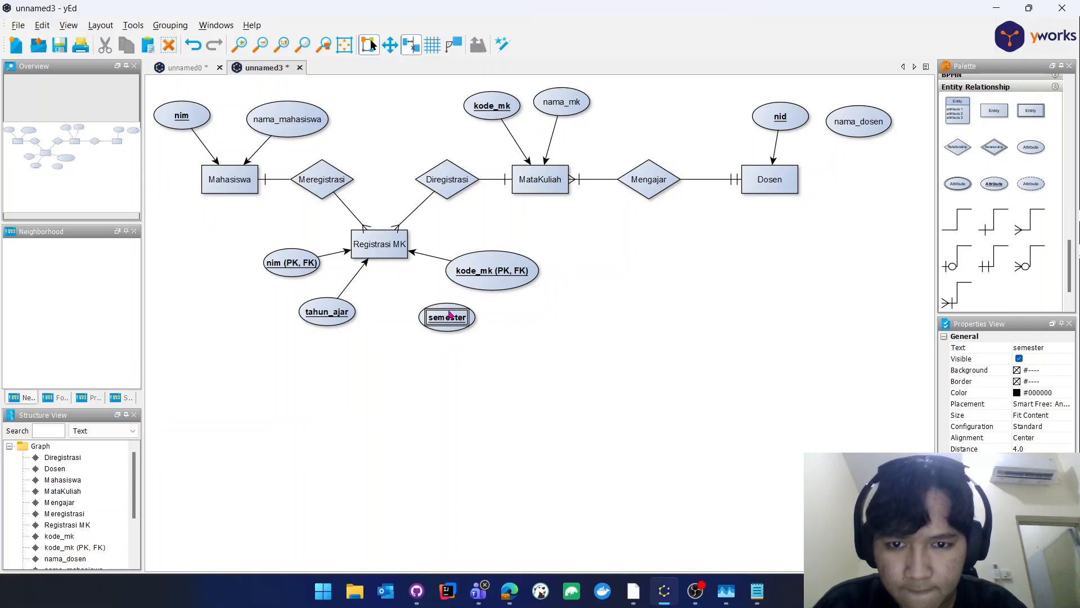
{"action": "left_click_drag", "start_coordinate": [446, 318], "coordinate": [397, 259]}
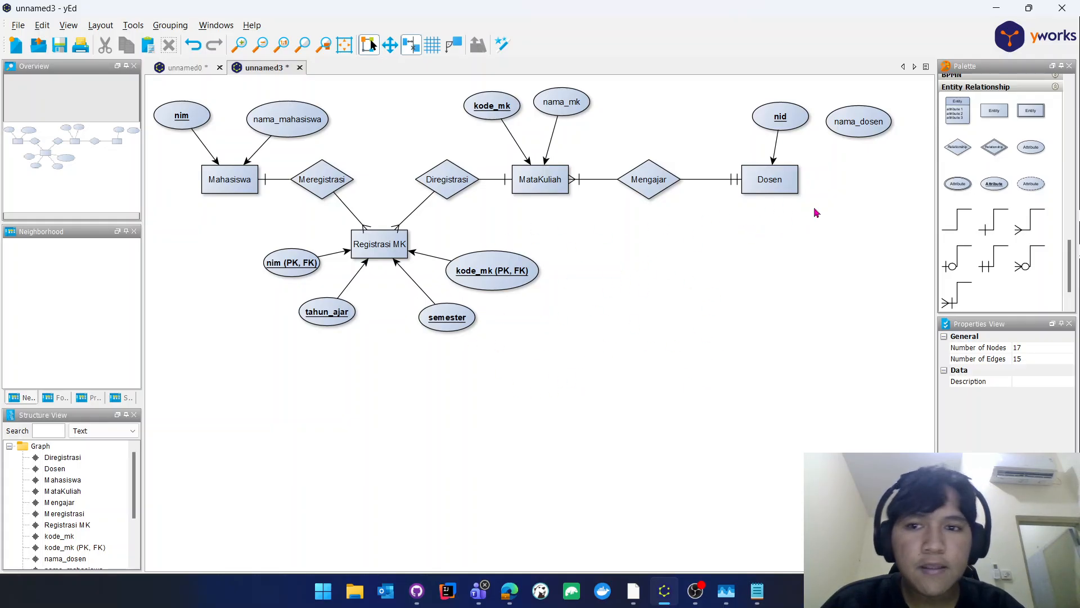
Add a regular attribute named "nilai_mahasiswa" centred below tahun_ajar and semester.
{"action": "left_click_drag", "start_coordinate": [1027, 148], "coordinate": [378, 362]}
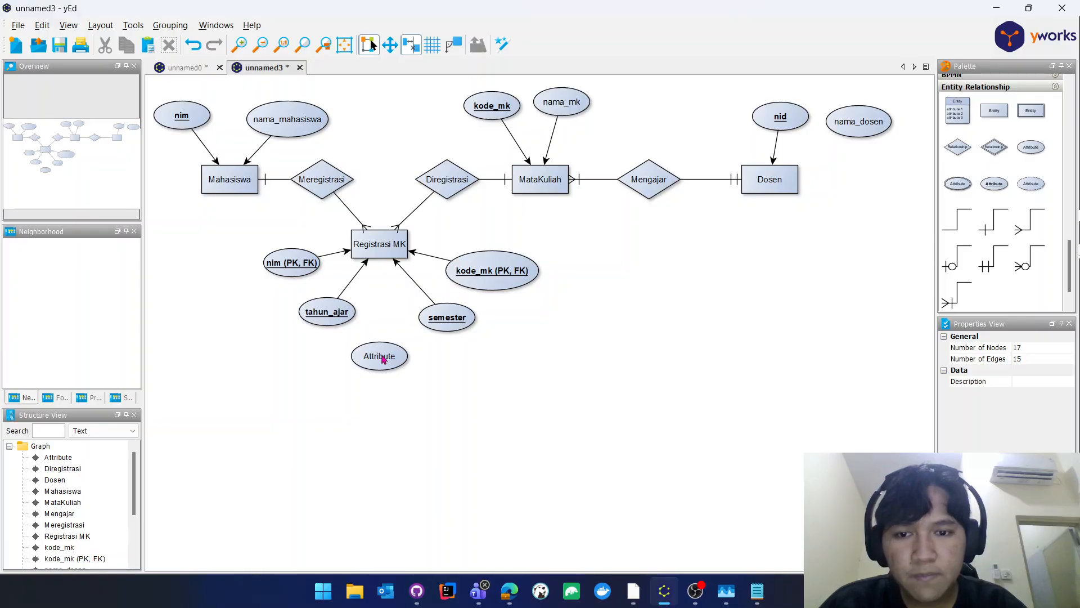
{"action": "left_click", "coordinate": [382, 360]}
{"action": "double_click", "coordinate": [383, 360]}
{"action": "type", "text": "n"}
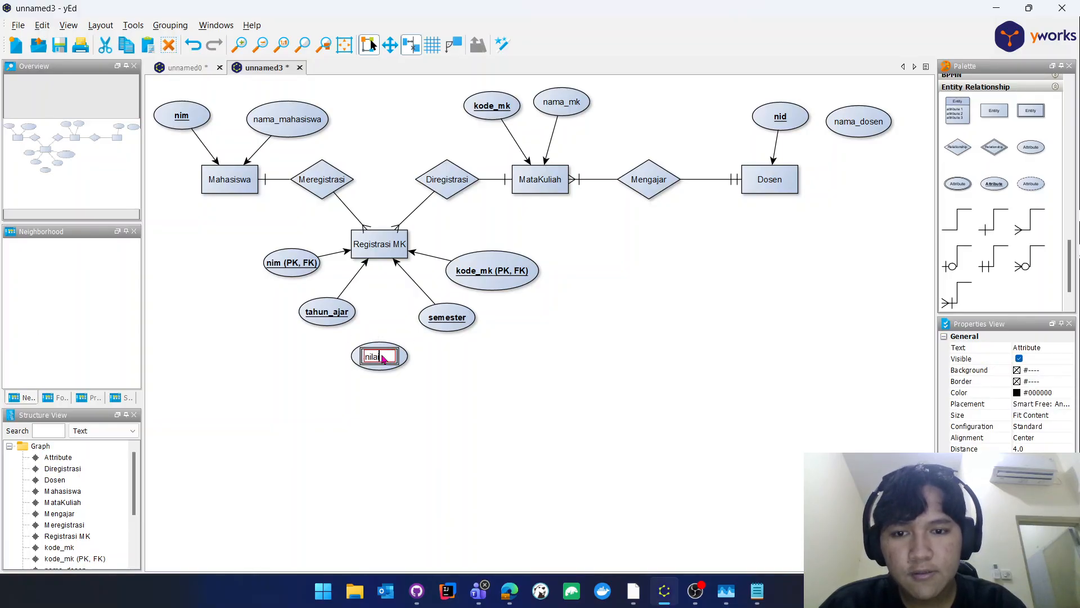
{"action": "type", "text": "ilai_mahasiswa"}
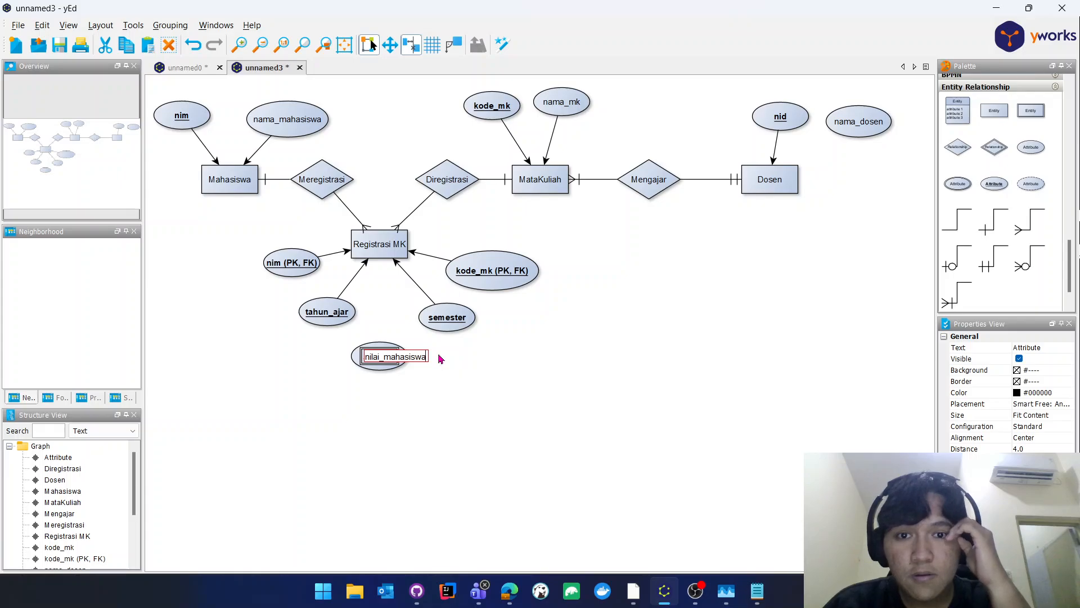
{"action": "key", "text": "Return"}
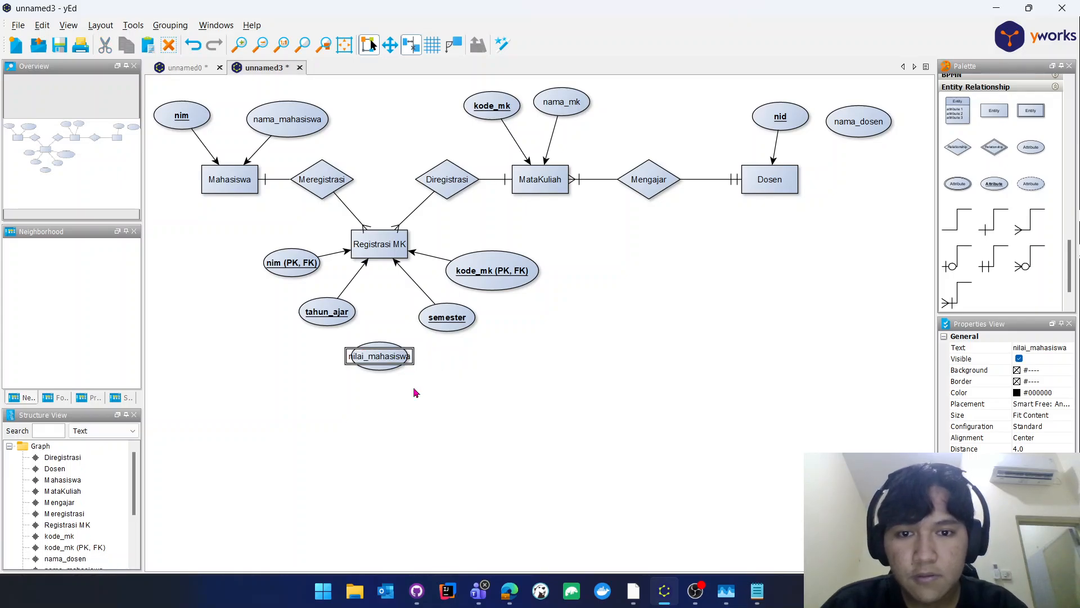
Enlarge the nilai_mahasiswa ellipse to fit its label and connect it to Registrasi MK.
{"action": "left_click", "coordinate": [395, 390]}
{"action": "left_click", "coordinate": [407, 367]}
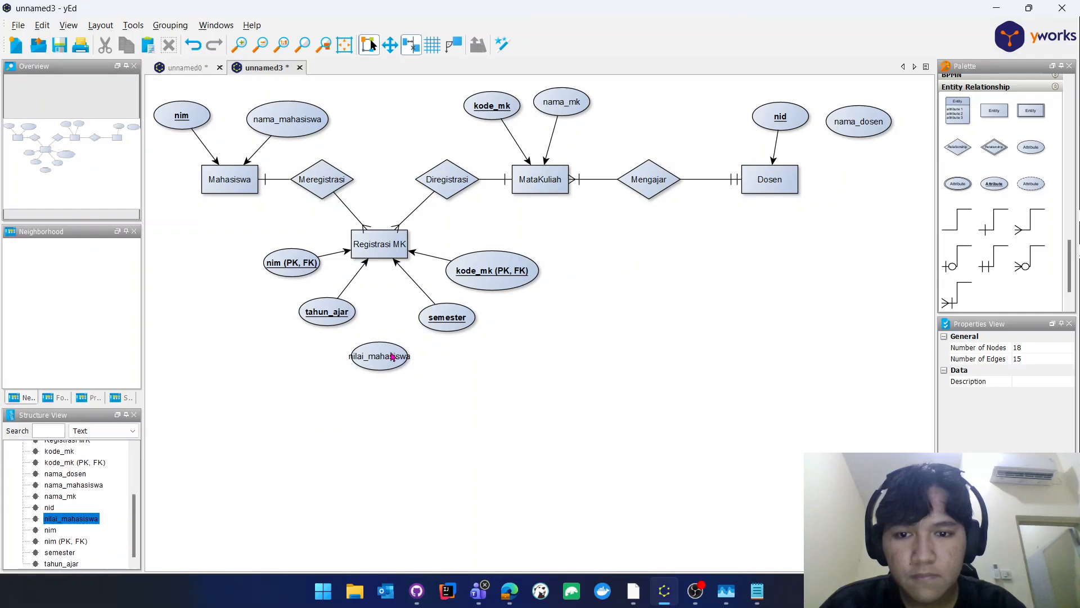
{"action": "left_click_drag", "start_coordinate": [410, 371], "coordinate": [382, 264]}
{"action": "left_click", "coordinate": [434, 371]}
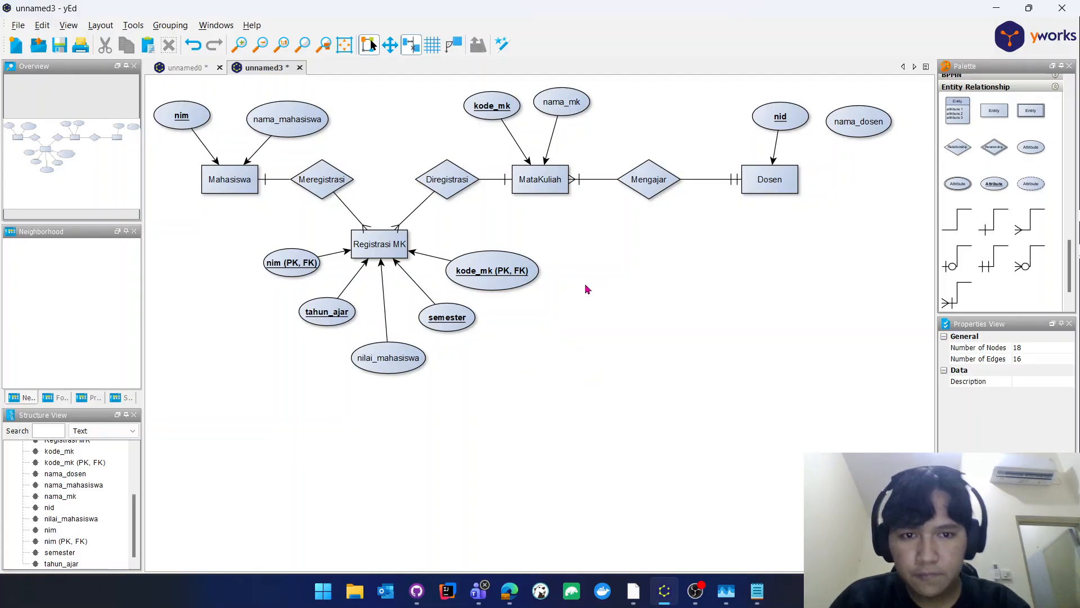
Review the relation degree and associative entity stages in the Tahapan Pembuatan ERD notes and the case description in the Tugas 1 PDF.
{"action": "key", "text": "alt+Tab"}
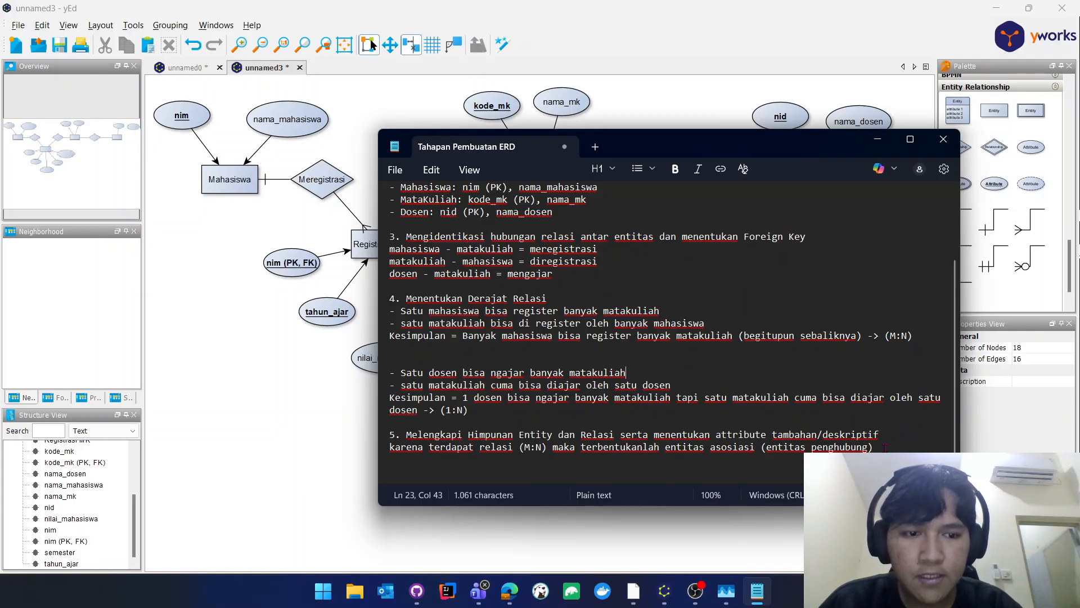
{"action": "scroll", "coordinate": [753, 447], "scroll_direction": "down", "scroll_amount": 1}
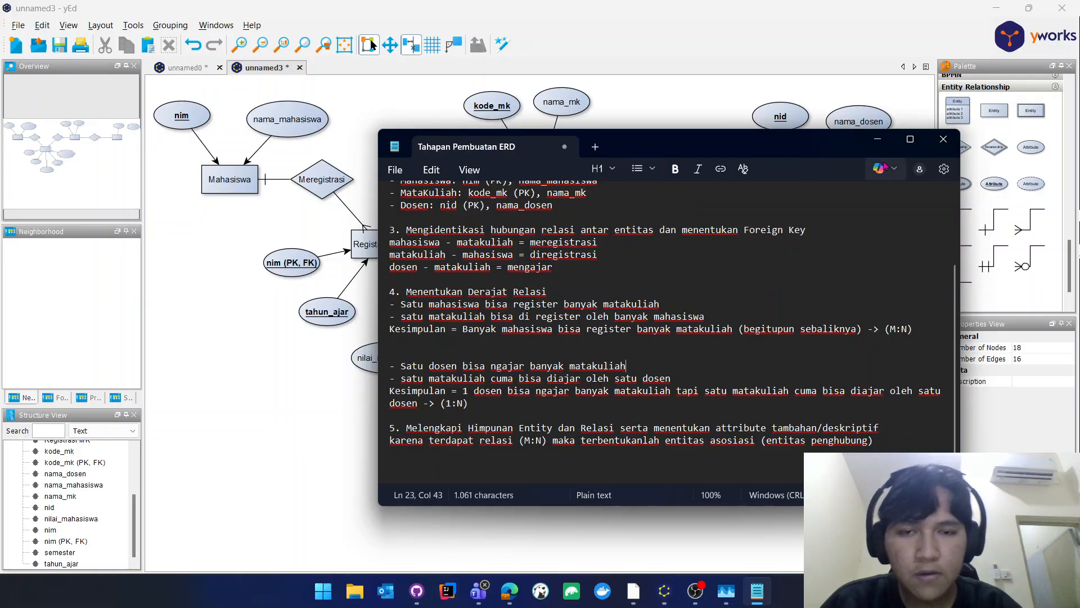
{"action": "key", "text": "alt+Tab"}
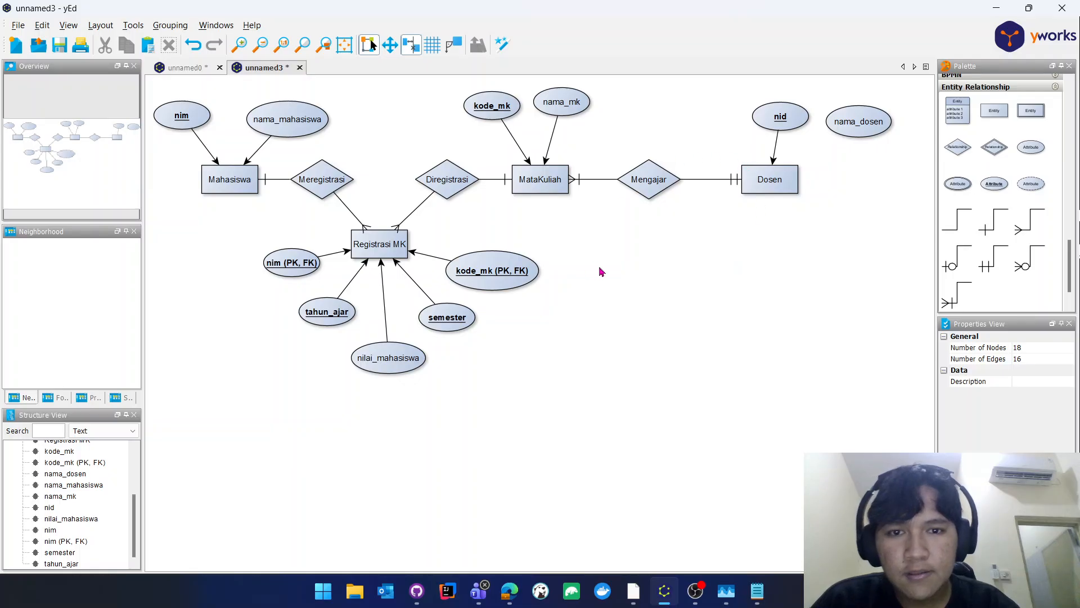
{"action": "key", "text": "alt+Tab"}
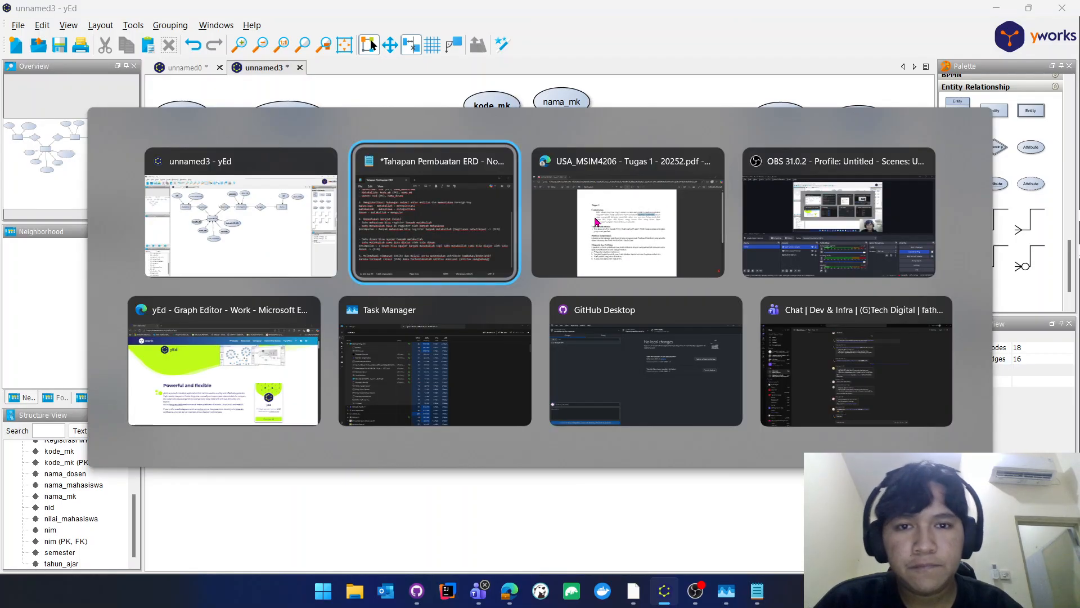
{"action": "key", "text": "alt+Tab"}
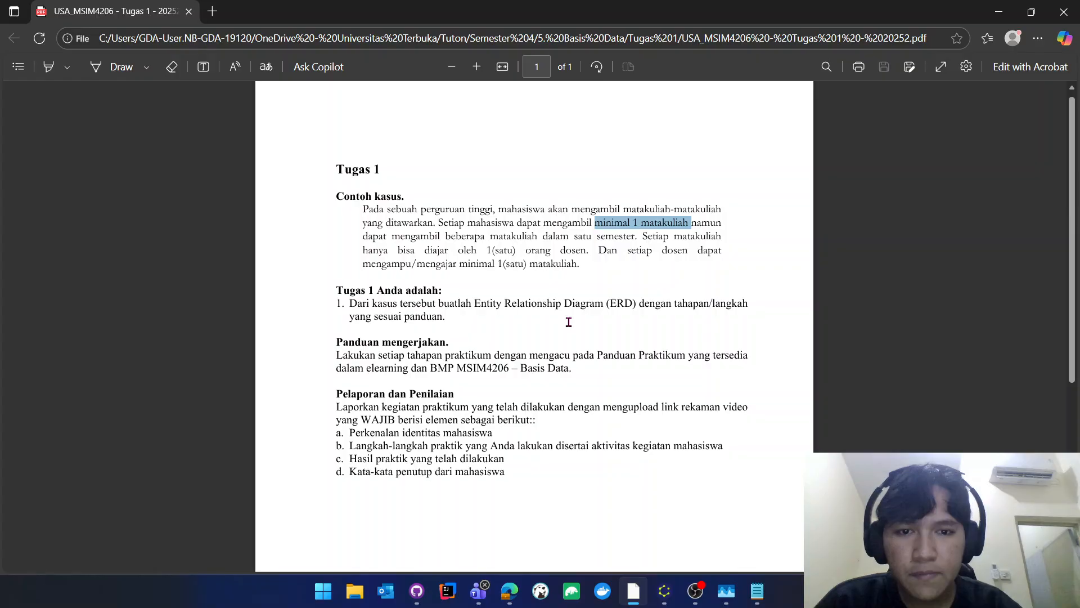
{"action": "left_click", "coordinate": [484, 313]}
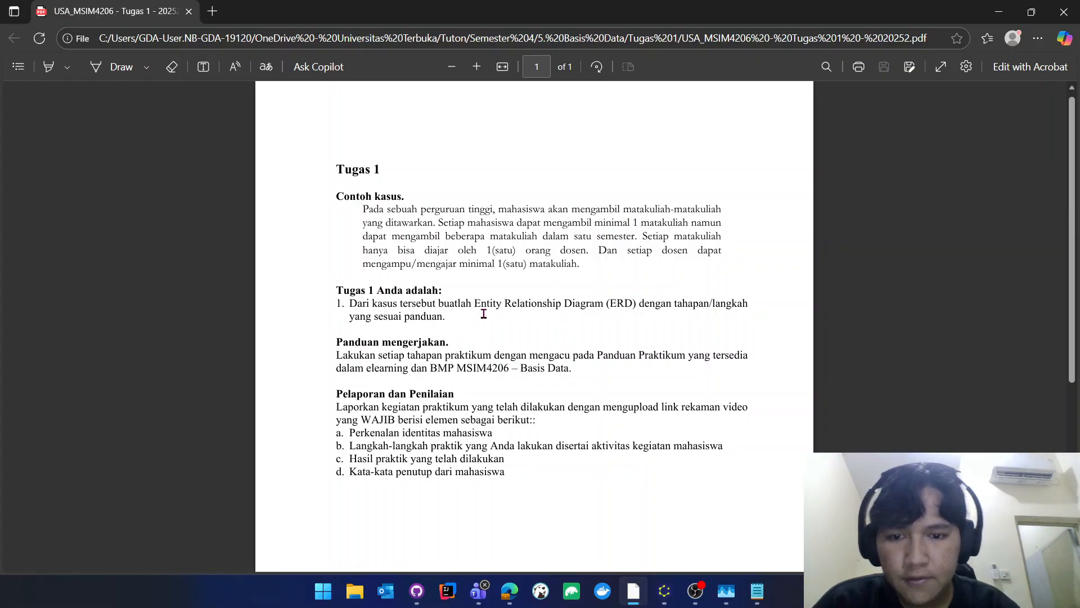
{"action": "key", "text": "alt+Tab"}
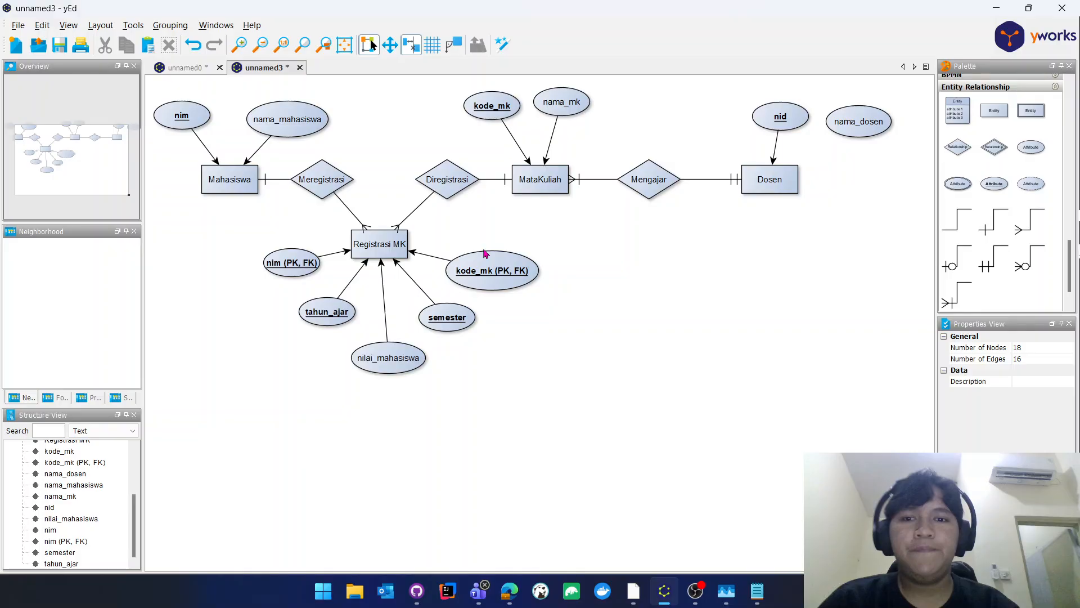
Return to the yEd diagram and examine the Registrasi MK entity's attributes and its connections to Meregistrasi and Diregistrasi up close.
{"action": "scroll", "coordinate": [484, 253], "scroll_direction": "up", "scroll_amount": 4}
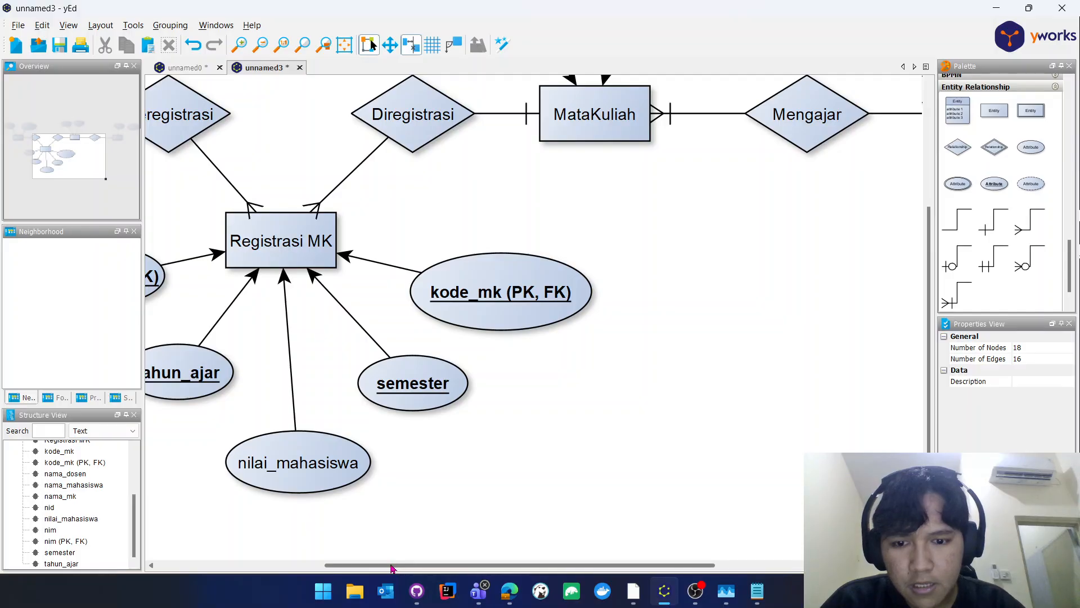
{"action": "left_click_drag", "start_coordinate": [392, 566], "coordinate": [256, 571]}
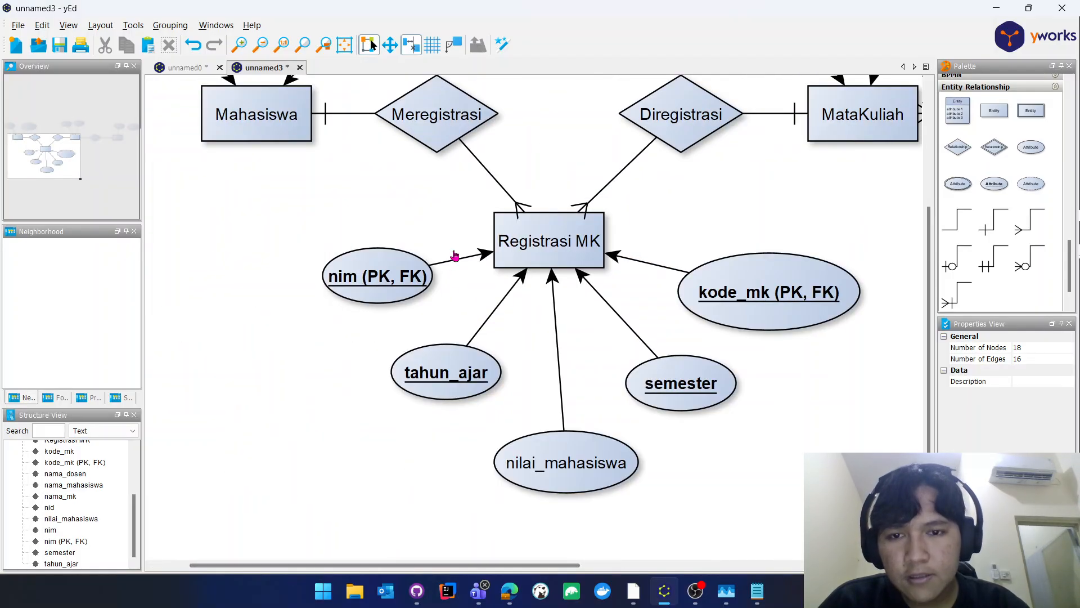
{"action": "scroll", "coordinate": [483, 246], "scroll_direction": "down", "scroll_amount": 3}
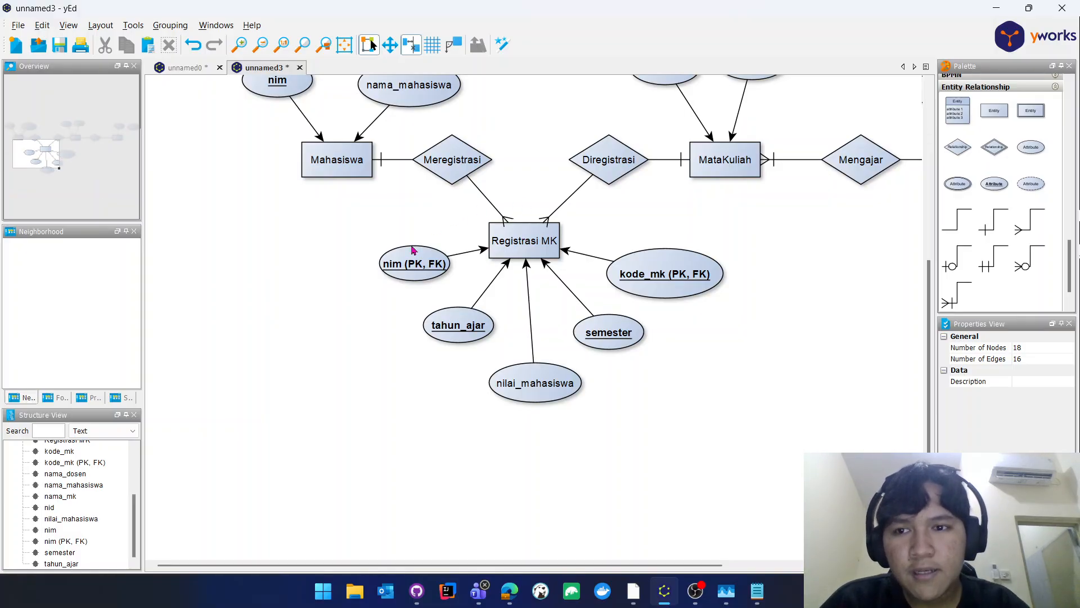
{"action": "scroll", "coordinate": [412, 251], "scroll_direction": "up", "scroll_amount": 3}
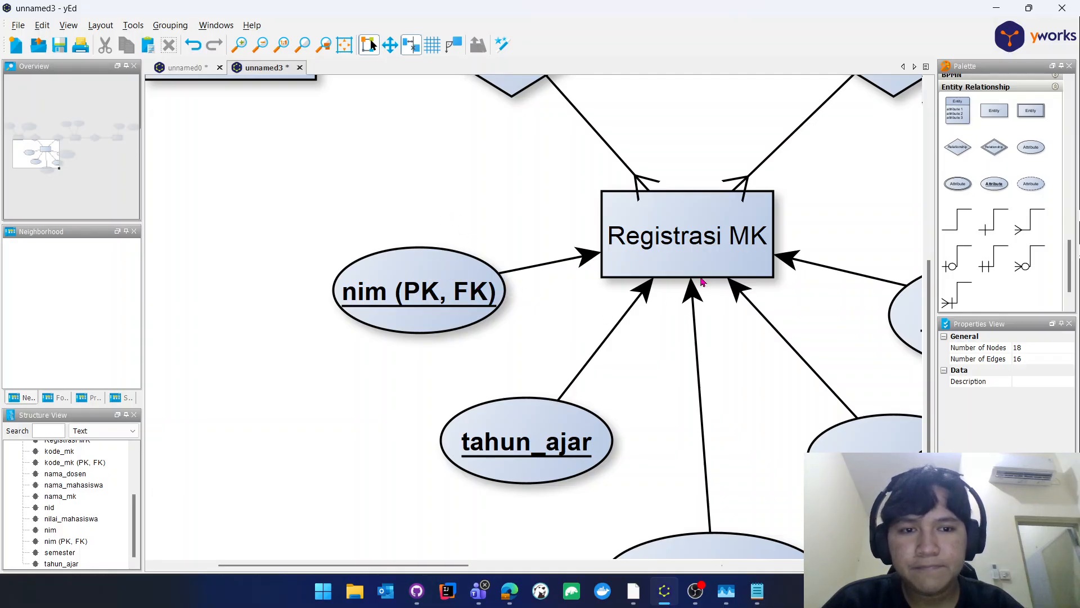
{"action": "scroll", "coordinate": [490, 304], "scroll_direction": "down", "scroll_amount": 3}
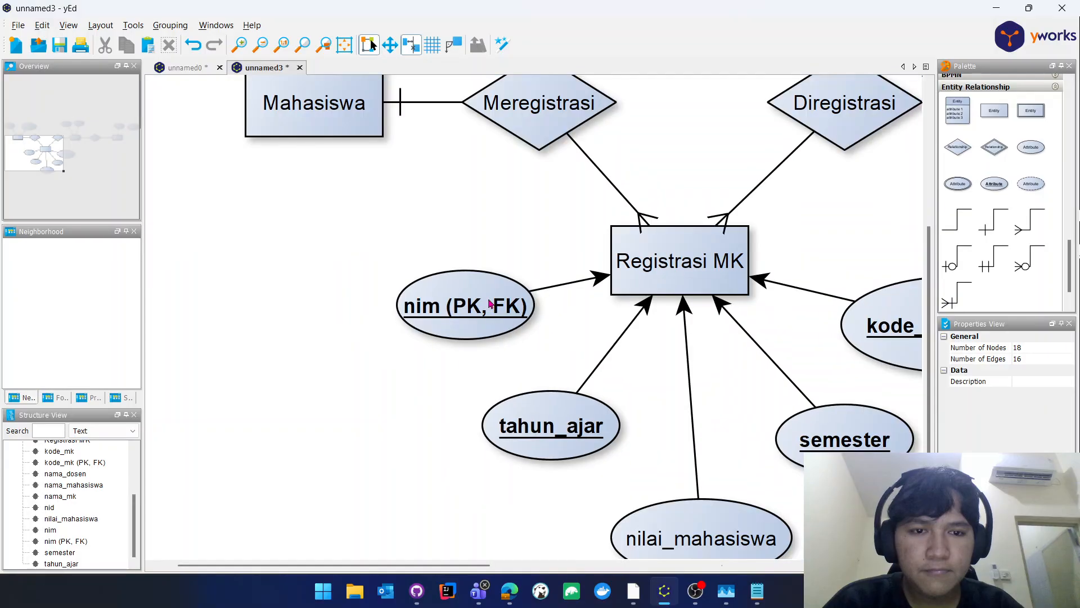
{"action": "scroll", "coordinate": [533, 243], "scroll_direction": "up", "scroll_amount": 3}
{"action": "scroll", "coordinate": [532, 243], "scroll_direction": "up", "scroll_amount": 1}
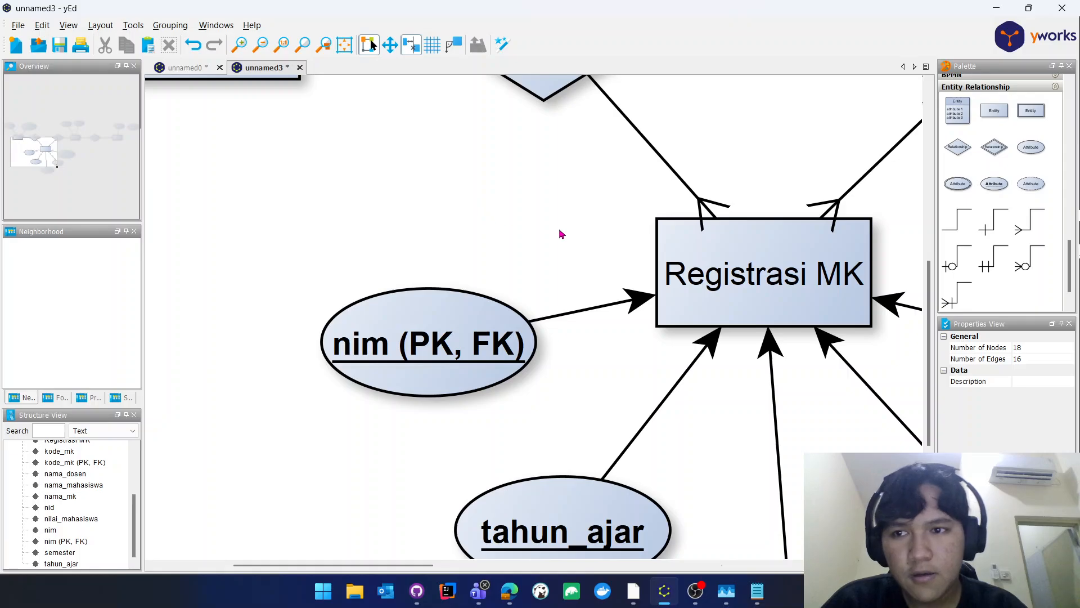
{"action": "scroll", "coordinate": [561, 234], "scroll_direction": "down", "scroll_amount": 3}
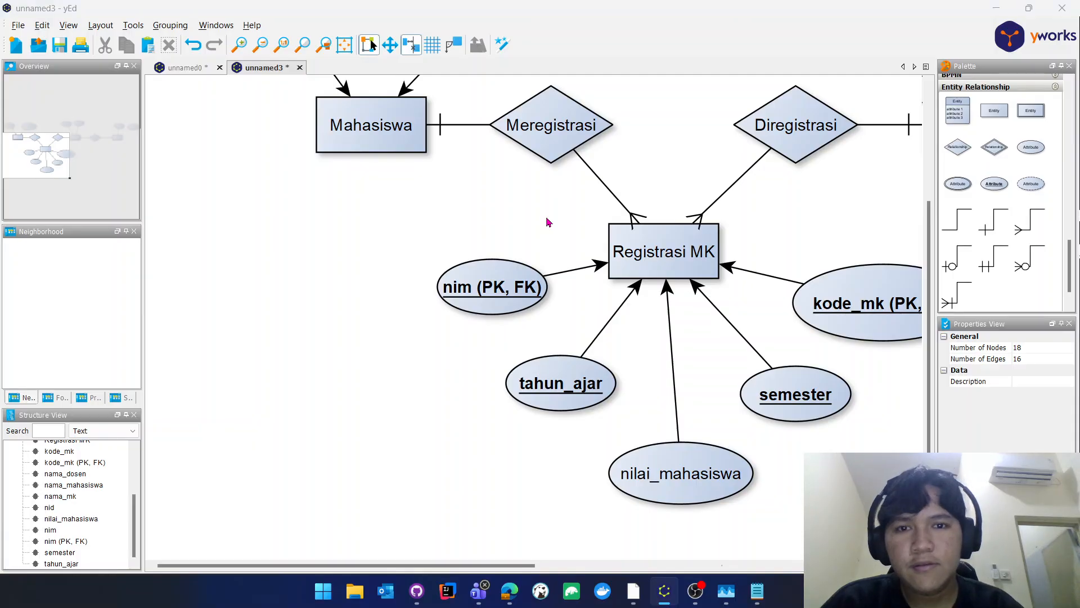
{"action": "key", "text": "alt+Tab"}
{"action": "key", "text": "alt+Tab"}
{"action": "key", "text": "alt+Tab"}
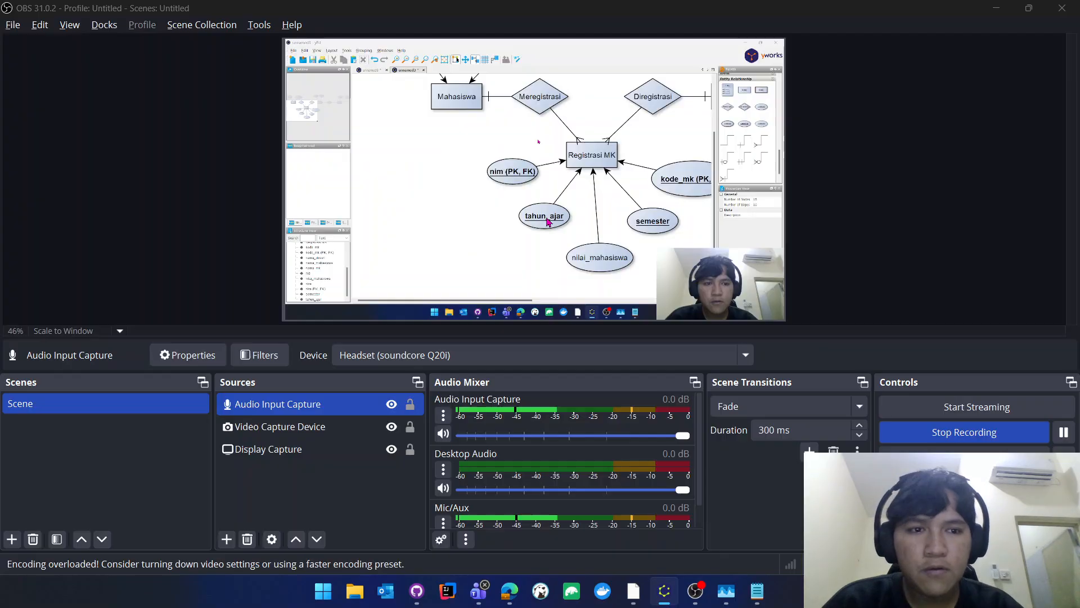